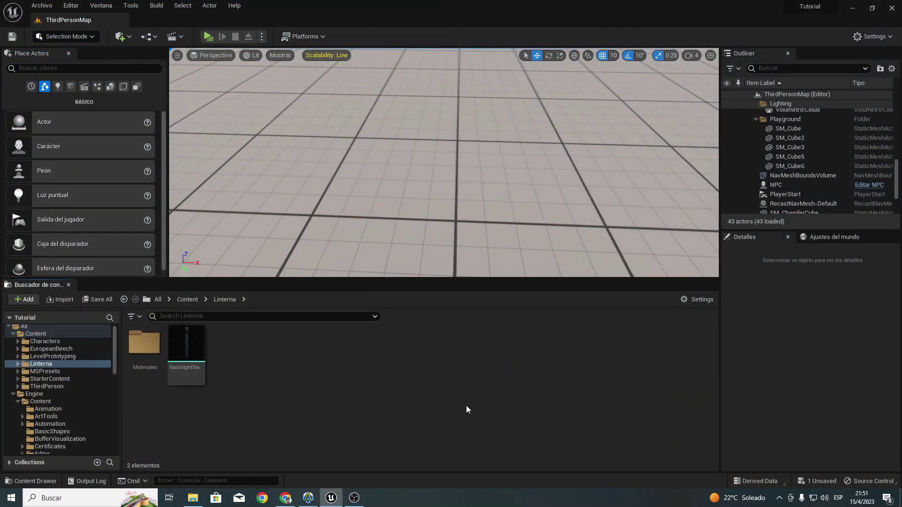
Step: Look around the level and inspect the flashlight mesh in its preview window, then close it
{"action": "right_click_drag", "start_coordinate": [380, 183], "coordinate": [380, 165]}
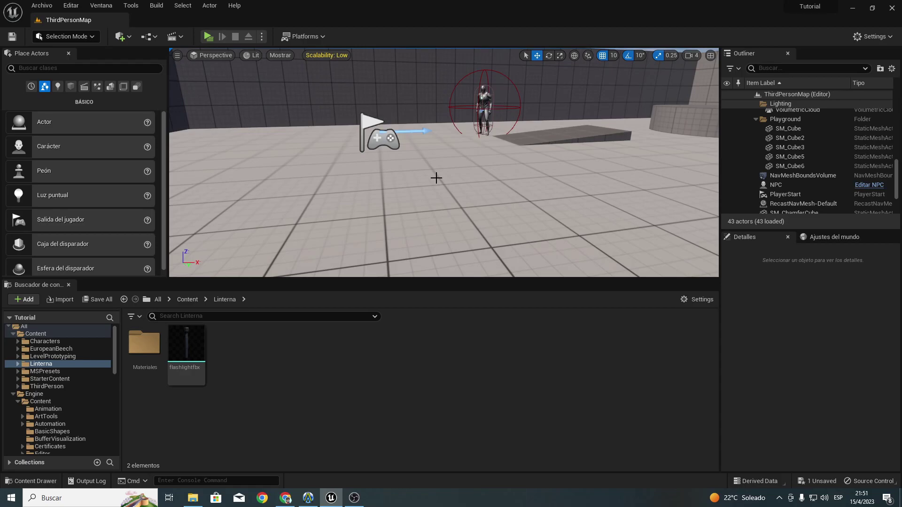
{"action": "right_click_drag", "start_coordinate": [444, 171], "coordinate": [444, 171]}
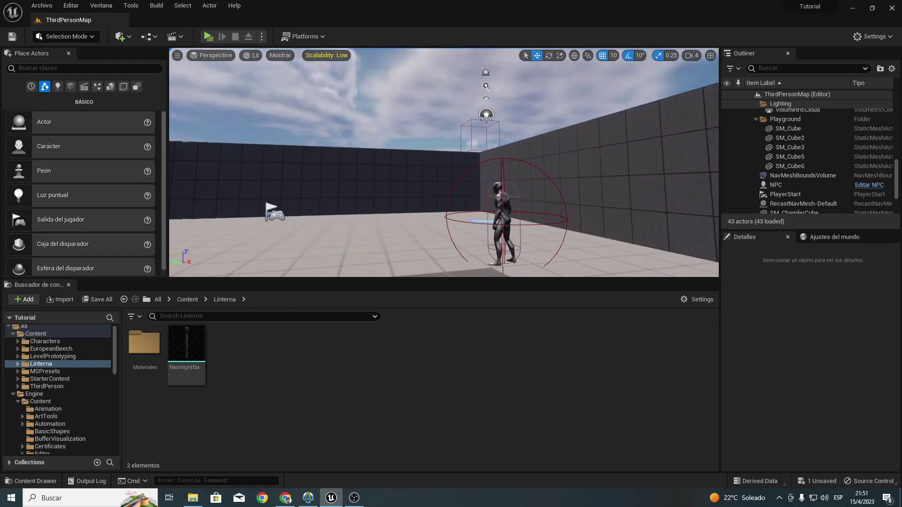
{"action": "right_click_drag", "start_coordinate": [460, 229], "coordinate": [460, 229]}
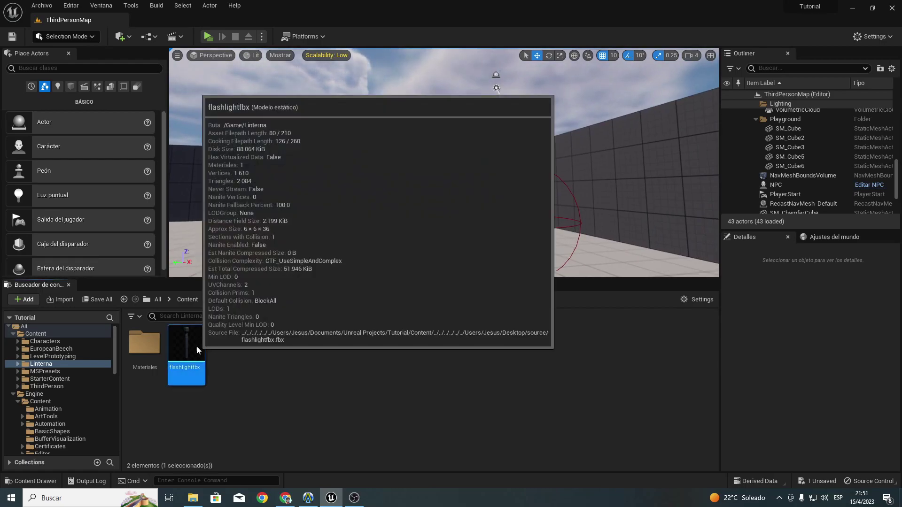
{"action": "double_click", "coordinate": [186, 345]}
{"action": "left_click_drag", "start_coordinate": [132, 140], "coordinate": [133, 140]}
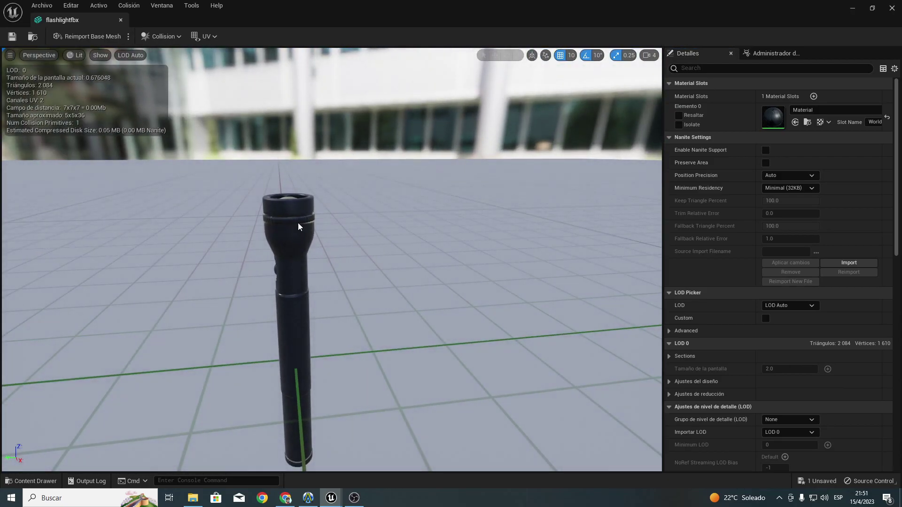
{"action": "left_click_drag", "start_coordinate": [297, 226], "coordinate": [297, 225]}
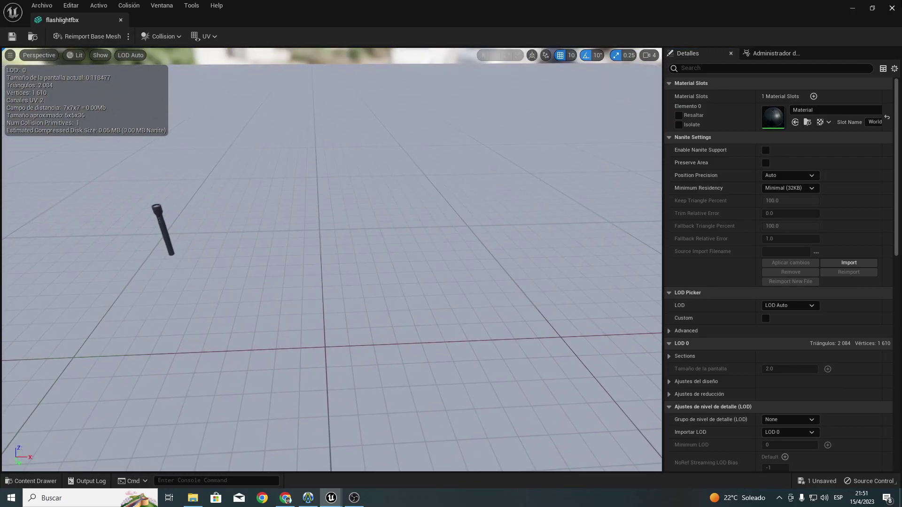
{"action": "left_click", "coordinate": [893, 8]}
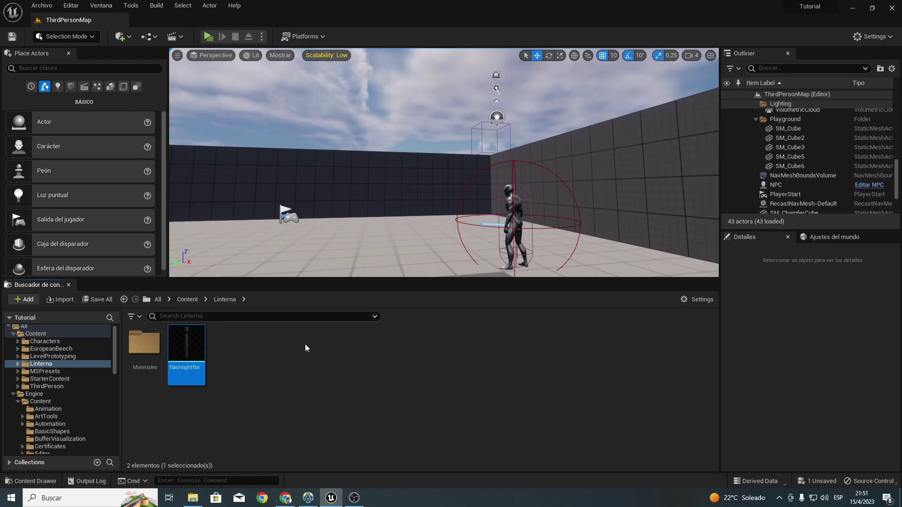
Step: Select the NPC, open and close its blueprint, and return to the top-level Content folder
{"action": "right_click_drag", "start_coordinate": [305, 199], "coordinate": [323, 188]}
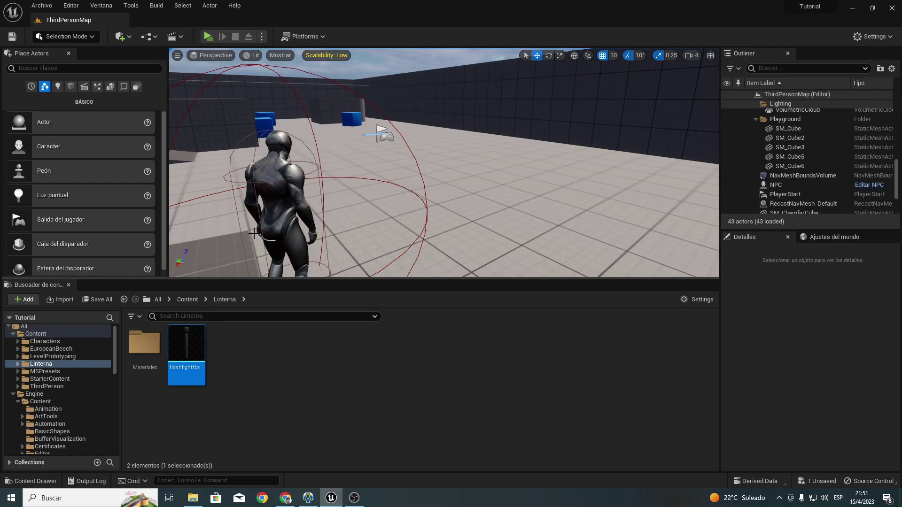
{"action": "right_click_drag", "start_coordinate": [453, 267], "coordinate": [470, 263]}
{"action": "left_click", "coordinate": [296, 376]}
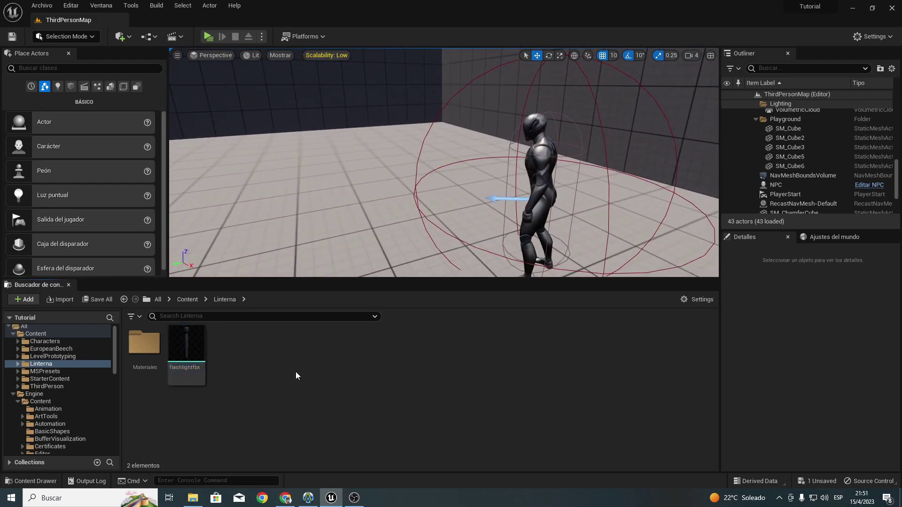
{"action": "left_click", "coordinate": [520, 200]}
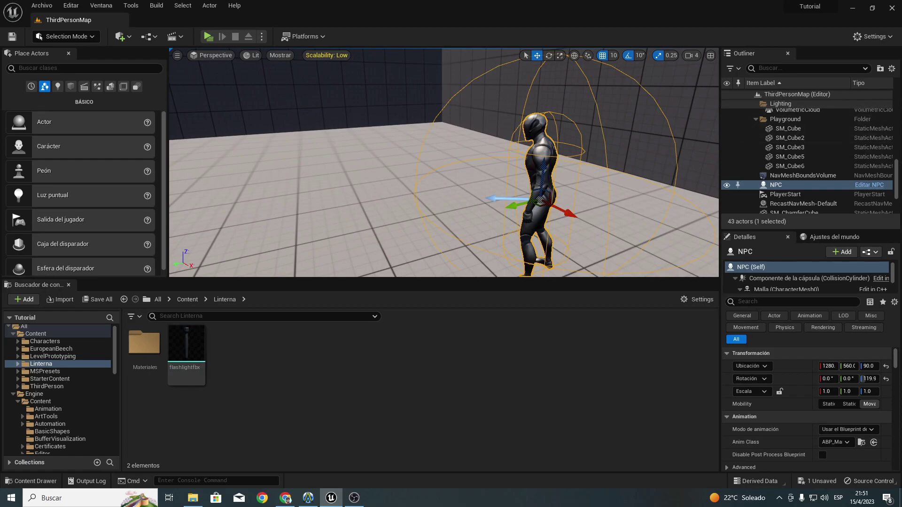
{"action": "left_click", "coordinate": [882, 187]}
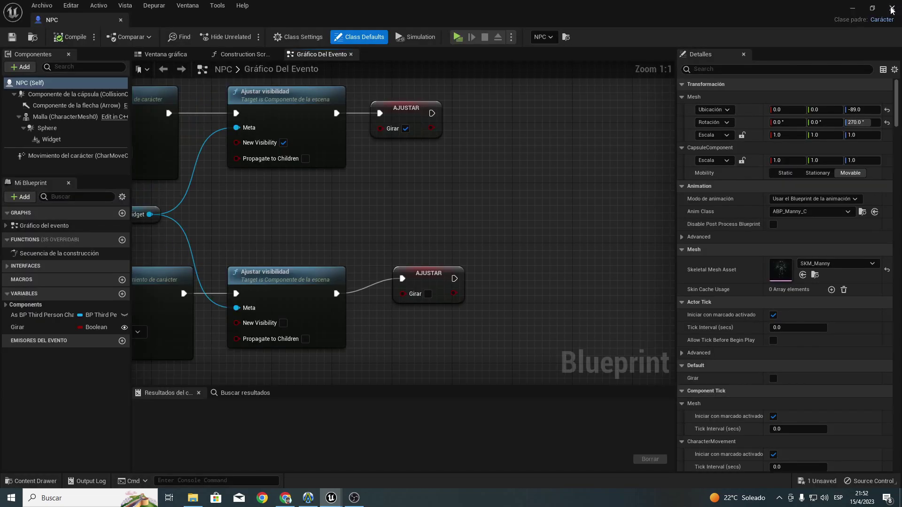
{"action": "left_click", "coordinate": [892, 7]}
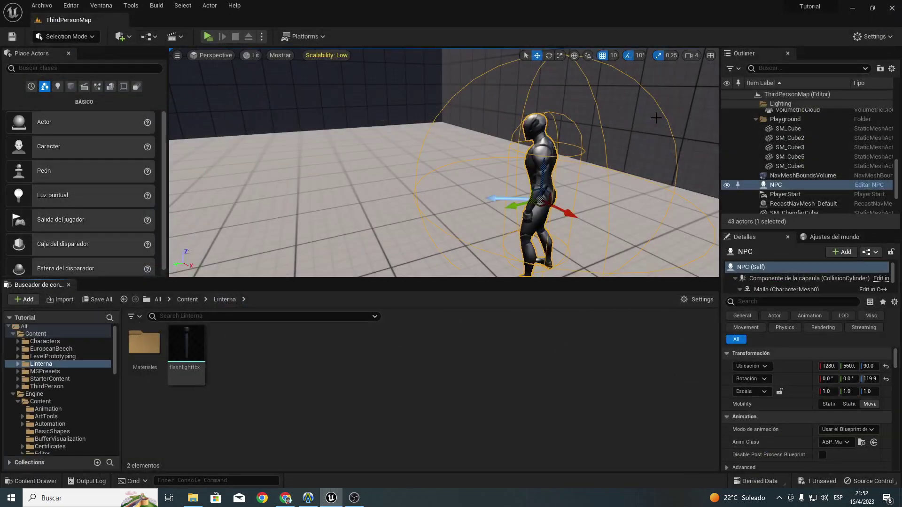
{"action": "left_click", "coordinate": [187, 299]}
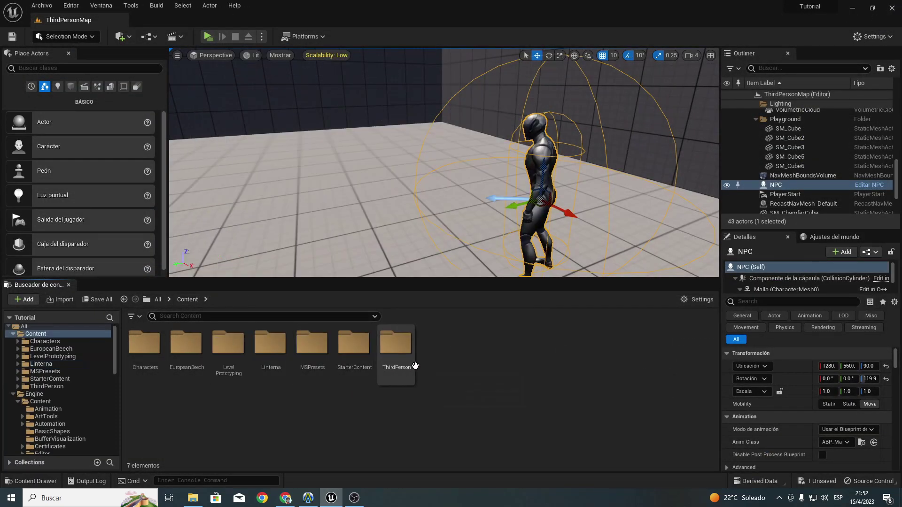
Step: Open BP_ThirdPersonCharacter from ThirdPerson > Blueprints and select its mesh component in the viewport
{"action": "double_click", "coordinate": [400, 348]}
{"action": "double_click", "coordinate": [145, 345]}
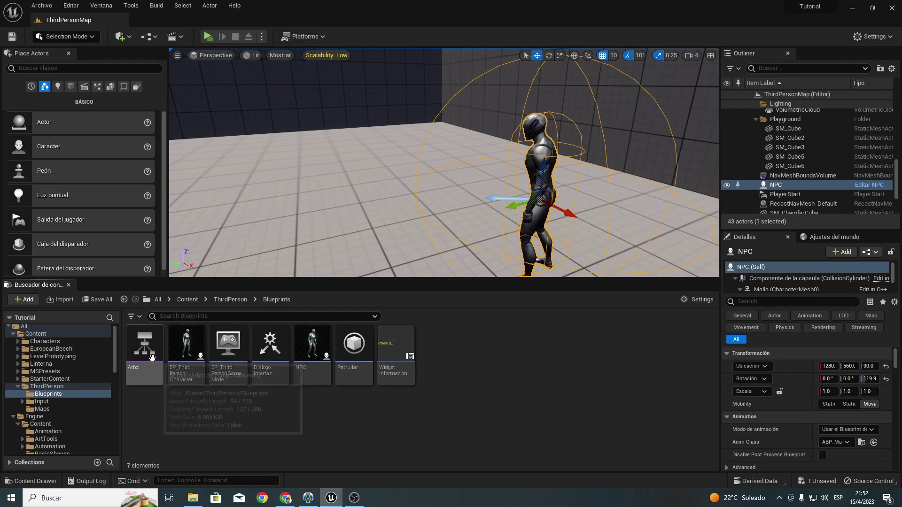
{"action": "double_click", "coordinate": [182, 345]}
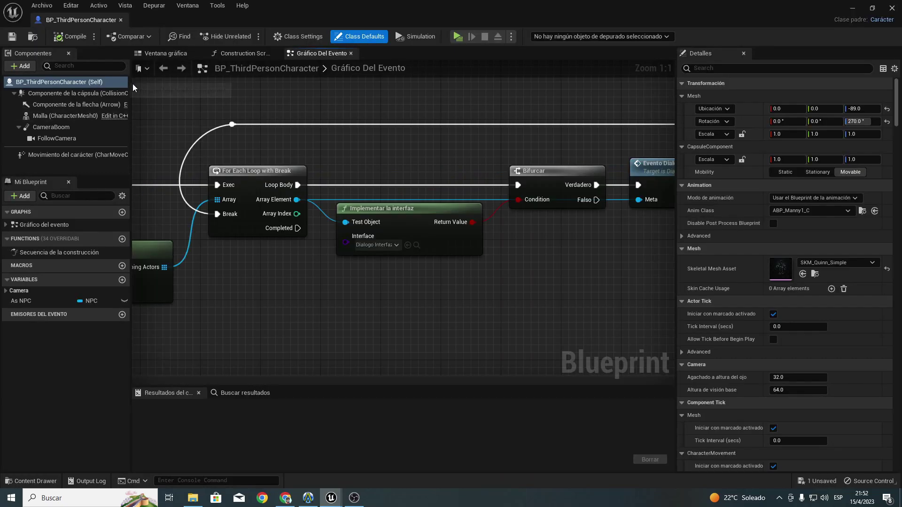
{"action": "left_click", "coordinate": [158, 54]}
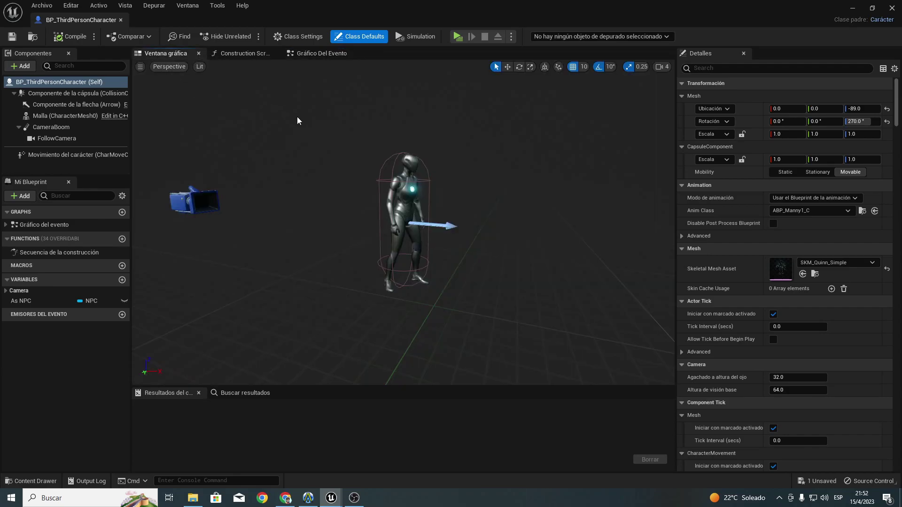
{"action": "middle_click_drag", "start_coordinate": [297, 116], "coordinate": [222, 88]}
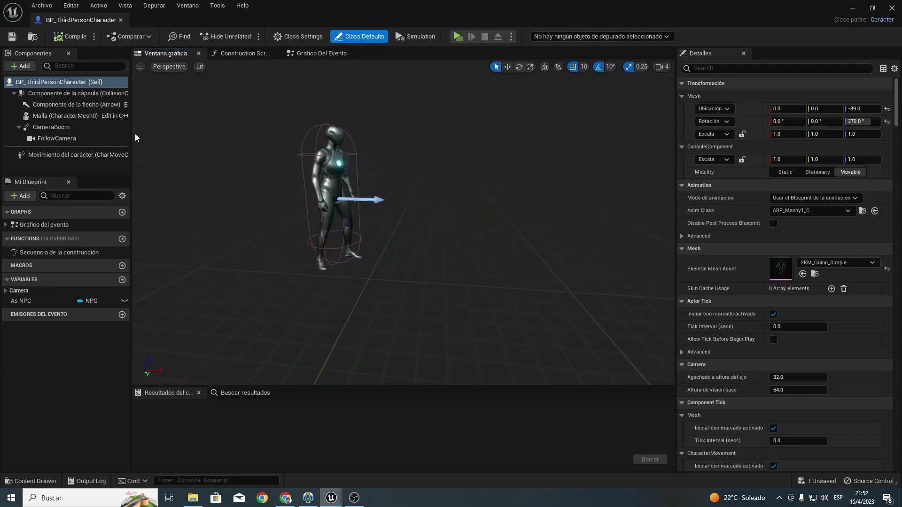
{"action": "left_click", "coordinate": [54, 116]}
Step: Add a static mesh component named Linterna under the mesh, then open the SKM_Quinn_Simple asset
{"action": "left_click", "coordinate": [17, 66]}
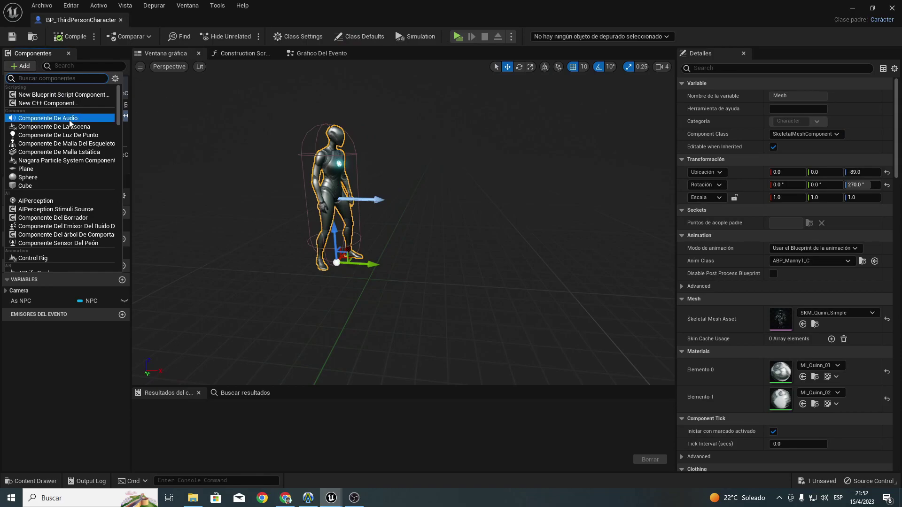
{"action": "left_click", "coordinate": [55, 144]}
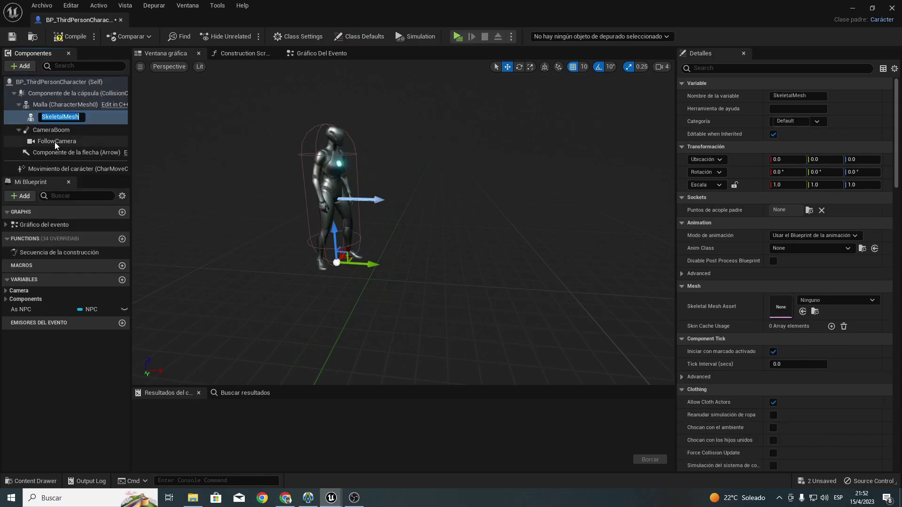
{"action": "key", "text": "Delete"}
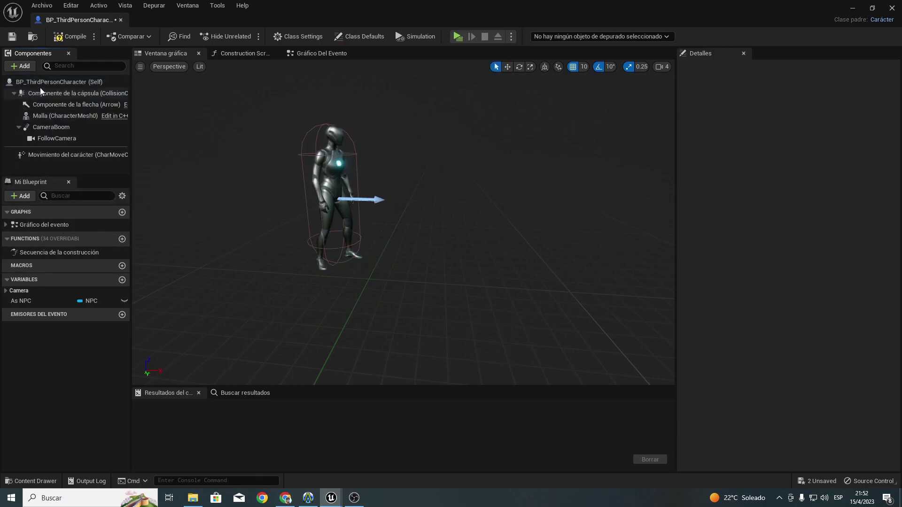
{"action": "left_click", "coordinate": [47, 115]}
{"action": "left_click", "coordinate": [26, 68]}
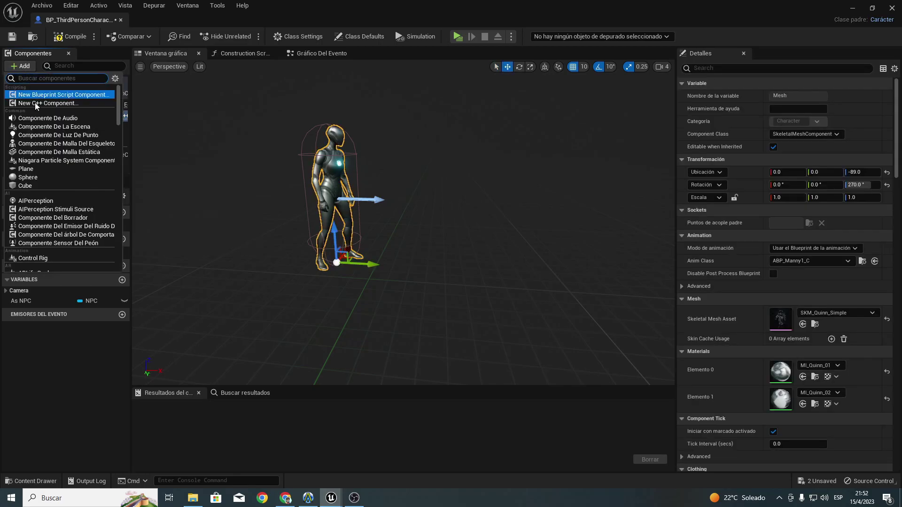
{"action": "left_click", "coordinate": [32, 150]}
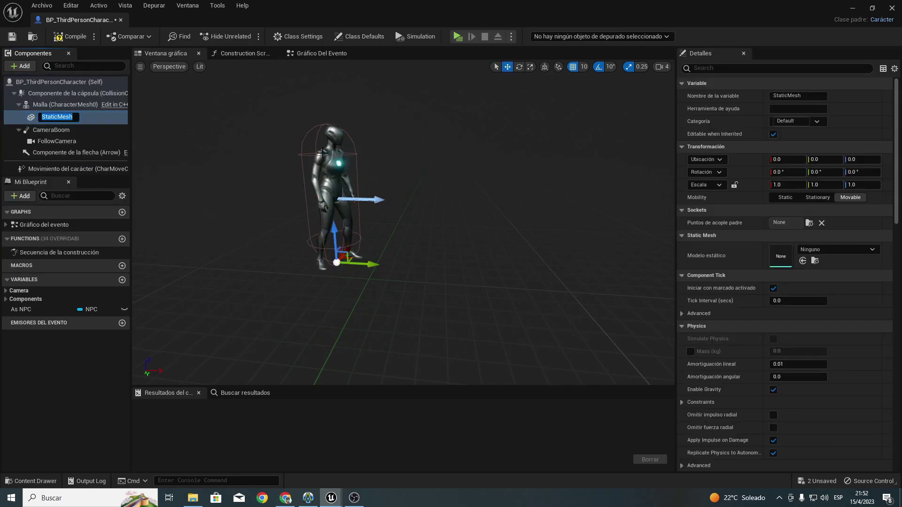
{"action": "type", "text": "Linterna"}
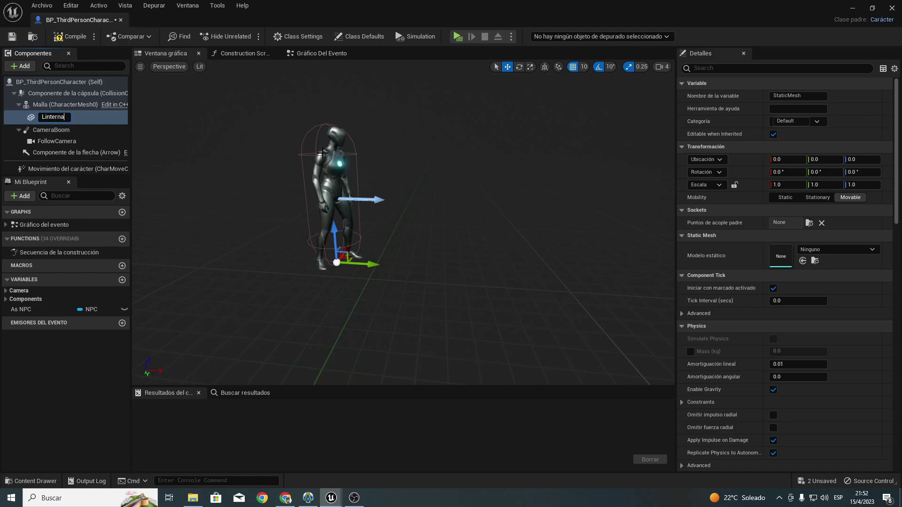
{"action": "key", "text": "Return"}
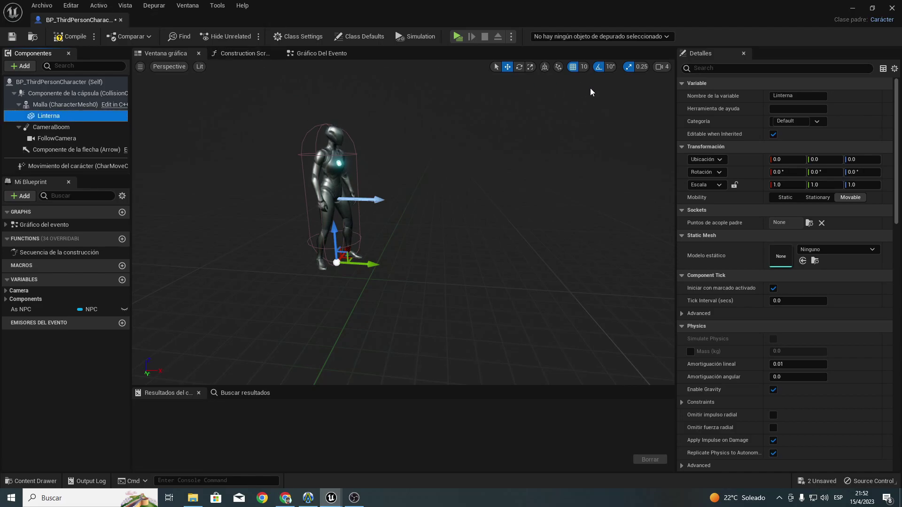
{"action": "left_click", "coordinate": [63, 105]}
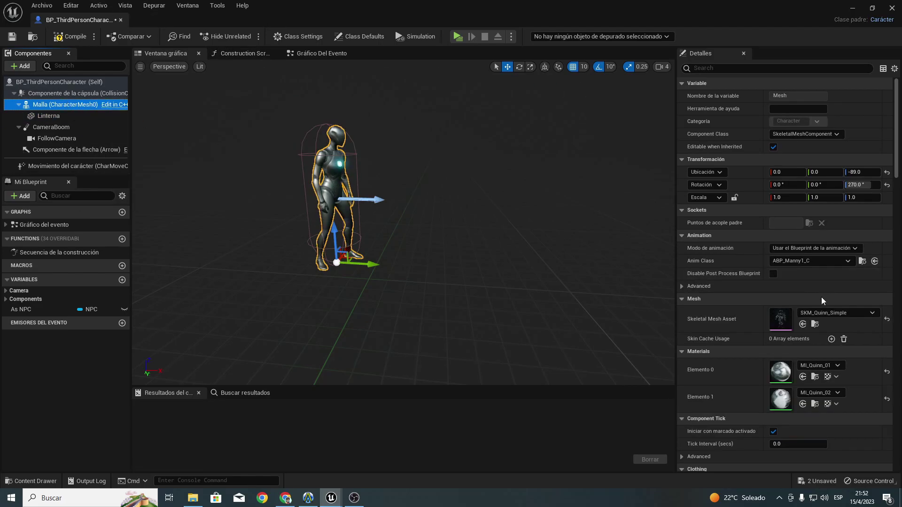
{"action": "left_click", "coordinate": [783, 318]}
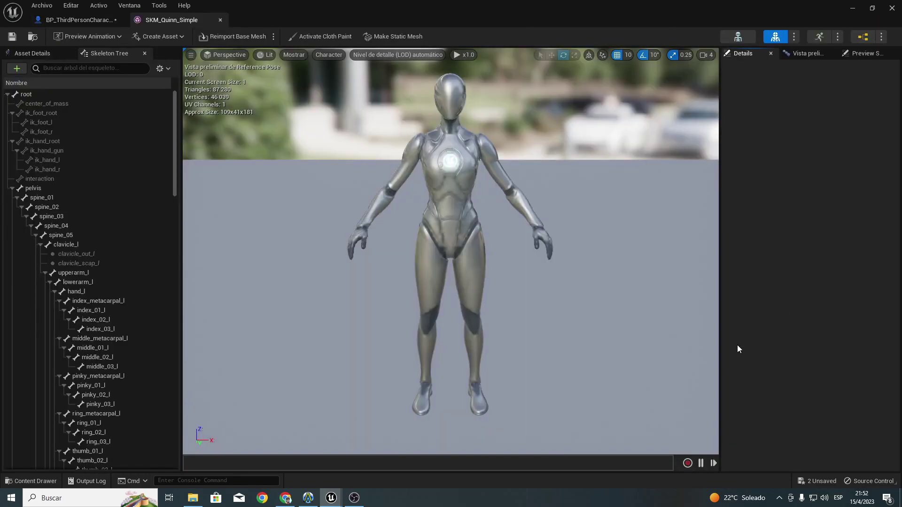
Step: Open the SK_Mannequin skeleton and browse the upper bones, briefly selecting spine_04
{"action": "left_click", "coordinate": [749, 39]}
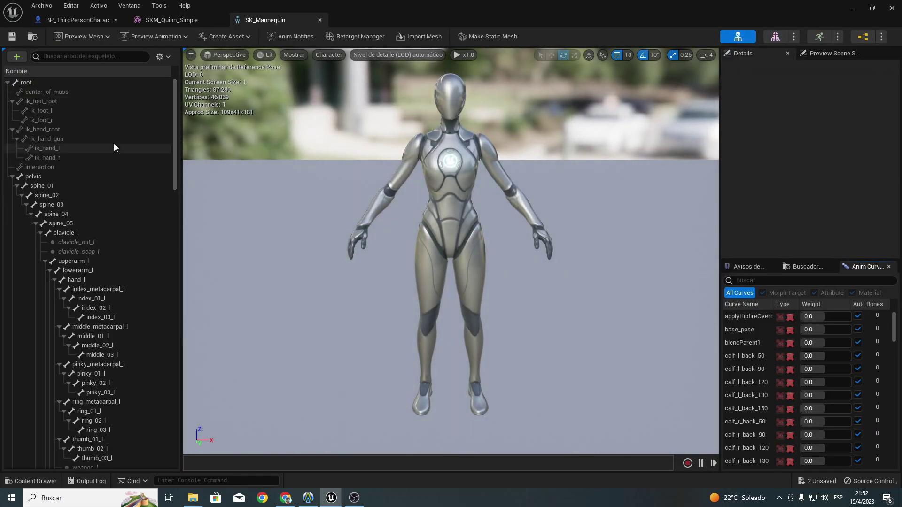
{"action": "scroll", "coordinate": [150, 337], "scroll_direction": "down", "scroll_amount": 1}
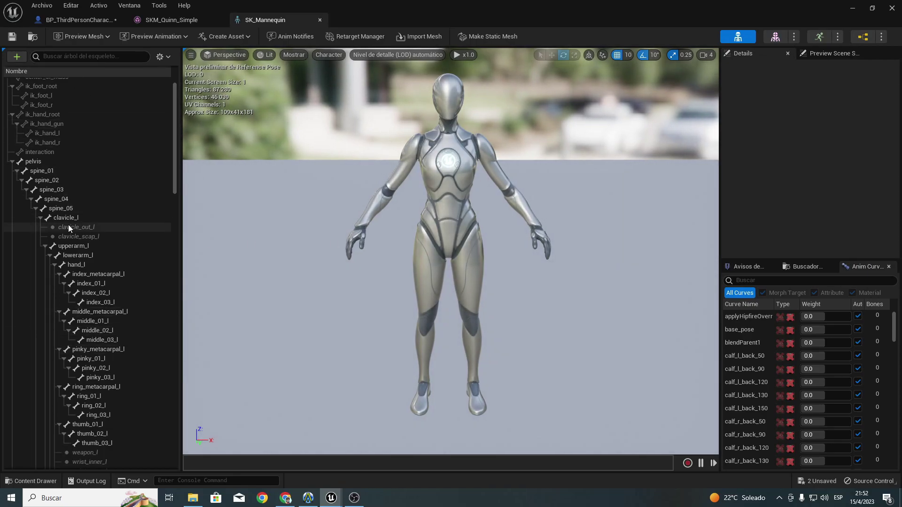
{"action": "left_click", "coordinate": [39, 199]}
{"action": "scroll", "coordinate": [162, 263], "scroll_direction": "down", "scroll_amount": 3}
{"action": "scroll", "coordinate": [369, 216], "scroll_direction": "down", "scroll_amount": 1}
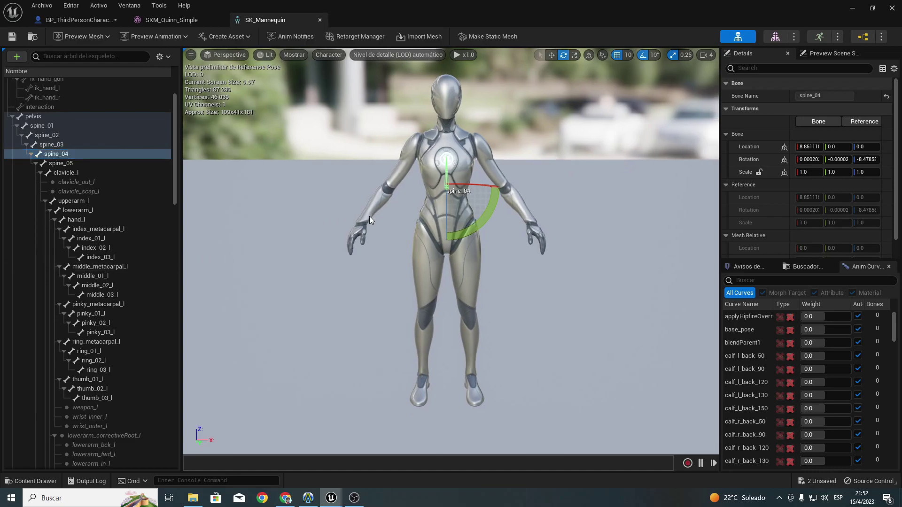
{"action": "left_click", "coordinate": [368, 218]}
Step: Scroll the Skeleton Tree down to the right hand's fingers and select middle_01_r
{"action": "scroll", "coordinate": [94, 303], "scroll_direction": "down", "scroll_amount": 9}
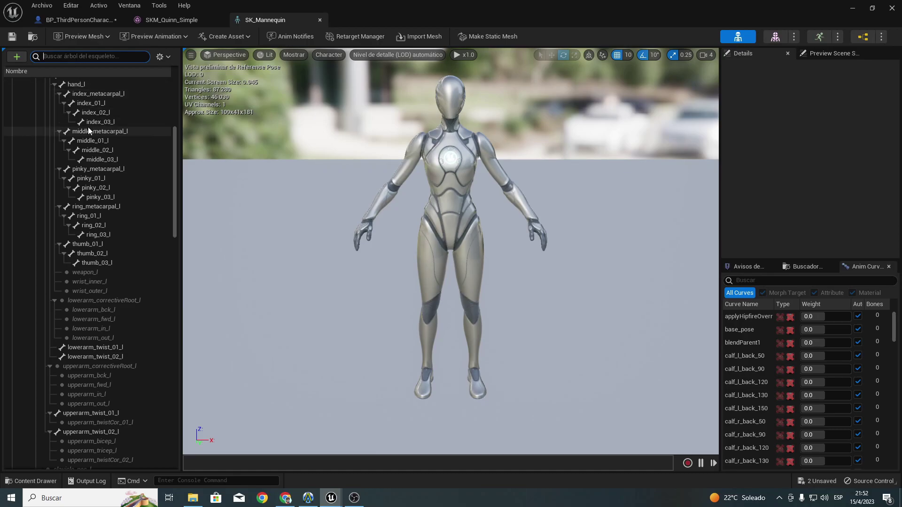
{"action": "scroll", "coordinate": [88, 127], "scroll_direction": "up", "scroll_amount": 2}
{"action": "scroll", "coordinate": [88, 127], "scroll_direction": "up", "scroll_amount": 4}
{"action": "scroll", "coordinate": [87, 128], "scroll_direction": "up", "scroll_amount": 3}
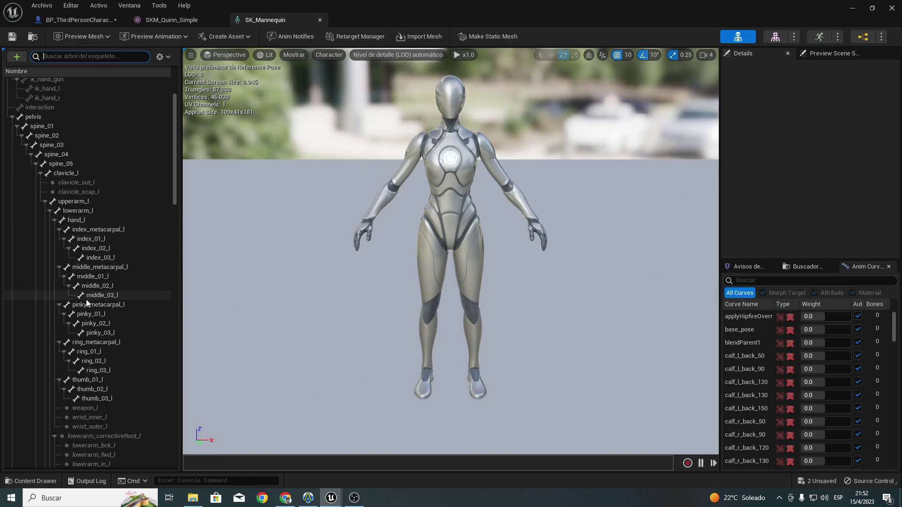
{"action": "scroll", "coordinate": [86, 300], "scroll_direction": "down", "scroll_amount": 3}
{"action": "scroll", "coordinate": [84, 320], "scroll_direction": "down", "scroll_amount": 5}
{"action": "scroll", "coordinate": [80, 343], "scroll_direction": "down", "scroll_amount": 4}
{"action": "scroll", "coordinate": [79, 346], "scroll_direction": "down", "scroll_amount": 2}
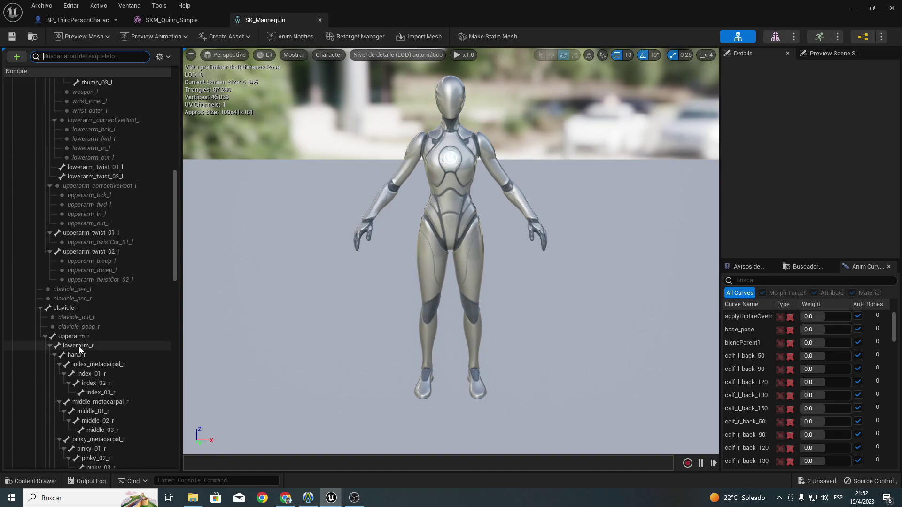
{"action": "scroll", "coordinate": [78, 346], "scroll_direction": "down", "scroll_amount": 2}
{"action": "scroll", "coordinate": [84, 359], "scroll_direction": "down", "scroll_amount": 1}
{"action": "left_click", "coordinate": [98, 321]}
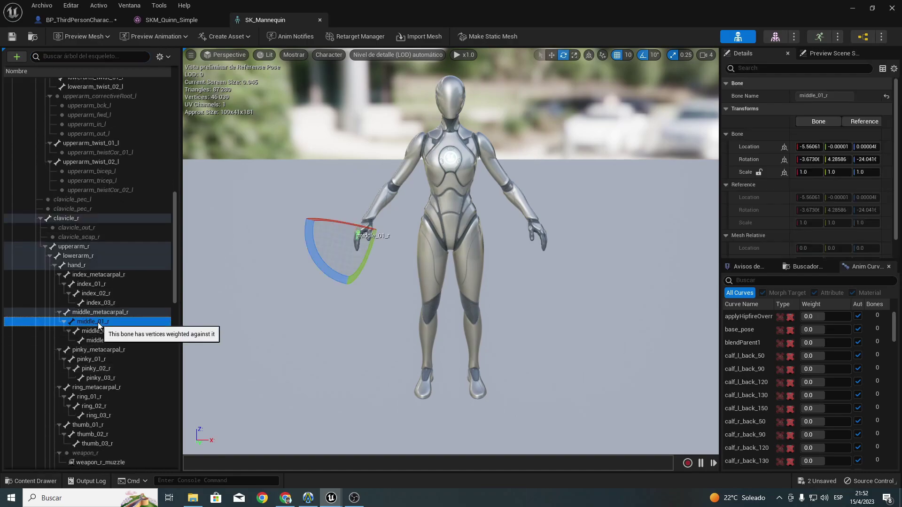
Step: Switch to the scale gizmo, filter the bone tree by 'hand', and select hand_r
{"action": "key", "text": "r"}
{"action": "left_click", "coordinate": [90, 57]}
{"action": "type", "text": "r"}
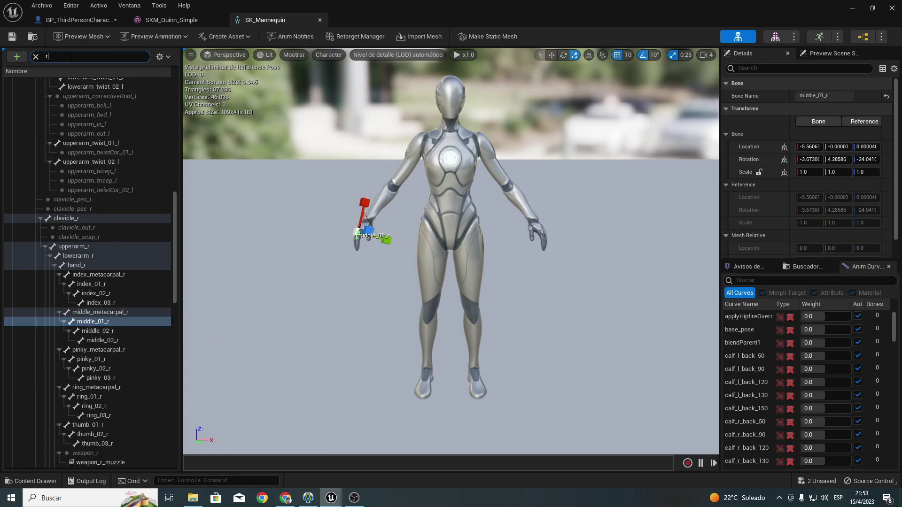
{"action": "type", "text": "a"}
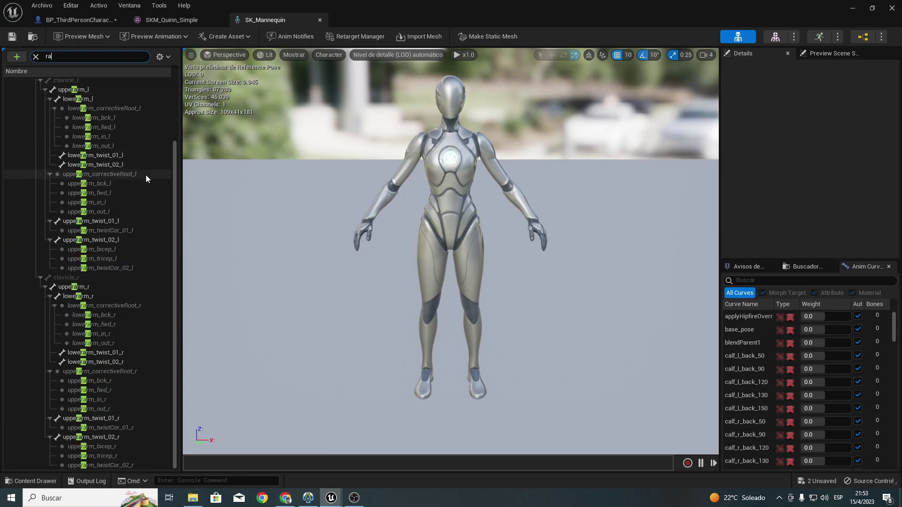
{"action": "key", "text": "BackSpace"}
{"action": "key", "text": "BackSpace"}
{"action": "type", "text": "ha"}
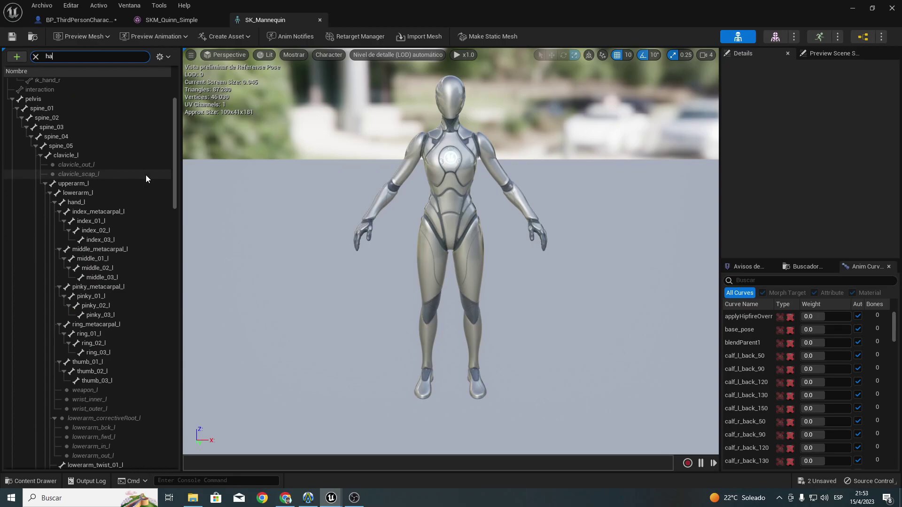
{"action": "type", "text": "nd"}
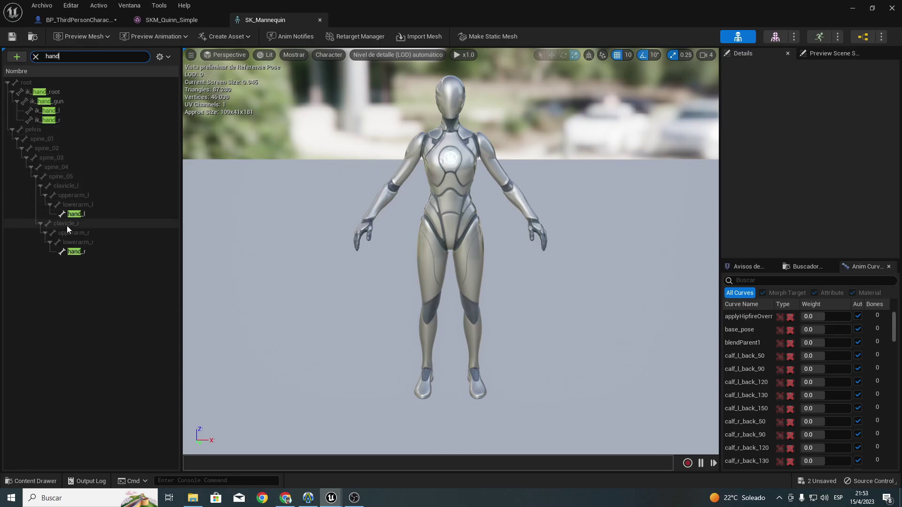
{"action": "left_click", "coordinate": [75, 251]}
Step: Orbit toward the mannequin's right hand and lower the camera speed from 3 to 2
{"action": "left_click_drag", "start_coordinate": [391, 208], "coordinate": [444, 214]}
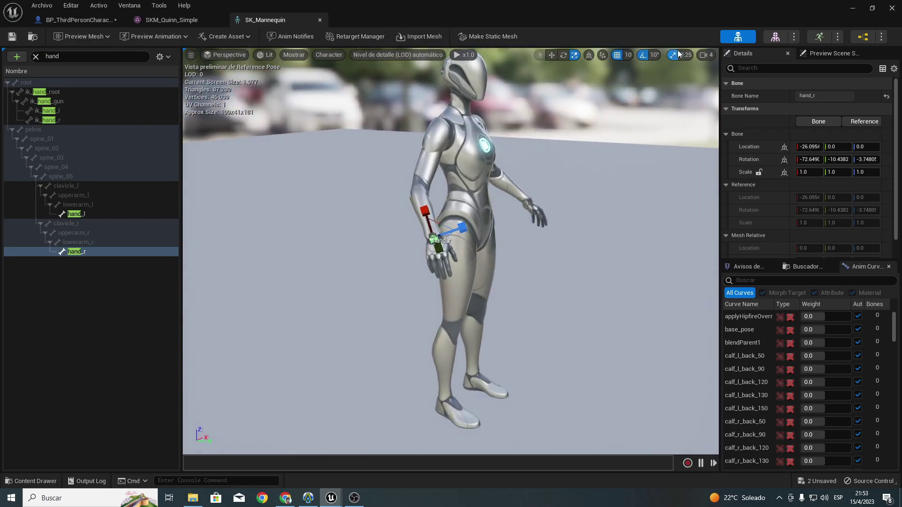
{"action": "left_click", "coordinate": [710, 56]}
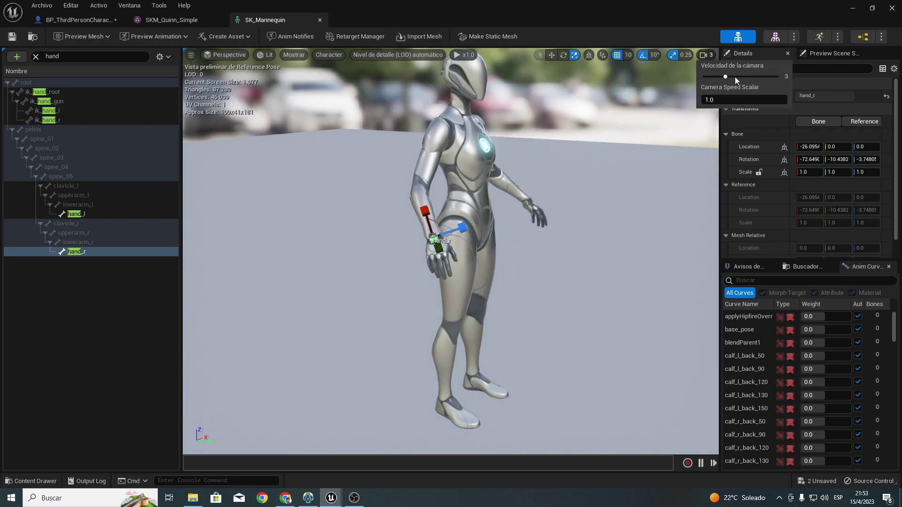
{"action": "scroll", "coordinate": [684, 91], "scroll_direction": "up", "scroll_amount": 5}
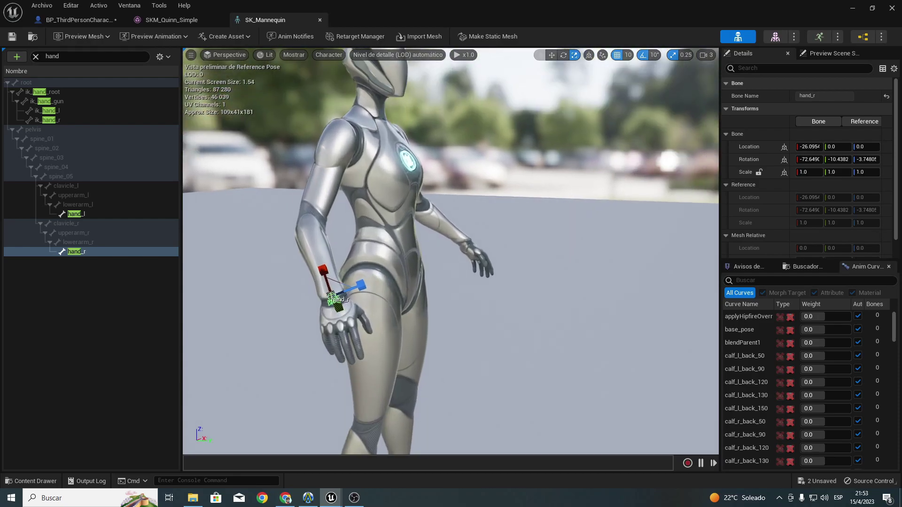
{"action": "left_click", "coordinate": [701, 55]}
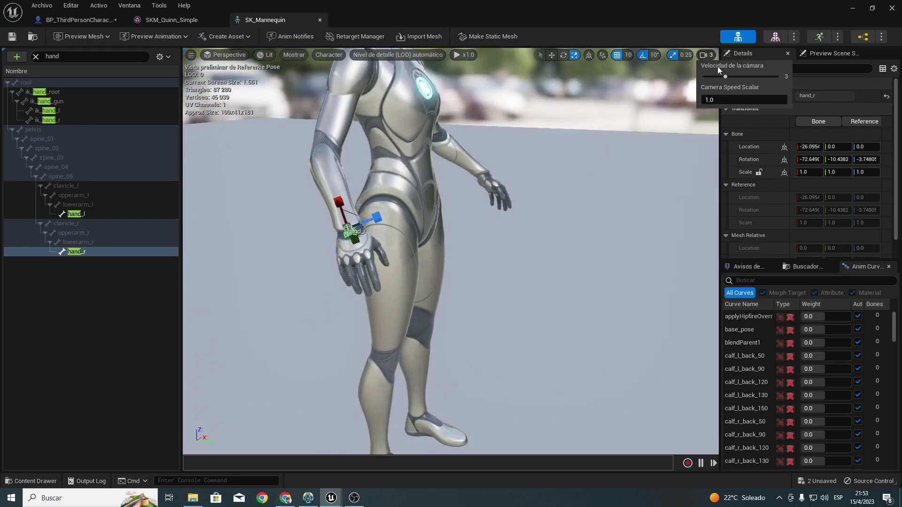
{"action": "left_click", "coordinate": [718, 76]}
Step: Add a socket to the hand_r bone, keeping its name hand_rSocket
{"action": "scroll", "coordinate": [470, 188], "scroll_direction": "up", "scroll_amount": 2}
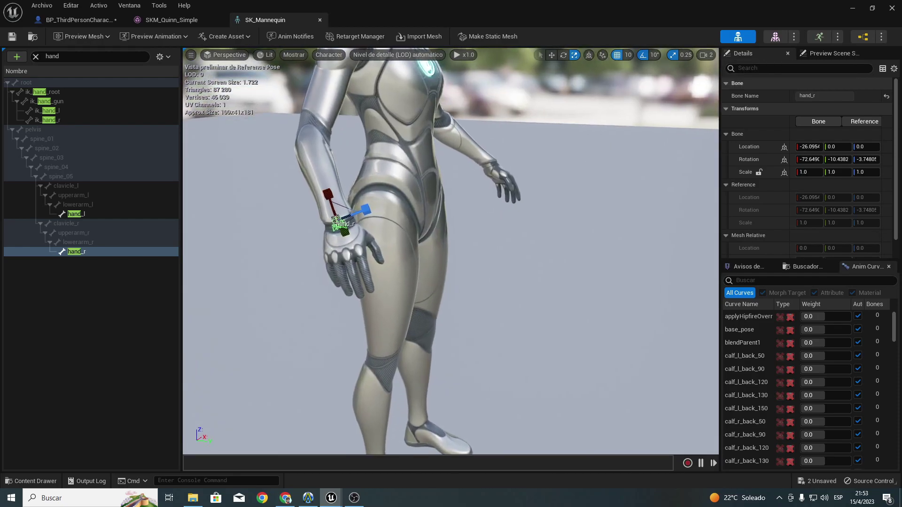
{"action": "right_click", "coordinate": [77, 252]}
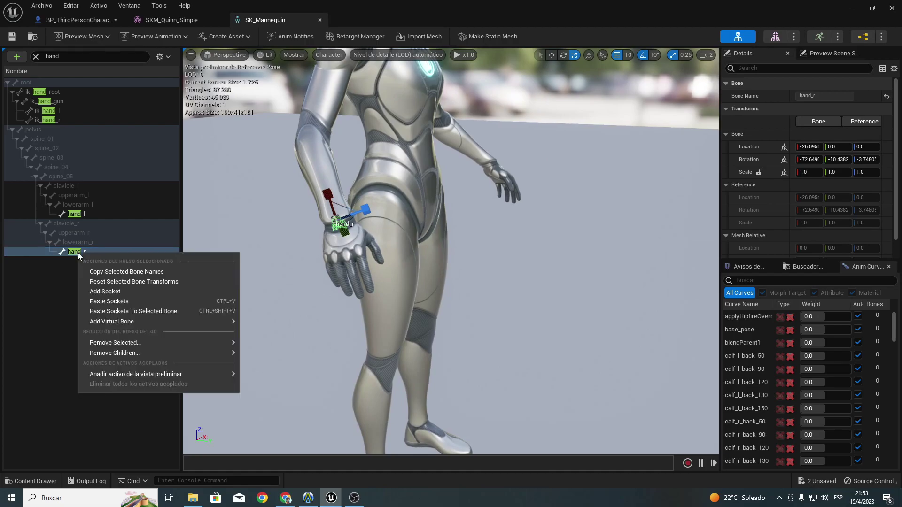
{"action": "left_click", "coordinate": [115, 291]}
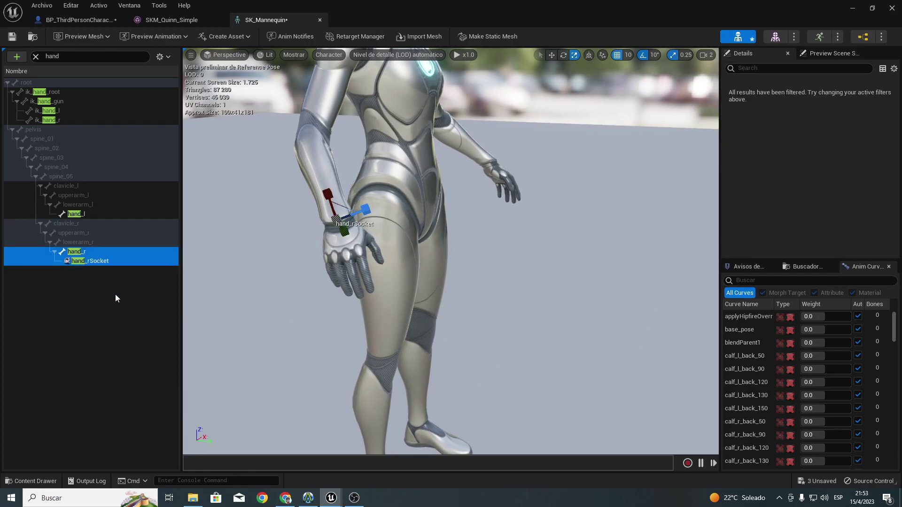
{"action": "left_click", "coordinate": [99, 262]}
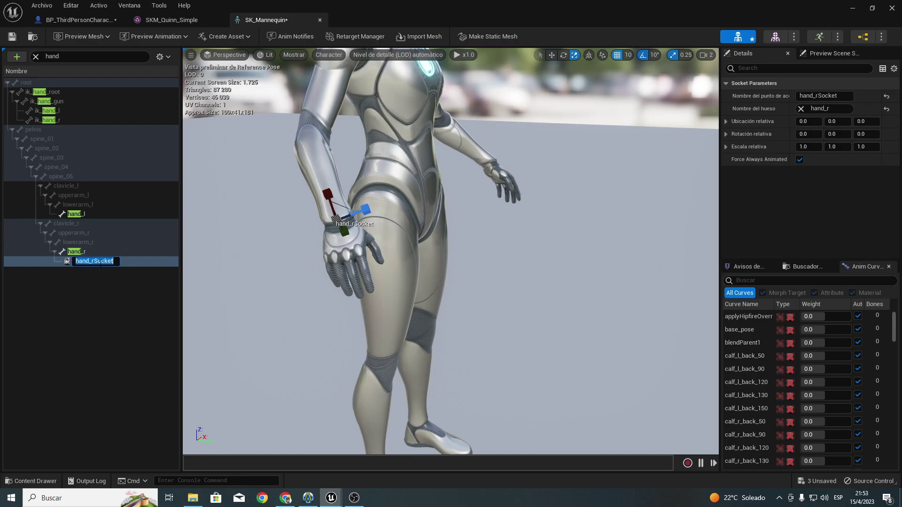
{"action": "type", "text": "4"}
{"action": "type", "text": "t"}
{"action": "key", "text": "Return"}
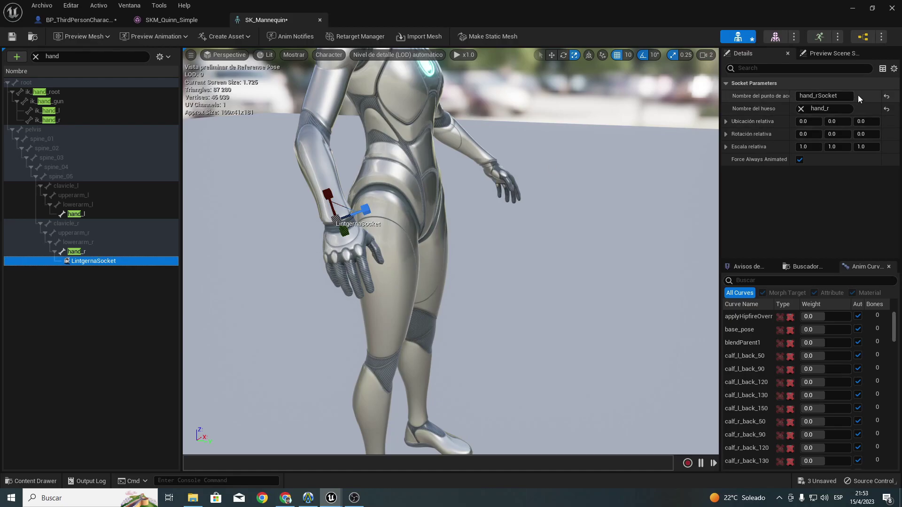
{"action": "left_click", "coordinate": [836, 95]}
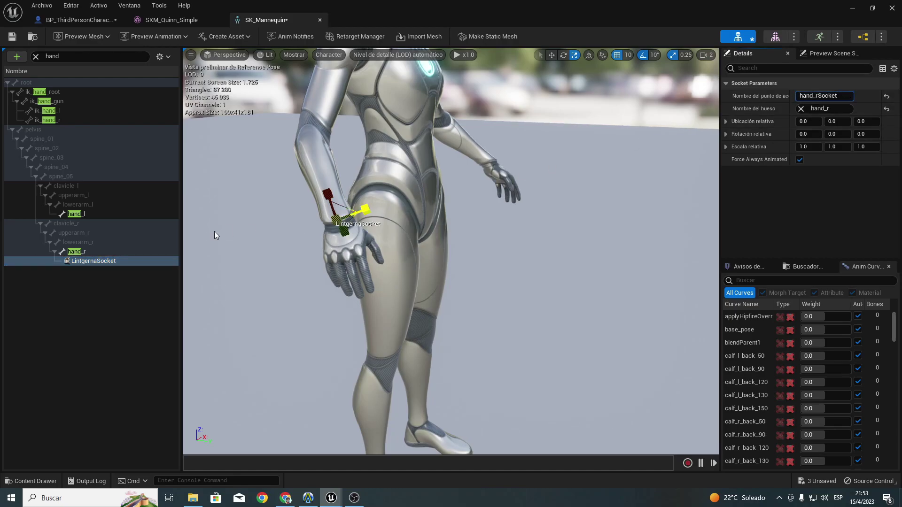
{"action": "left_click", "coordinate": [103, 261]}
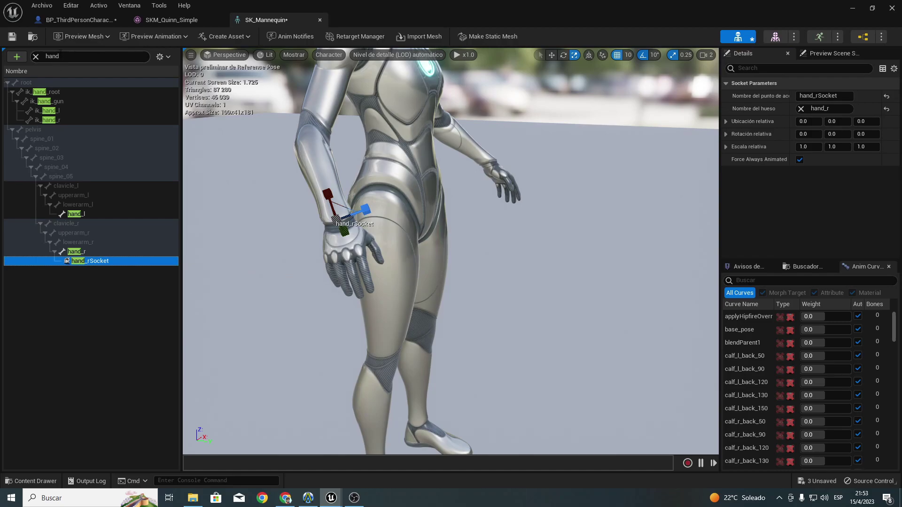
Step: Filter the Skeleton Tree by name until hand_rSocket appears, and select it
{"action": "left_click", "coordinate": [89, 56]}
{"action": "type", "text": "linte"}
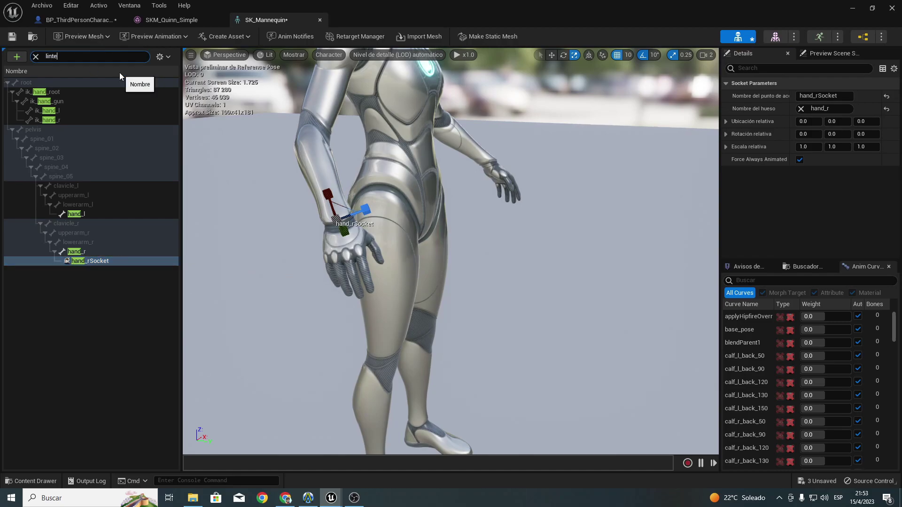
{"action": "type", "text": "ra"}
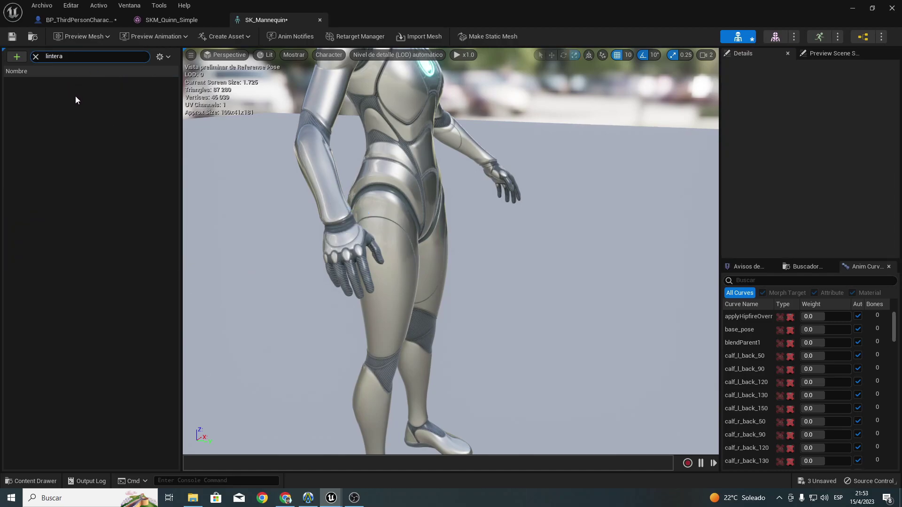
{"action": "key", "text": "BackSpace"}
{"action": "key", "text": "BackSpace"}
{"action": "key", "text": "BackSpace"}
{"action": "key", "text": "BackSpace"}
{"action": "key", "text": "BackSpace"}
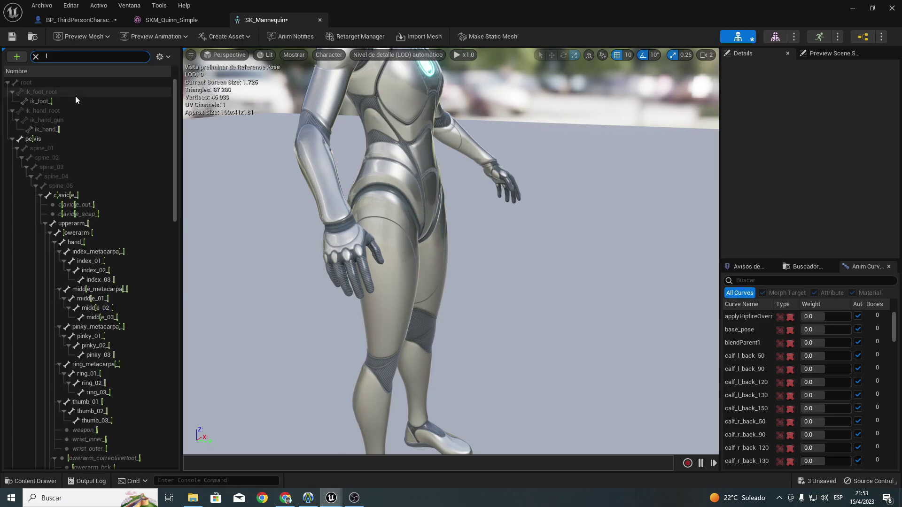
{"action": "key", "text": "BackSpace"}
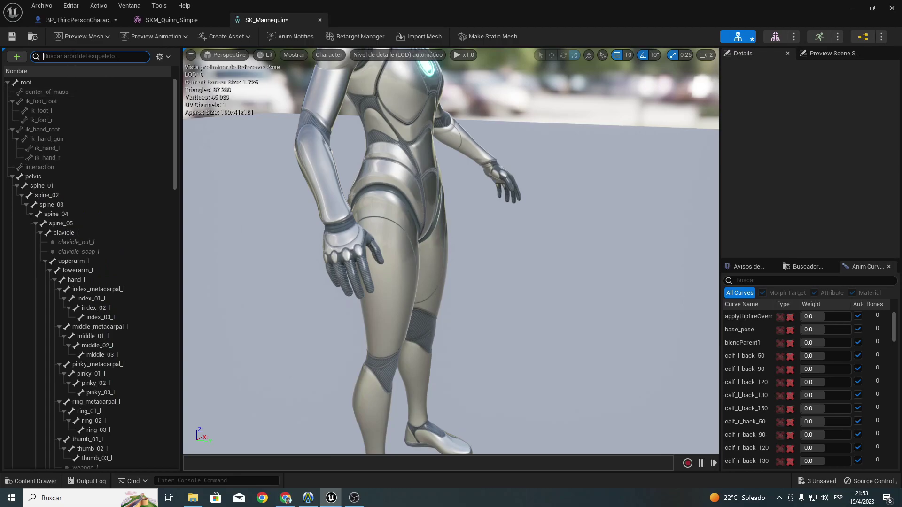
{"action": "type", "text": "li"}
{"action": "key", "text": "BackSpace"}
{"action": "key", "text": "BackSpace"}
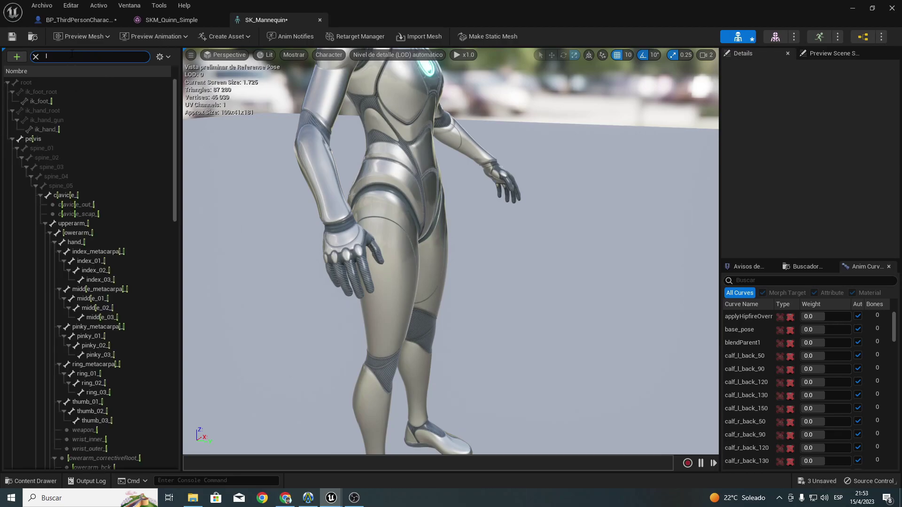
{"action": "type", "text": "s"}
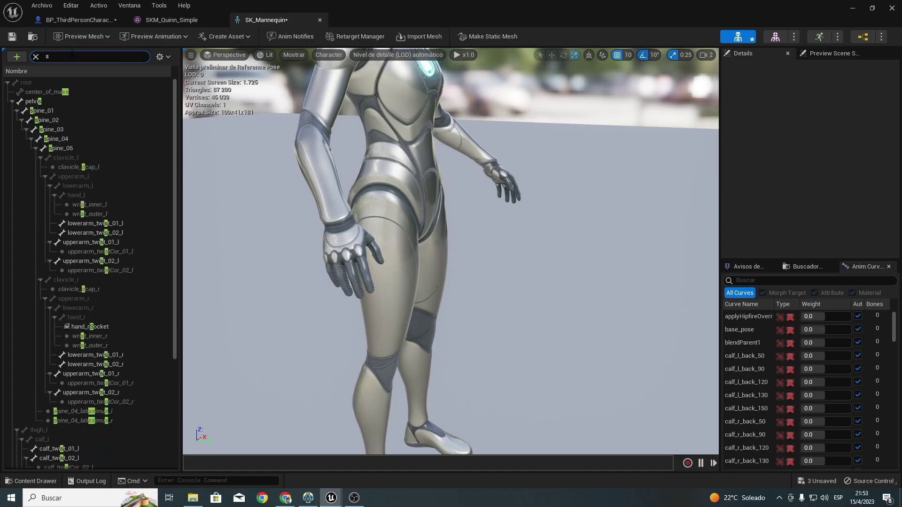
{"action": "type", "text": "ocke"}
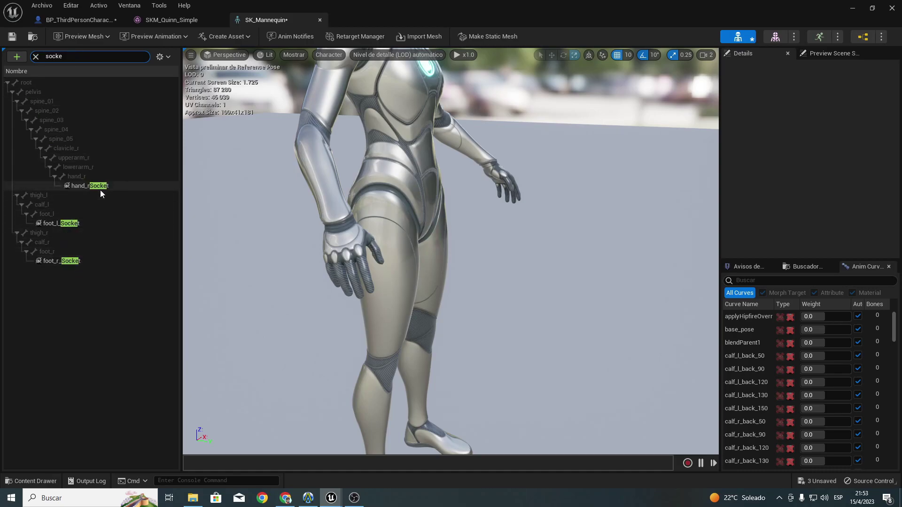
{"action": "key", "text": "ctrl+a"}
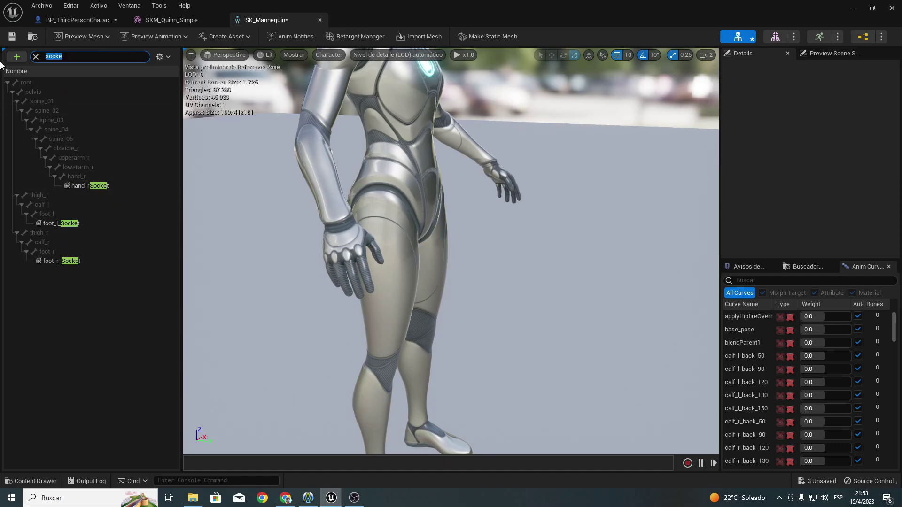
{"action": "type", "text": "hand"}
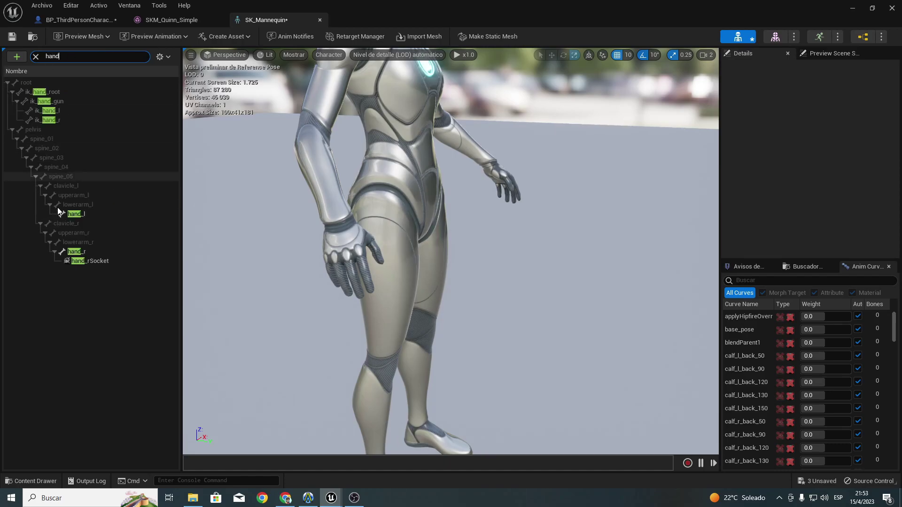
{"action": "left_click", "coordinate": [96, 262]}
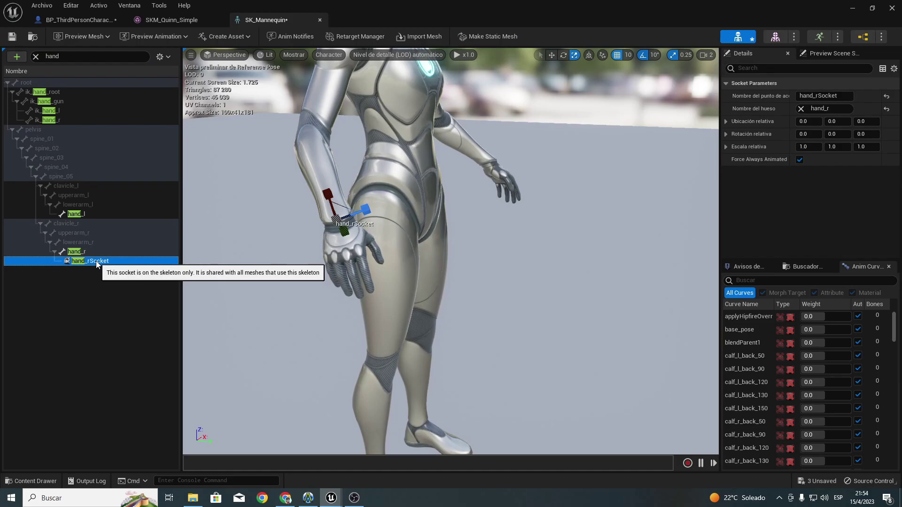
Step: Rename hand_rSocket to Linterna_Sockete and select it with the view closer to the right hand
{"action": "key", "text": "F2"}
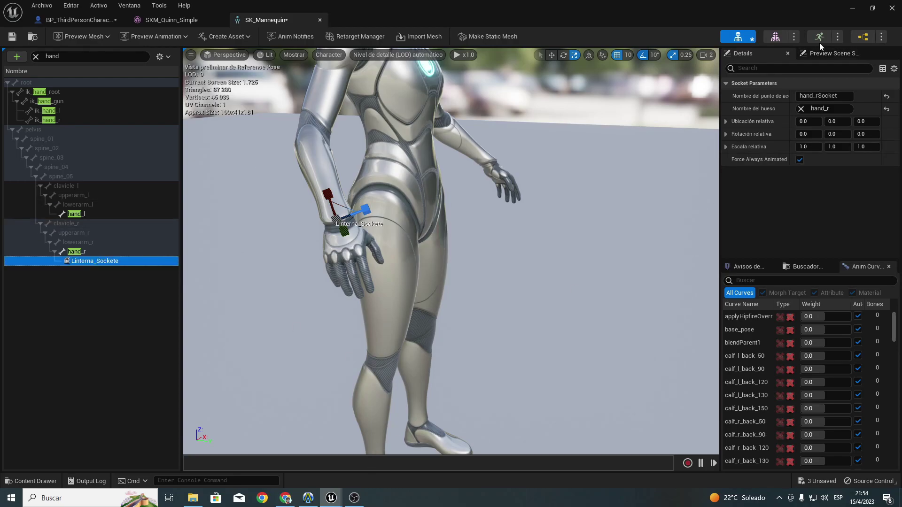
{"action": "left_click", "coordinate": [69, 282]}
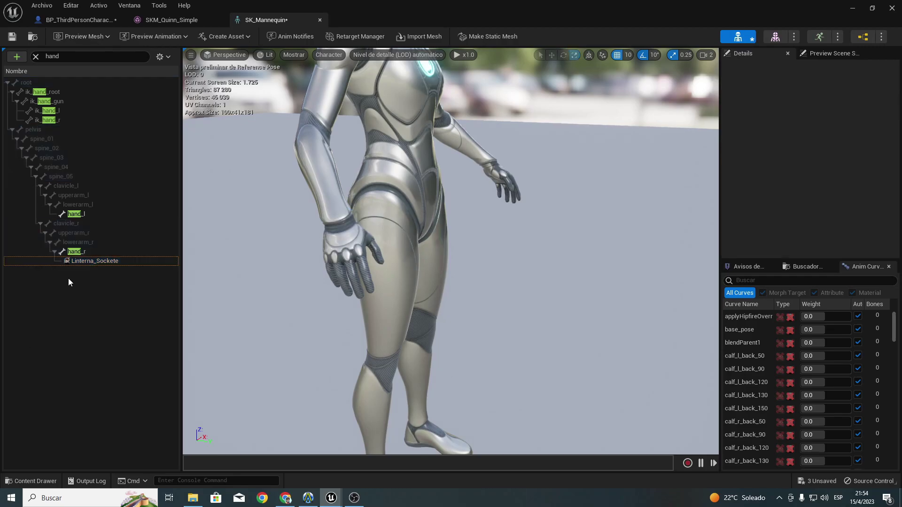
{"action": "left_click", "coordinate": [85, 261]}
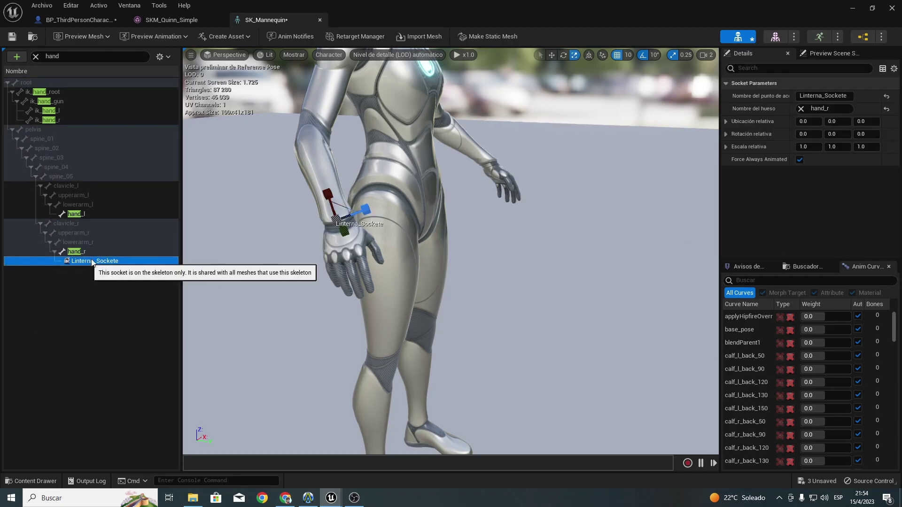
{"action": "left_click", "coordinate": [849, 96]}
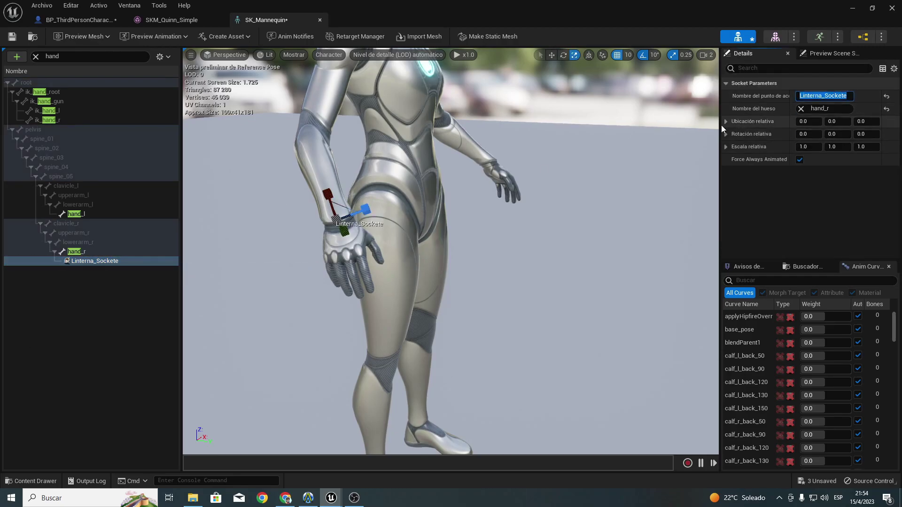
{"action": "middle_click_drag", "start_coordinate": [306, 181], "coordinate": [393, 189]}
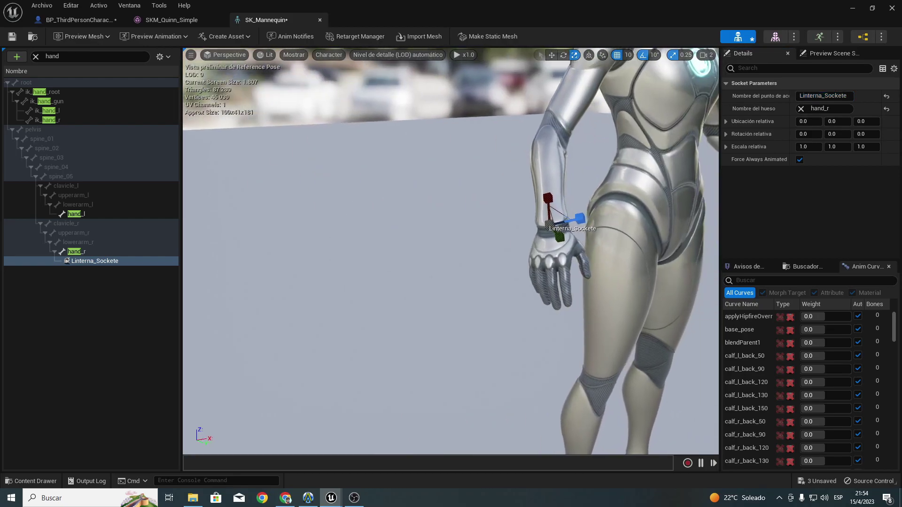
{"action": "left_click", "coordinate": [77, 288]}
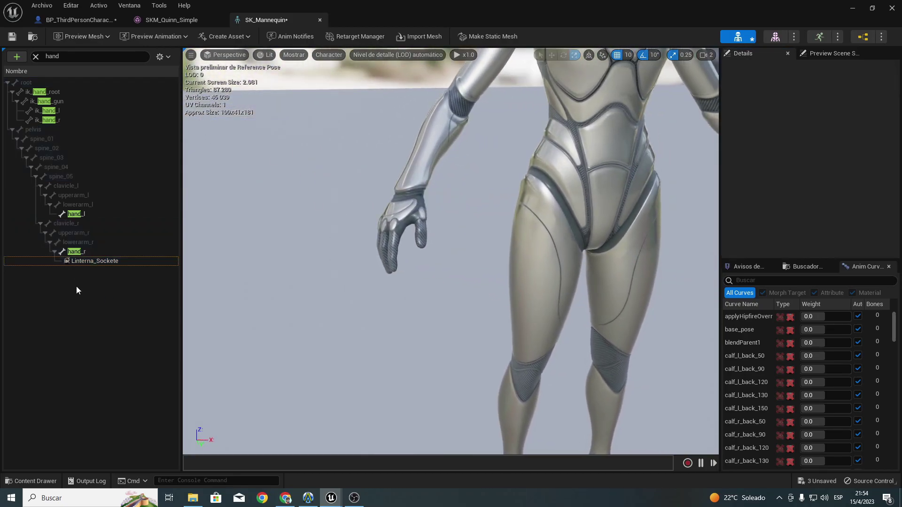
Step: Attach the flashlightfbx mesh to Linterna_Sockete as a preview asset
{"action": "left_click", "coordinate": [77, 263]}
{"action": "left_click", "coordinate": [78, 262]}
{"action": "right_click", "coordinate": [77, 261]}
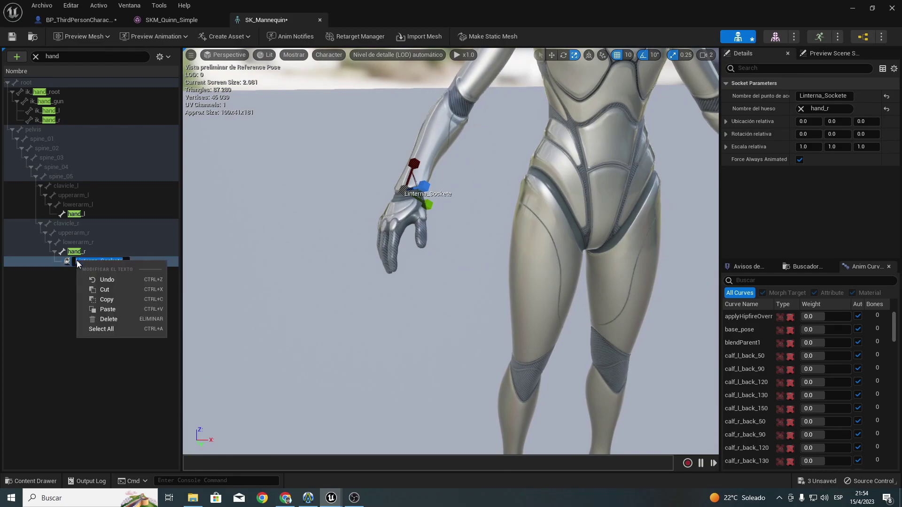
{"action": "left_click", "coordinate": [58, 312]}
{"action": "right_click", "coordinate": [77, 261]}
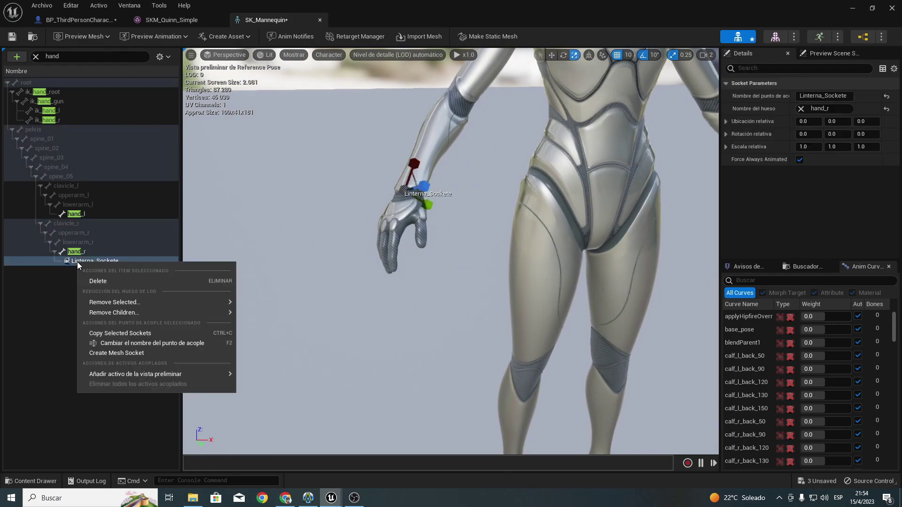
{"action": "mouse_move", "coordinate": [106, 375]}
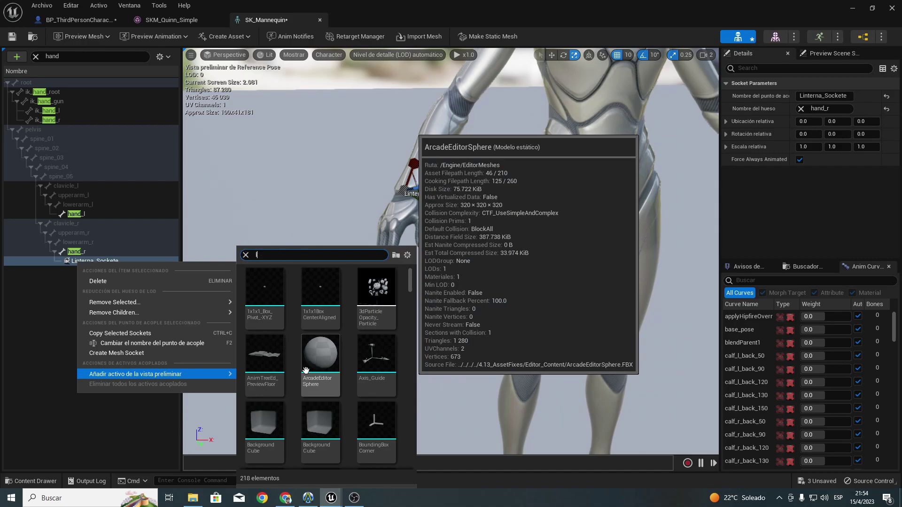
{"action": "type", "text": "light"}
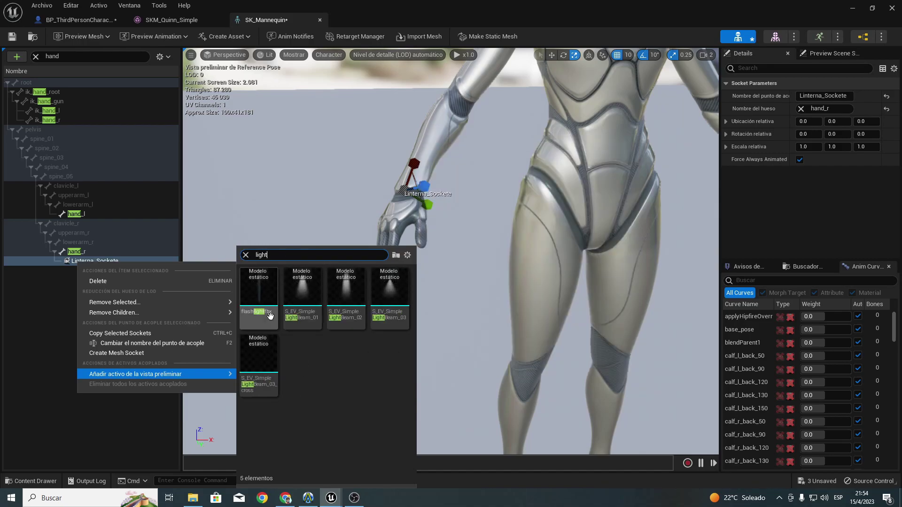
{"action": "left_click", "coordinate": [271, 316]}
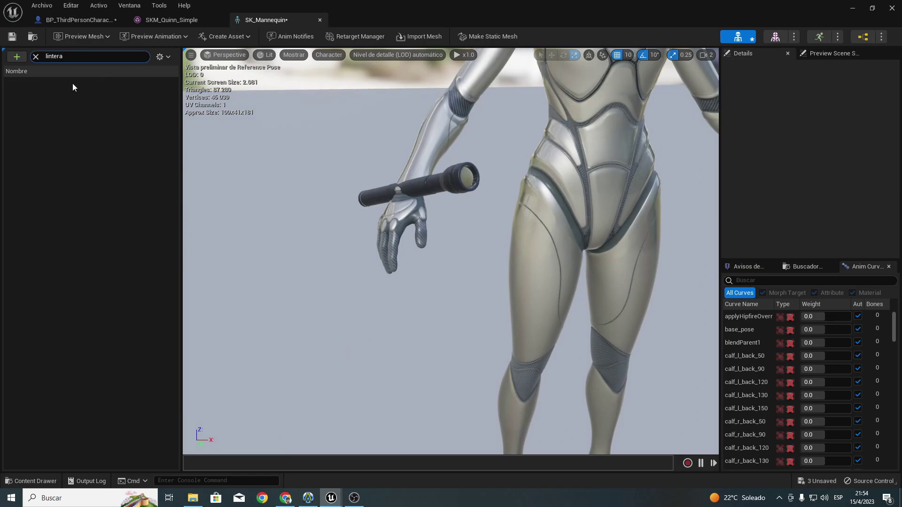
Step: Filter the Skeleton Tree with 'socke' and select Linterna_Sockete
{"action": "key", "text": "BackSpace"}
{"action": "key", "text": "BackSpace"}
{"action": "key", "text": "BackSpace"}
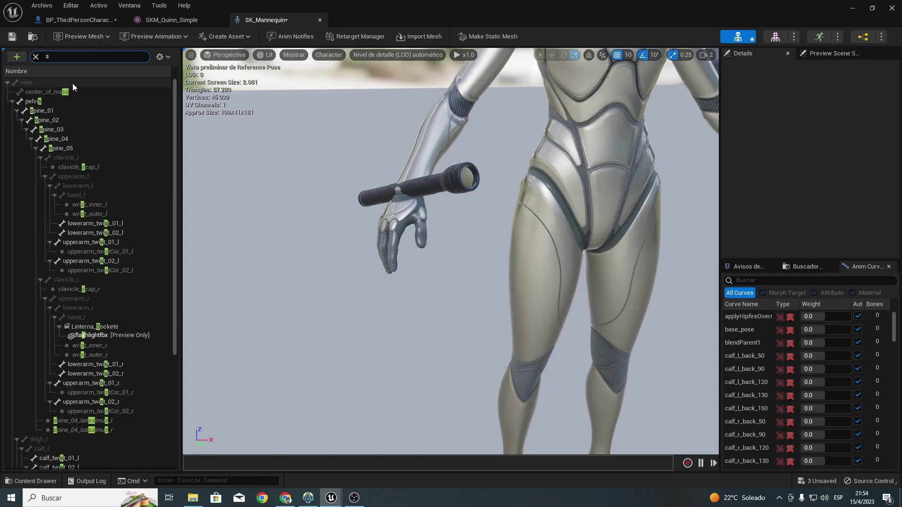
{"action": "type", "text": "socke"}
{"action": "left_click", "coordinate": [92, 187]}
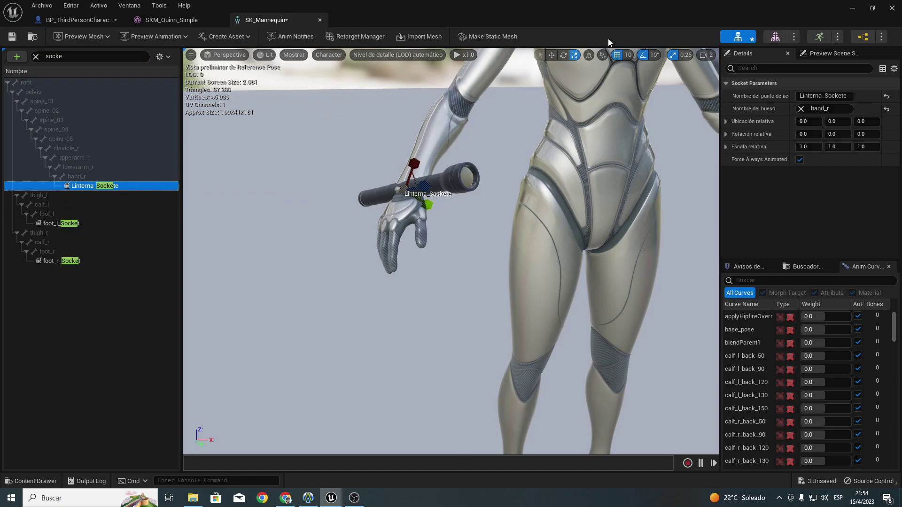
Step: Move the socket in Translate mode so the flashlight sits lower in the hand, X about -10.49
{"action": "left_click", "coordinate": [552, 57]}
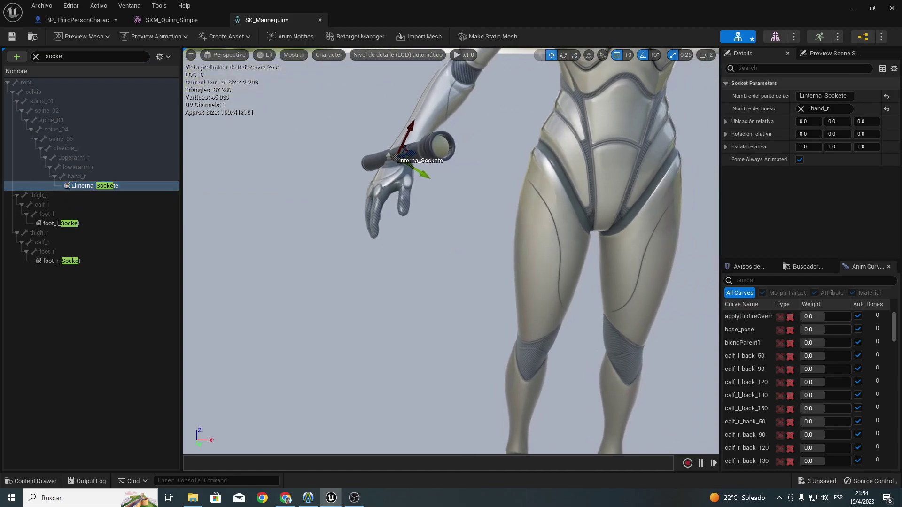
{"action": "left_click_drag", "start_coordinate": [394, 126], "coordinate": [384, 175]}
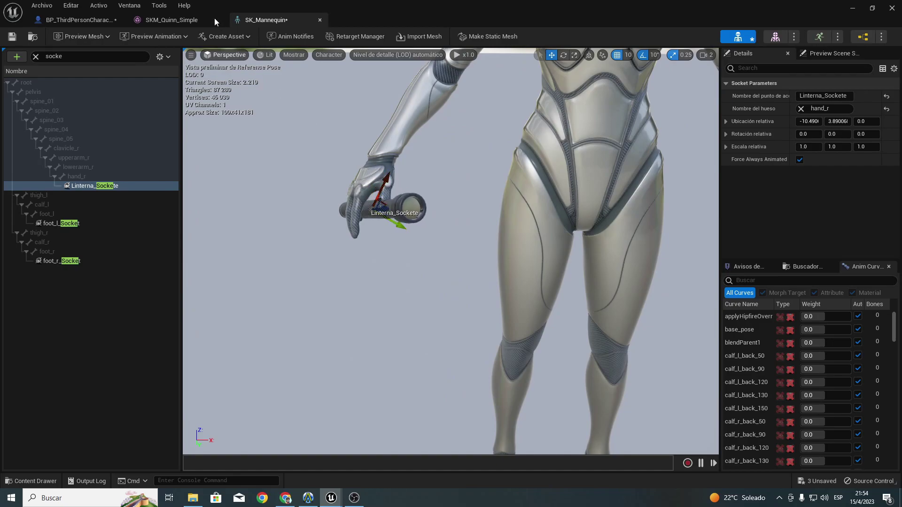
{"action": "left_click", "coordinate": [156, 36]}
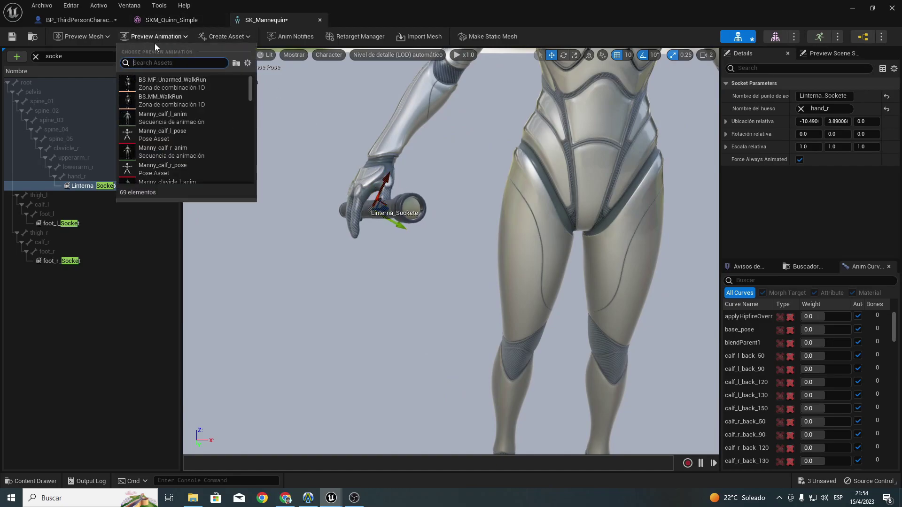
Step: Preview MF_Idle, nudge the socket to -9.26, 3.58, 2.66, and save the skeleton
{"action": "type", "text": "idle"}
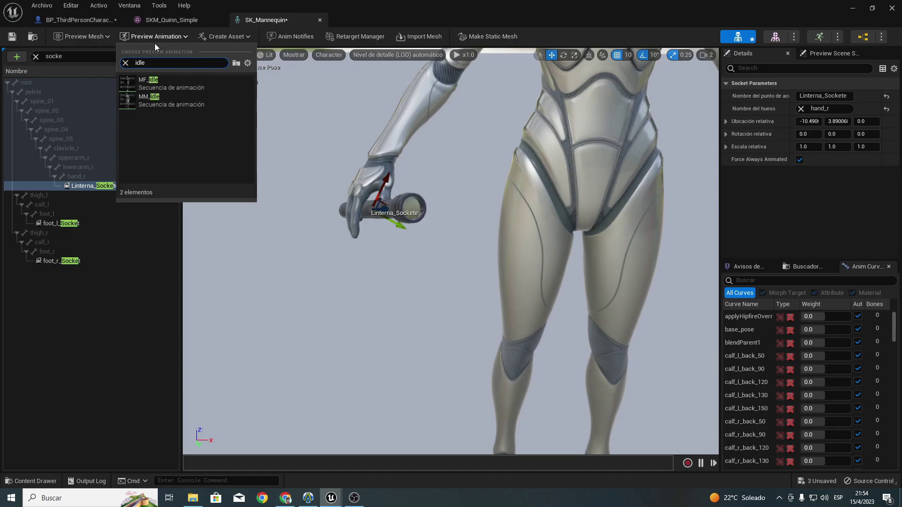
{"action": "mouse_move", "coordinate": [155, 80]}
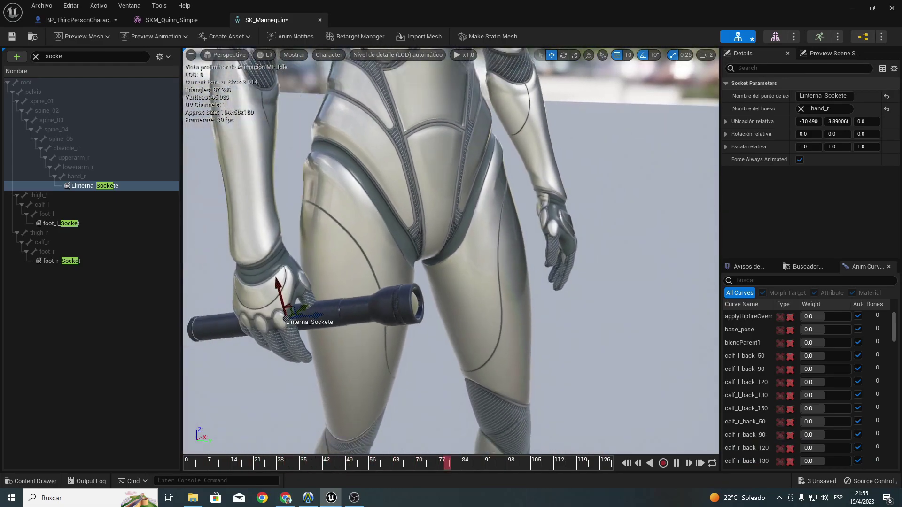
{"action": "mouse_move", "coordinate": [298, 282]}
{"action": "left_mouse_down"}
{"action": "mouse_move", "coordinate": [353, 316]}
{"action": "mouse_move", "coordinate": [304, 272]}
{"action": "mouse_move", "coordinate": [406, 259]}
{"action": "left_mouse_up"}
{"action": "left_click", "coordinate": [19, 38]}
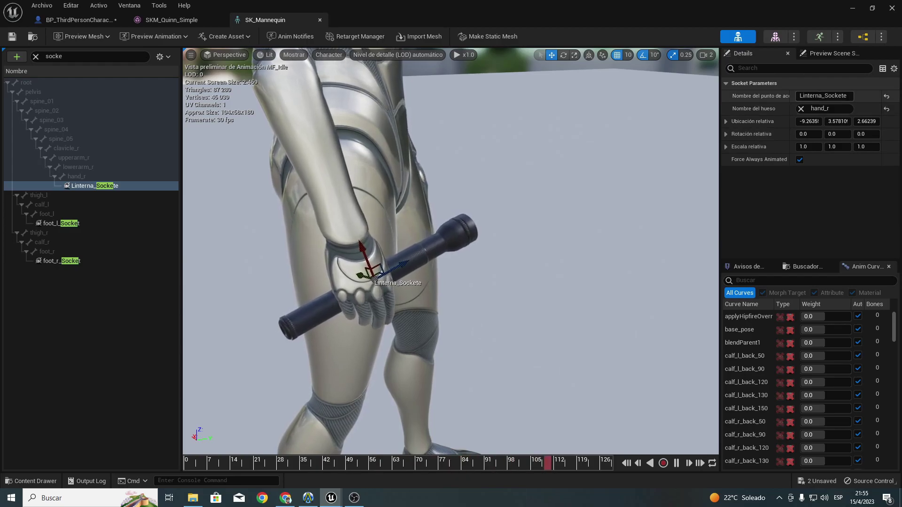
{"action": "left_click", "coordinate": [823, 96]}
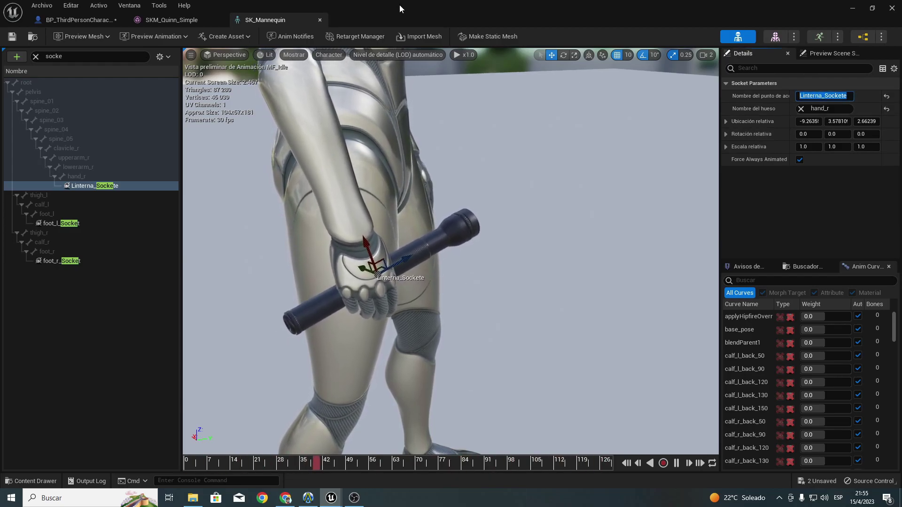
Step: In BP_ThirdPersonCharacter, set the Linterna component's parent socket to Linterna_Sockete and frame it
{"action": "left_click", "coordinate": [76, 18]}
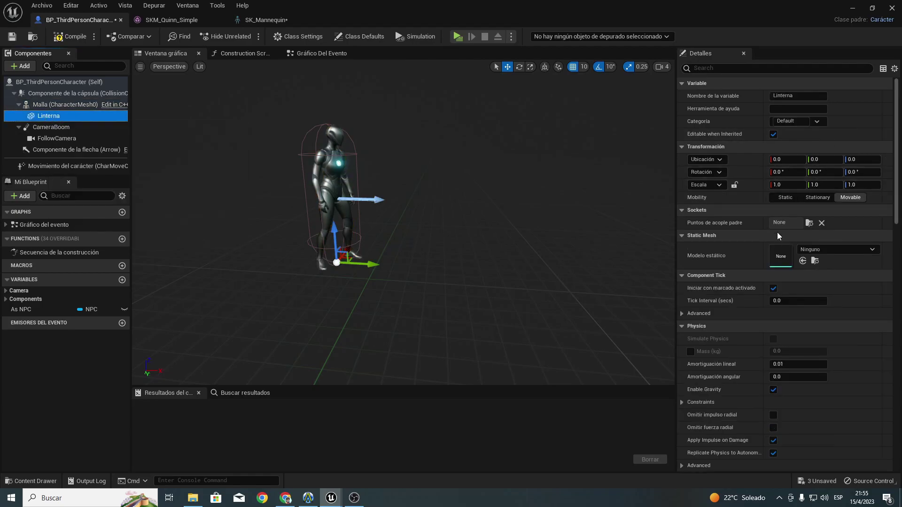
{"action": "left_click", "coordinate": [809, 224]}
{"action": "type", "text": "Linterna_Sockete"}
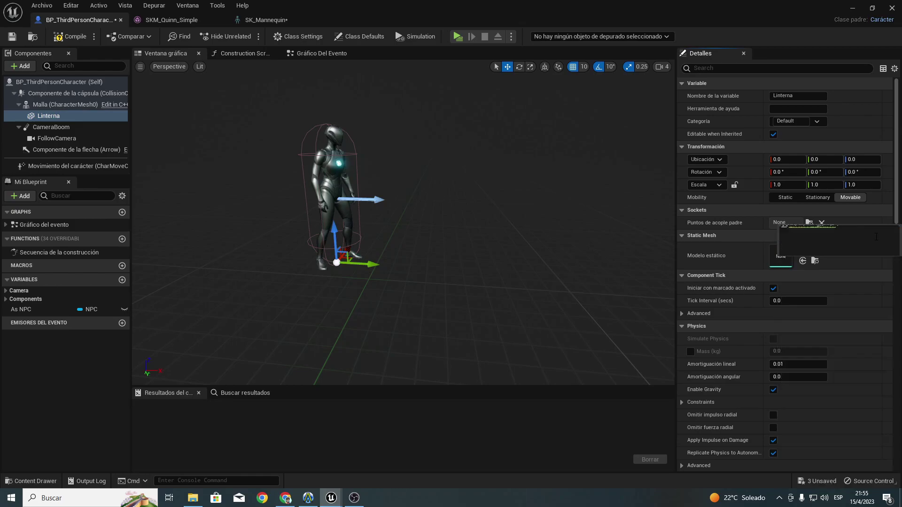
{"action": "left_click", "coordinate": [831, 249]}
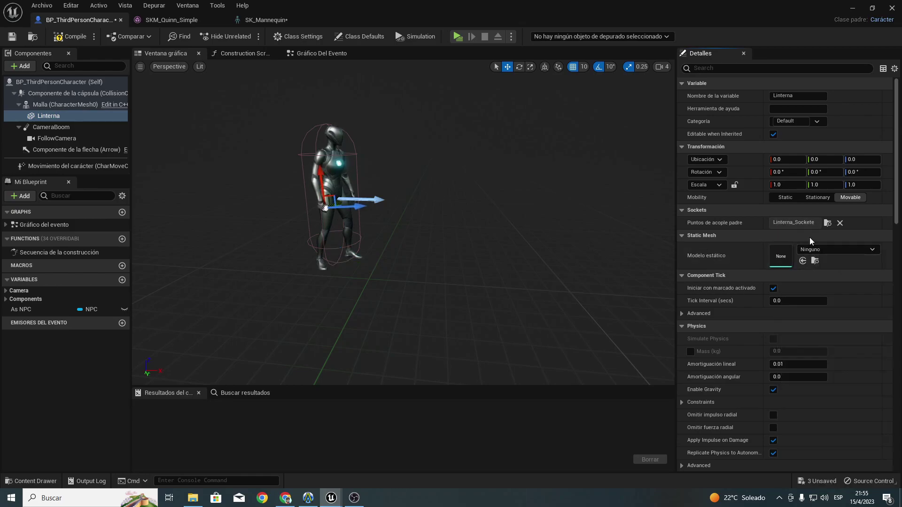
{"action": "key", "text": "f"}
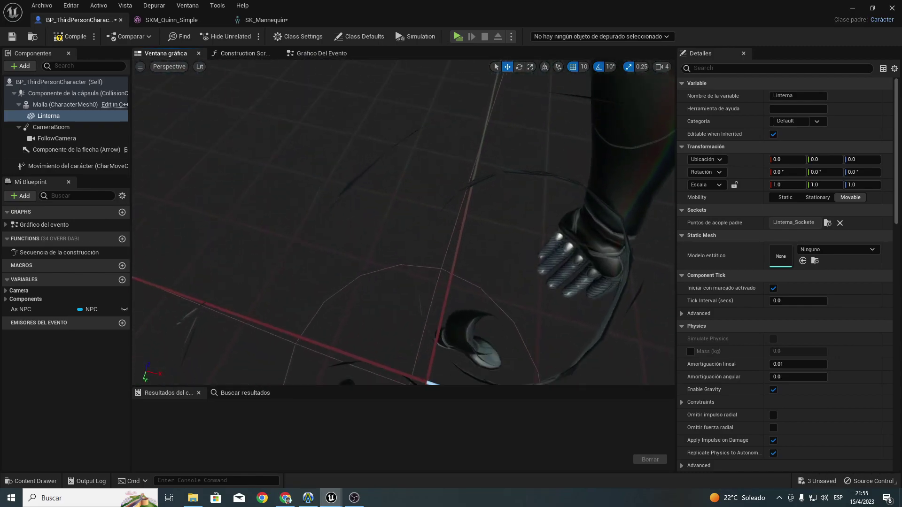
{"action": "left_click_drag", "start_coordinate": [665, 89], "coordinate": [664, 90], "text": "alt"}
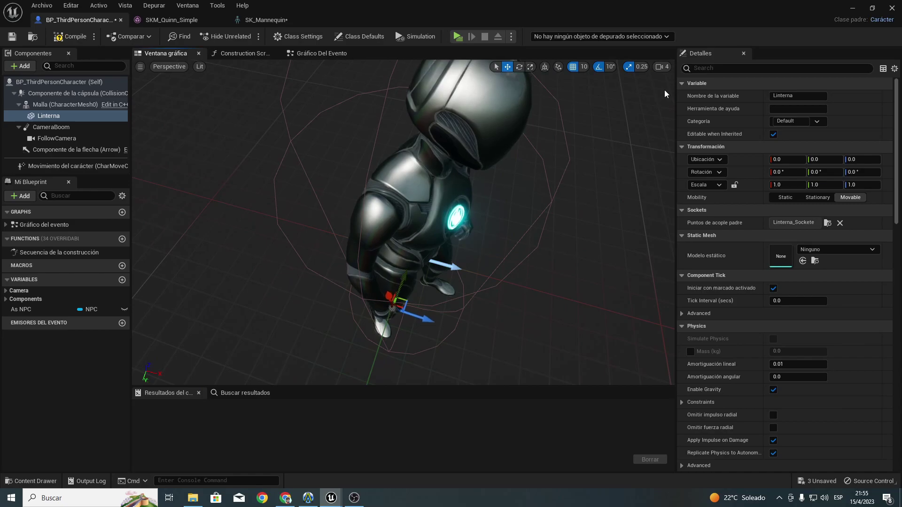
Step: Lower the viewport camera speed to 2 and fly the view in to the character's hand
{"action": "left_click", "coordinate": [662, 66]}
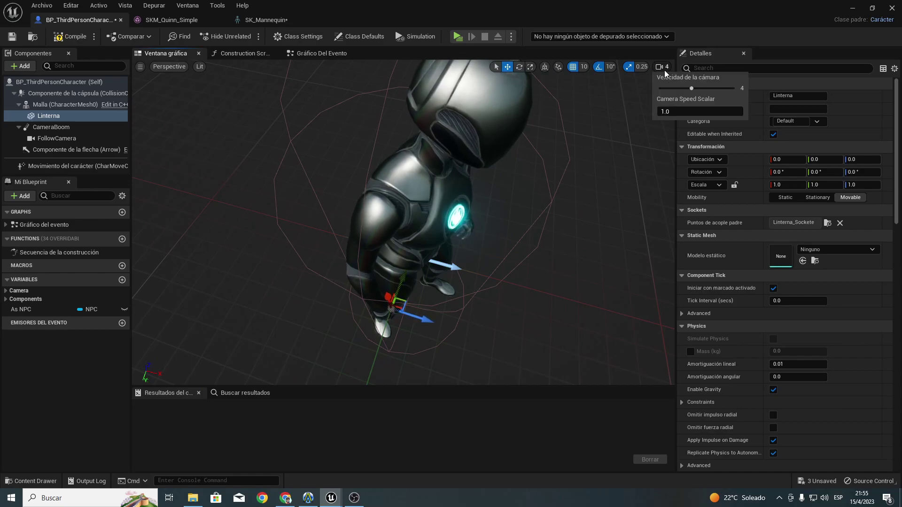
{"action": "left_click", "coordinate": [677, 89]}
{"action": "right_click_drag", "start_coordinate": [658, 141], "coordinate": [611, 164]}
{"action": "right_click_drag", "start_coordinate": [403, 221], "coordinate": [403, 188]}
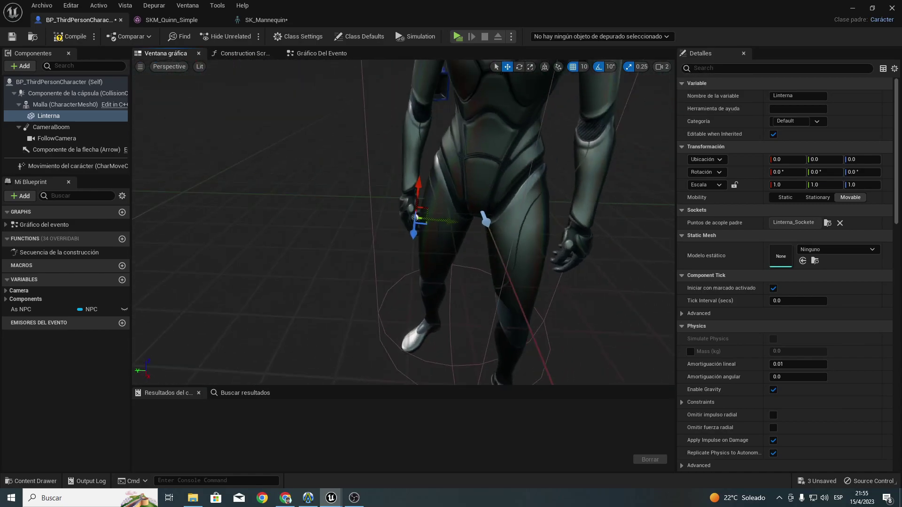
{"action": "right_click_drag", "start_coordinate": [403, 220], "coordinate": [403, 207]}
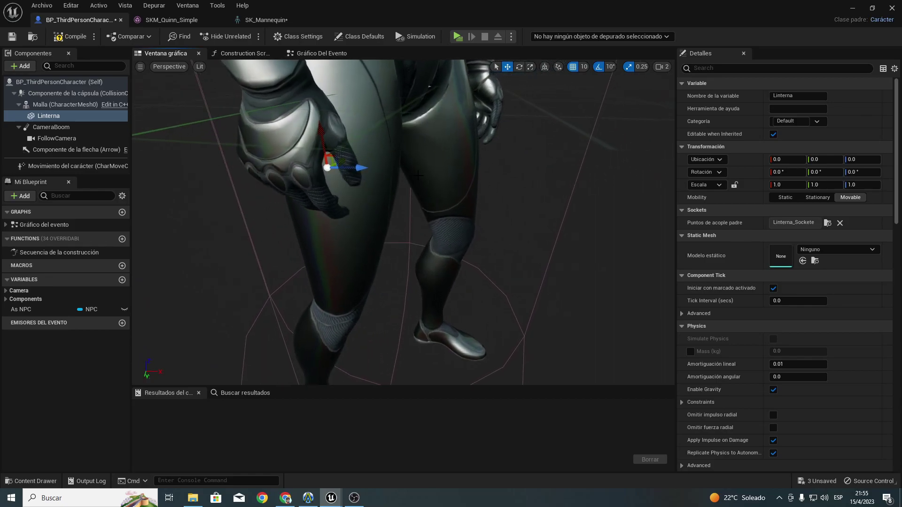
{"action": "right_click_drag", "start_coordinate": [507, 228], "coordinate": [508, 228]}
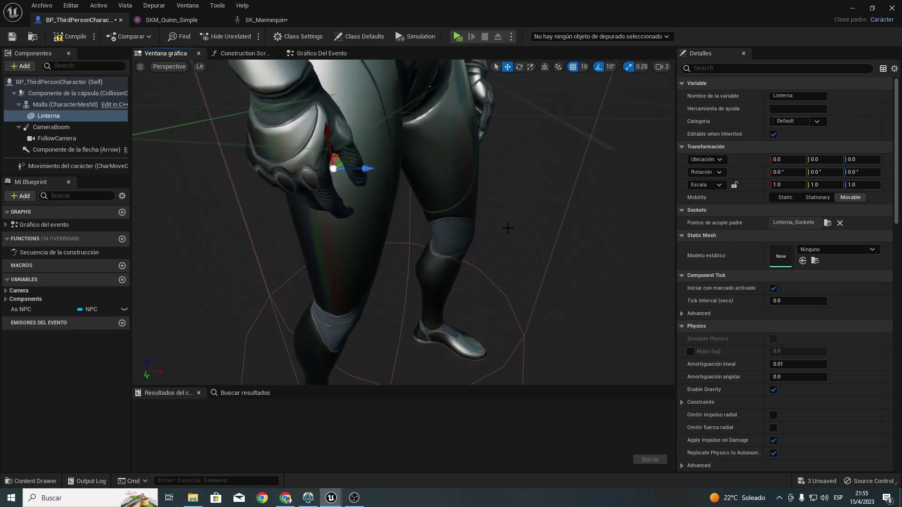
Step: Assign the flashlightfbx static mesh to the Linterna component
{"action": "left_click", "coordinate": [818, 250]}
{"action": "type", "text": "ling"}
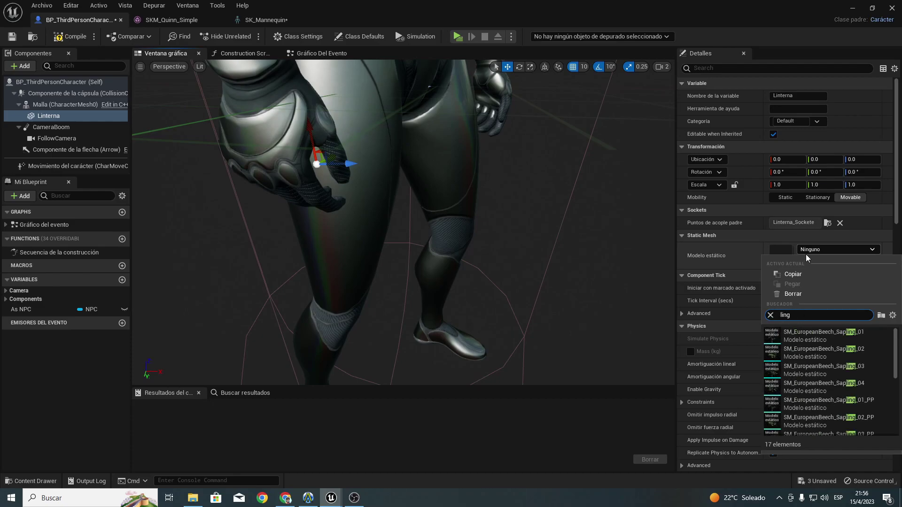
{"action": "key", "text": "BackSpace"}
{"action": "key", "text": "BackSpace"}
{"action": "type", "text": "g"}
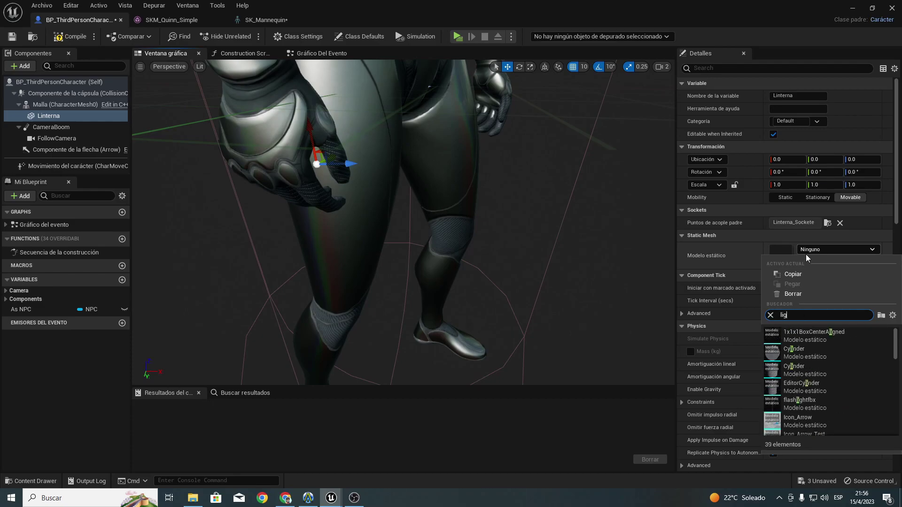
{"action": "type", "text": "h"}
{"action": "key", "text": "Escape"}
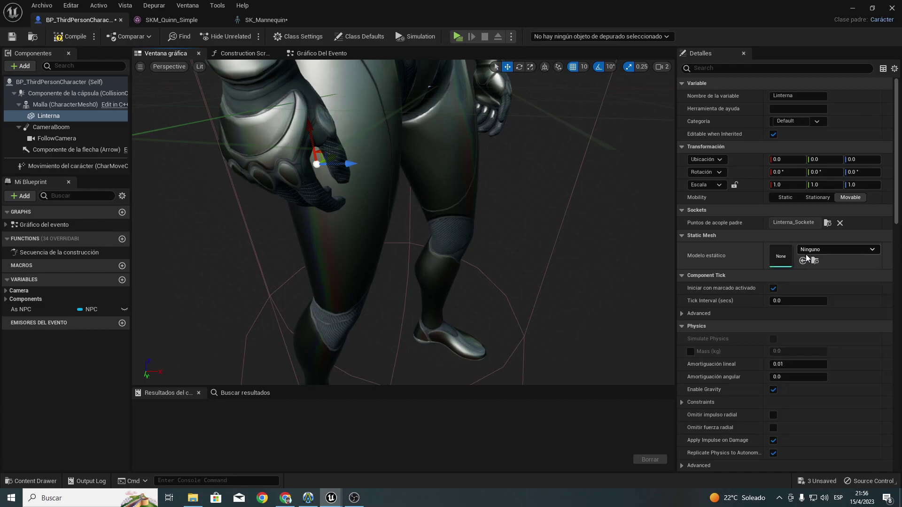
{"action": "right_click_drag", "start_coordinate": [483, 209], "coordinate": [483, 208]}
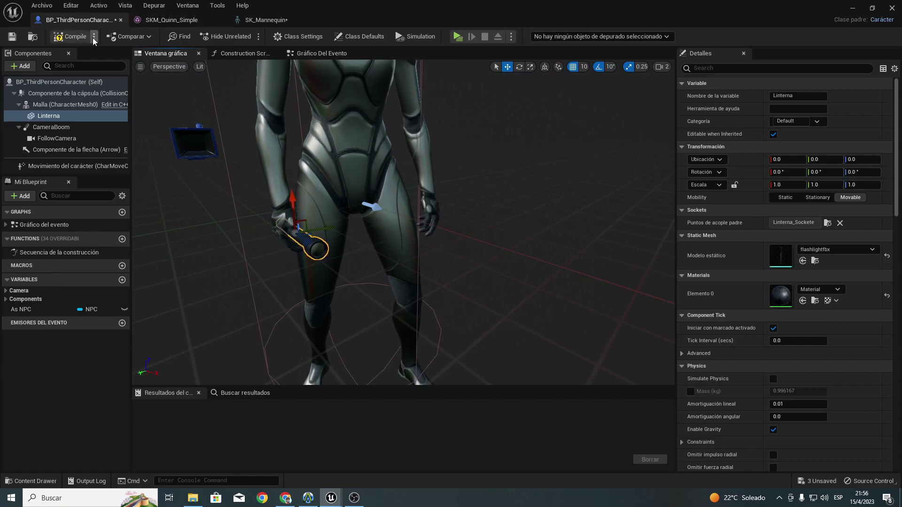
Step: Compile BP_ThirdPersonCharacter, then run a short play test and stop it
{"action": "left_click", "coordinate": [71, 36]}
{"action": "left_click", "coordinate": [457, 37]}
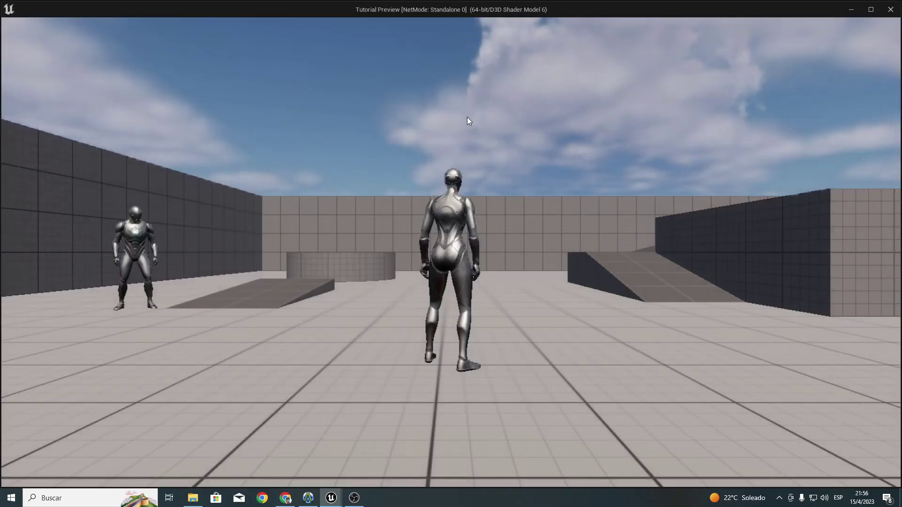
{"action": "left_click", "coordinate": [462, 151]}
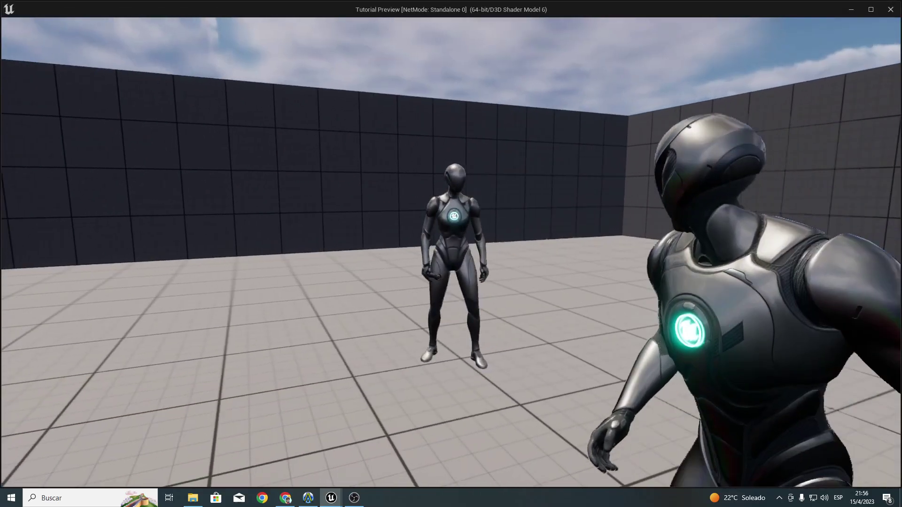
{"action": "key", "text": "Escape"}
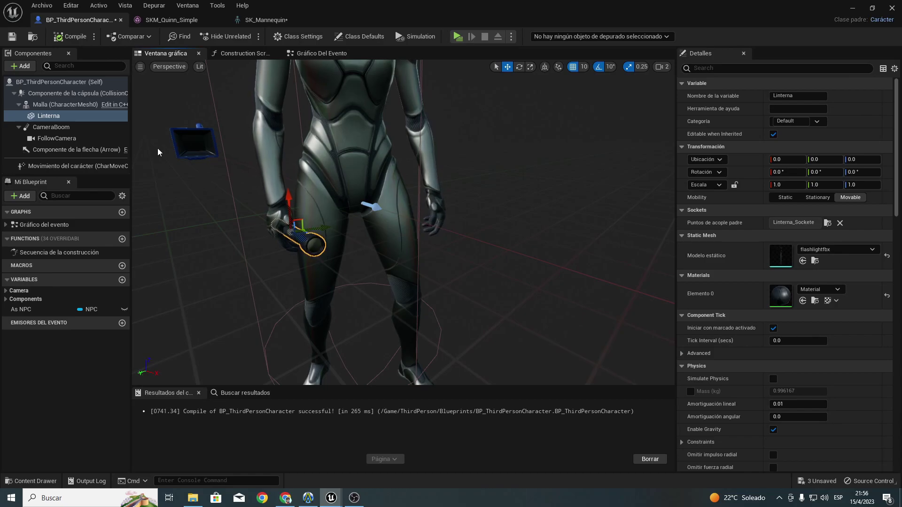
Step: Add a Componente De La Luz De Foco (SpotLight) as a child of Linterna
{"action": "left_click", "coordinate": [40, 117]}
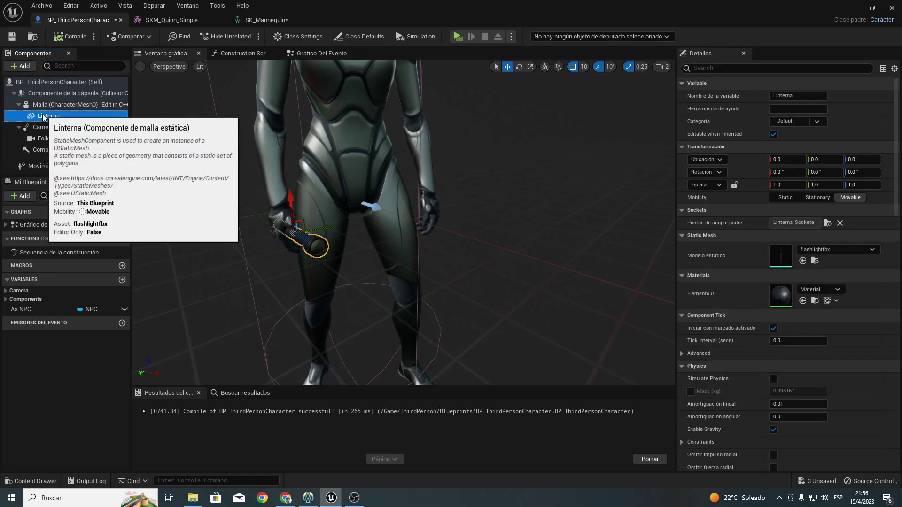
{"action": "left_click", "coordinate": [30, 67]}
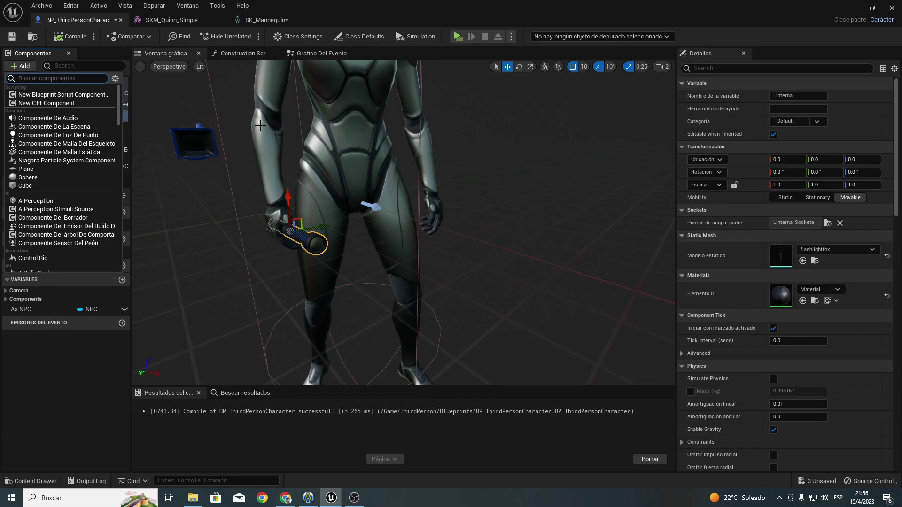
{"action": "scroll", "coordinate": [89, 172], "scroll_direction": "down", "scroll_amount": 1}
{"action": "scroll", "coordinate": [59, 182], "scroll_direction": "down", "scroll_amount": 5}
{"action": "scroll", "coordinate": [59, 182], "scroll_direction": "down", "scroll_amount": 5}
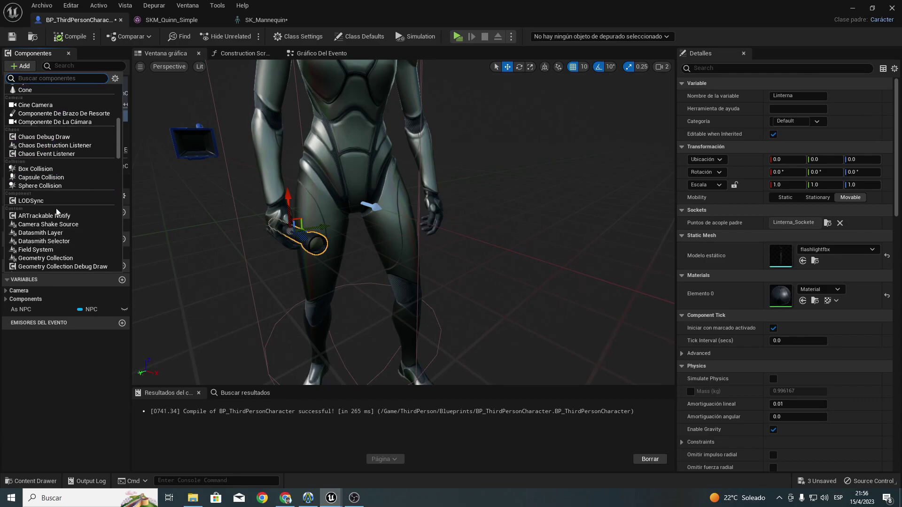
{"action": "scroll", "coordinate": [52, 202], "scroll_direction": "down", "scroll_amount": 3}
{"action": "scroll", "coordinate": [44, 216], "scroll_direction": "down", "scroll_amount": 5}
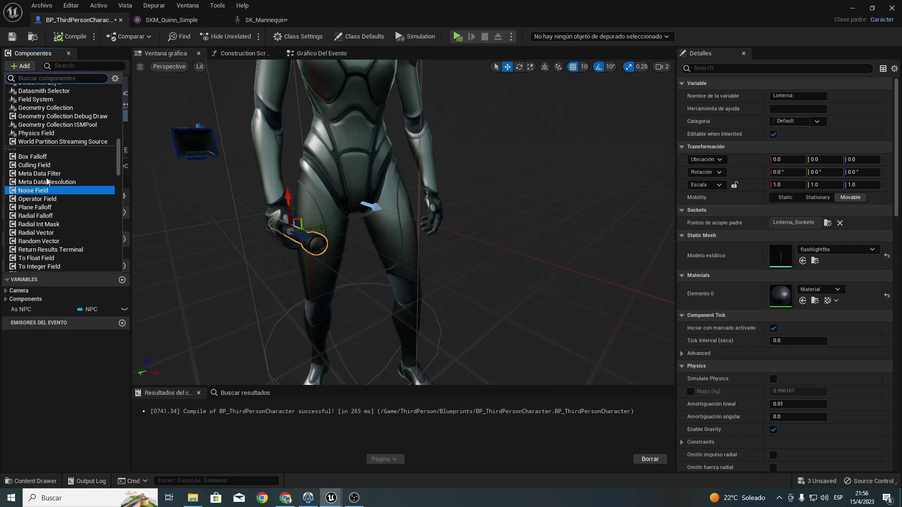
{"action": "scroll", "coordinate": [41, 224], "scroll_direction": "down", "scroll_amount": 5}
{"action": "scroll", "coordinate": [41, 224], "scroll_direction": "down", "scroll_amount": 5}
{"action": "scroll", "coordinate": [42, 204], "scroll_direction": "down", "scroll_amount": 5}
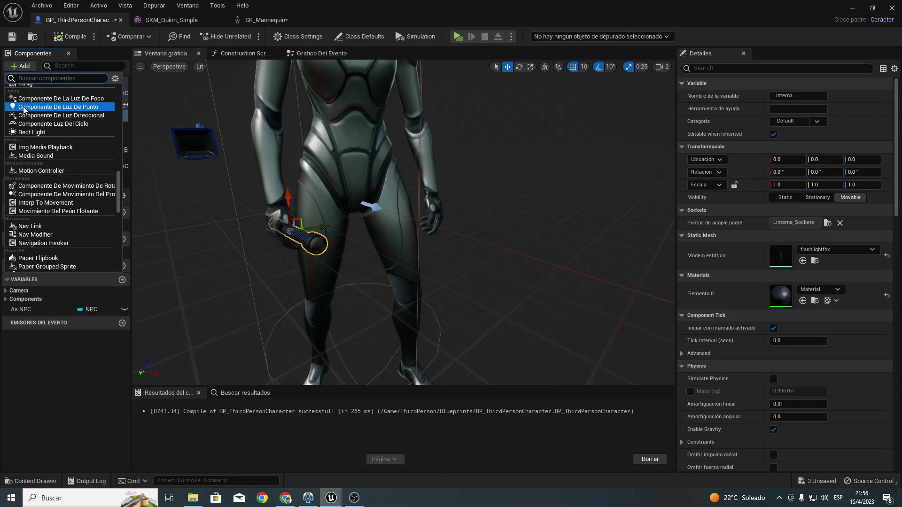
{"action": "scroll", "coordinate": [22, 142], "scroll_direction": "up", "scroll_amount": 1}
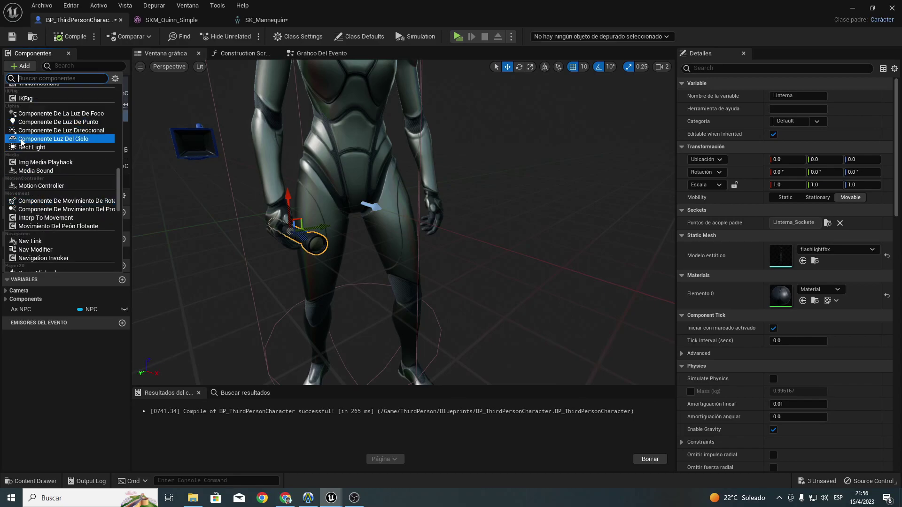
{"action": "left_click", "coordinate": [49, 115]}
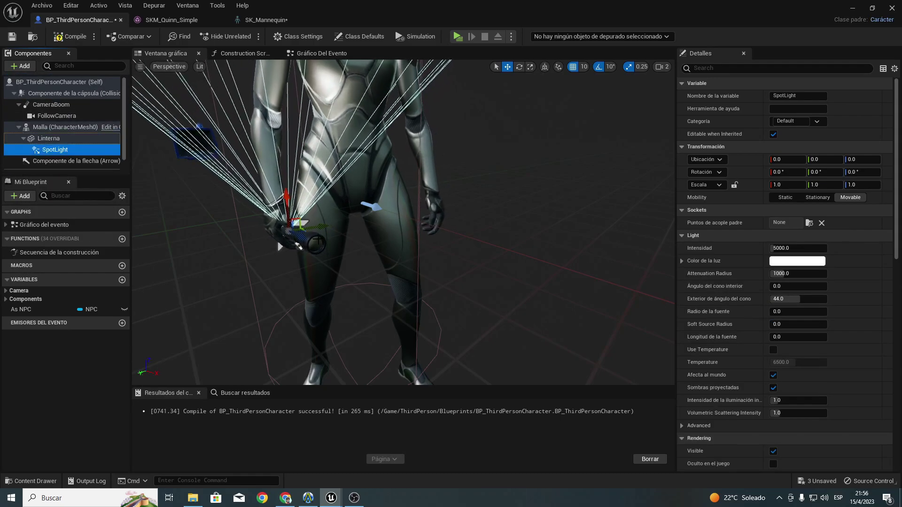
Step: Rotate the SpotLight to 90° pitch out the flashlight tip, raise it to Z 20, and recompile
{"action": "mouse_move", "coordinate": [315, 243]}
{"action": "left_mouse_down", "text": "alt"}
{"action": "mouse_move", "coordinate": [360, 239]}
{"action": "mouse_move", "coordinate": [376, 270]}
{"action": "left_mouse_up", "text": "alt"}
{"action": "key", "text": "e"}
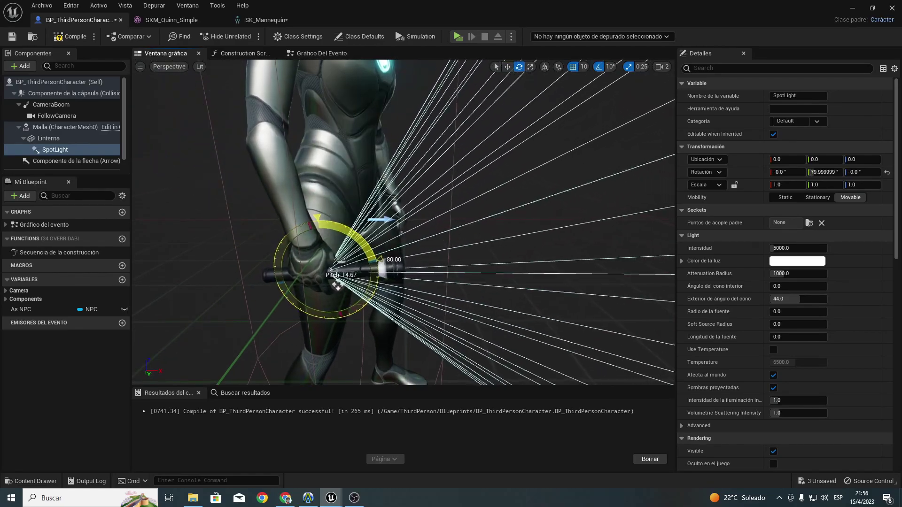
{"action": "mouse_move", "coordinate": [337, 285]}
{"action": "left_mouse_down"}
{"action": "mouse_move", "coordinate": [353, 274]}
{"action": "mouse_move", "coordinate": [412, 282]}
{"action": "mouse_move", "coordinate": [391, 267]}
{"action": "left_mouse_up"}
{"action": "key", "text": "r"}
{"action": "key", "text": "w"}
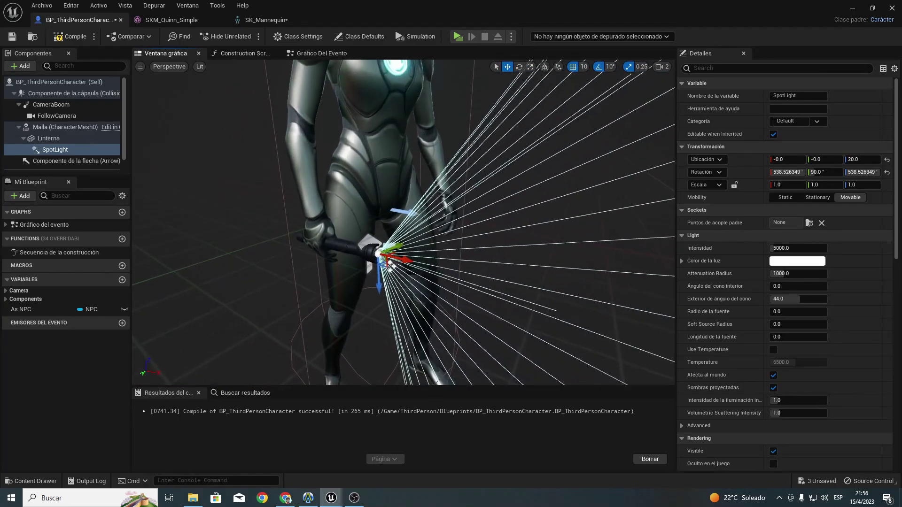
{"action": "mouse_move", "coordinate": [391, 266]}
{"action": "right_mouse_down"}
{"action": "mouse_move", "coordinate": [306, 241]}
{"action": "mouse_move", "coordinate": [372, 244]}
{"action": "mouse_move", "coordinate": [282, 225]}
{"action": "right_mouse_up"}
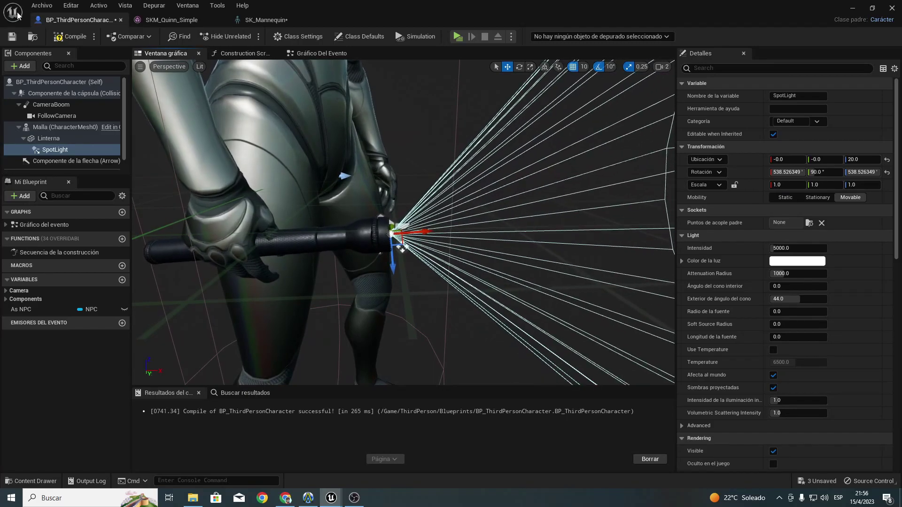
{"action": "left_click", "coordinate": [65, 36]}
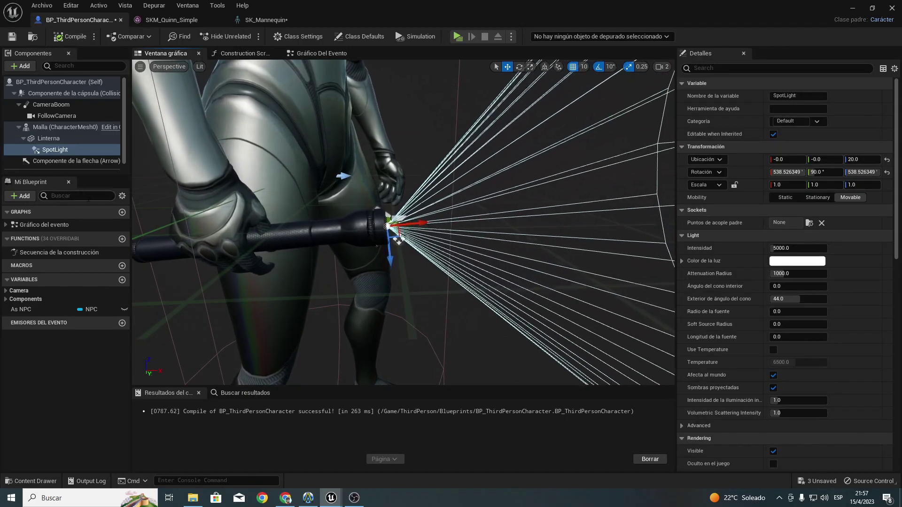
Step: Untick Visible on the Linterna mesh after searching 'visi' in Details, then play-test
{"action": "left_click", "coordinate": [49, 138]}
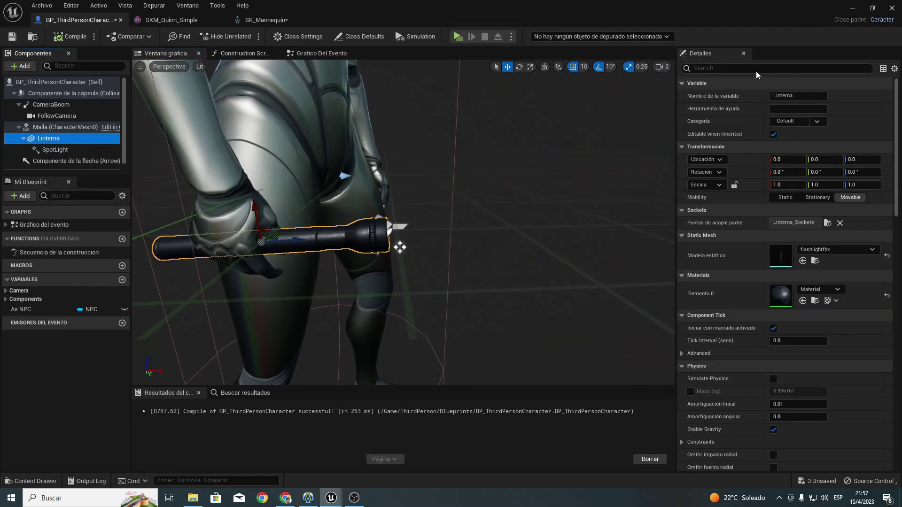
{"action": "left_click", "coordinate": [777, 68]}
{"action": "type", "text": "vis"}
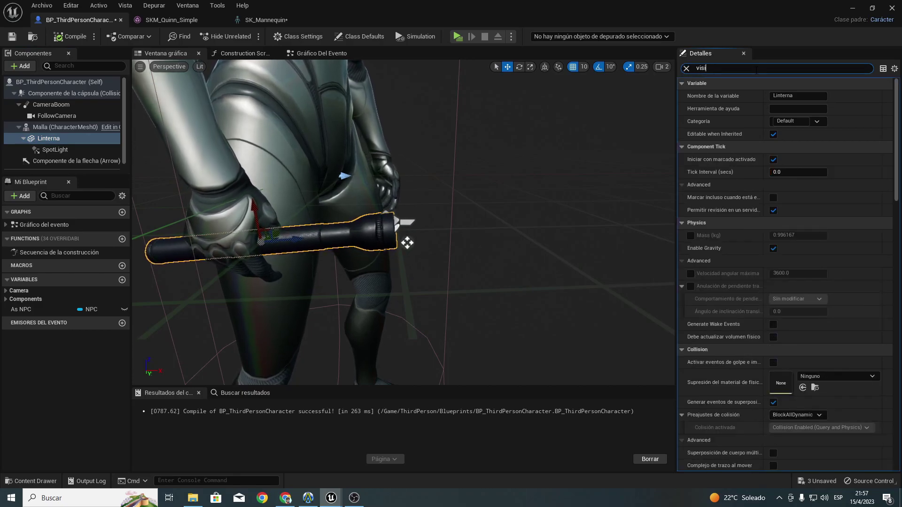
{"action": "type", "text": "i"}
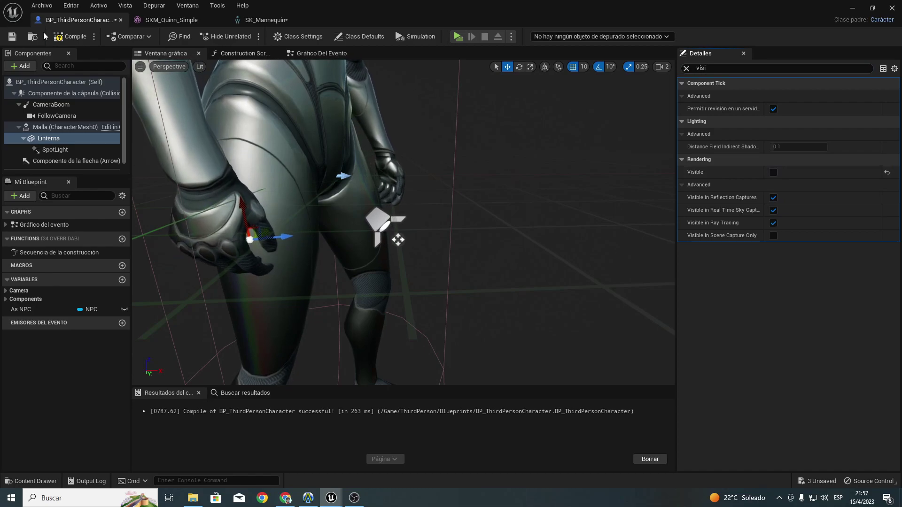
{"action": "left_click", "coordinate": [460, 39]}
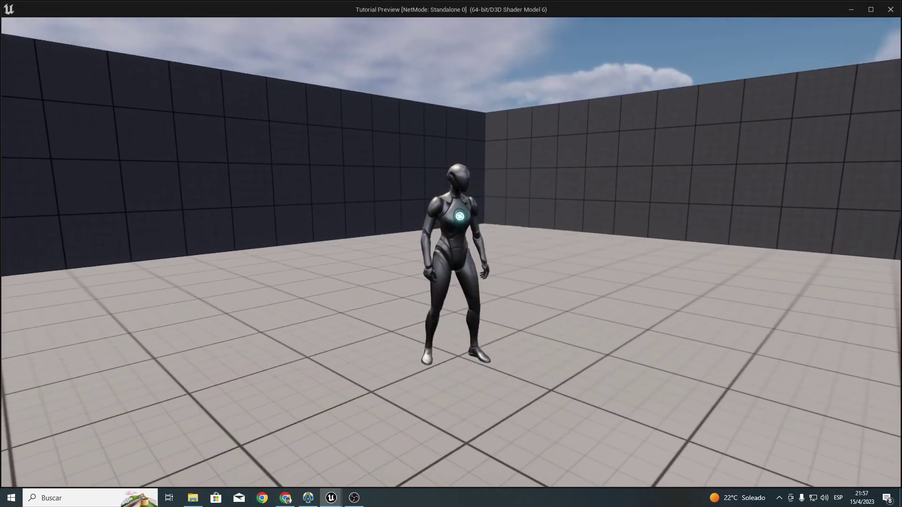
{"action": "key", "text": "w"}
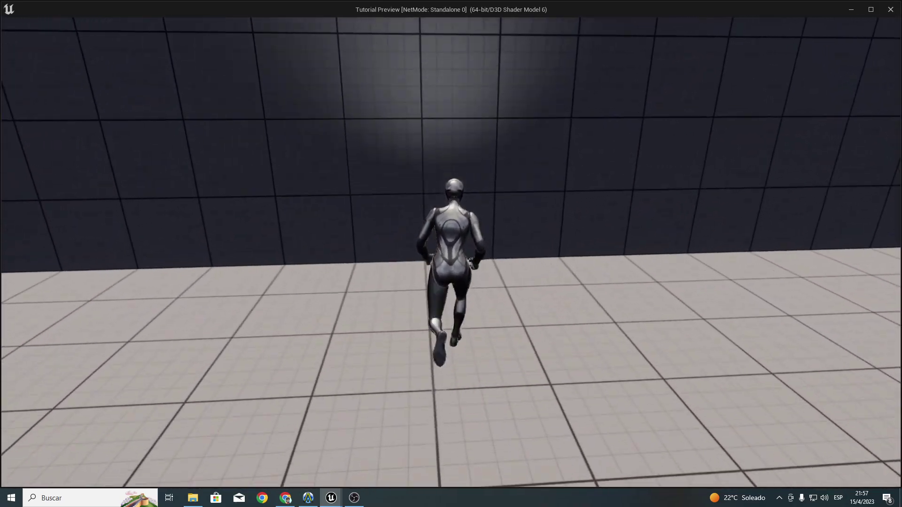
{"action": "key", "text": "Escape"}
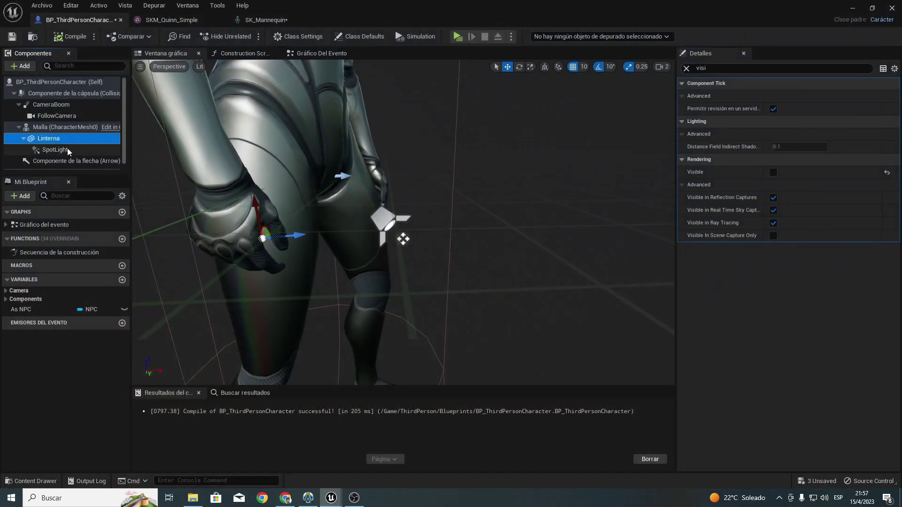
Step: Untick Visible on the SpotLight, recompile, and play-test again
{"action": "left_click", "coordinate": [66, 149]}
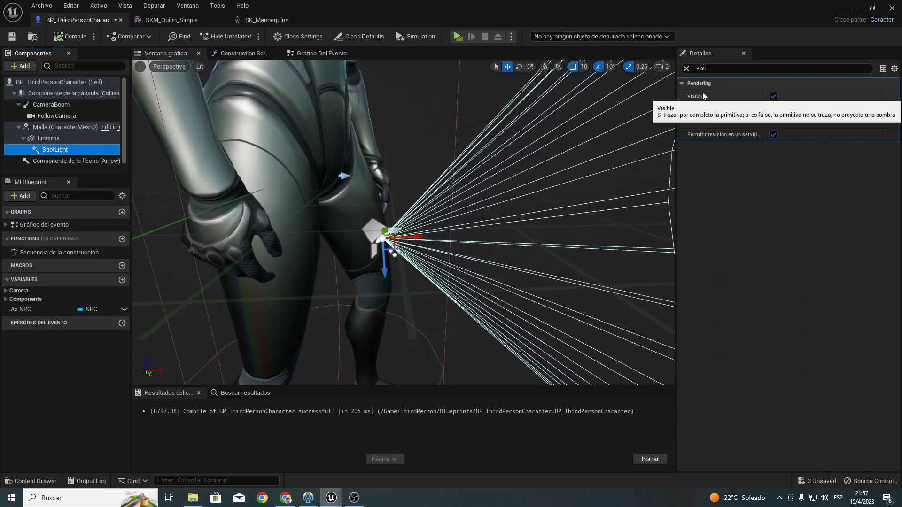
{"action": "left_click", "coordinate": [772, 96]}
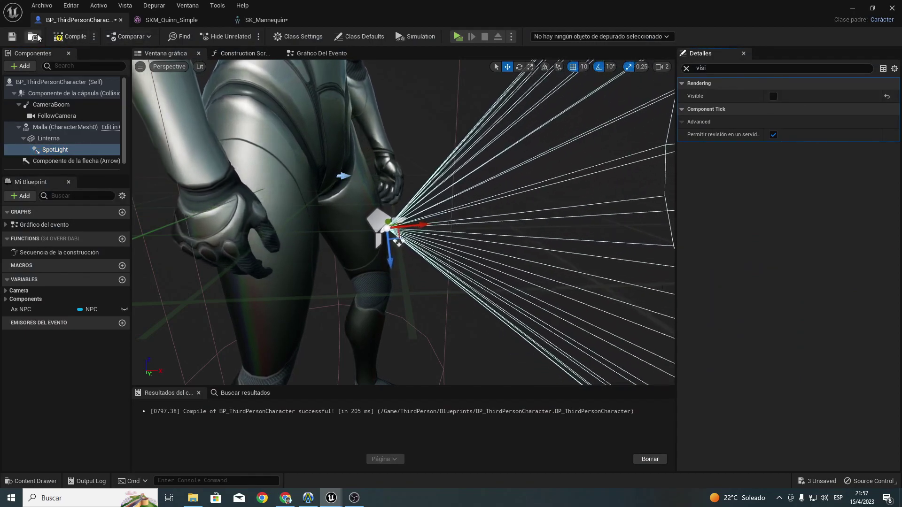
{"action": "left_click", "coordinate": [70, 36]}
{"action": "left_click", "coordinate": [461, 35]}
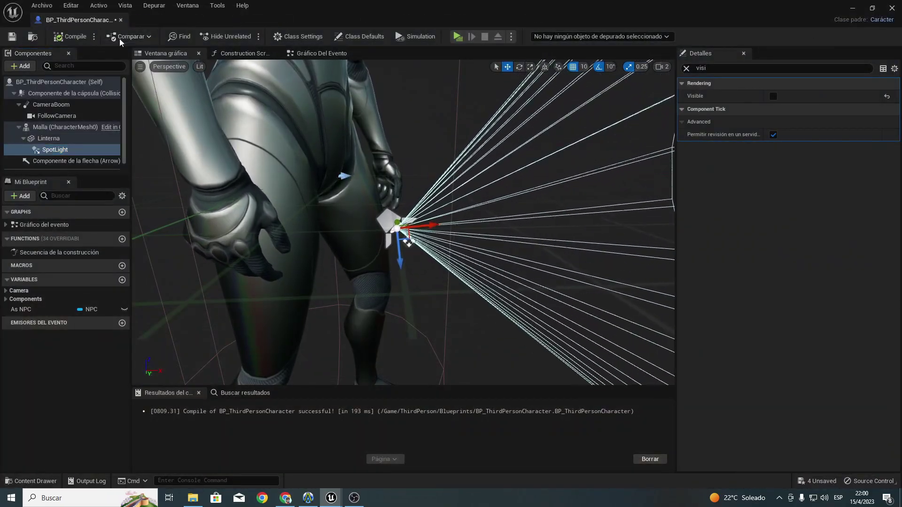
Step: Switch to the Event Graph and open the Input page of Project Settings
{"action": "left_click", "coordinate": [301, 55]}
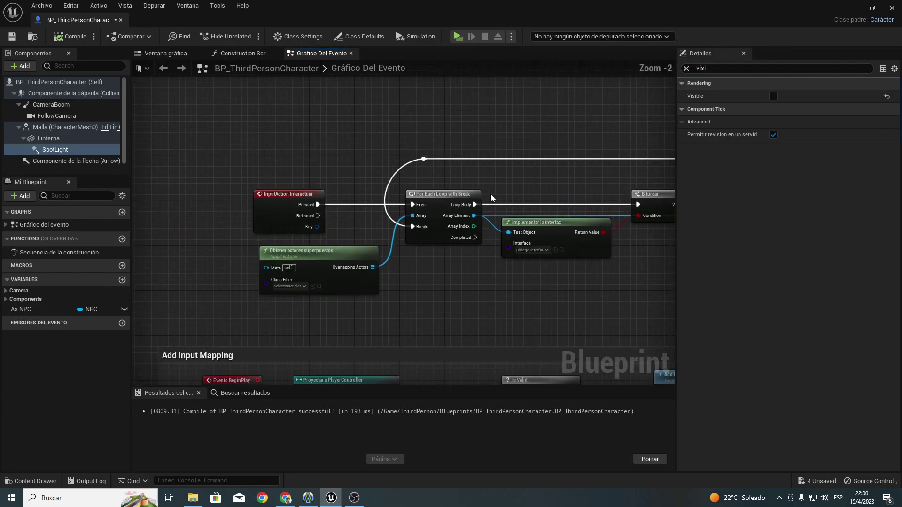
{"action": "right_click_drag", "start_coordinate": [465, 376], "coordinate": [443, 145]}
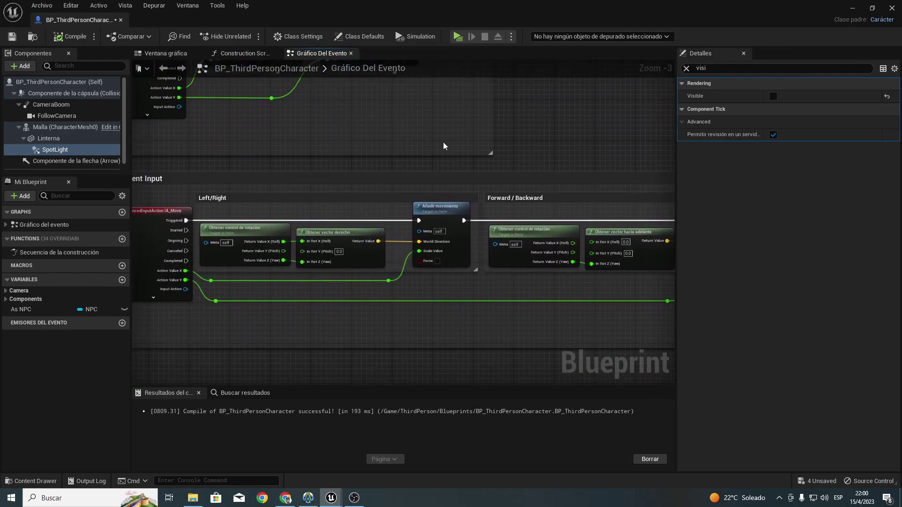
{"action": "scroll", "coordinate": [443, 145], "scroll_direction": "down", "scroll_amount": 2}
{"action": "scroll", "coordinate": [278, 224], "scroll_direction": "up", "scroll_amount": 5}
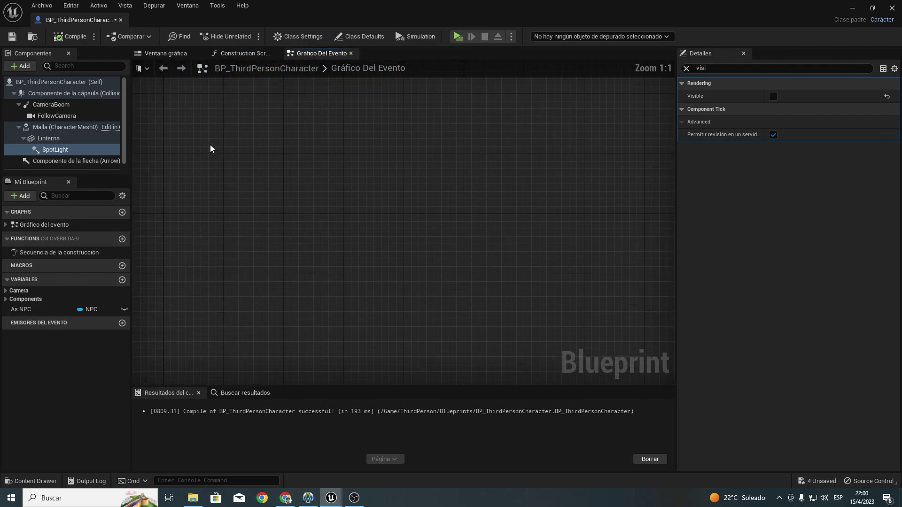
{"action": "left_click", "coordinate": [76, 7]}
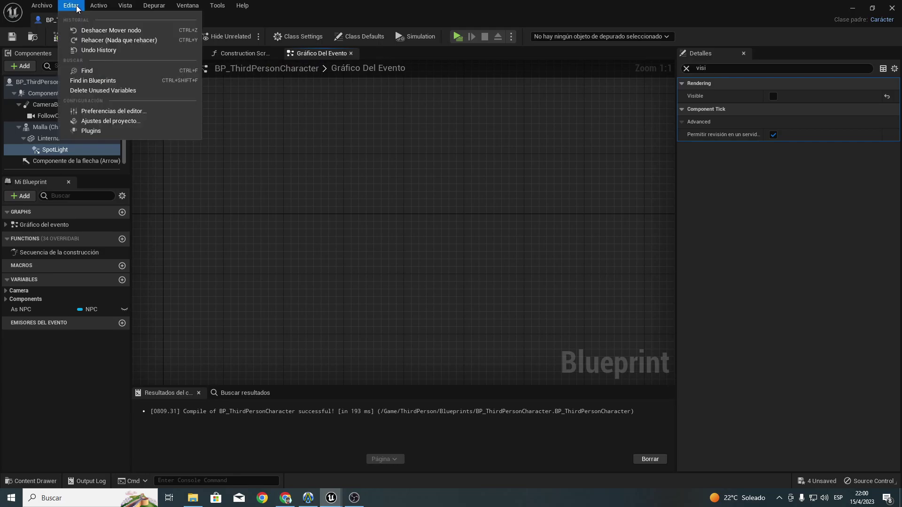
{"action": "left_click", "coordinate": [96, 121]}
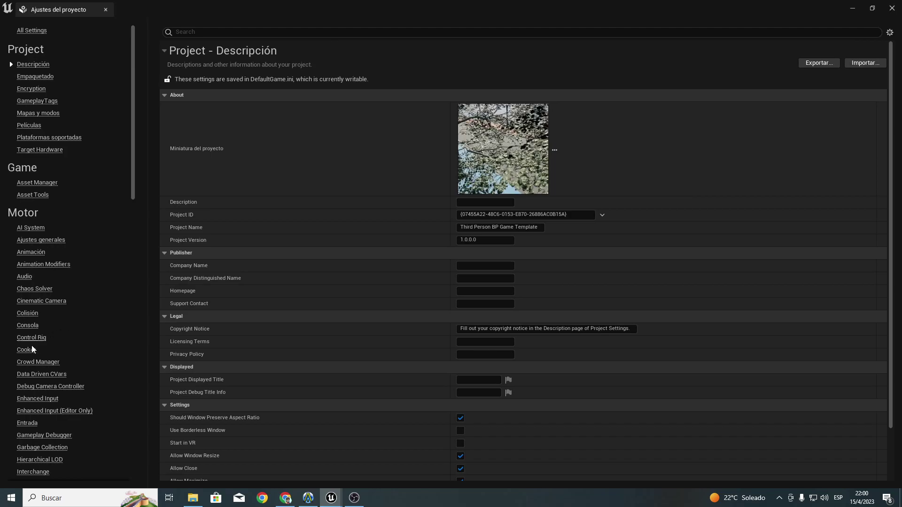
{"action": "left_click", "coordinate": [28, 424]}
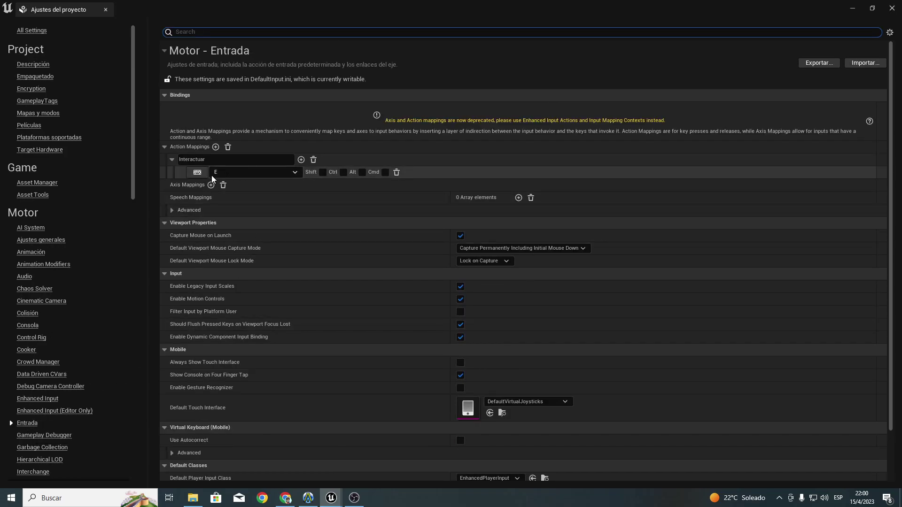
Step: Add an action mapping named Linterna bound to the 1 key, then close settings
{"action": "left_click", "coordinate": [216, 147]}
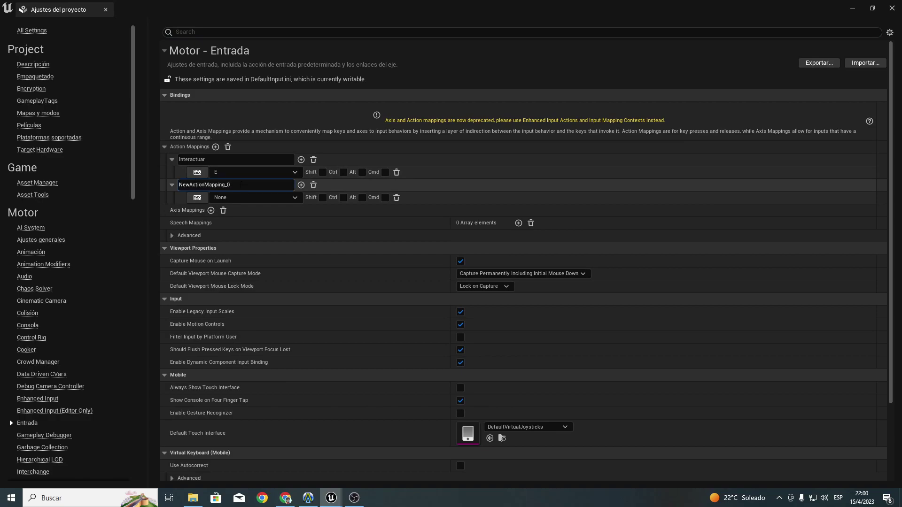
{"action": "double_click", "coordinate": [241, 185]}
{"action": "type", "text": "Linterna"}
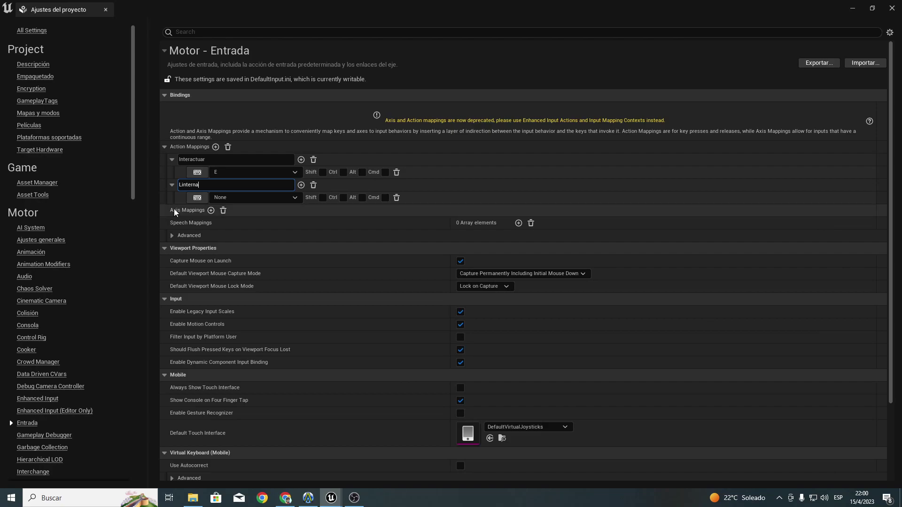
{"action": "left_click", "coordinate": [203, 199]}
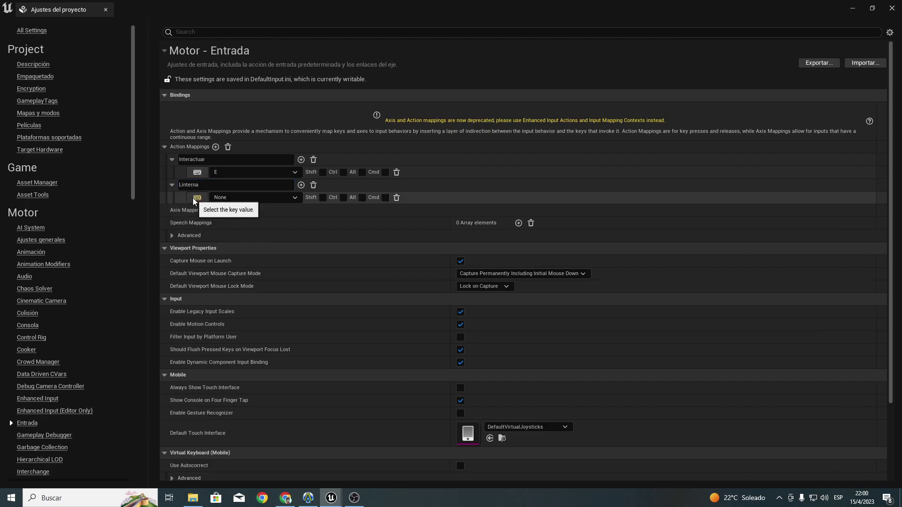
{"action": "left_click", "coordinate": [199, 200]}
{"action": "key", "text": "1"}
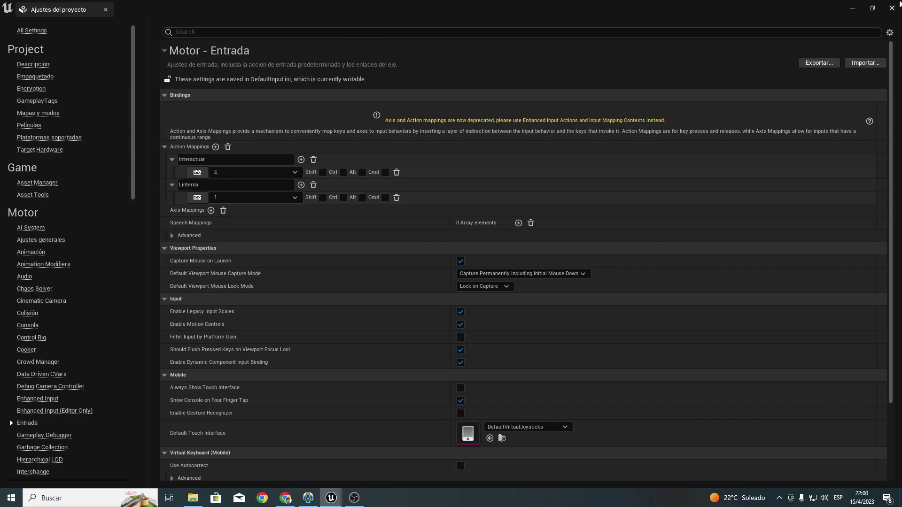
{"action": "left_click", "coordinate": [892, 8]}
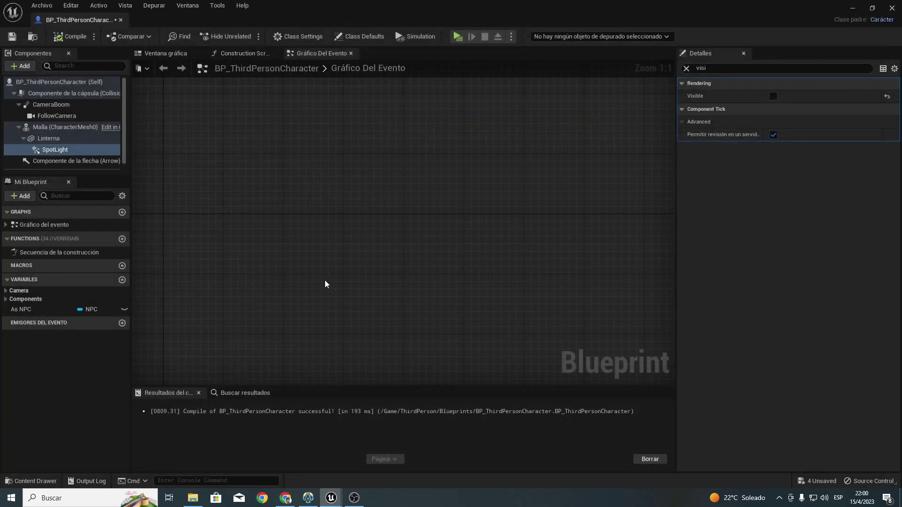
Step: Place an InputAction Linterna event with its Pressed pin wired to a Flip Flop node
{"action": "right_click", "coordinate": [265, 186]}
{"action": "type", "text": "lintera"}
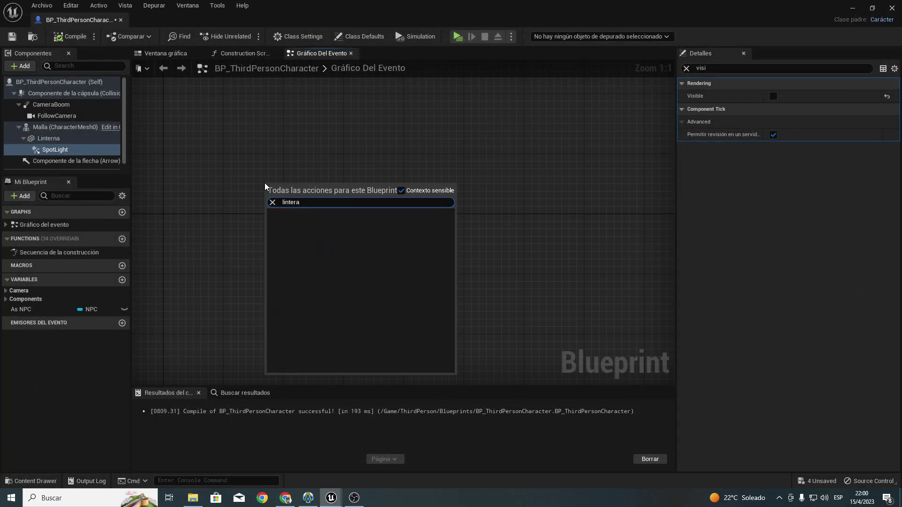
{"action": "key", "text": "BackSpace"}
{"action": "key", "text": "Return"}
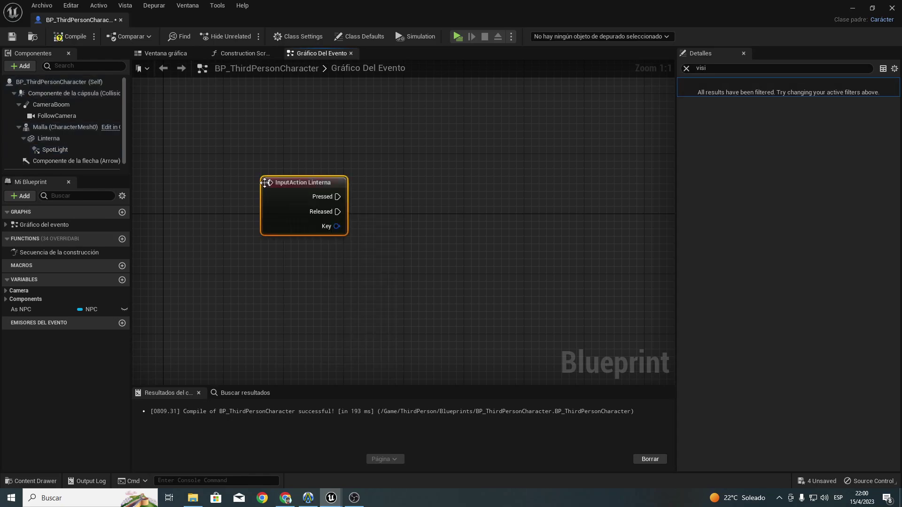
{"action": "left_click_drag", "start_coordinate": [345, 211], "coordinate": [291, 215]}
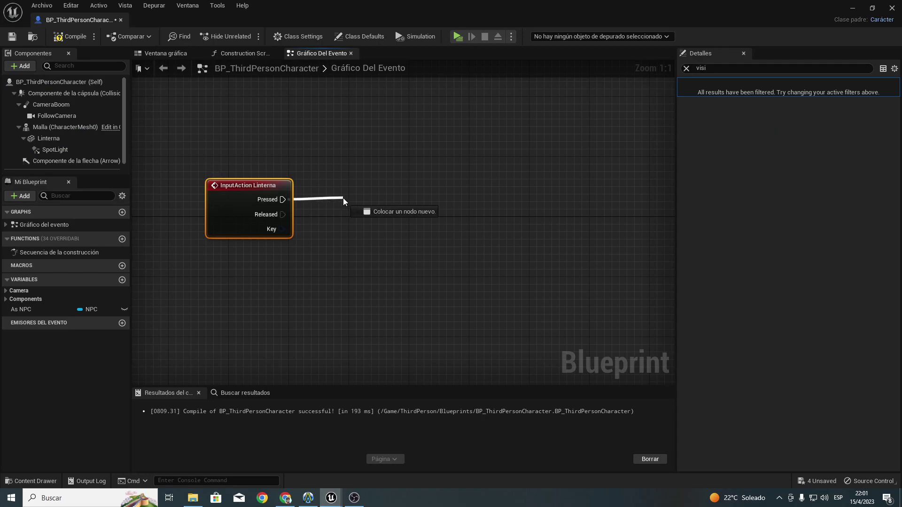
{"action": "left_click_drag", "start_coordinate": [283, 199], "coordinate": [343, 198]}
{"action": "type", "text": "fli"}
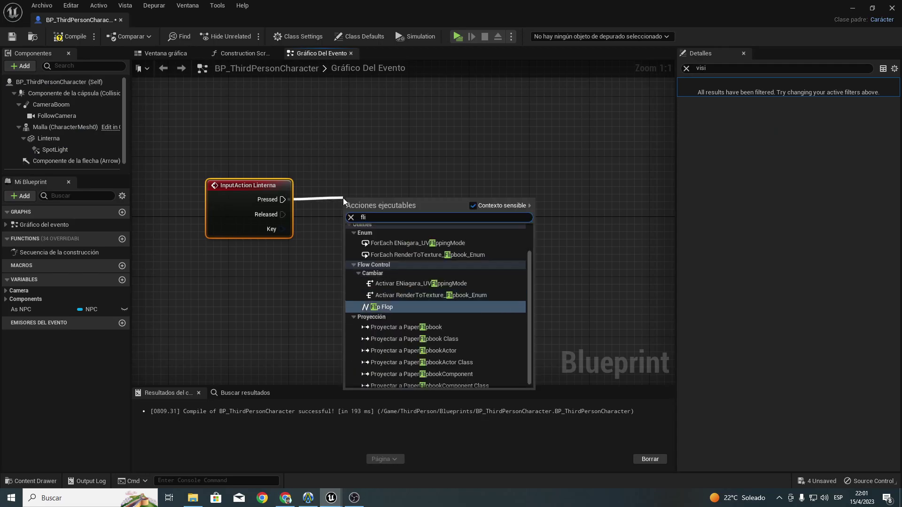
{"action": "key", "text": "Return"}
{"action": "left_click_drag", "start_coordinate": [336, 193], "coordinate": [336, 186]}
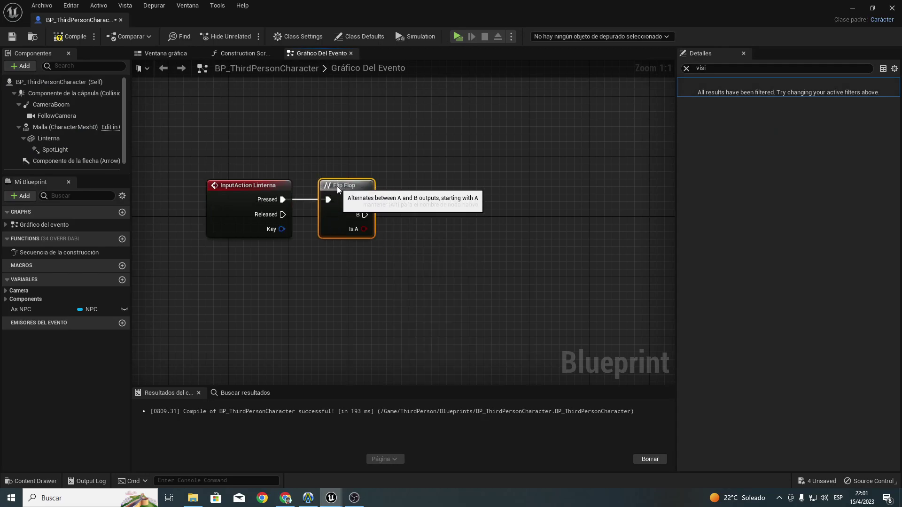
Step: Bring Linterna and Spot Light references into the graph and add two Ajustar visibilidad nodes
{"action": "left_click", "coordinate": [51, 139]}
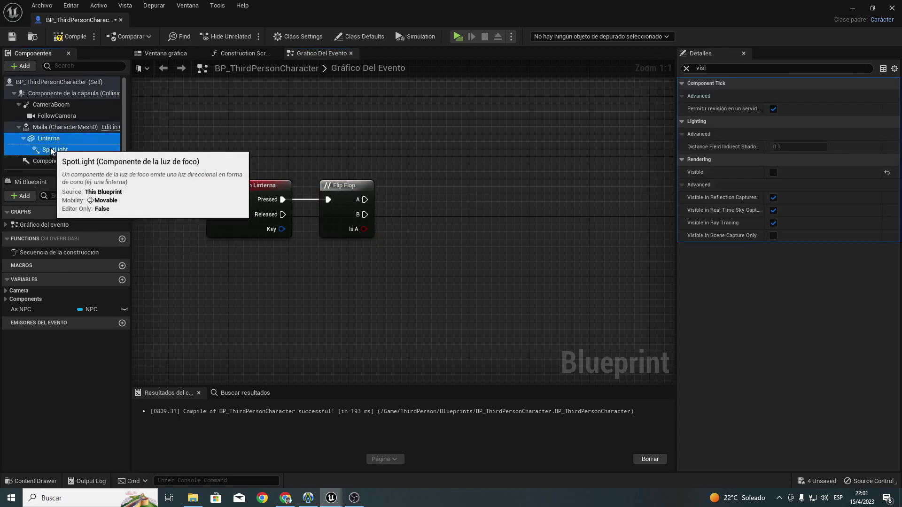
{"action": "left_click", "coordinate": [52, 148], "text": "ctrl"}
{"action": "mouse_move", "coordinate": [53, 147]}
{"action": "left_mouse_down"}
{"action": "mouse_move", "coordinate": [417, 220]}
{"action": "mouse_move", "coordinate": [494, 217]}
{"action": "left_mouse_up"}
{"action": "type", "text": "visi"}
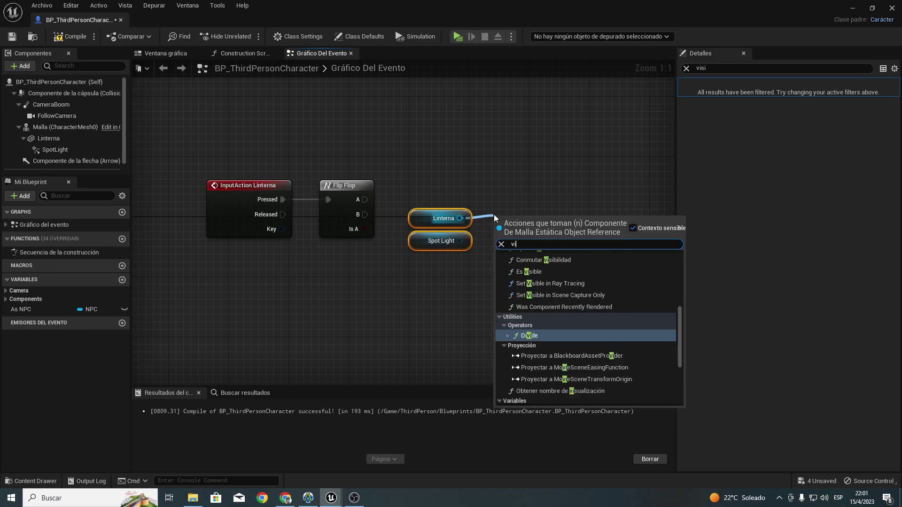
{"action": "key", "text": "BackSpace"}
{"action": "key", "text": "BackSpace"}
{"action": "key", "text": "BackSpace"}
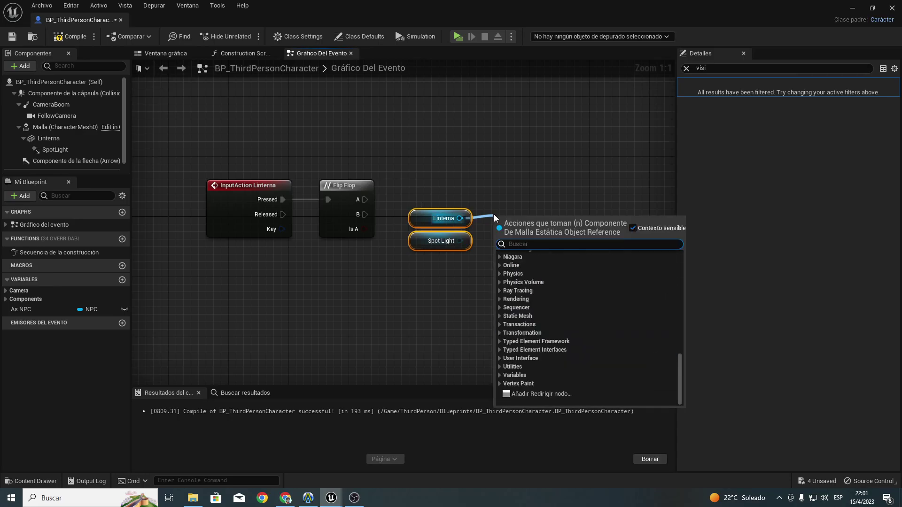
{"action": "type", "text": "ajustar"}
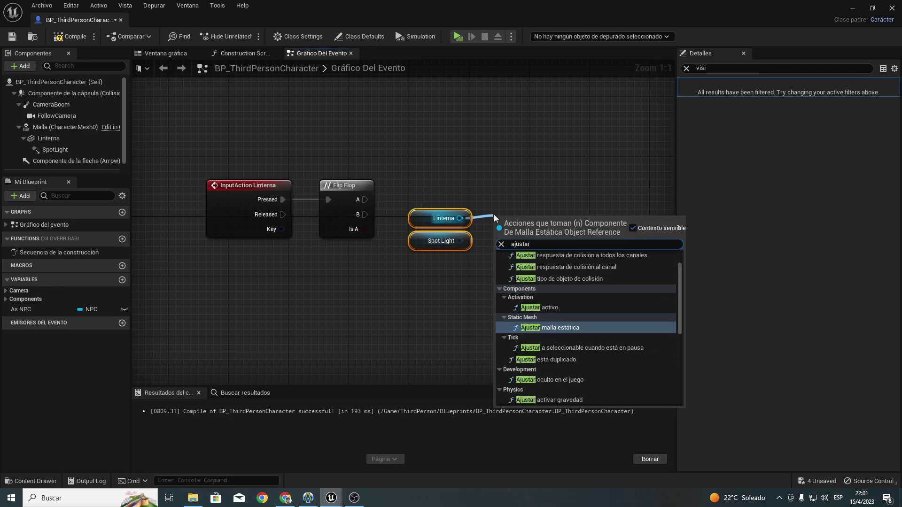
{"action": "type", "text": " visi"}
{"action": "key", "text": "Return"}
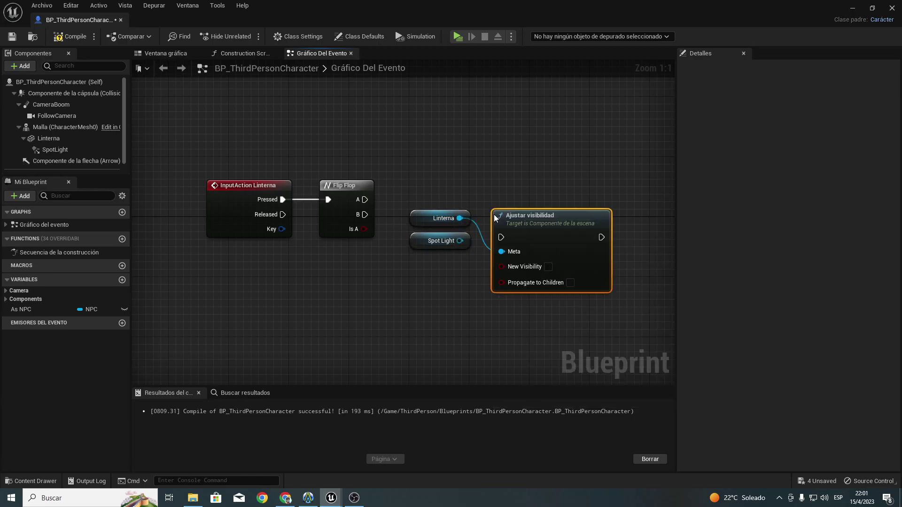
{"action": "left_click_drag", "start_coordinate": [498, 215], "coordinate": [521, 102]}
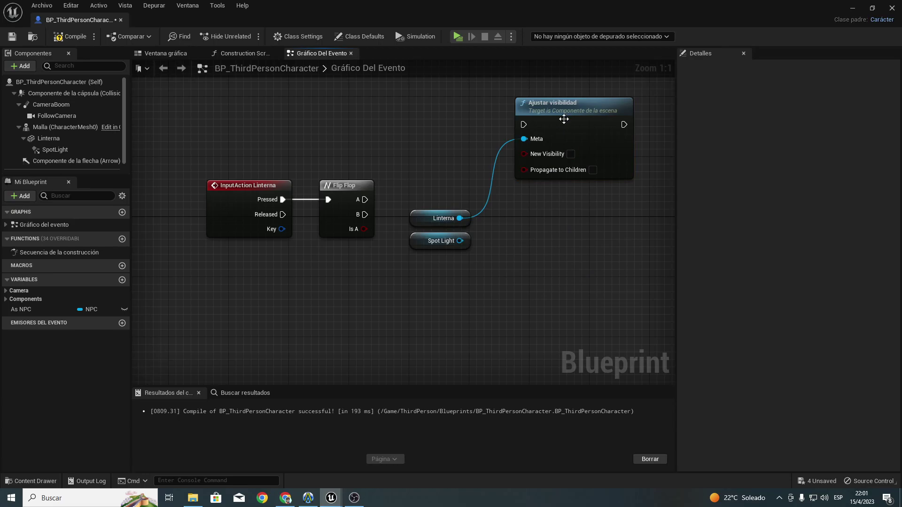
{"action": "left_click_drag", "start_coordinate": [563, 117], "coordinate": [565, 125]}
{"action": "key", "text": "ctrl+c"}
{"action": "key", "text": "ctrl+v"}
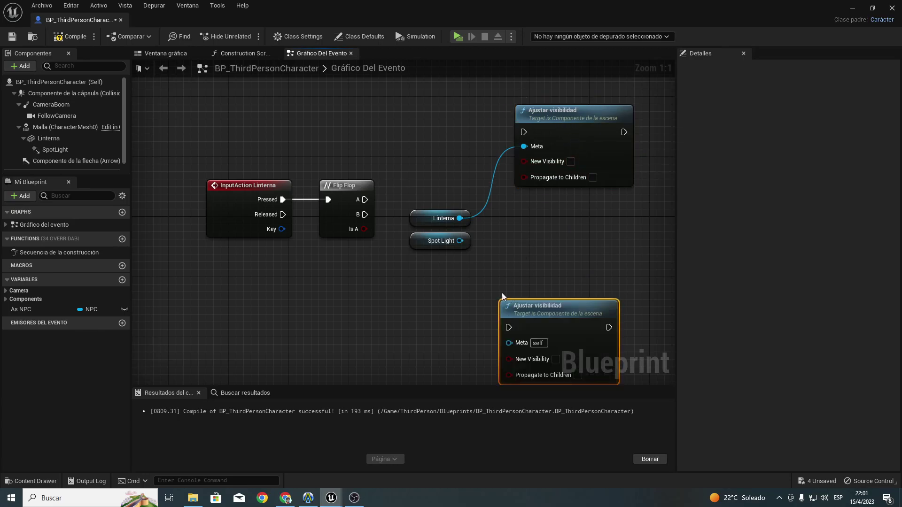
{"action": "left_click_drag", "start_coordinate": [517, 310], "coordinate": [532, 269]}
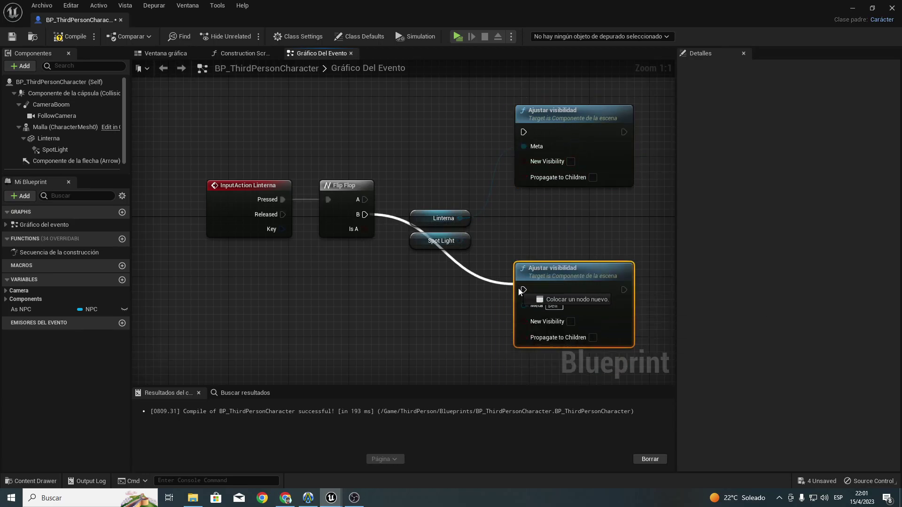
Step: Wire Flip Flop A to the visible-on node and B to the off node, targeting Linterna and Spot Light
{"action": "left_click_drag", "start_coordinate": [364, 215], "coordinate": [524, 289]}
{"action": "left_click_drag", "start_coordinate": [365, 199], "coordinate": [524, 132]}
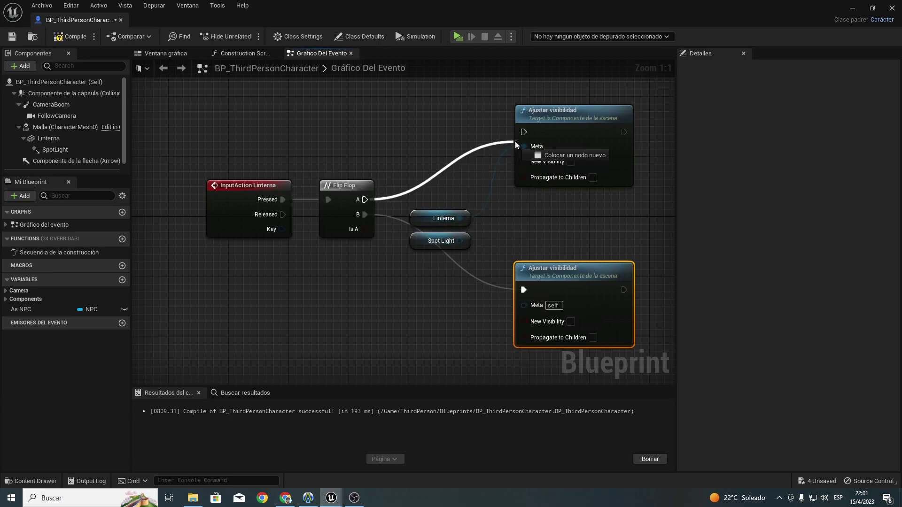
{"action": "left_click", "coordinate": [570, 161]}
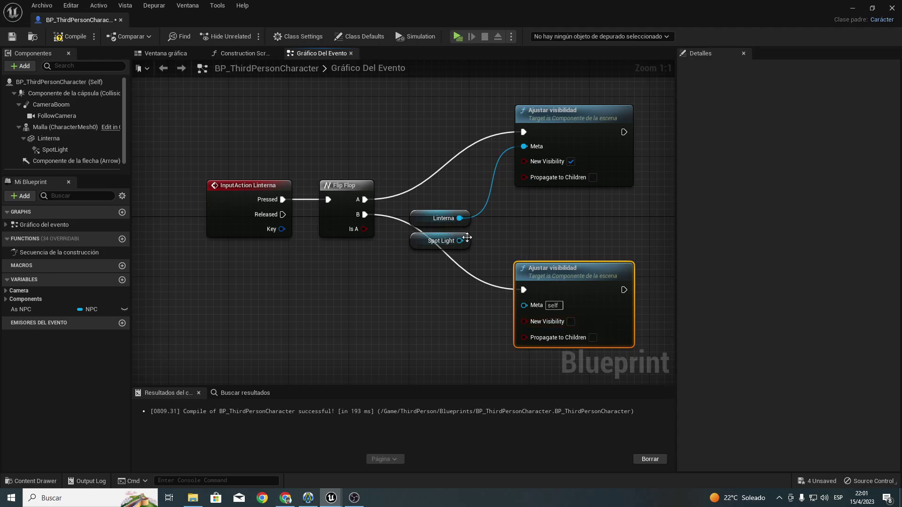
{"action": "left_click_drag", "start_coordinate": [459, 240], "coordinate": [527, 146]}
{"action": "mouse_move", "coordinate": [460, 218]}
{"action": "left_mouse_down"}
{"action": "mouse_move", "coordinate": [524, 304]}
{"action": "mouse_move", "coordinate": [459, 240]}
{"action": "left_mouse_up"}
{"action": "mouse_move", "coordinate": [378, 270]}
{"action": "left_mouse_down"}
{"action": "mouse_move", "coordinate": [453, 205]}
{"action": "mouse_move", "coordinate": [426, 204]}
{"action": "left_mouse_up"}
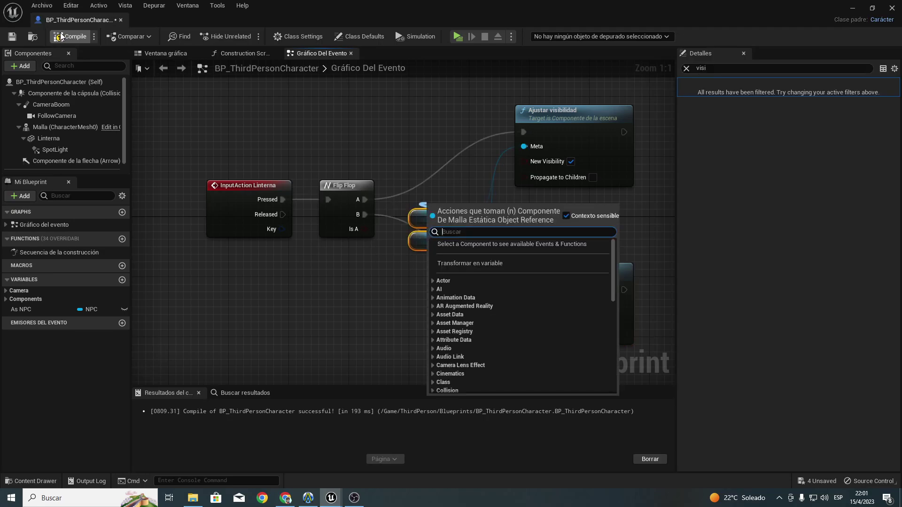
Step: Recompile, then play-test by walking to a wall and switching the flashlight beam on
{"action": "left_click", "coordinate": [61, 36]}
{"action": "left_click", "coordinate": [458, 36]}
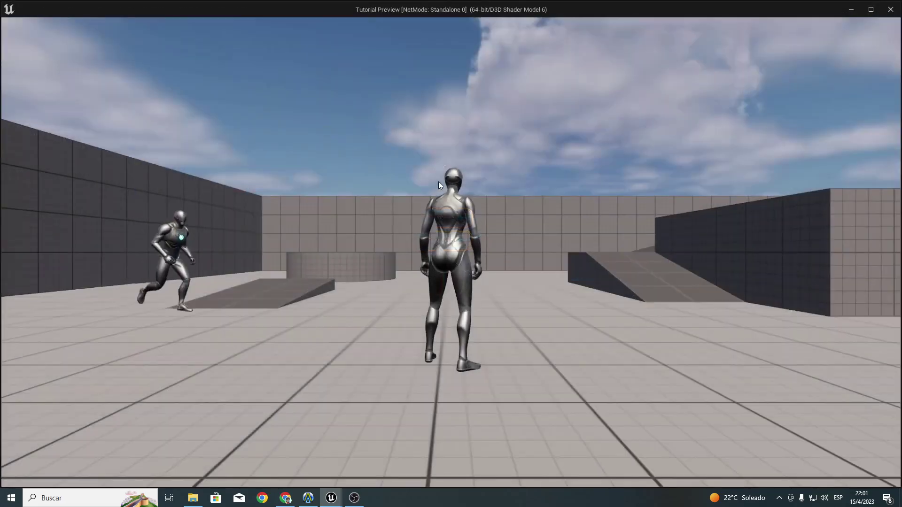
{"action": "left_click", "coordinate": [439, 182]}
{"action": "key", "text": "w"}
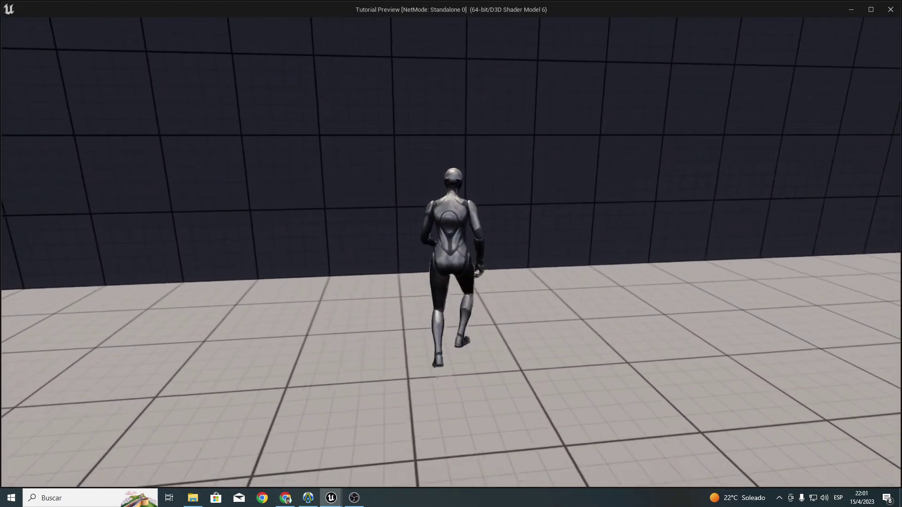
{"action": "key", "text": "f"}
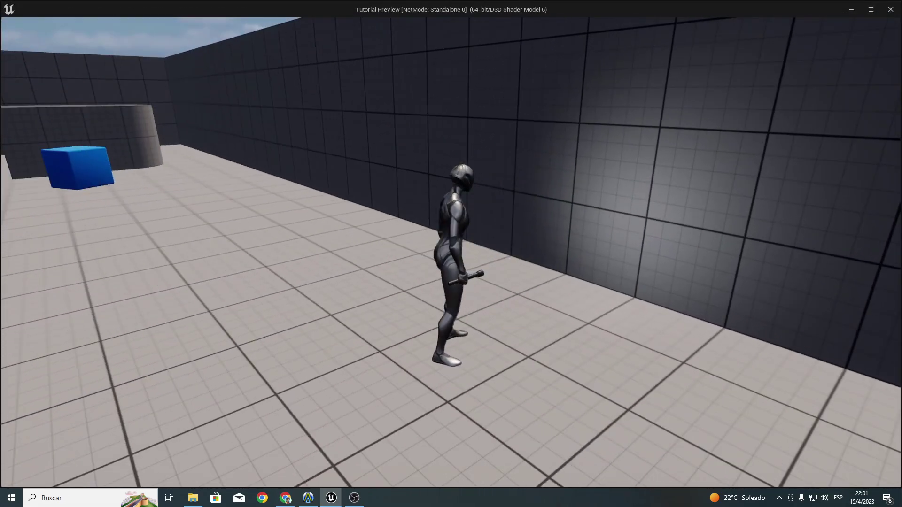
{"action": "key", "text": "w"}
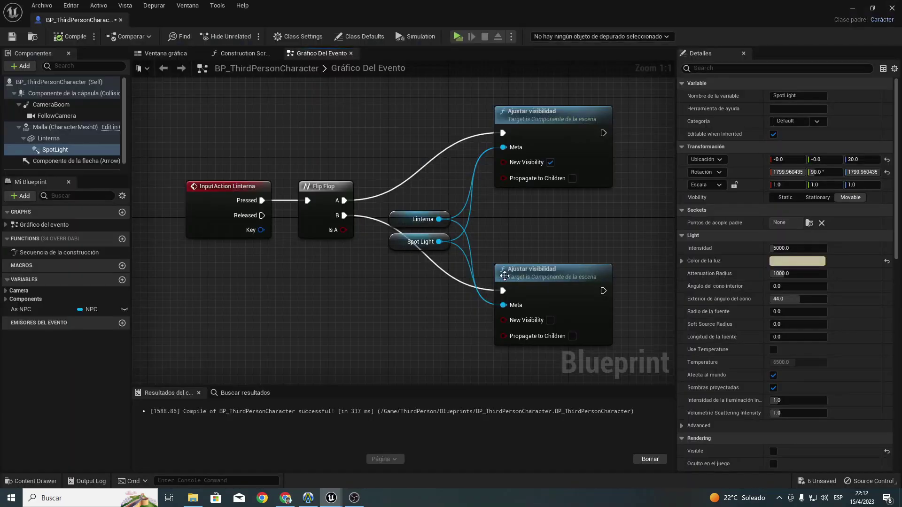
Step: Open Project Settings > Input and add a new action mapping entry for VicionNorctura
{"action": "right_click_drag", "start_coordinate": [505, 276], "coordinate": [296, 237]}
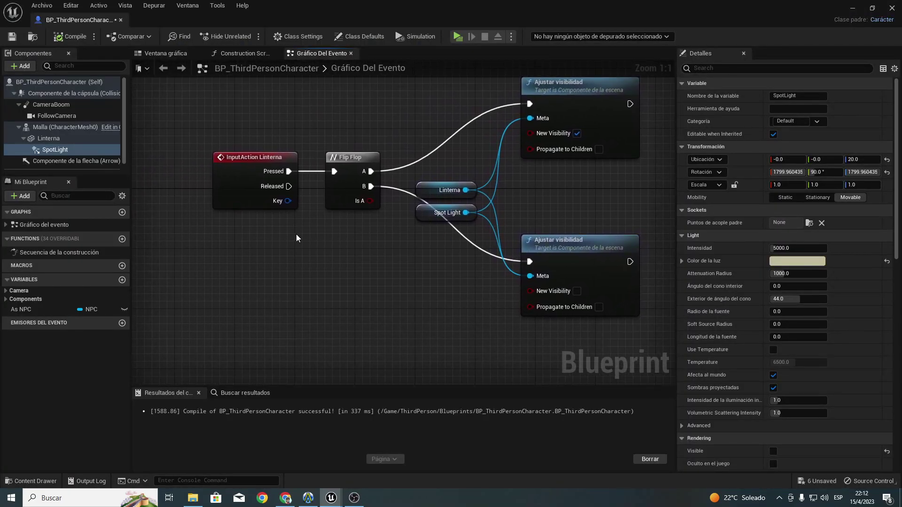
{"action": "left_click", "coordinate": [71, 4]}
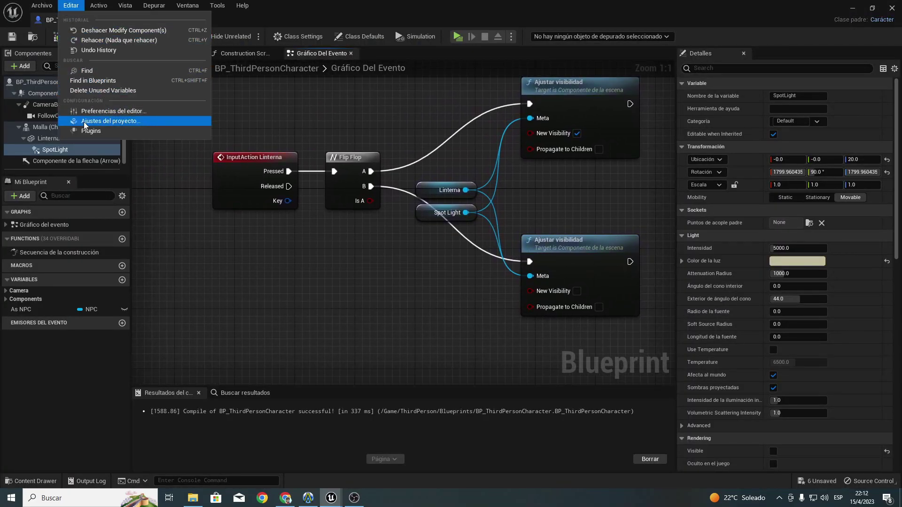
{"action": "left_click", "coordinate": [89, 123]}
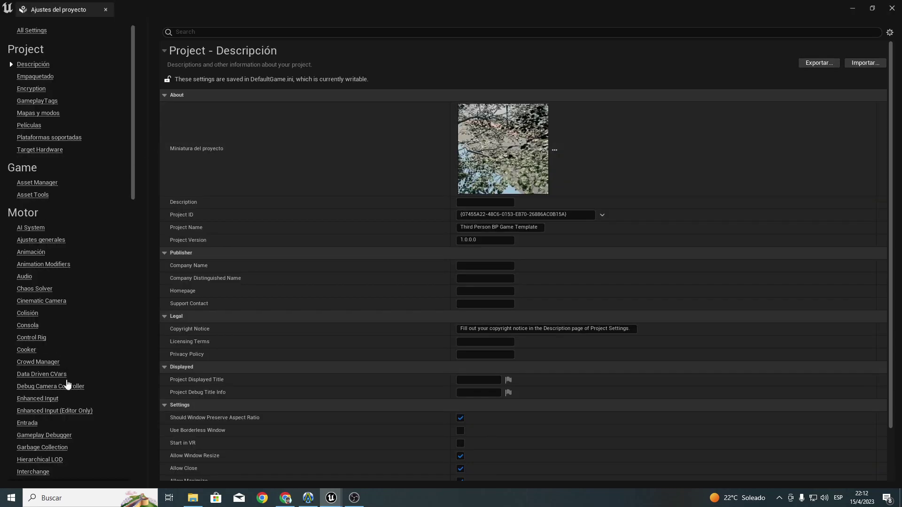
{"action": "left_click", "coordinate": [28, 424]}
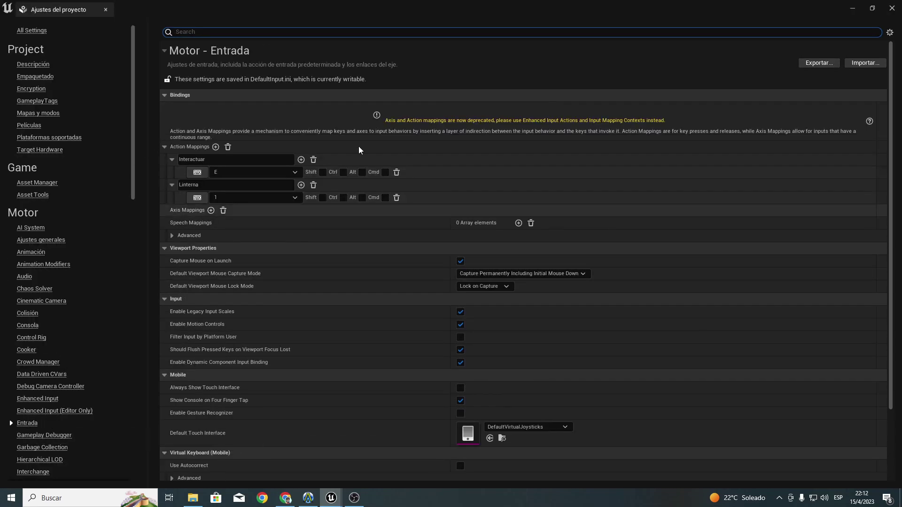
{"action": "left_click", "coordinate": [216, 147]}
{"action": "type", "text": "VicionNorctura"}
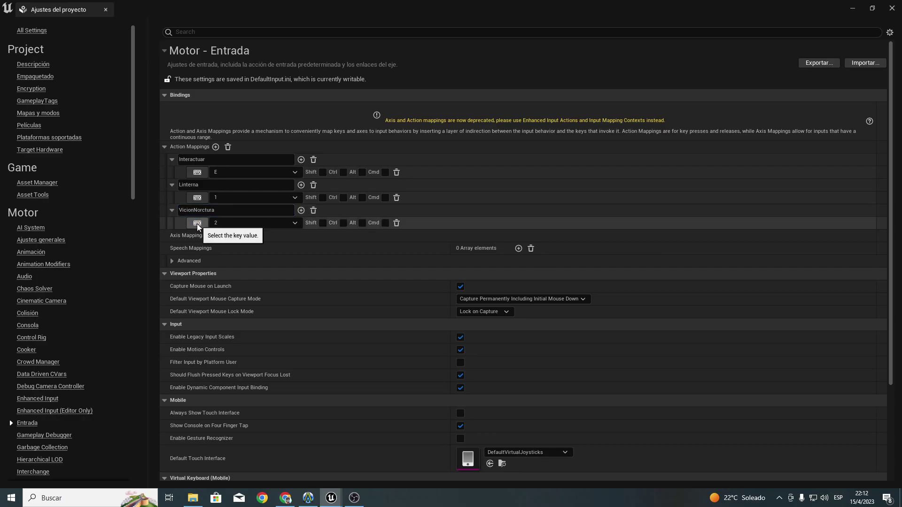
Step: Close Project Settings and place an InputAction VicionNorctura event below the flashlight nodes
{"action": "left_click", "coordinate": [898, 9]}
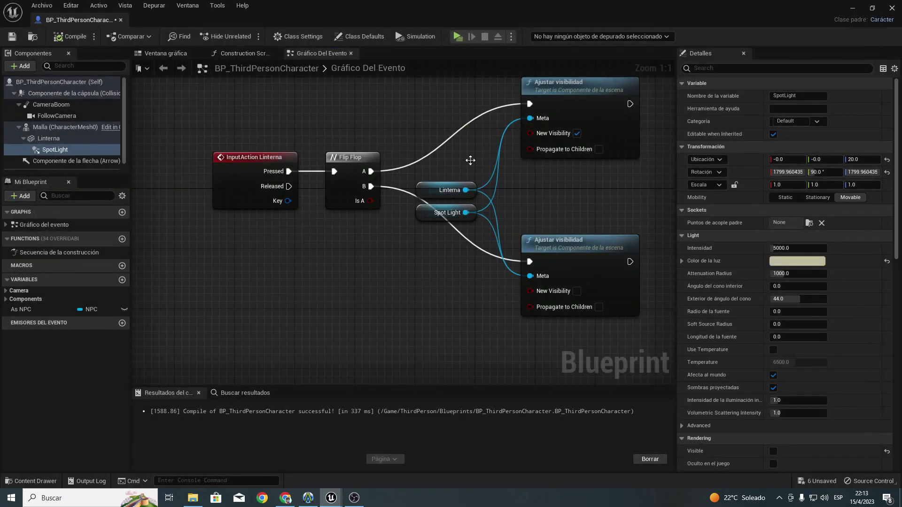
{"action": "right_click_drag", "start_coordinate": [297, 285], "coordinate": [314, 251]}
{"action": "right_click", "coordinate": [315, 251]}
{"action": "type", "text": "vis"}
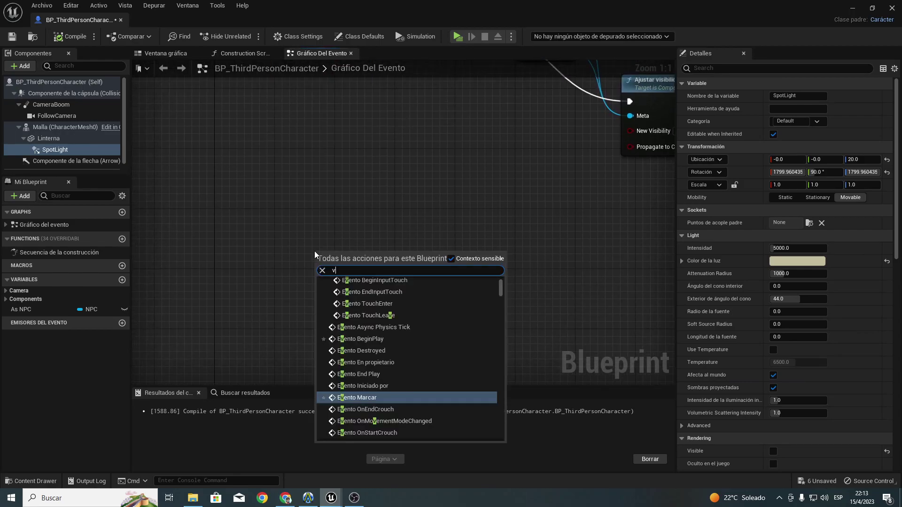
{"action": "key", "text": "BackSpace"}
{"action": "type", "text": "ci"}
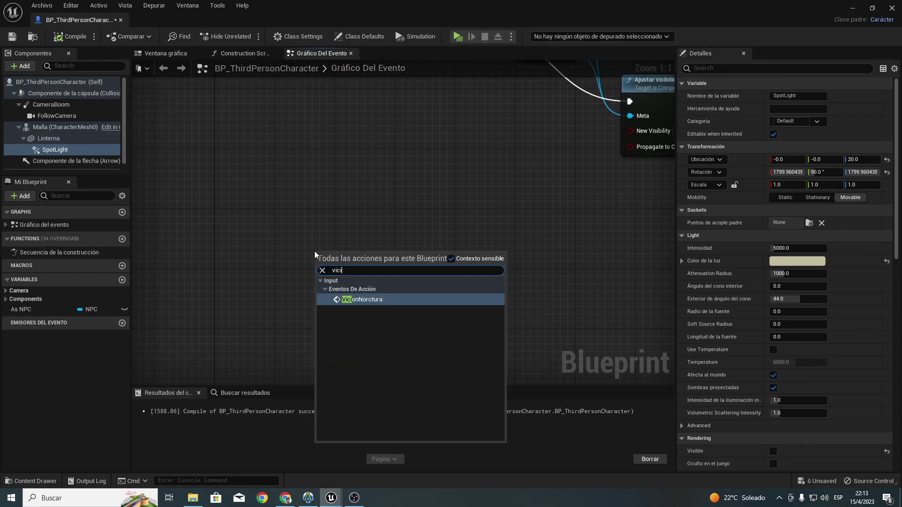
{"action": "type", "text": "on"}
{"action": "key", "text": "Return"}
{"action": "right_click_drag", "start_coordinate": [373, 268], "coordinate": [398, 333]}
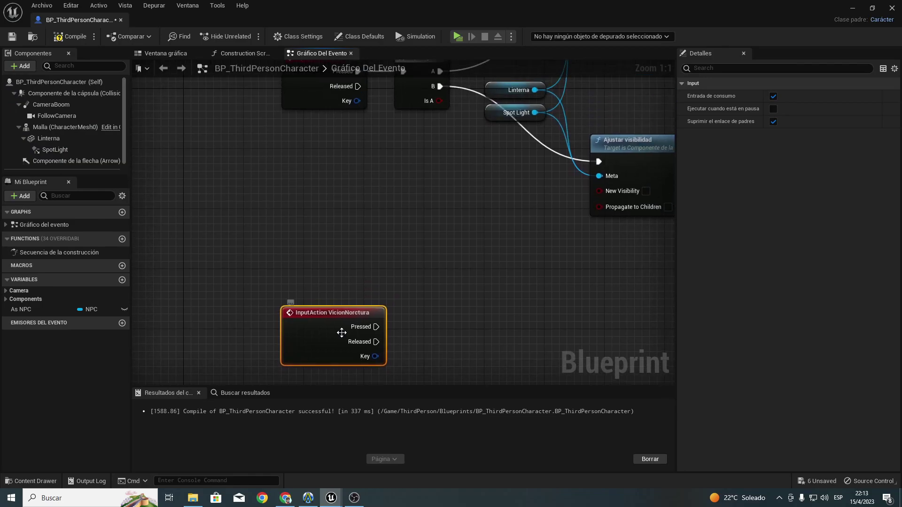
{"action": "right_click_drag", "start_coordinate": [362, 268], "coordinate": [333, 326]}
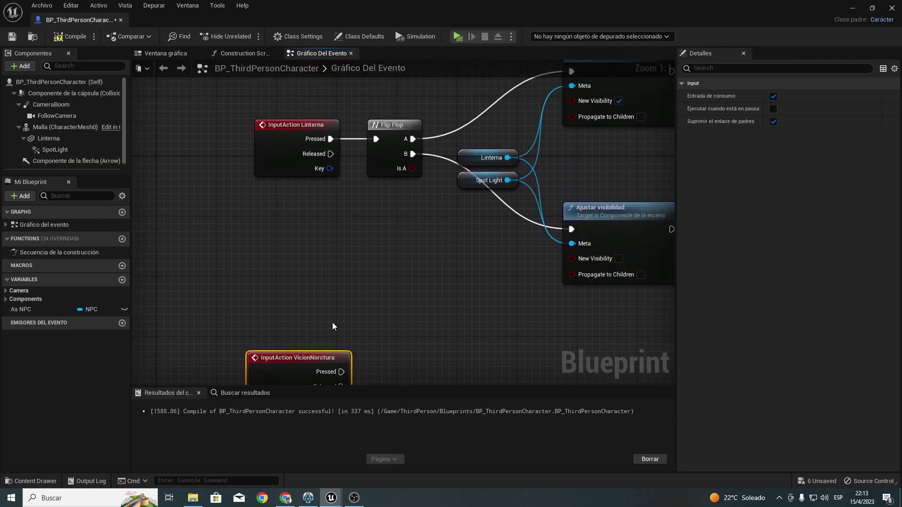
Step: Add two Boolean variables named Lintera? and VicionNocturna?
{"action": "left_click", "coordinate": [122, 280]}
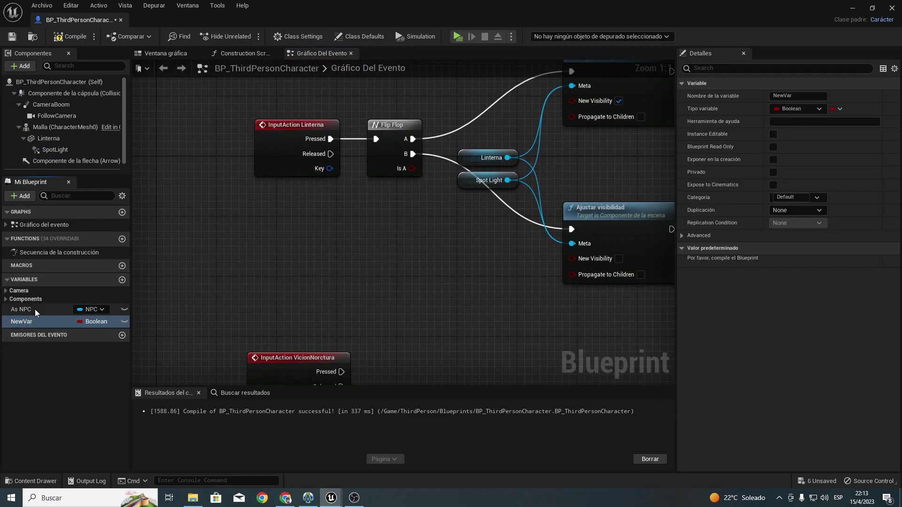
{"action": "left_click", "coordinate": [32, 322]}
{"action": "left_click", "coordinate": [36, 322]}
{"action": "type", "text": "Lintera?"}
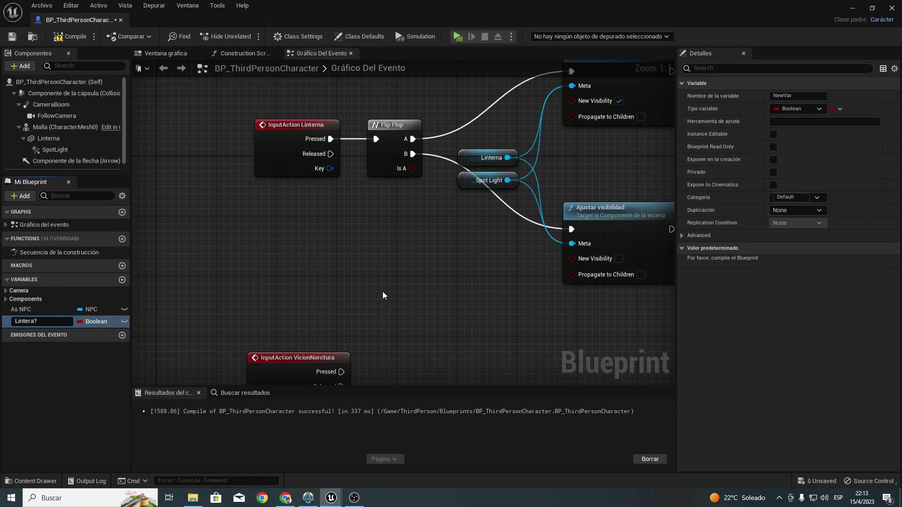
{"action": "key", "text": "Return"}
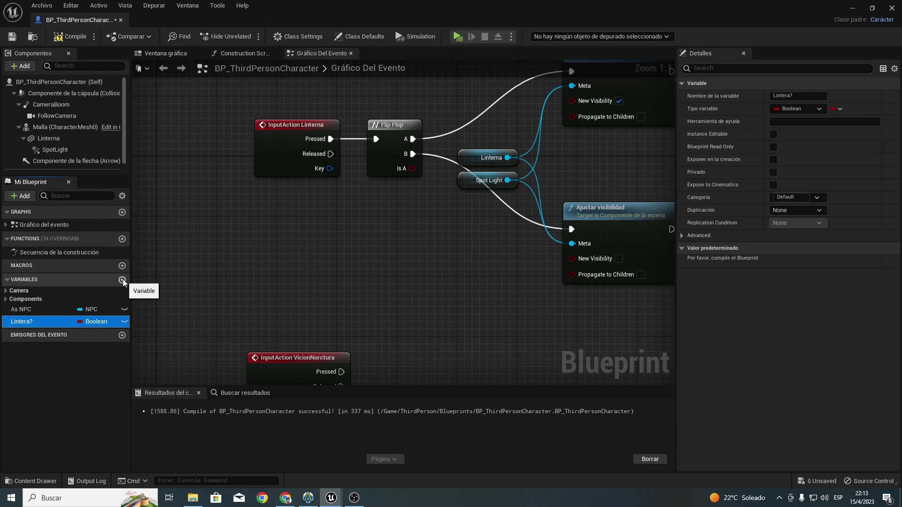
{"action": "left_click", "coordinate": [123, 280]}
{"action": "type", "text": "VicionNocturna?"}
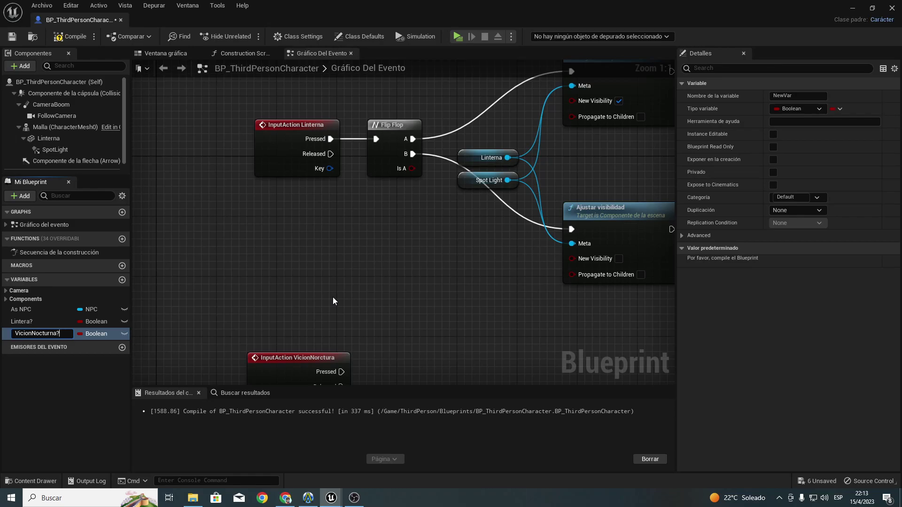
{"action": "key", "text": "Return"}
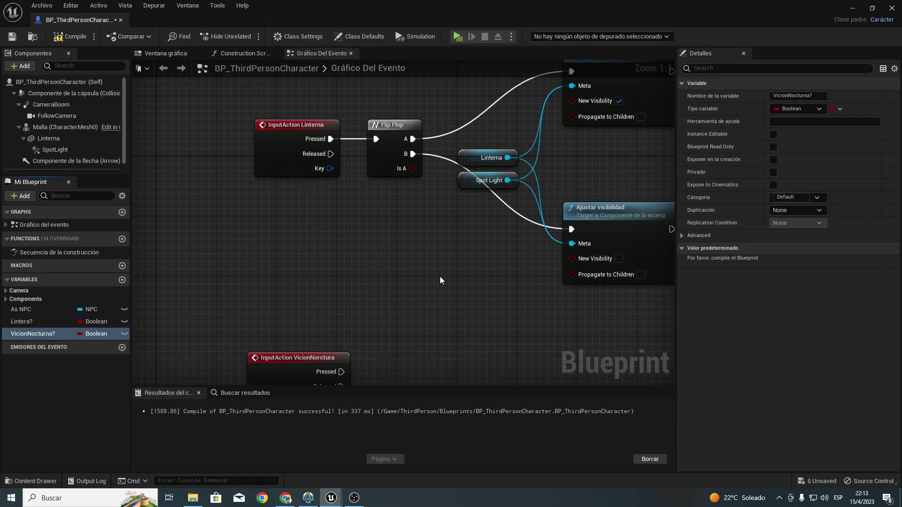
Step: Add a Bifurcar branch on a VicionNocturna? getter and wire the flashlight Pressed into it
{"action": "mouse_move", "coordinate": [335, 235]}
{"action": "right_mouse_down"}
{"action": "mouse_move", "coordinate": [436, 234]}
{"action": "mouse_move", "coordinate": [427, 297]}
{"action": "right_mouse_up"}
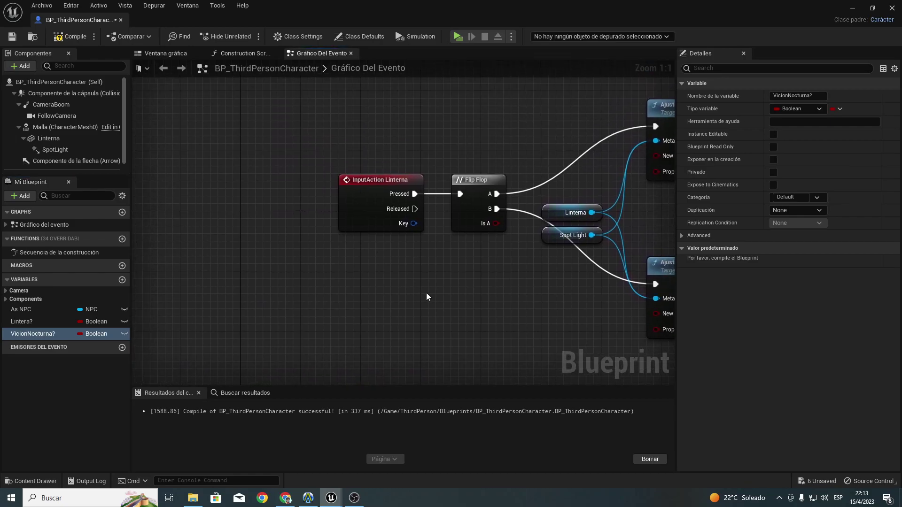
{"action": "left_click_drag", "start_coordinate": [369, 205], "coordinate": [208, 202]}
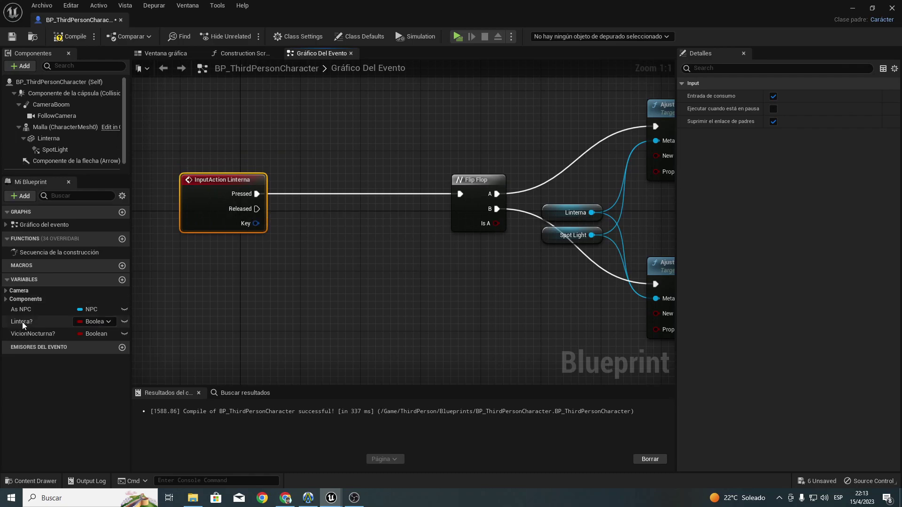
{"action": "left_click_drag", "start_coordinate": [18, 331], "coordinate": [174, 254]}
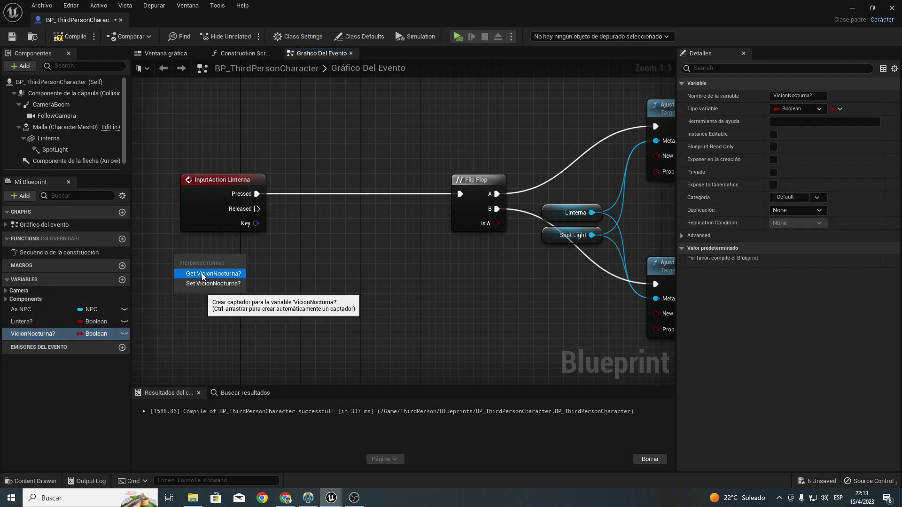
{"action": "left_click", "coordinate": [202, 272]}
{"action": "mouse_move", "coordinate": [232, 258]}
{"action": "left_mouse_down"}
{"action": "mouse_move", "coordinate": [278, 246]}
{"action": "mouse_move", "coordinate": [337, 188]}
{"action": "left_mouse_up"}
{"action": "type", "text": "bi"}
{"action": "key", "text": "Return"}
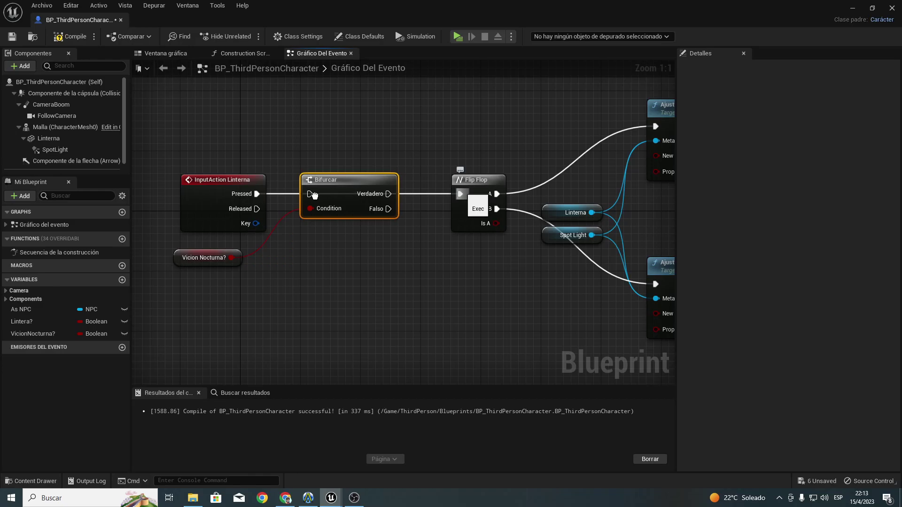
{"action": "left_click", "coordinate": [458, 194], "text": "alt"}
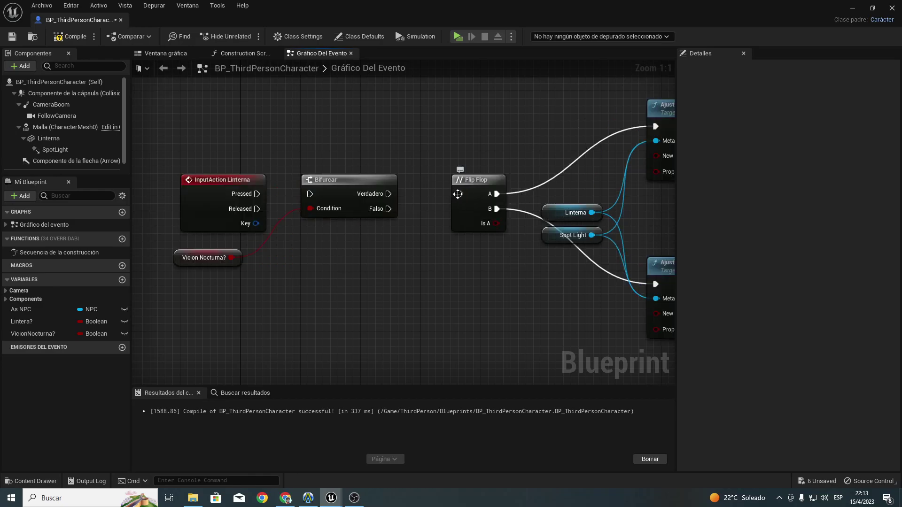
{"action": "left_click_drag", "start_coordinate": [257, 194], "coordinate": [310, 194]}
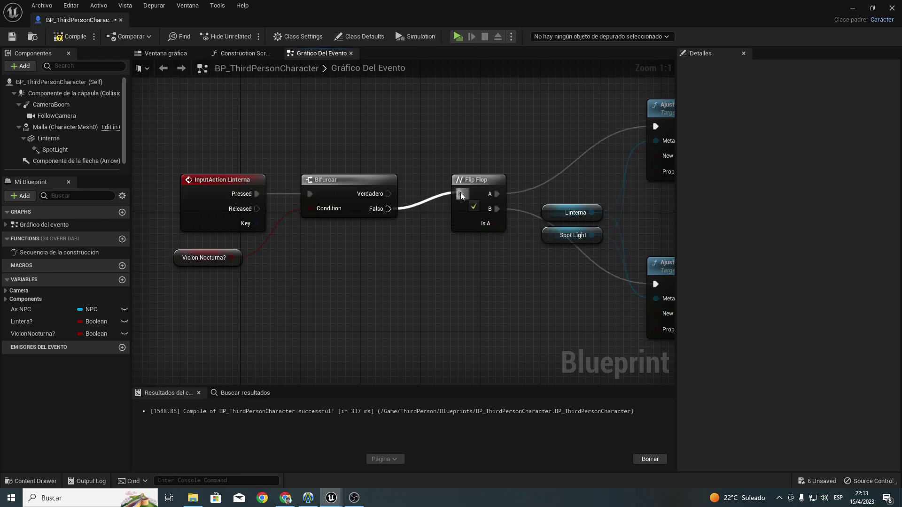
Step: Wire the first Bifurcar's False output into the flashlight Flip Flop
{"action": "left_click_drag", "start_coordinate": [386, 209], "coordinate": [460, 194]}
{"action": "right_click_drag", "start_coordinate": [394, 231], "coordinate": [398, 47]}
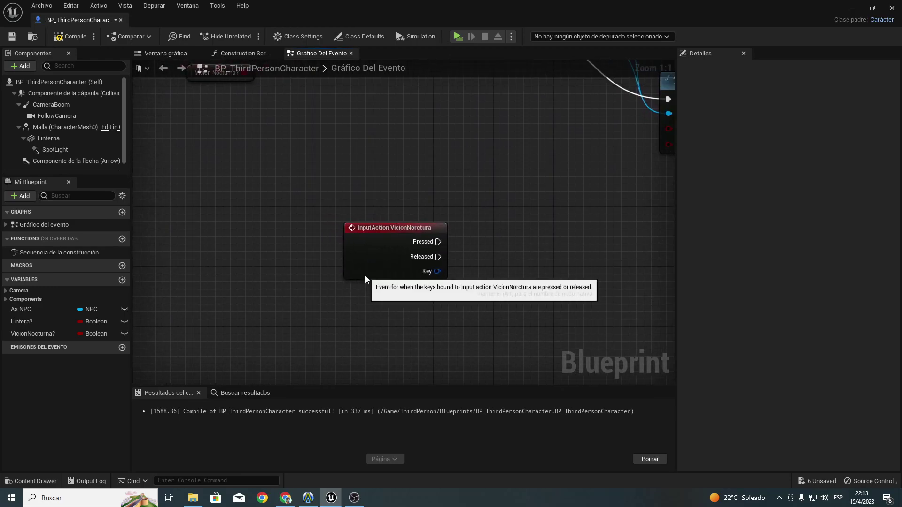
{"action": "left_click_drag", "start_coordinate": [372, 263], "coordinate": [259, 289]}
Step: Add a Bifurcar branch on a Lintera? getter, fed by the VicionNorctura input's Pressed
{"action": "left_click", "coordinate": [24, 325]}
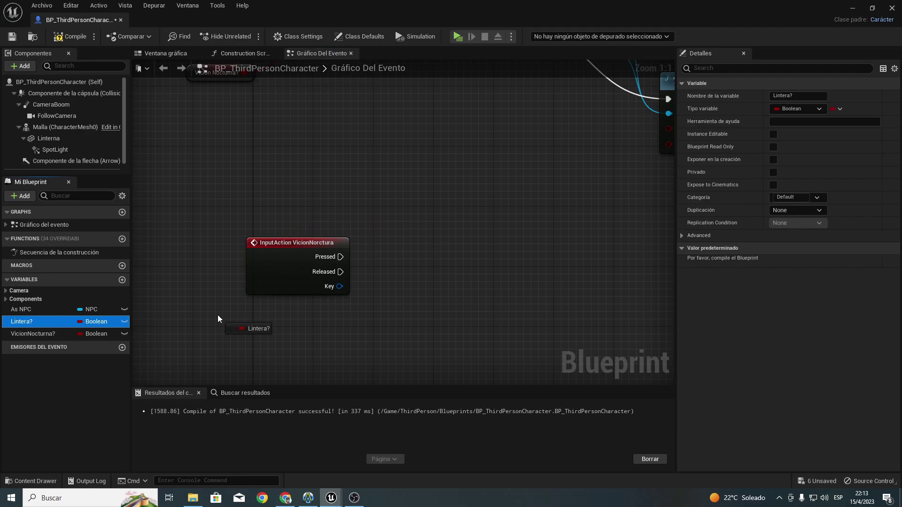
{"action": "mouse_move", "coordinate": [29, 323]}
{"action": "left_mouse_down"}
{"action": "mouse_move", "coordinate": [374, 305]}
{"action": "mouse_move", "coordinate": [381, 247]}
{"action": "mouse_move", "coordinate": [367, 257]}
{"action": "left_mouse_up"}
{"action": "left_click", "coordinate": [286, 327]}
{"action": "type", "text": "branch"}
{"action": "key", "text": "Return"}
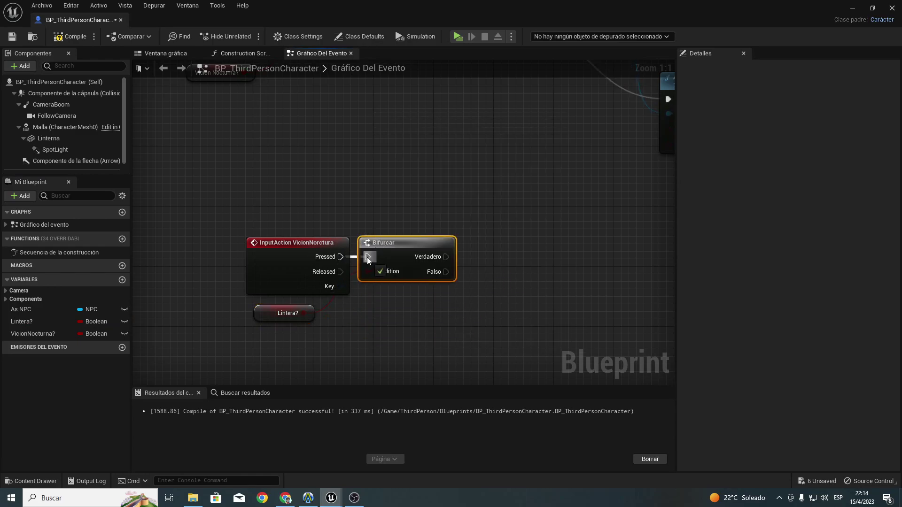
{"action": "right_click_drag", "start_coordinate": [446, 272], "coordinate": [313, 289]}
{"action": "left_click_drag", "start_coordinate": [313, 288], "coordinate": [397, 254]}
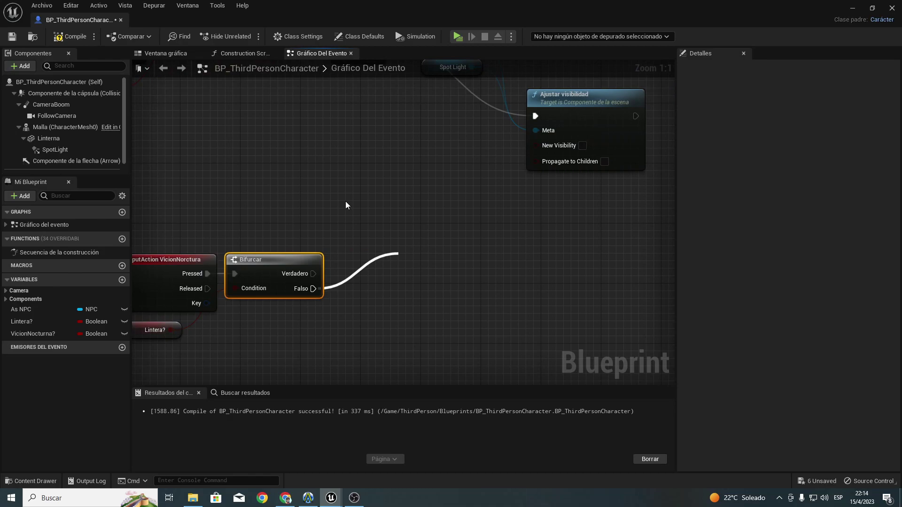
{"action": "right_click_drag", "start_coordinate": [345, 201], "coordinate": [26, 64]}
{"action": "right_click_drag", "start_coordinate": [208, 249], "coordinate": [494, 238]}
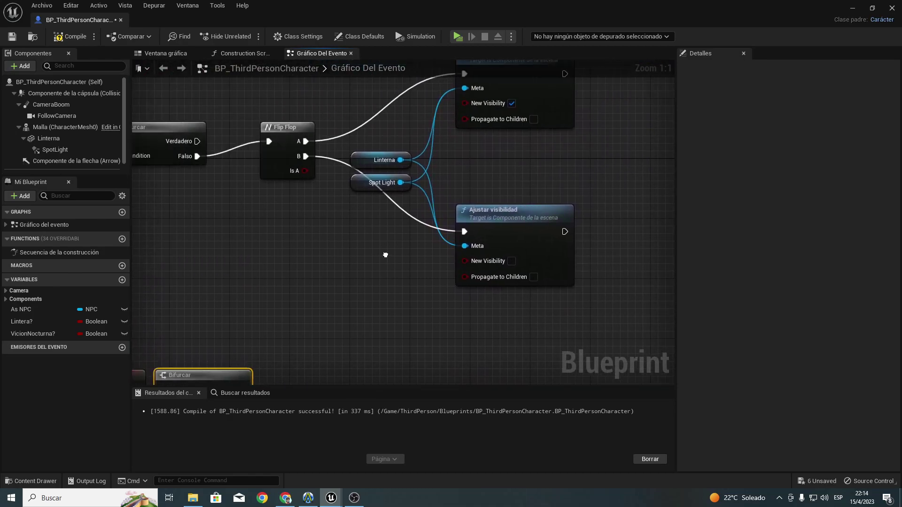
{"action": "right_click_drag", "start_coordinate": [394, 342], "coordinate": [420, 306]}
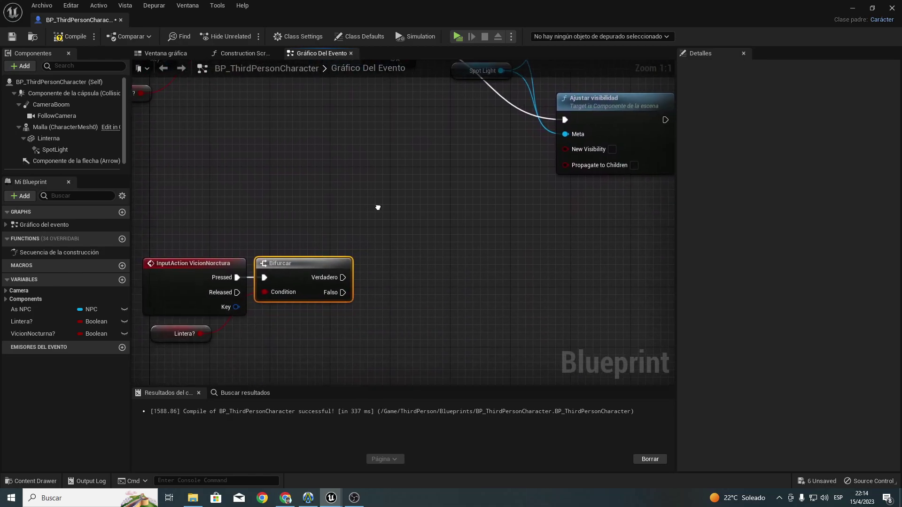
{"action": "right_click_drag", "start_coordinate": [341, 223], "coordinate": [22, 307]}
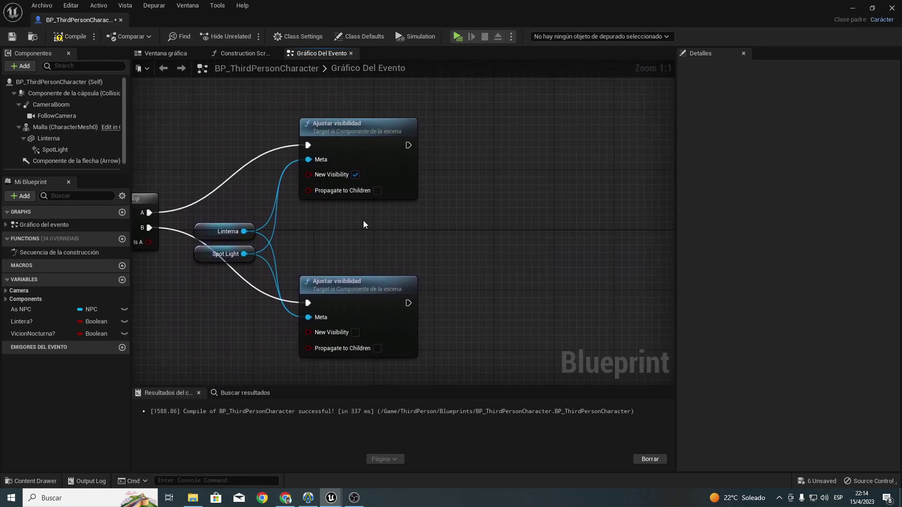
Step: Add Set Lintera? nodes after the visibility nodes: true after showing, false after hiding
{"action": "mouse_move", "coordinate": [22, 321]}
{"action": "left_mouse_down"}
{"action": "mouse_move", "coordinate": [407, 145]}
{"action": "mouse_move", "coordinate": [505, 148]}
{"action": "left_mouse_up"}
{"action": "left_click", "coordinate": [444, 151]}
{"action": "left_click", "coordinate": [501, 160]}
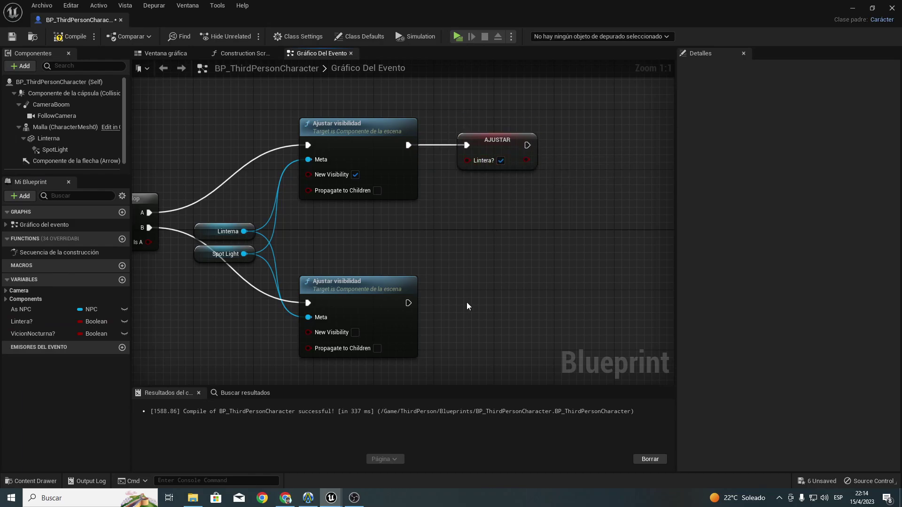
{"action": "key", "text": "ctrl+v"}
{"action": "mouse_move", "coordinate": [409, 303]}
{"action": "left_mouse_down"}
{"action": "mouse_move", "coordinate": [504, 310]}
{"action": "mouse_move", "coordinate": [479, 301]}
{"action": "left_mouse_up"}
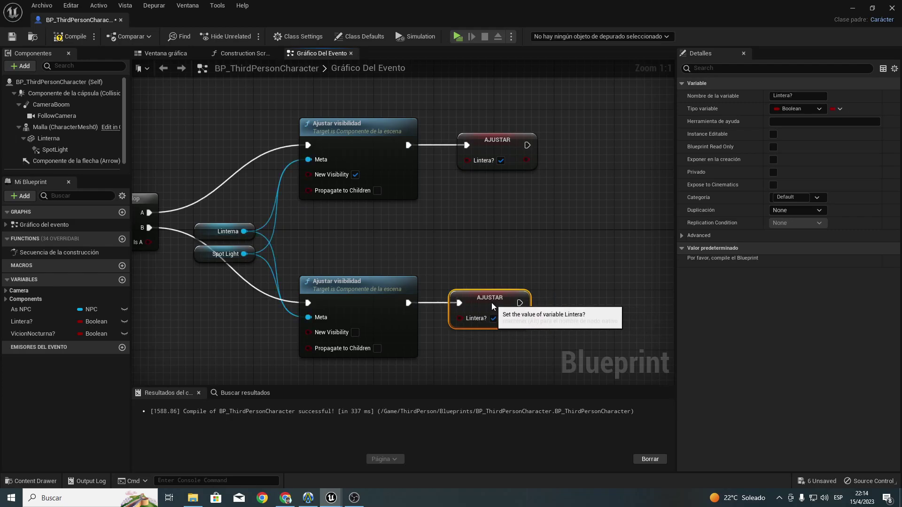
{"action": "left_click", "coordinate": [493, 318]}
{"action": "right_click_drag", "start_coordinate": [479, 249], "coordinate": [560, 211]}
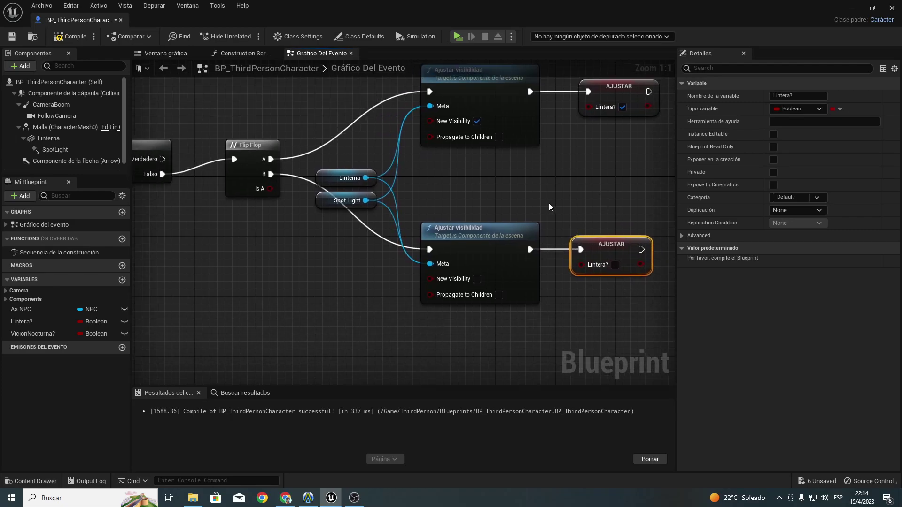
Step: Rearrange the Ajustar visibilidad and Lintera? setter nodes into a tidy layout
{"action": "right_click_drag", "start_coordinate": [221, 202], "coordinate": [513, 225]}
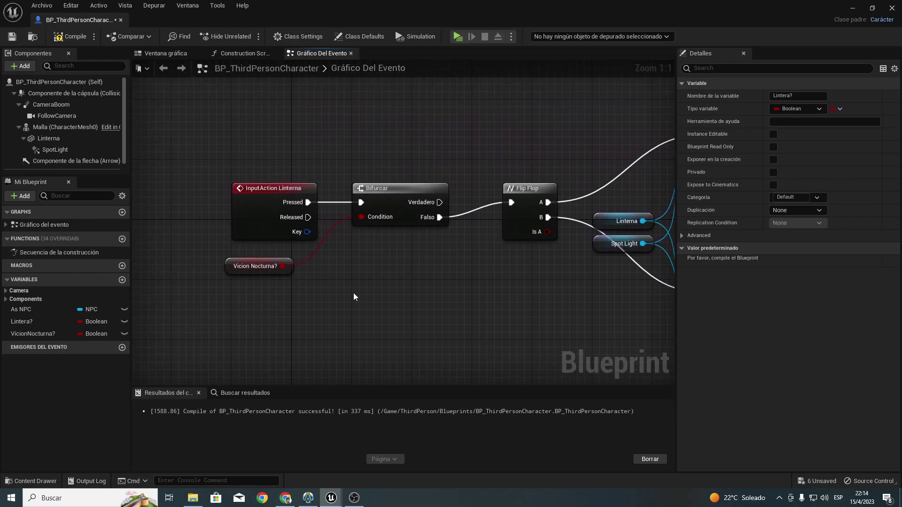
{"action": "left_click_drag", "start_coordinate": [220, 177], "coordinate": [564, 247]}
{"action": "mouse_move", "coordinate": [629, 135]}
{"action": "right_mouse_down"}
{"action": "mouse_move", "coordinate": [260, 137]}
{"action": "mouse_move", "coordinate": [278, 240]}
{"action": "right_mouse_up"}
{"action": "left_click_drag", "start_coordinate": [254, 178], "coordinate": [632, 288]}
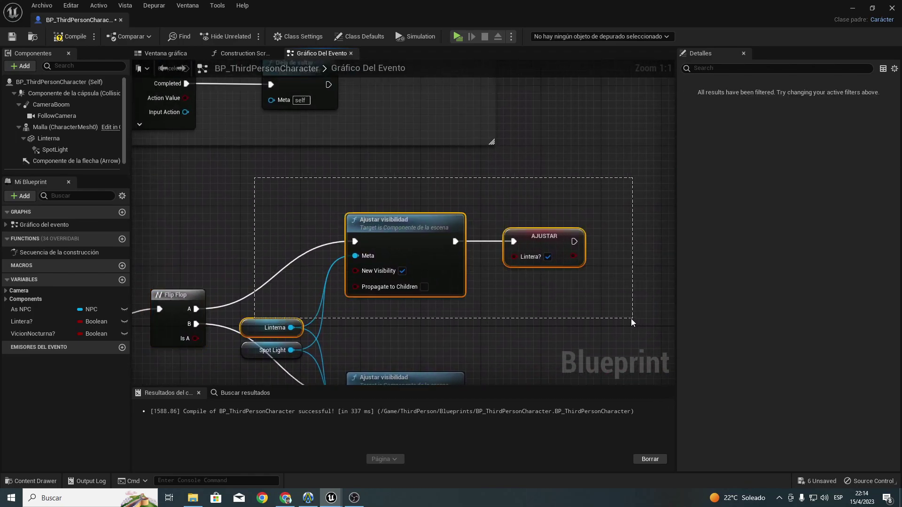
{"action": "left_click_drag", "start_coordinate": [539, 242], "coordinate": [561, 245]}
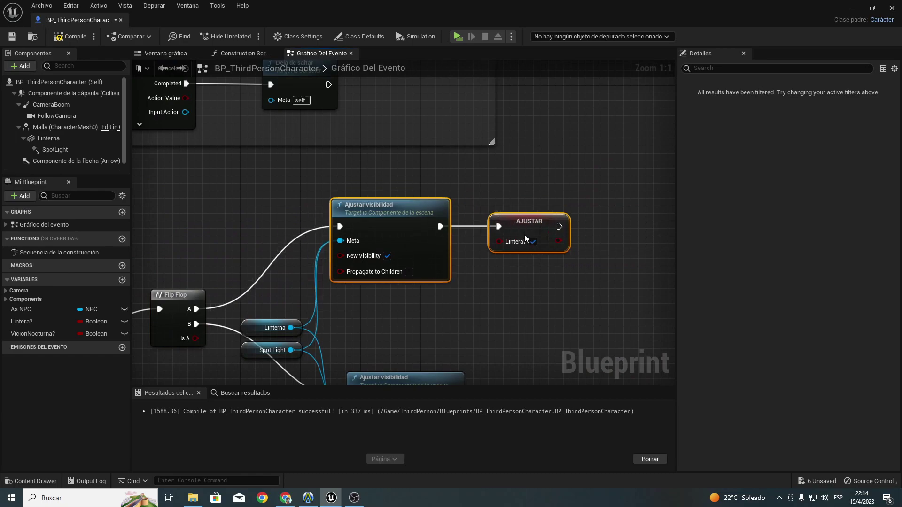
{"action": "left_click", "coordinate": [562, 245]}
{"action": "right_click_drag", "start_coordinate": [473, 333], "coordinate": [614, 215]}
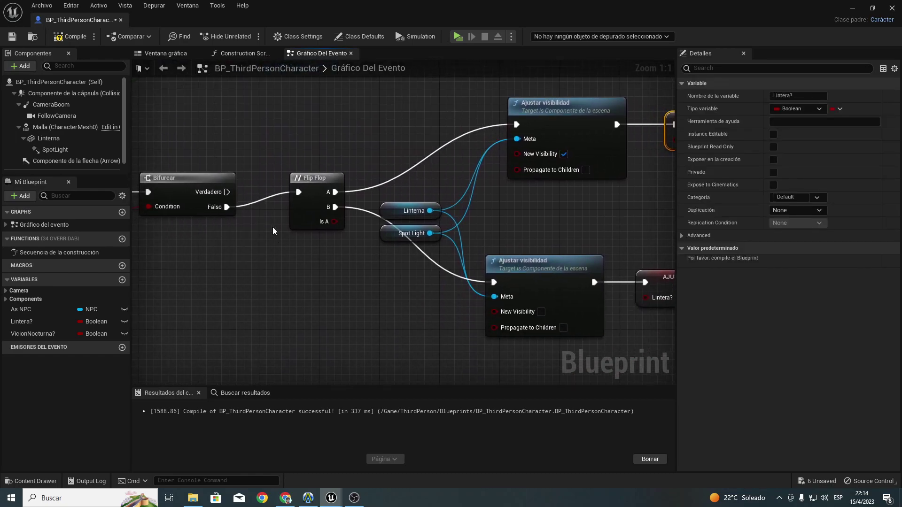
{"action": "right_click_drag", "start_coordinate": [397, 250], "coordinate": [146, 228]}
{"action": "mouse_move", "coordinate": [363, 212]}
{"action": "left_mouse_down"}
{"action": "mouse_move", "coordinate": [488, 288]}
{"action": "mouse_move", "coordinate": [494, 303]}
{"action": "left_mouse_up"}
{"action": "right_click_drag", "start_coordinate": [387, 223], "coordinate": [436, 275]}
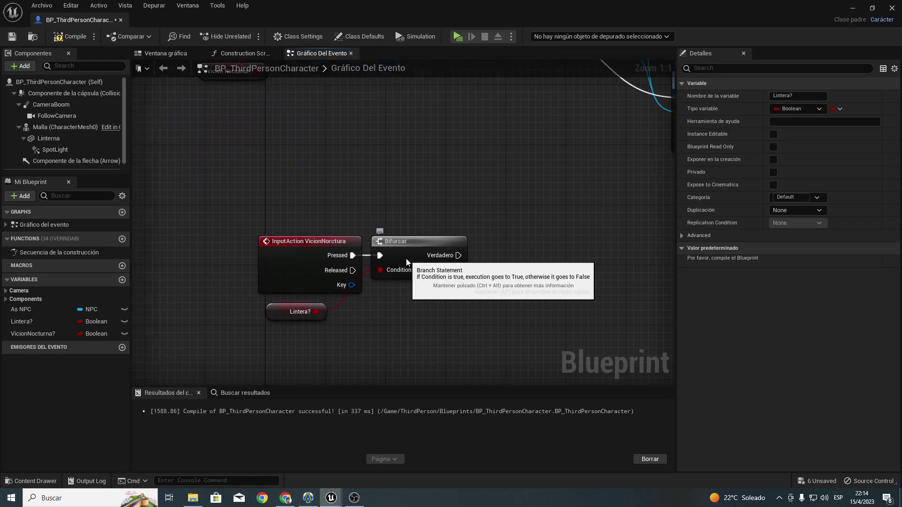
Step: Reposition the night-vision Bifurcar branch and the Lintera? getter in the event graph
{"action": "left_click_drag", "start_coordinate": [399, 265], "coordinate": [428, 258]}
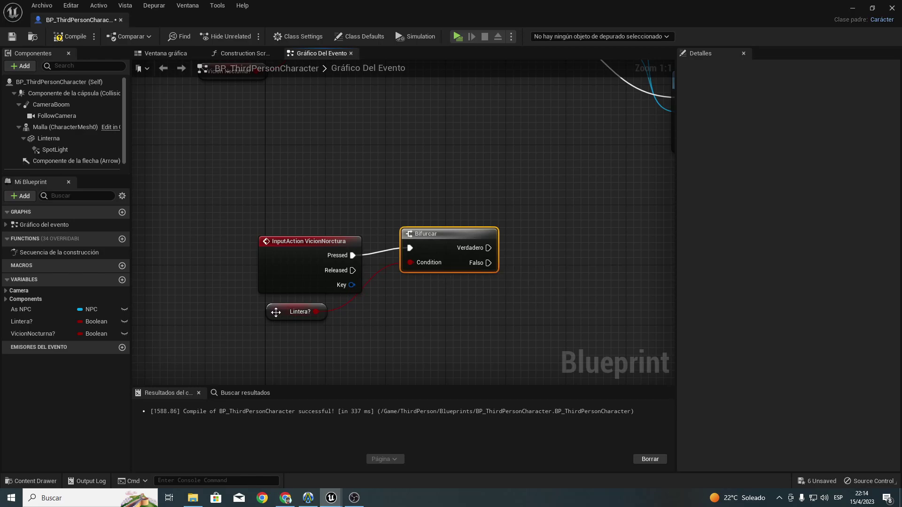
{"action": "left_click_drag", "start_coordinate": [284, 311], "coordinate": [300, 310]}
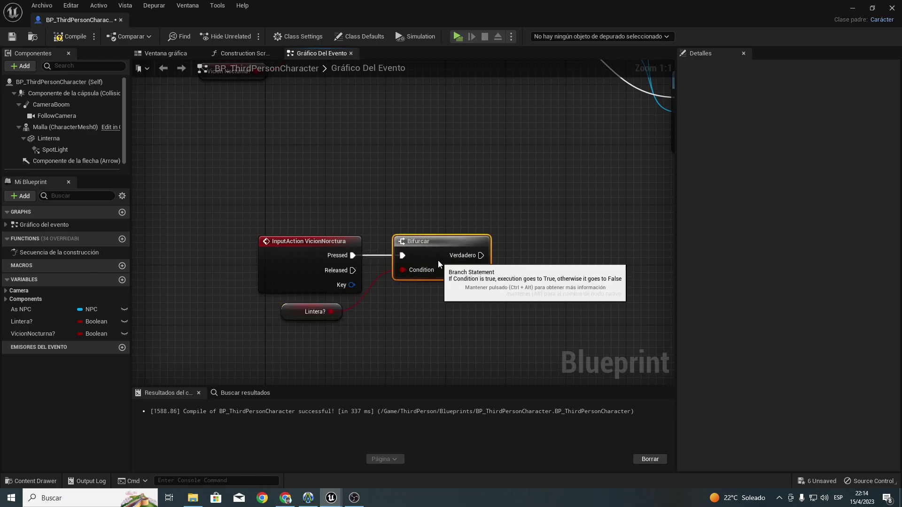
{"action": "left_click", "coordinate": [438, 260]}
{"action": "right_click_drag", "start_coordinate": [438, 260], "coordinate": [384, 294]}
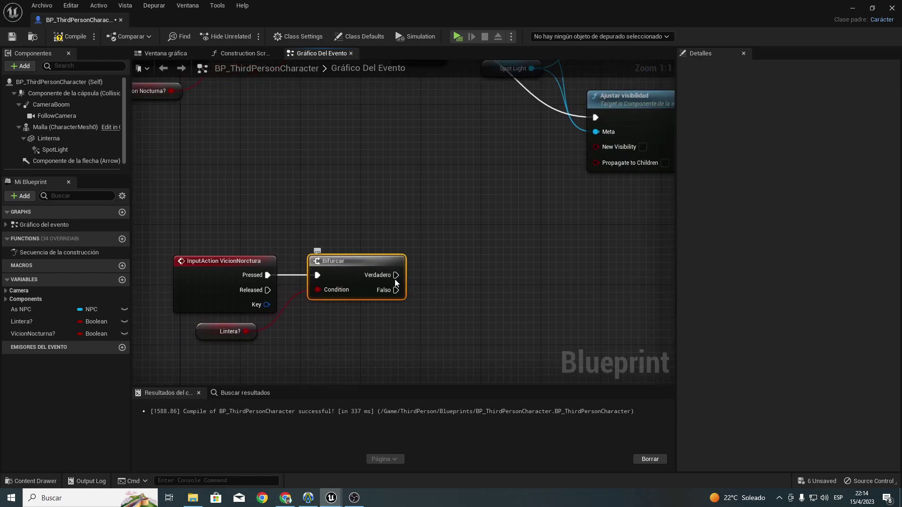
{"action": "left_click_drag", "start_coordinate": [396, 275], "coordinate": [511, 278]}
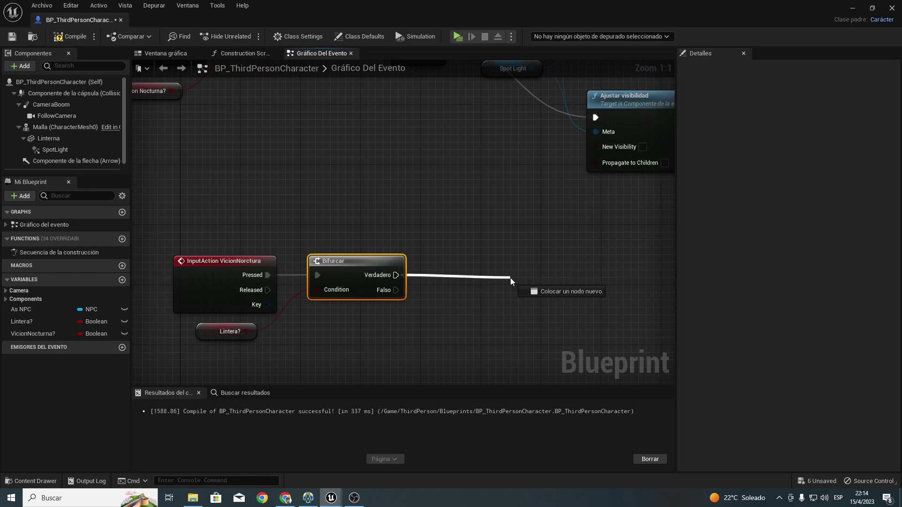
{"action": "left_click_drag", "start_coordinate": [509, 276], "coordinate": [522, 276]}
{"action": "left_click", "coordinate": [404, 237]}
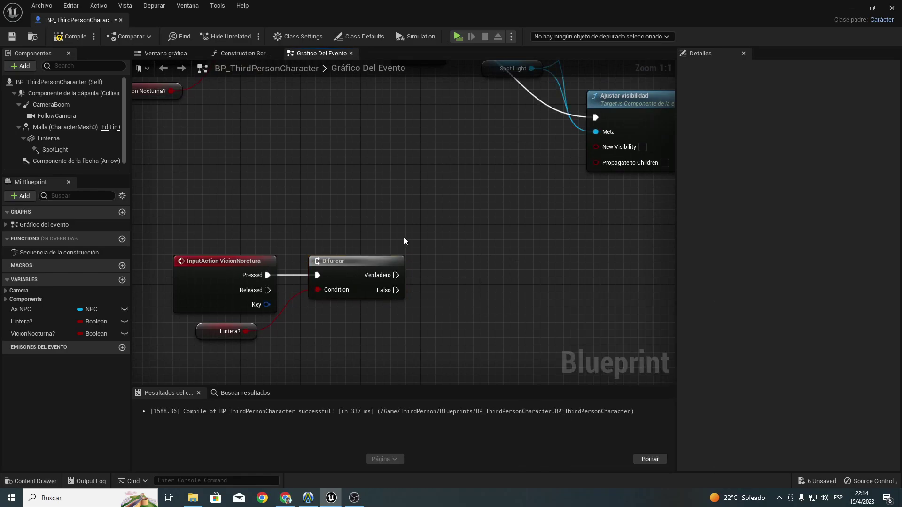
{"action": "right_click_drag", "start_coordinate": [417, 294], "coordinate": [320, 276]}
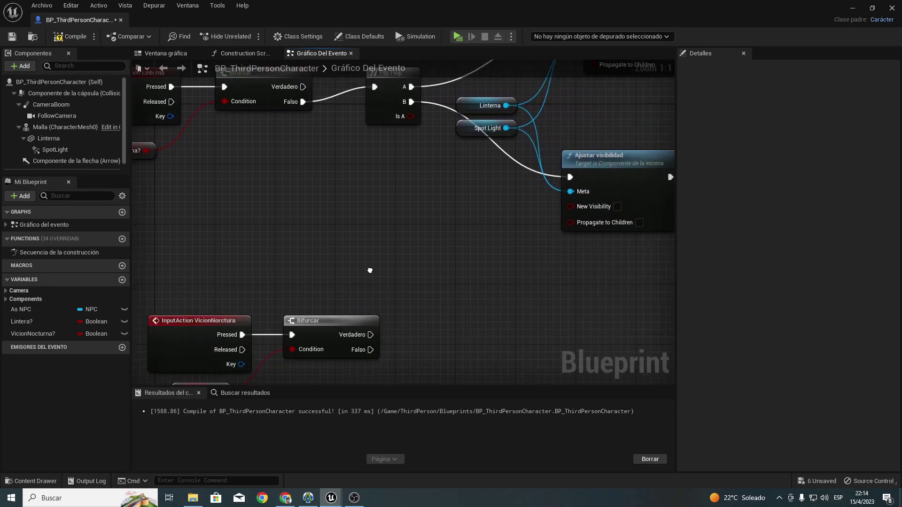
{"action": "left_click_drag", "start_coordinate": [320, 275], "coordinate": [370, 246]}
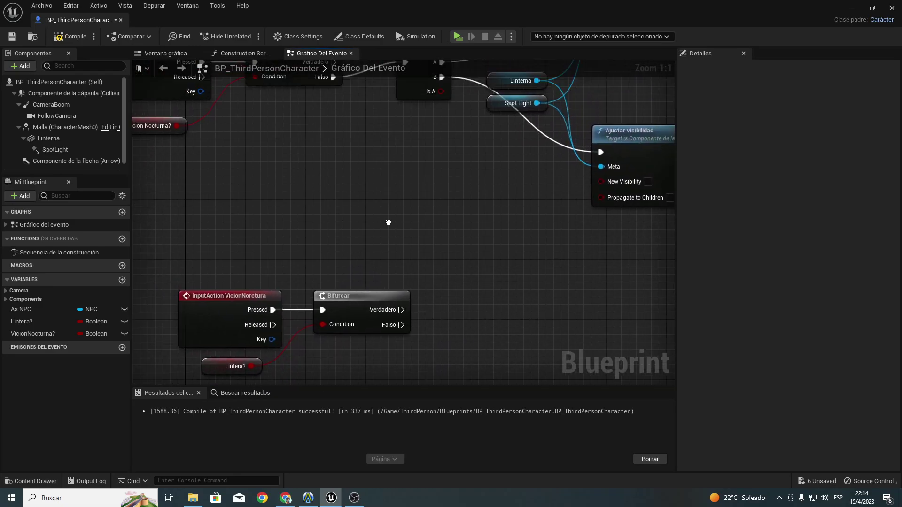
{"action": "mouse_move", "coordinate": [371, 246]}
{"action": "right_mouse_down"}
{"action": "mouse_move", "coordinate": [228, 146]}
{"action": "mouse_move", "coordinate": [389, 235]}
{"action": "right_mouse_up"}
Step: Review the flashlight chain, then add a new variable to name VicionNocturna
{"action": "left_click_drag", "start_coordinate": [382, 232], "coordinate": [231, 185]}
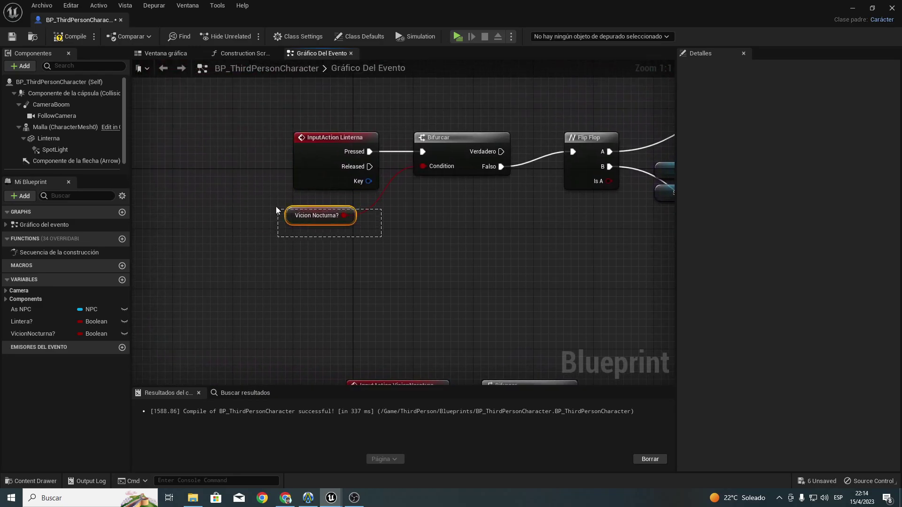
{"action": "right_click_drag", "start_coordinate": [390, 262], "coordinate": [315, 213]}
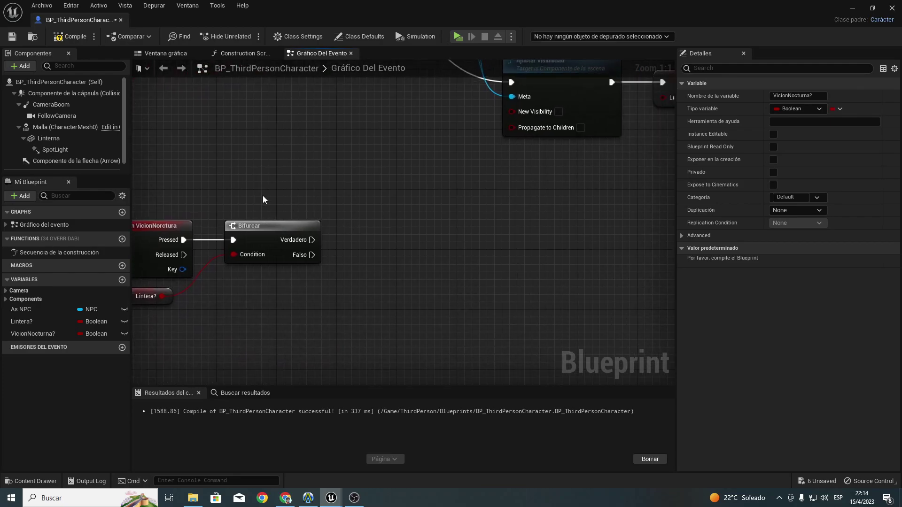
{"action": "right_click_drag", "start_coordinate": [242, 173], "coordinate": [383, 313]}
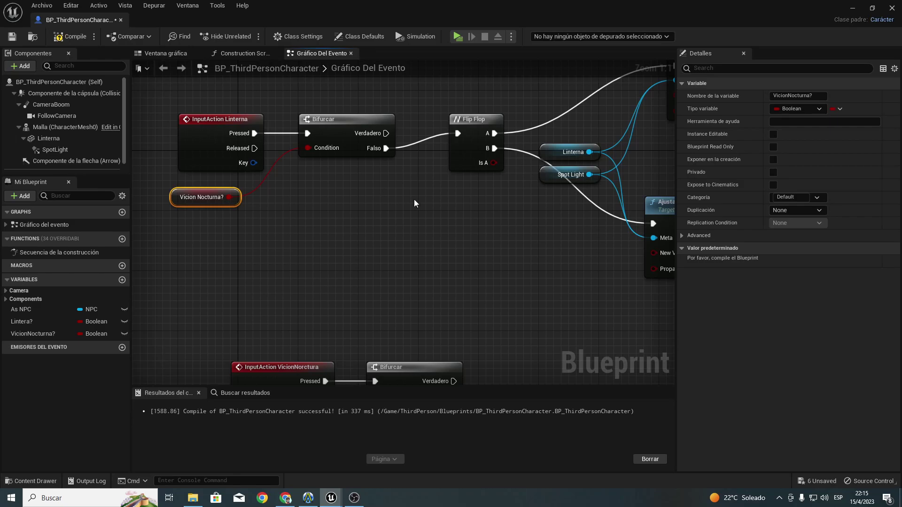
{"action": "right_click_drag", "start_coordinate": [413, 199], "coordinate": [364, 185]}
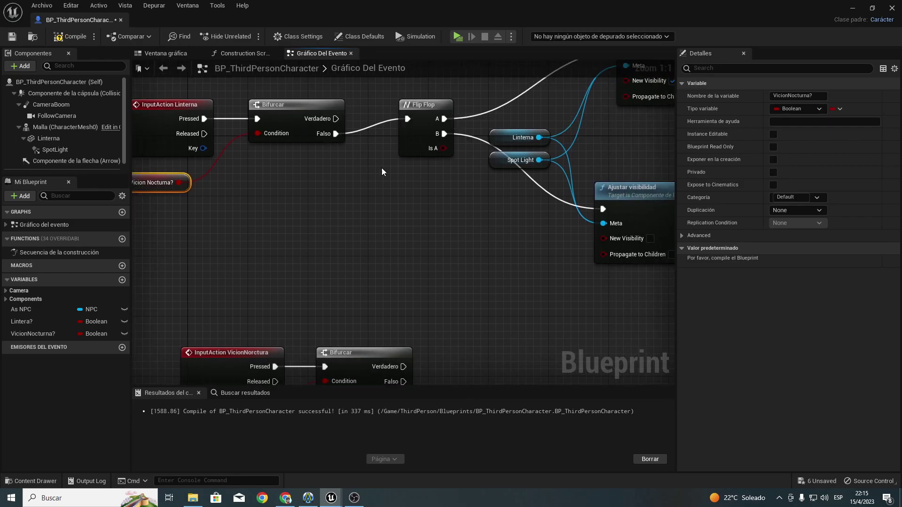
{"action": "mouse_move", "coordinate": [419, 321]}
{"action": "right_mouse_down"}
{"action": "mouse_move", "coordinate": [326, 281]}
{"action": "mouse_move", "coordinate": [337, 139]}
{"action": "right_mouse_up"}
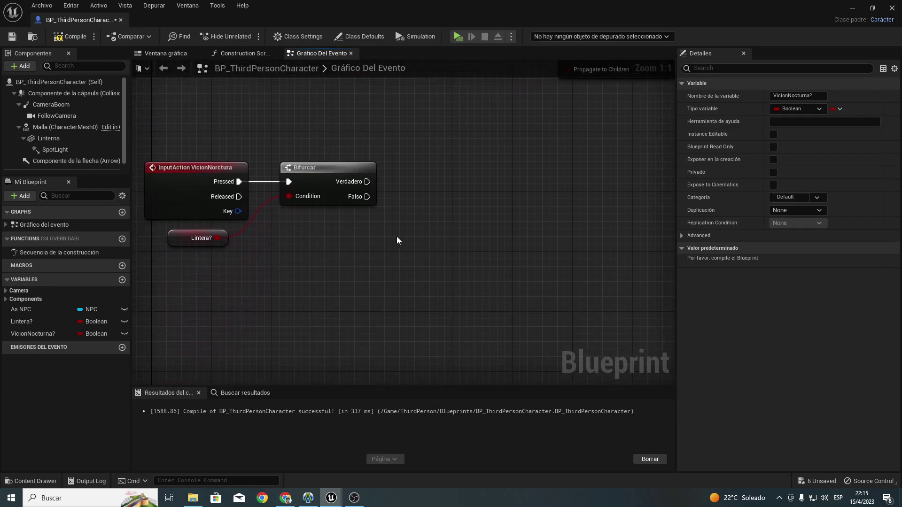
{"action": "right_click_drag", "start_coordinate": [397, 236], "coordinate": [371, 285]}
{"action": "left_click", "coordinate": [122, 280]}
{"action": "type", "text": "VicionNocturna"}
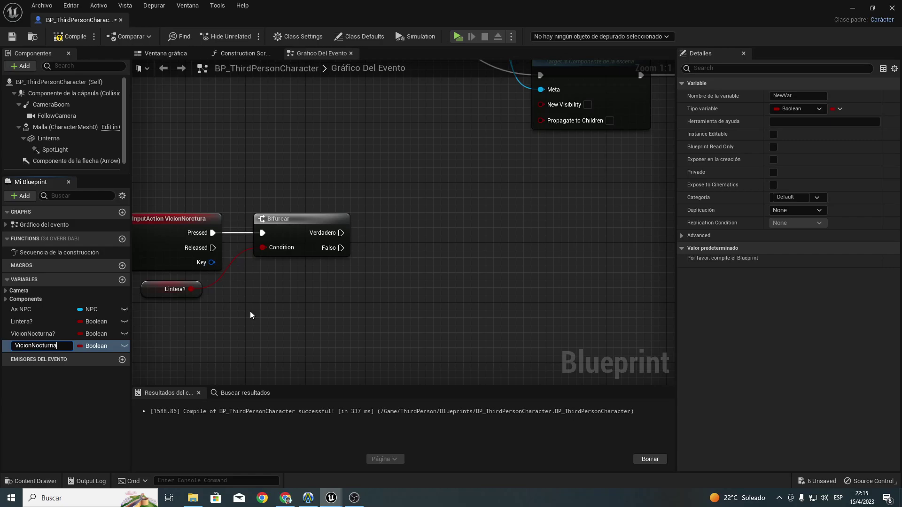
Step: Confirm the VicionNocturna name and set its type to Ajustes de post-procesamiento
{"action": "key", "text": "Return"}
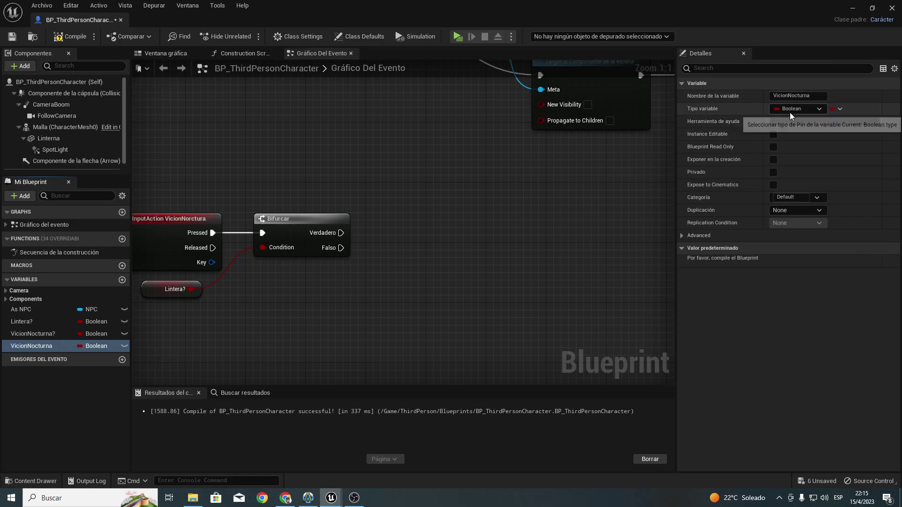
{"action": "left_click", "coordinate": [791, 112]}
{"action": "left_click", "coordinate": [813, 106]}
{"action": "left_click", "coordinate": [809, 109]}
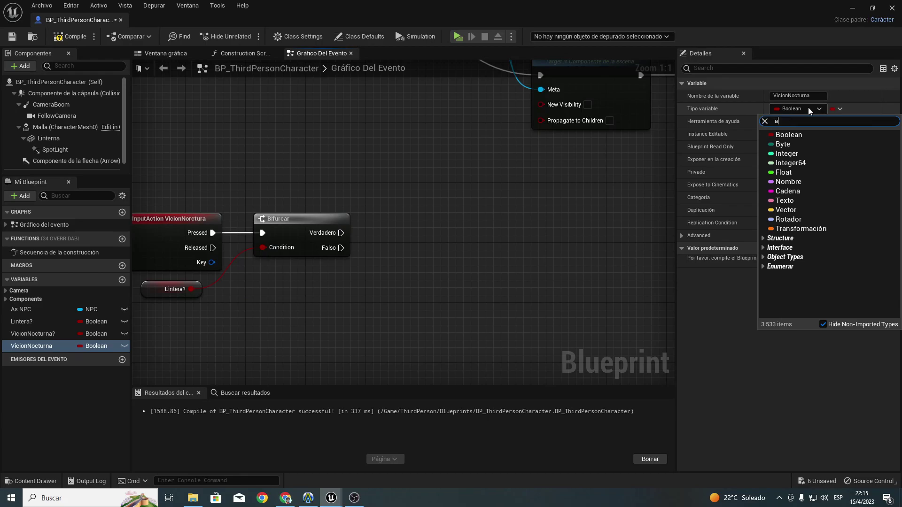
{"action": "type", "text": "ajuste"}
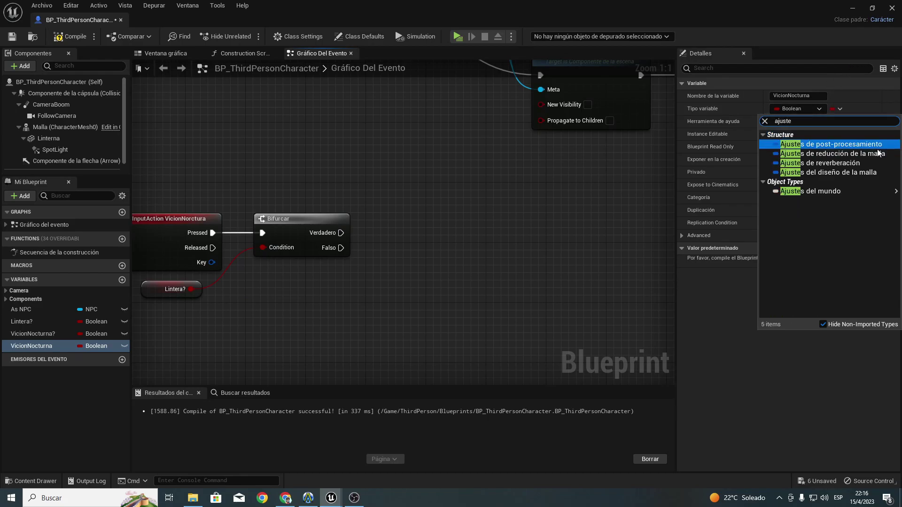
{"action": "left_click", "coordinate": [837, 144]}
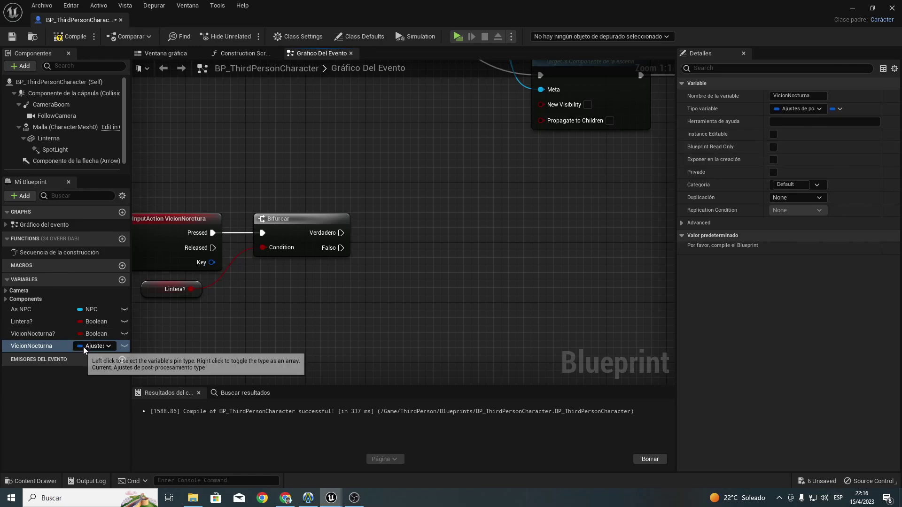
Step: Add a VicionNormal variable, then compile and save the blueprint
{"action": "left_click", "coordinate": [122, 280]}
{"action": "type", "text": "VicionNorma"}
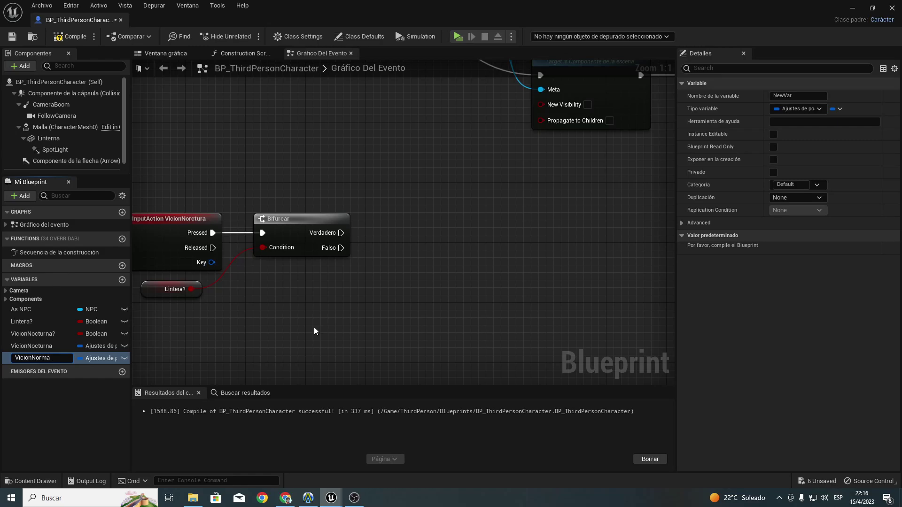
{"action": "type", "text": "l"}
{"action": "key", "text": "Return"}
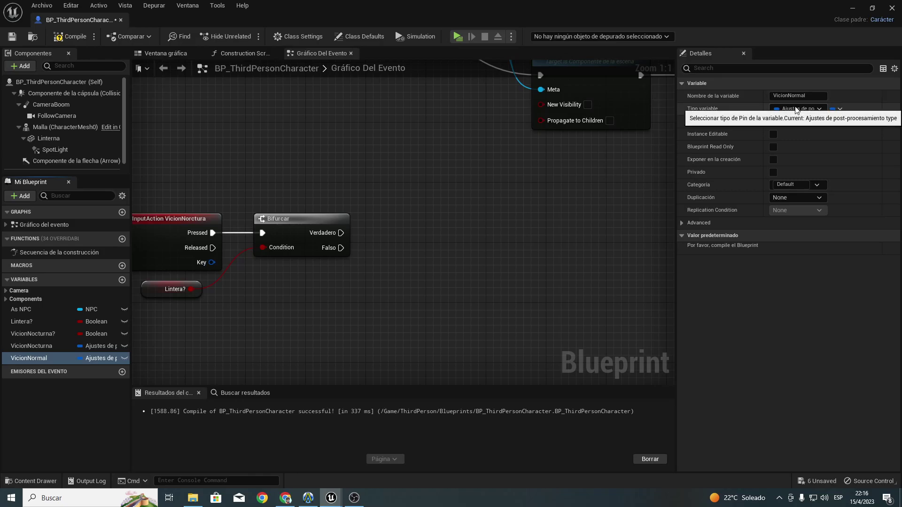
{"action": "left_click", "coordinate": [71, 36]}
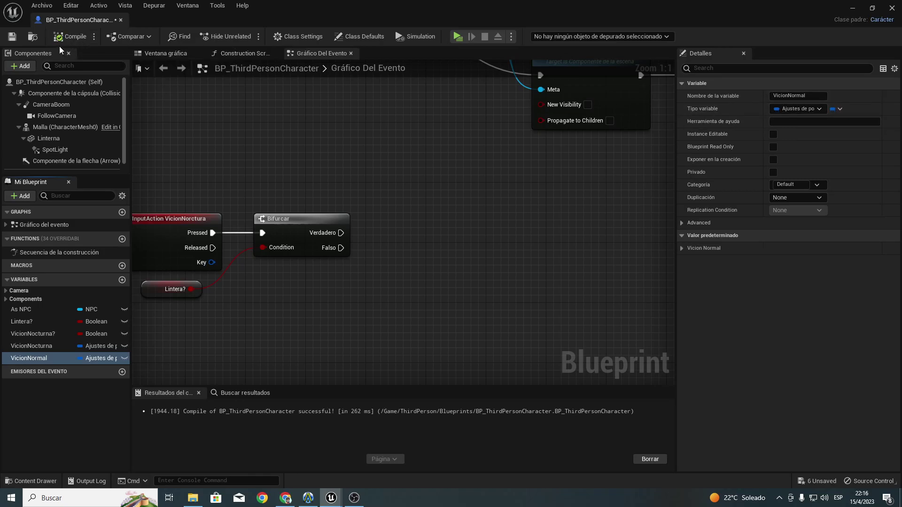
{"action": "left_click", "coordinate": [12, 36]}
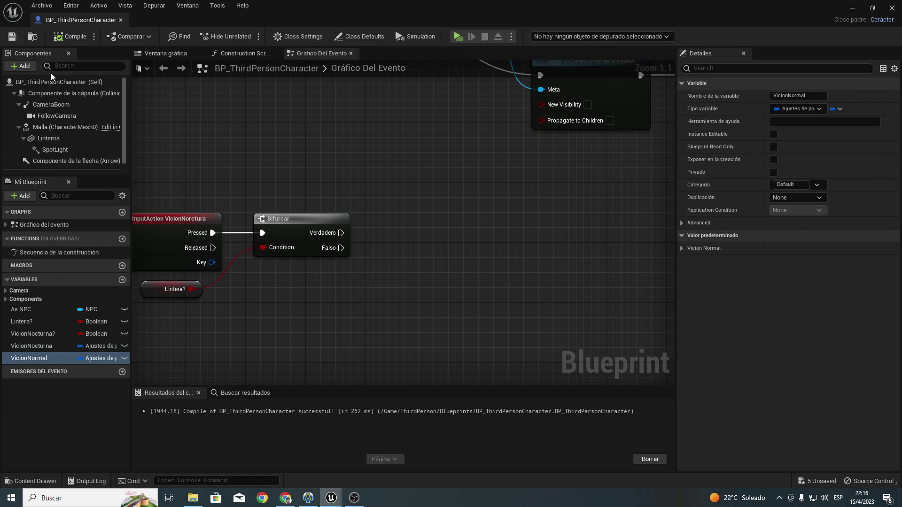
Step: Add a Componente De Post-procesamiento named PostProcess to BP_ThirdPersonCharacter
{"action": "left_click", "coordinate": [20, 65]}
{"action": "type", "text": "co"}
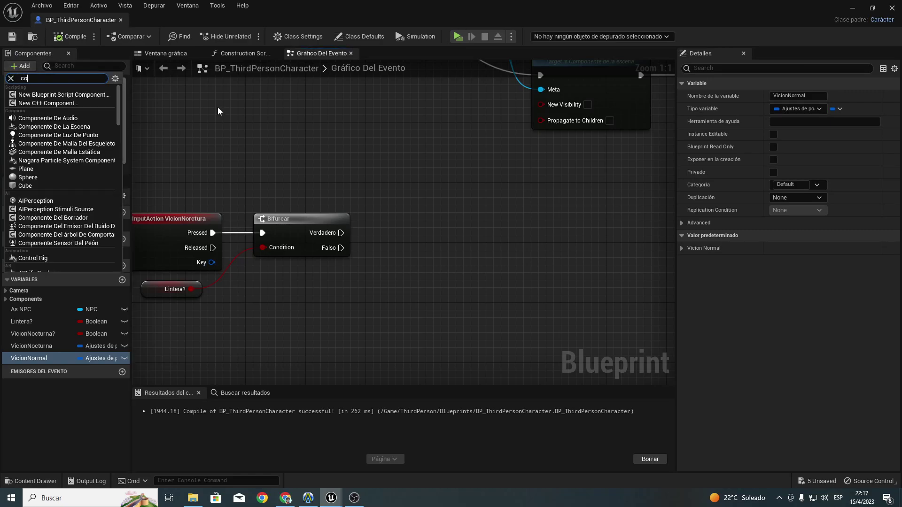
{"action": "type", "text": "mponentede"}
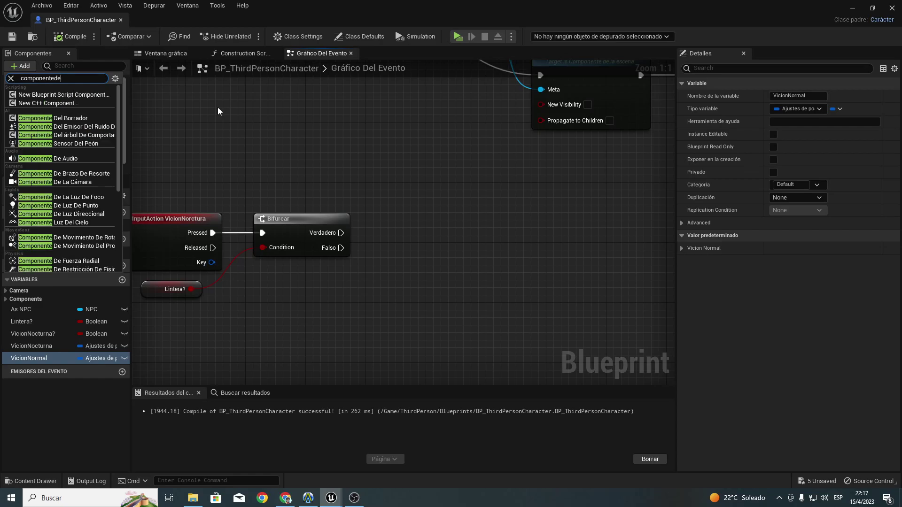
{"action": "key", "text": "Escape"}
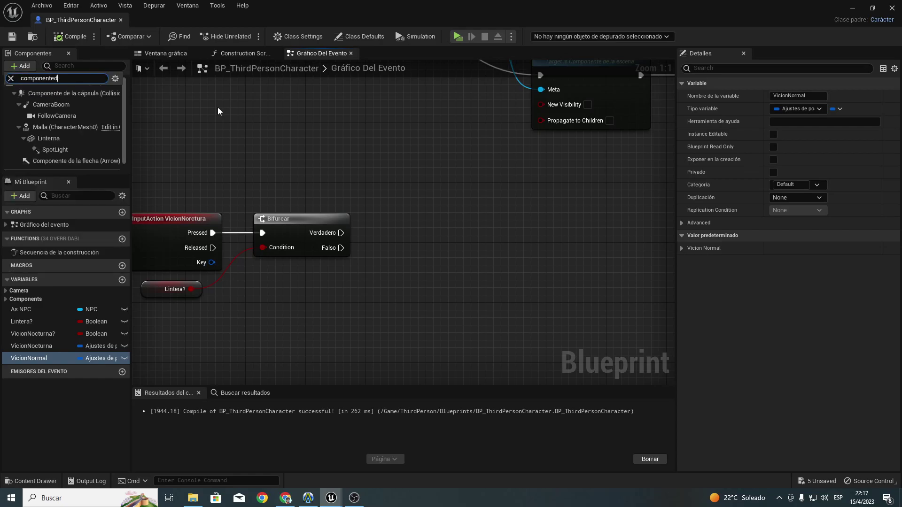
{"action": "key", "text": "BackSpace"}
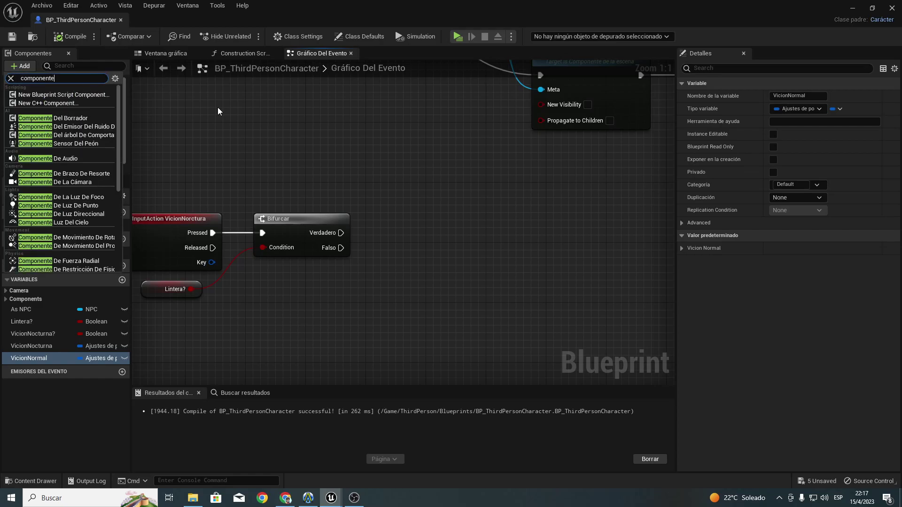
{"action": "scroll", "coordinate": [93, 229], "scroll_direction": "down", "scroll_amount": 2}
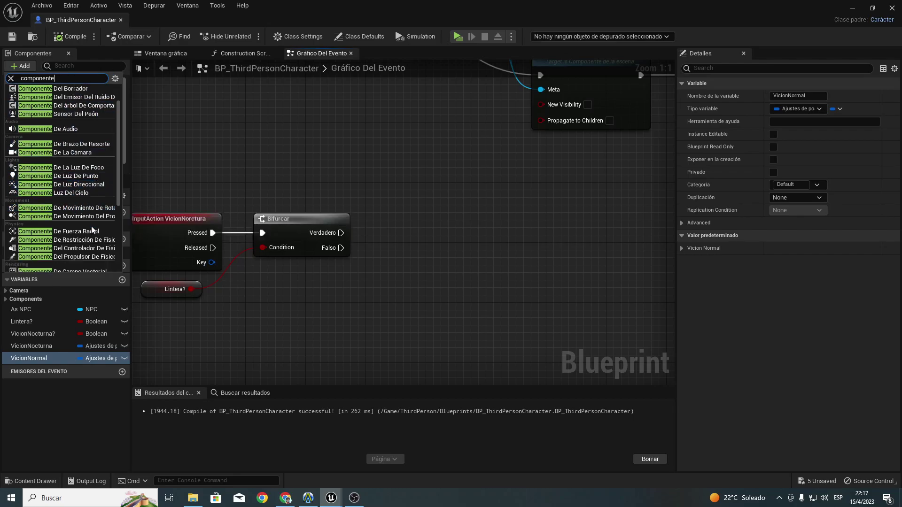
{"action": "scroll", "coordinate": [92, 229], "scroll_direction": "down", "scroll_amount": 2}
{"action": "scroll", "coordinate": [87, 256], "scroll_direction": "down", "scroll_amount": 2}
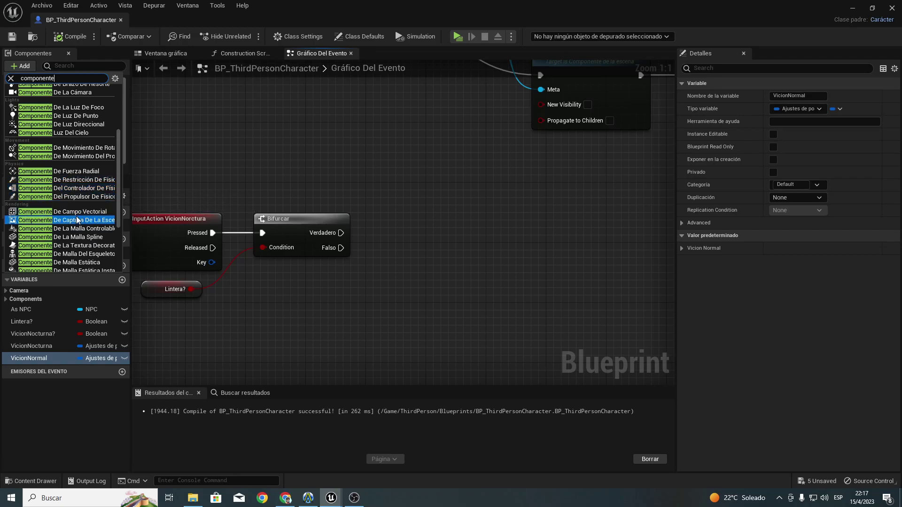
{"action": "scroll", "coordinate": [77, 220], "scroll_direction": "down", "scroll_amount": 2}
{"action": "scroll", "coordinate": [78, 225], "scroll_direction": "down", "scroll_amount": 2}
{"action": "scroll", "coordinate": [79, 231], "scroll_direction": "down", "scroll_amount": 1}
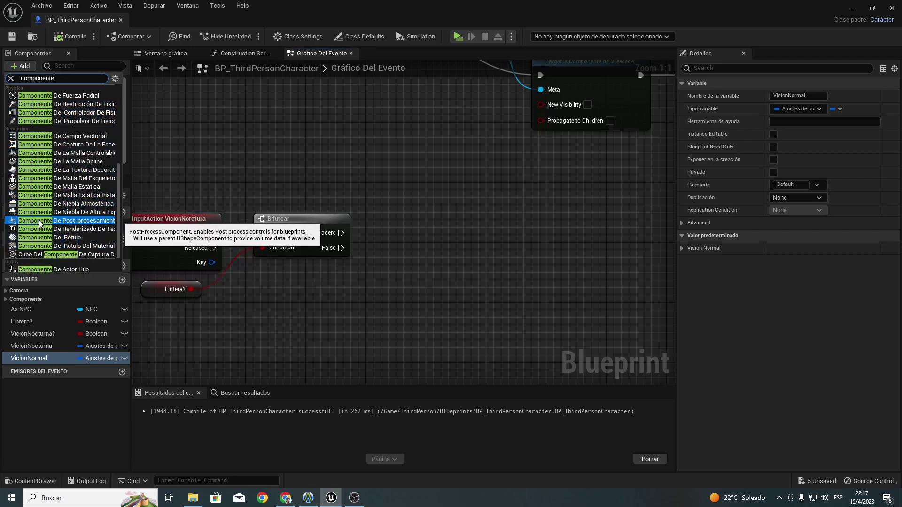
{"action": "left_click", "coordinate": [69, 220]}
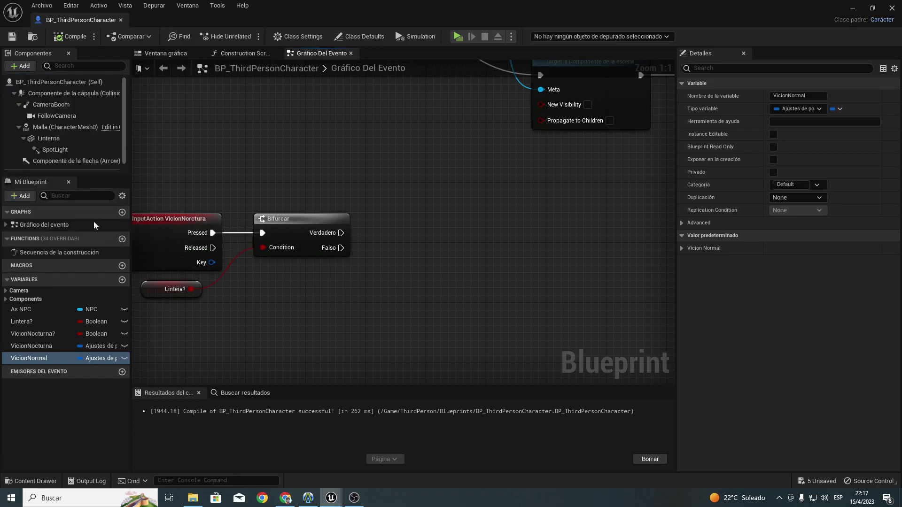
{"action": "key", "text": "Return"}
{"action": "right_click_drag", "start_coordinate": [432, 272], "coordinate": [448, 197]}
{"action": "left_click_drag", "start_coordinate": [418, 194], "coordinate": [396, 194]}
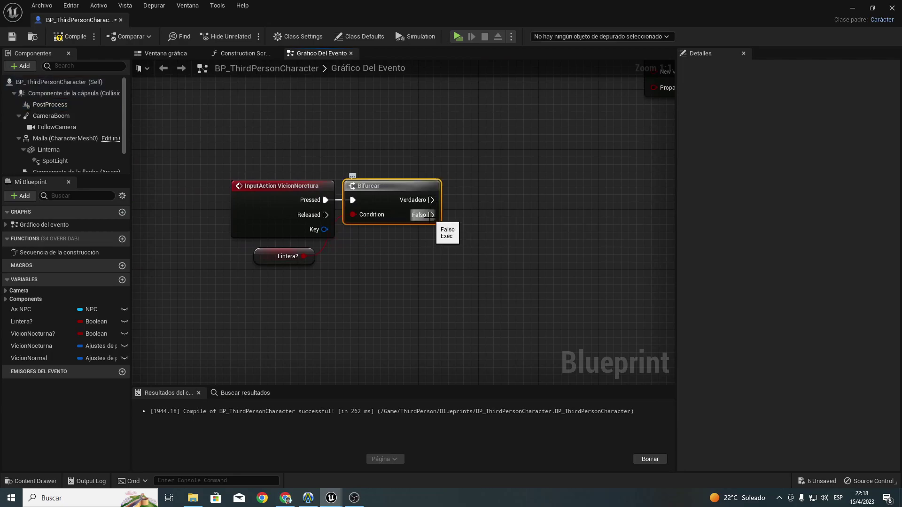
Step: Add a new Flip Flop node off the night-vision branch's Falso output
{"action": "left_click_drag", "start_coordinate": [431, 214], "coordinate": [475, 214]}
{"action": "type", "text": "flip"}
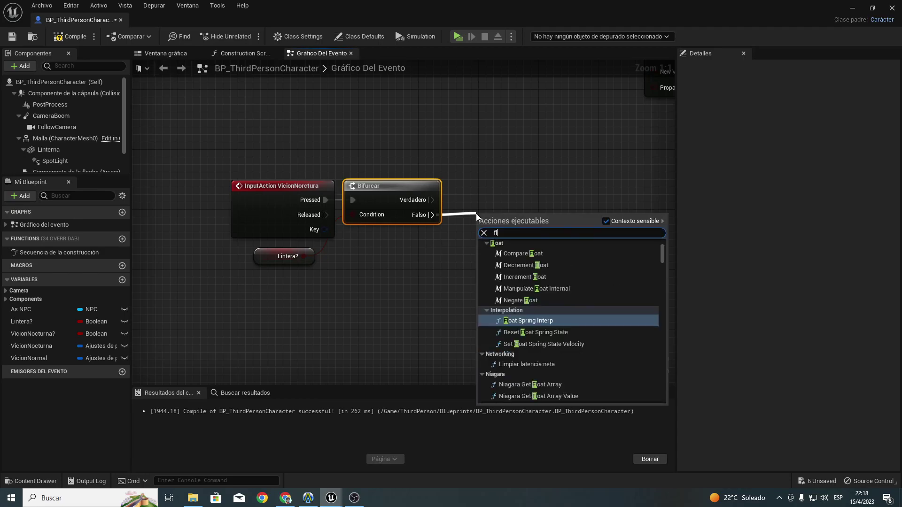
{"action": "key", "text": "Return"}
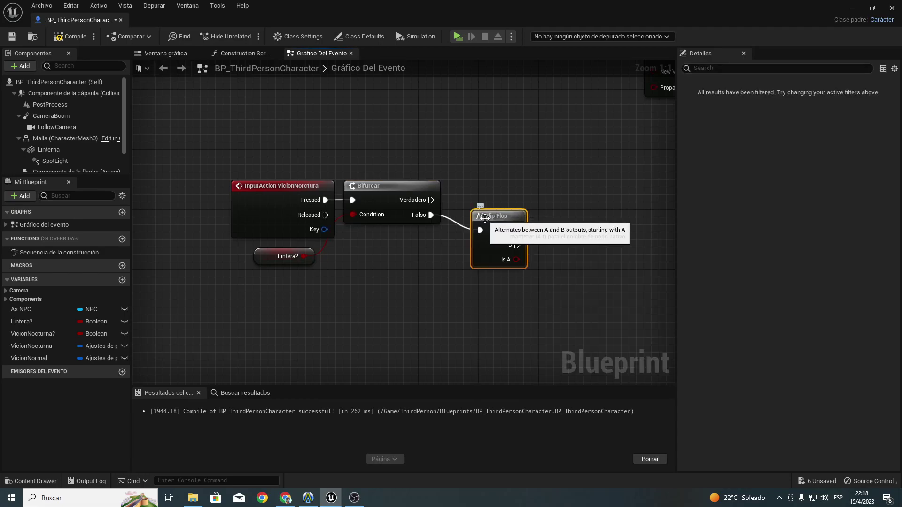
{"action": "right_click_drag", "start_coordinate": [488, 202], "coordinate": [358, 206]}
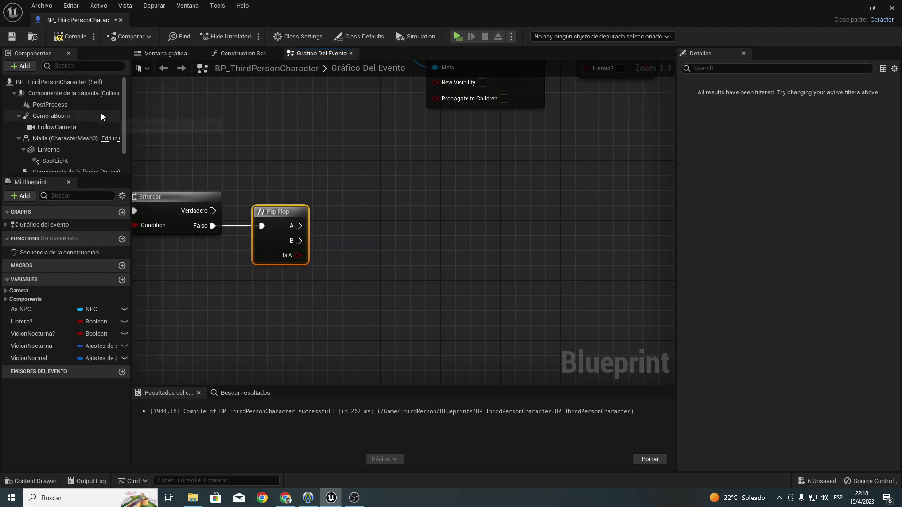
Step: Place a PostProcess reference and create a Set Settings node for it
{"action": "mouse_move", "coordinate": [50, 104]}
{"action": "left_mouse_down"}
{"action": "mouse_move", "coordinate": [303, 288]}
{"action": "mouse_move", "coordinate": [382, 279]}
{"action": "left_mouse_up"}
{"action": "type", "text": "setr"}
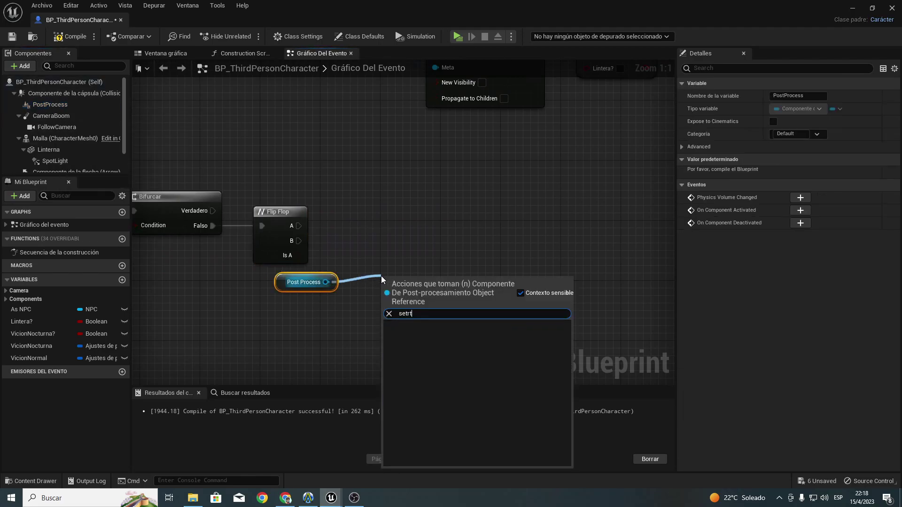
{"action": "key", "text": "BackSpace"}
{"action": "type", "text": "ti"}
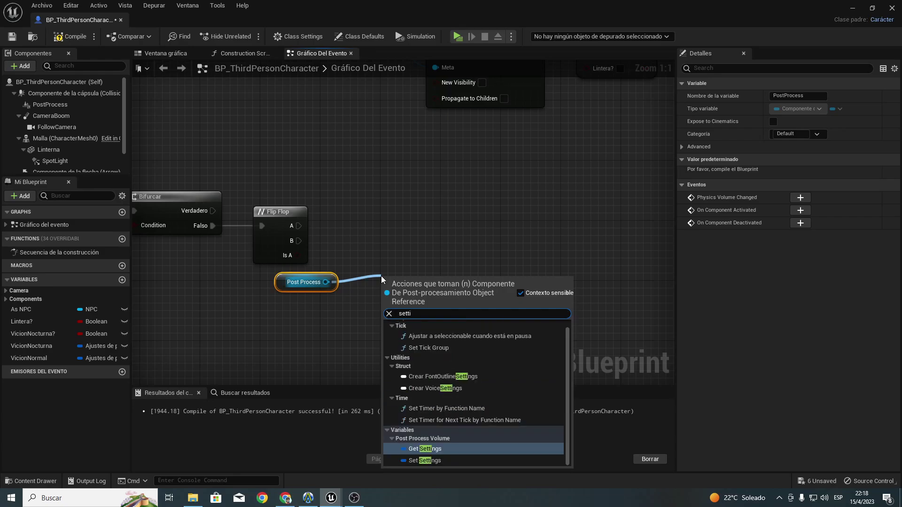
{"action": "key", "text": "Down"}
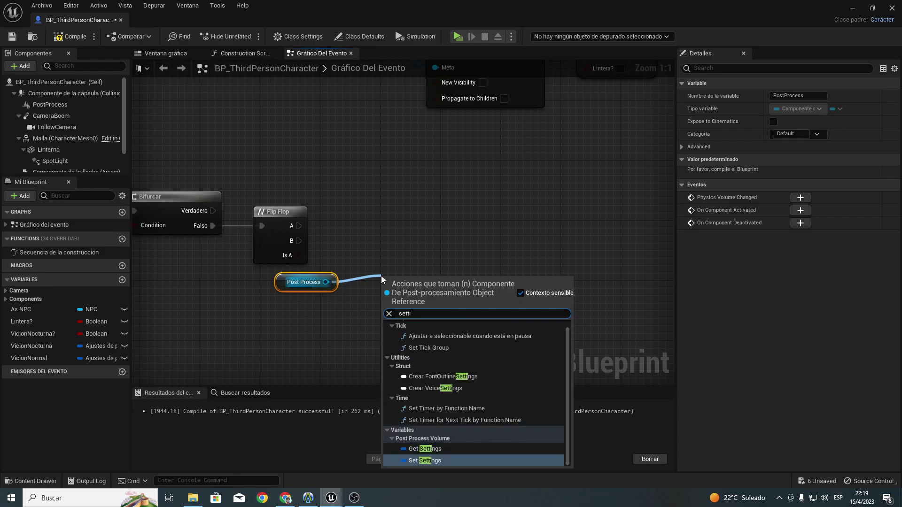
{"action": "key", "text": "Return"}
{"action": "left_click_drag", "start_coordinate": [404, 280], "coordinate": [413, 212]}
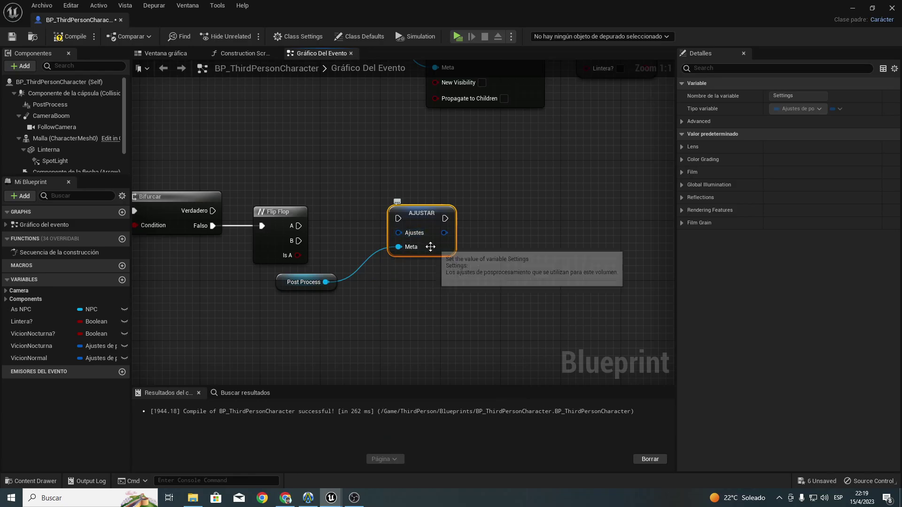
{"action": "left_click", "coordinate": [409, 272]}
Step: Duplicate the setter, wire Flip Flop A and B to each, and feed VicionNocturna into B
{"action": "key", "text": "ctrl+v"}
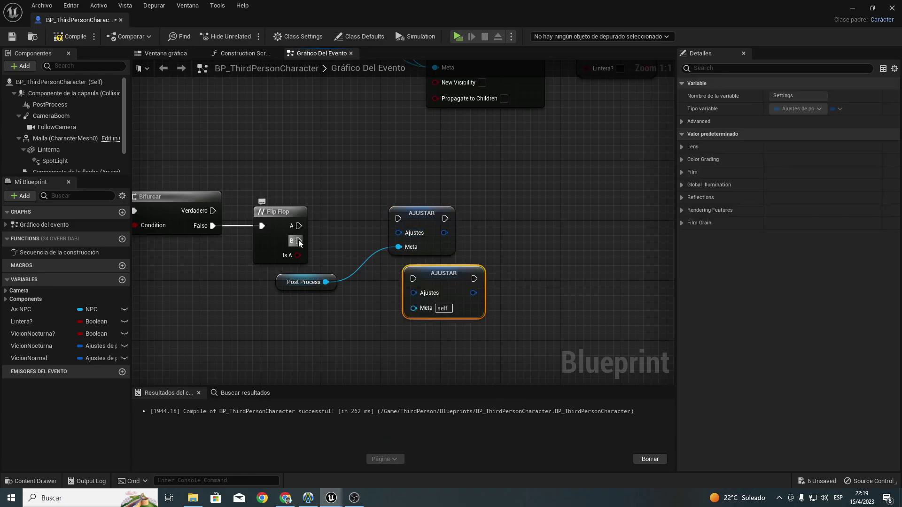
{"action": "left_click_drag", "start_coordinate": [298, 241], "coordinate": [413, 279]}
{"action": "left_click_drag", "start_coordinate": [326, 282], "coordinate": [413, 308]}
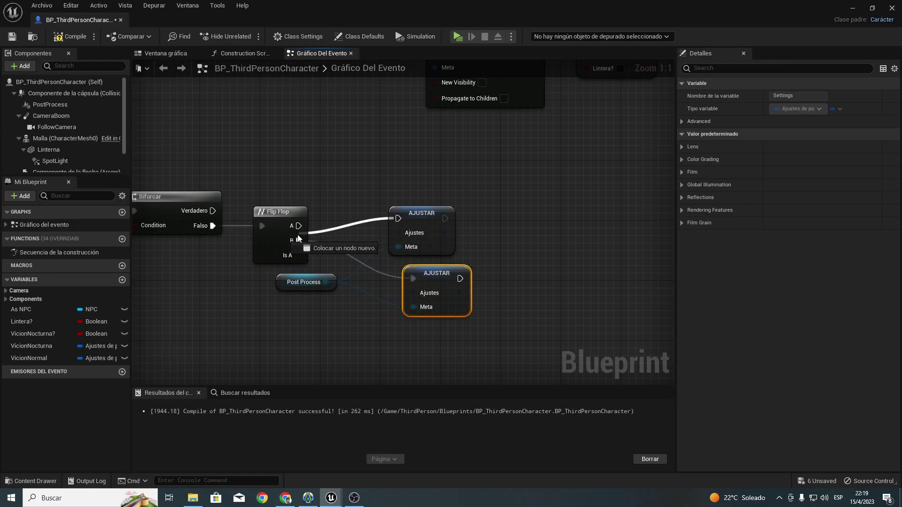
{"action": "mouse_move", "coordinate": [398, 219]}
{"action": "left_mouse_down"}
{"action": "mouse_move", "coordinate": [299, 226]}
{"action": "mouse_move", "coordinate": [466, 221]}
{"action": "mouse_move", "coordinate": [466, 198]}
{"action": "left_mouse_up"}
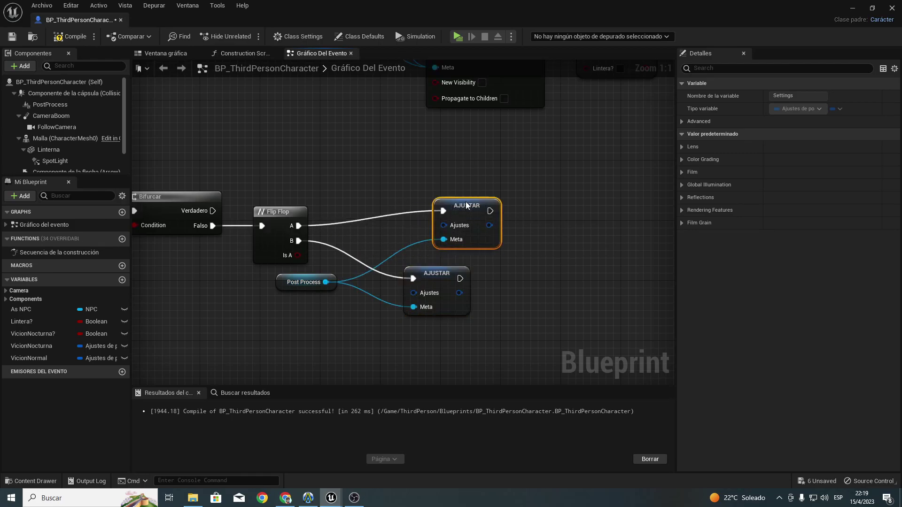
{"action": "left_click_drag", "start_coordinate": [442, 277], "coordinate": [464, 300]}
{"action": "right_click_drag", "start_coordinate": [464, 300], "coordinate": [526, 295]}
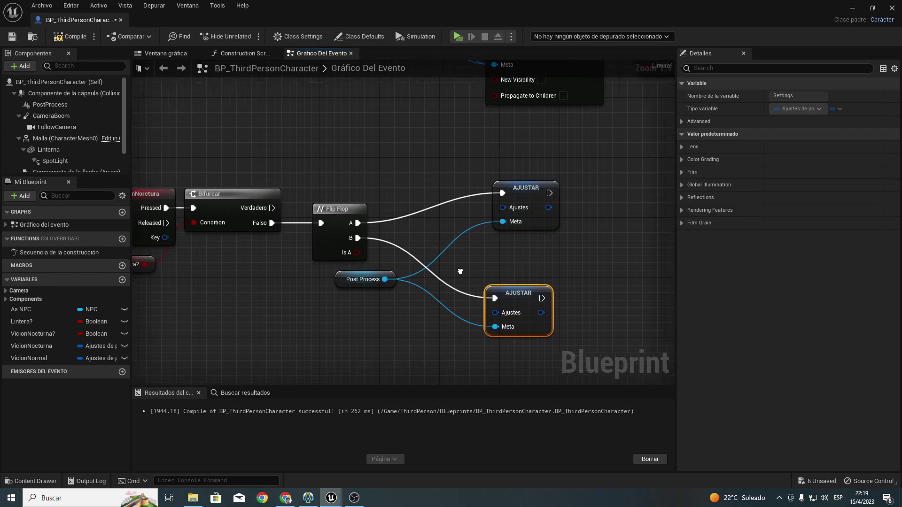
{"action": "mouse_move", "coordinate": [36, 346]}
{"action": "left_mouse_down"}
{"action": "mouse_move", "coordinate": [519, 317]}
{"action": "mouse_move", "coordinate": [511, 308]}
{"action": "left_mouse_up"}
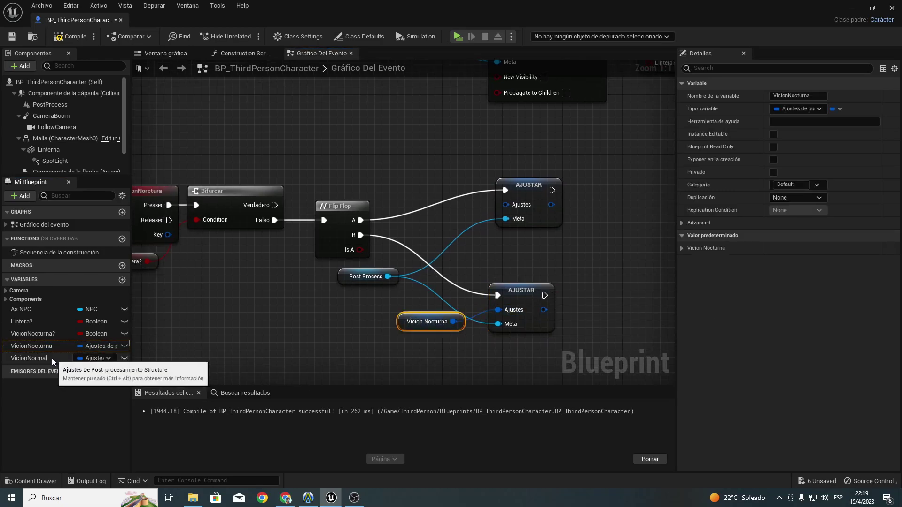
Step: Feed VicionNormal into the A-branch setter and expand VicionNocturna's default values
{"action": "left_click_drag", "start_coordinate": [51, 358], "coordinate": [512, 208]}
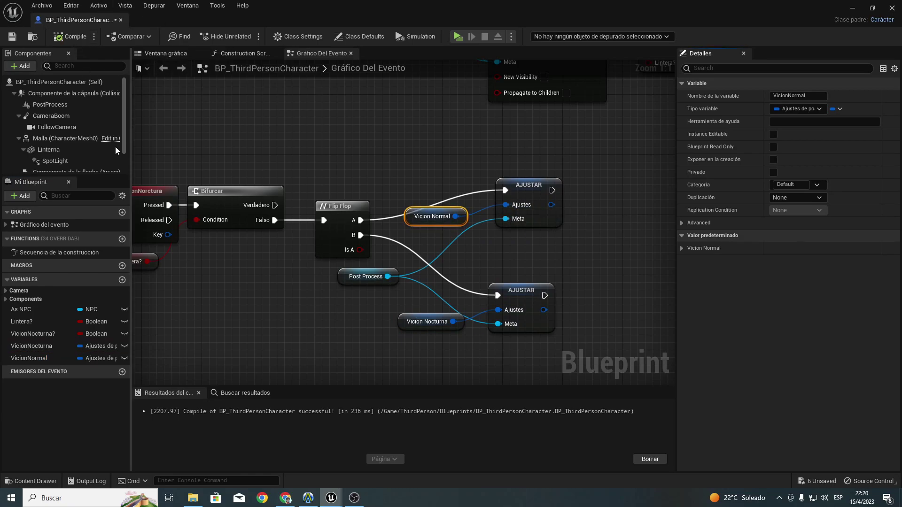
{"action": "left_click", "coordinate": [39, 348]}
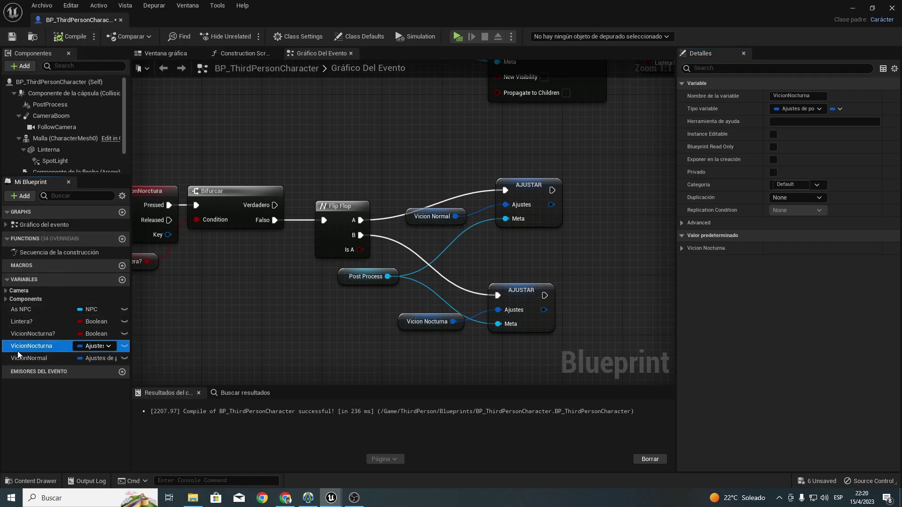
{"action": "left_click", "coordinate": [681, 249]}
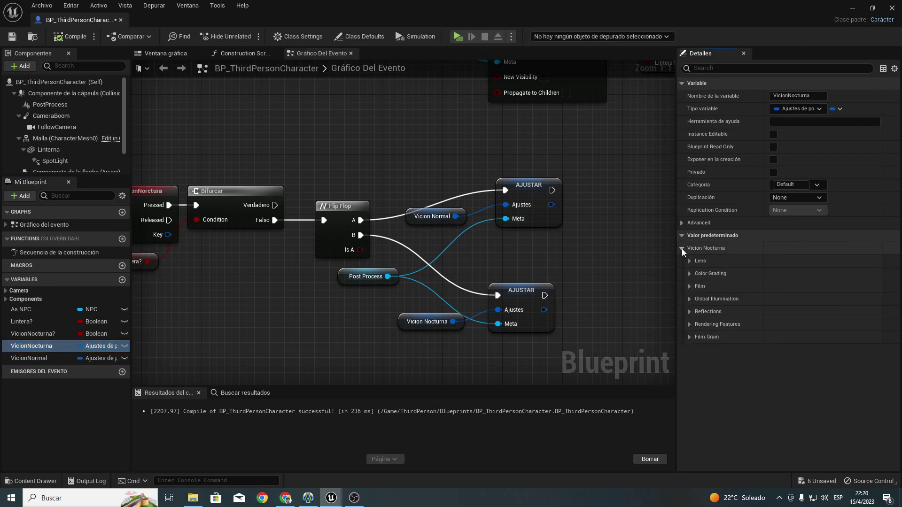
{"action": "left_click", "coordinate": [691, 274]}
{"action": "left_click", "coordinate": [691, 274]}
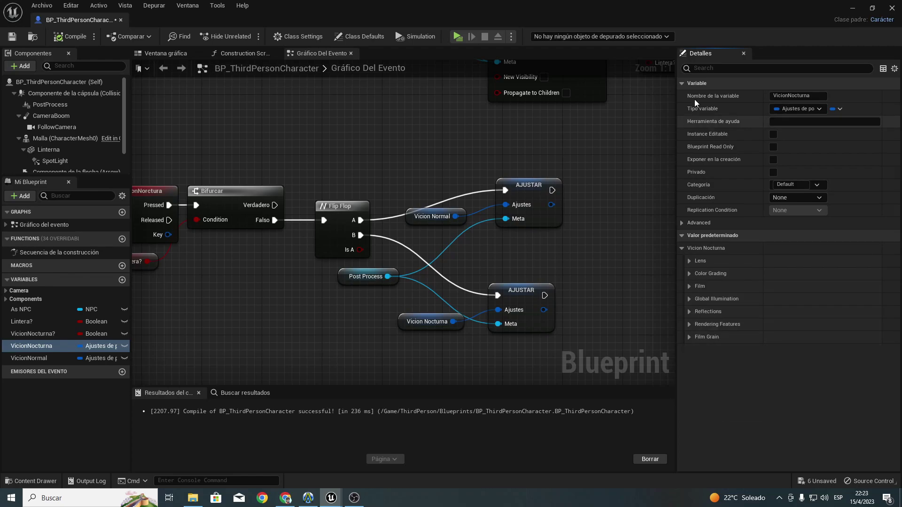
Step: Enable VicionNocturna's Scene Color Tint override and set it to bright green
{"action": "left_click", "coordinate": [707, 69]}
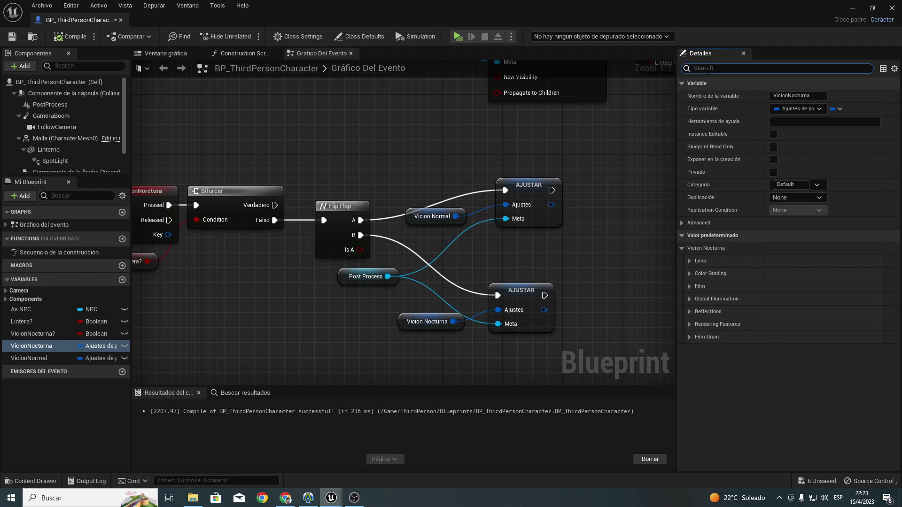
{"action": "type", "text": "sc"}
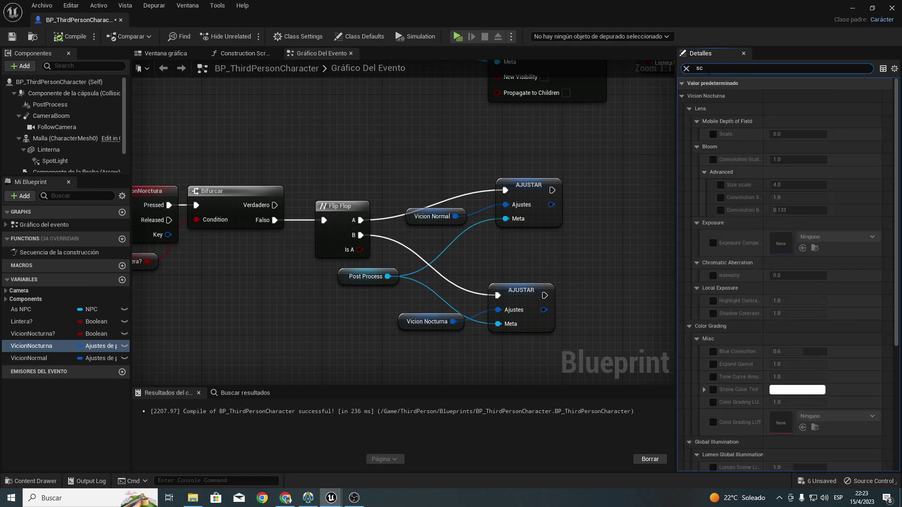
{"action": "type", "text": "ene"}
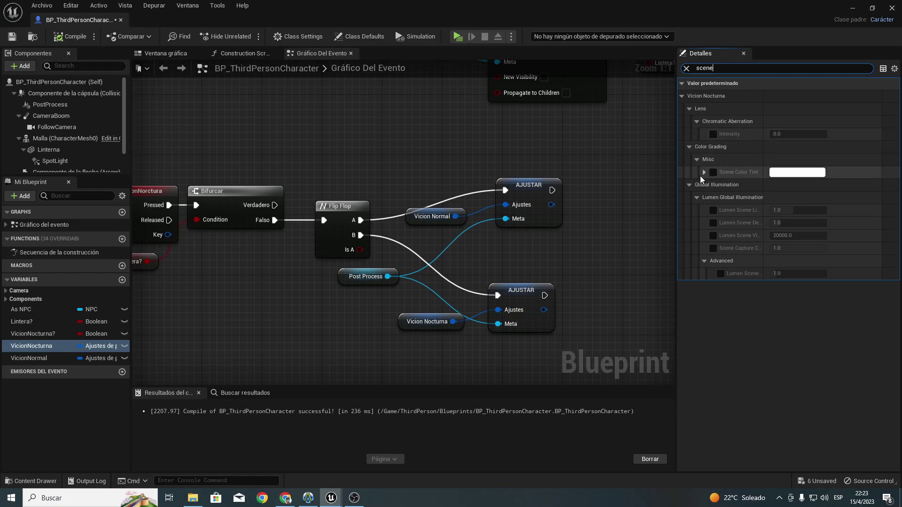
{"action": "left_click", "coordinate": [704, 173]}
{"action": "left_click", "coordinate": [705, 172]}
{"action": "left_click", "coordinate": [713, 172]}
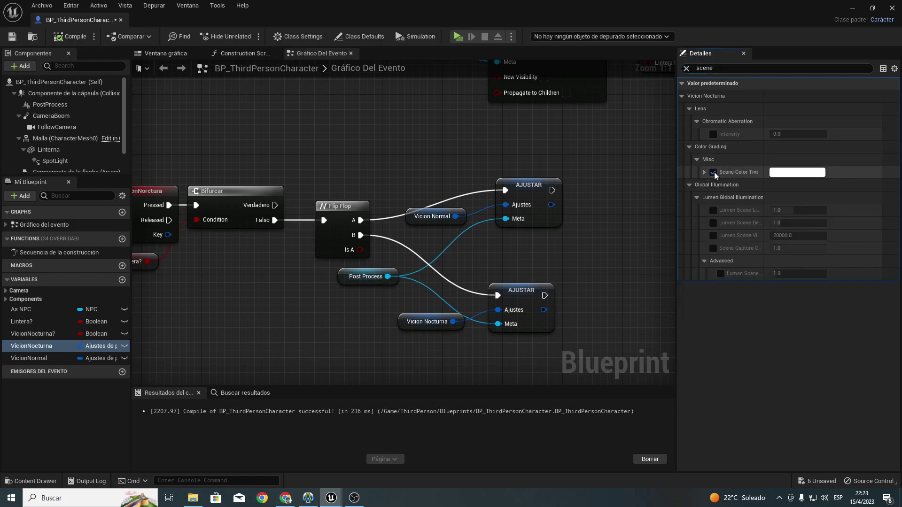
{"action": "left_click", "coordinate": [786, 173]}
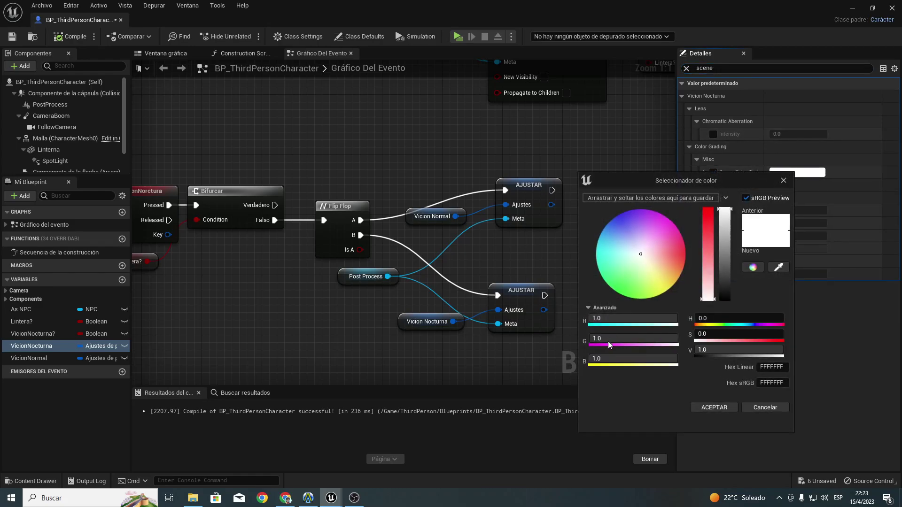
{"action": "left_click", "coordinate": [624, 296]}
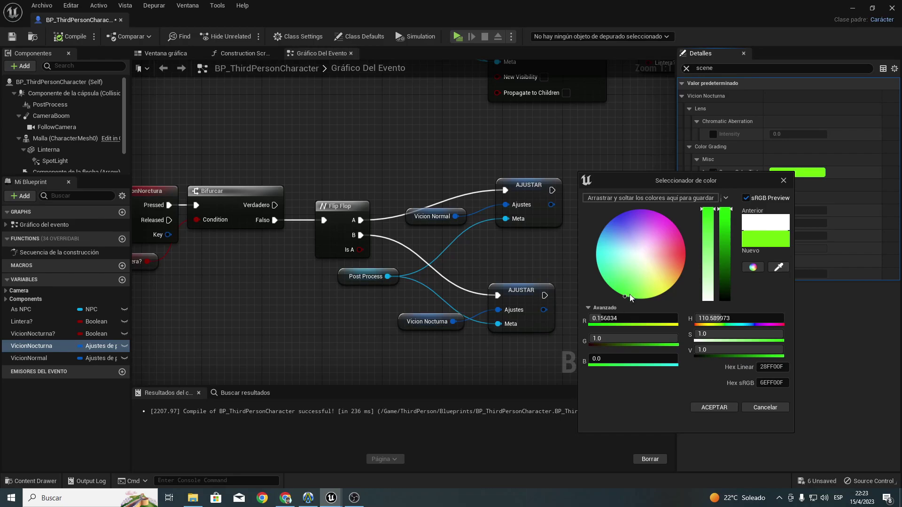
{"action": "left_click", "coordinate": [714, 408]}
Step: Enable the Film Grain Intensity override in VicionNocturna's defaults
{"action": "left_click", "coordinate": [686, 68]}
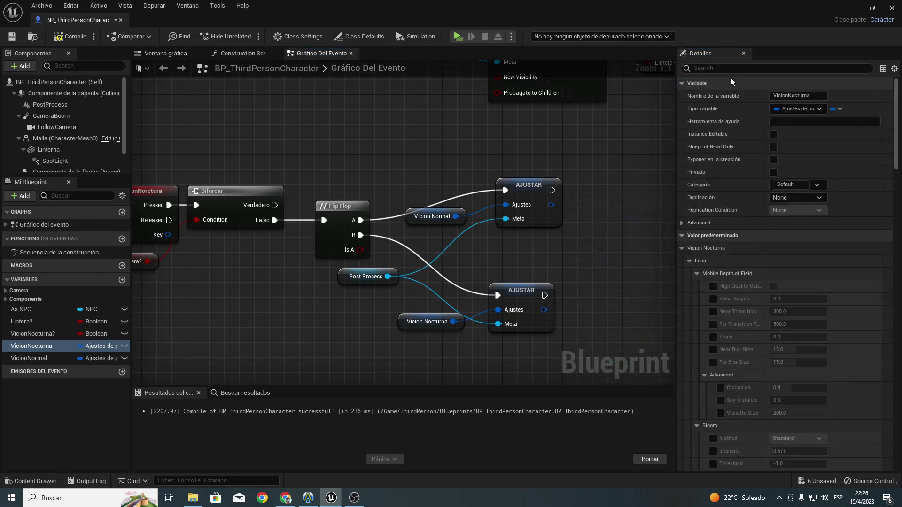
{"action": "left_click", "coordinate": [723, 68]}
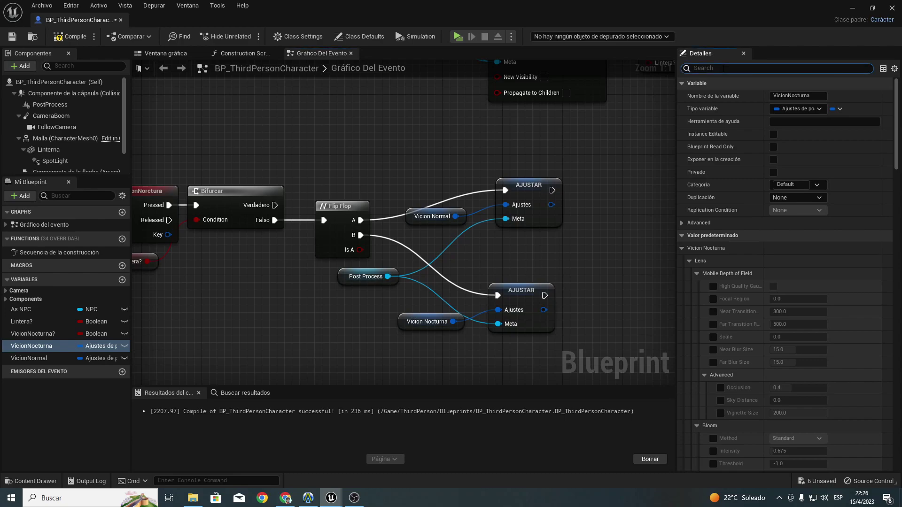
{"action": "type", "text": "grain"}
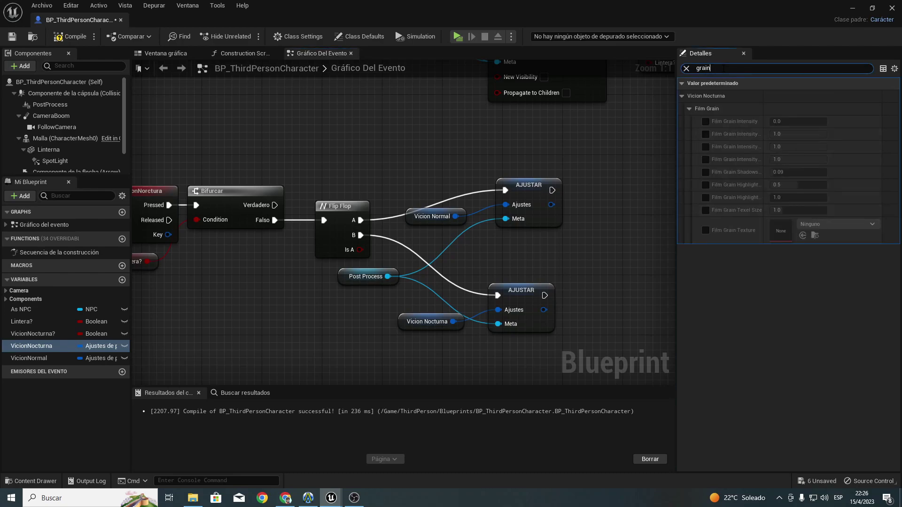
{"action": "left_click", "coordinate": [705, 122]}
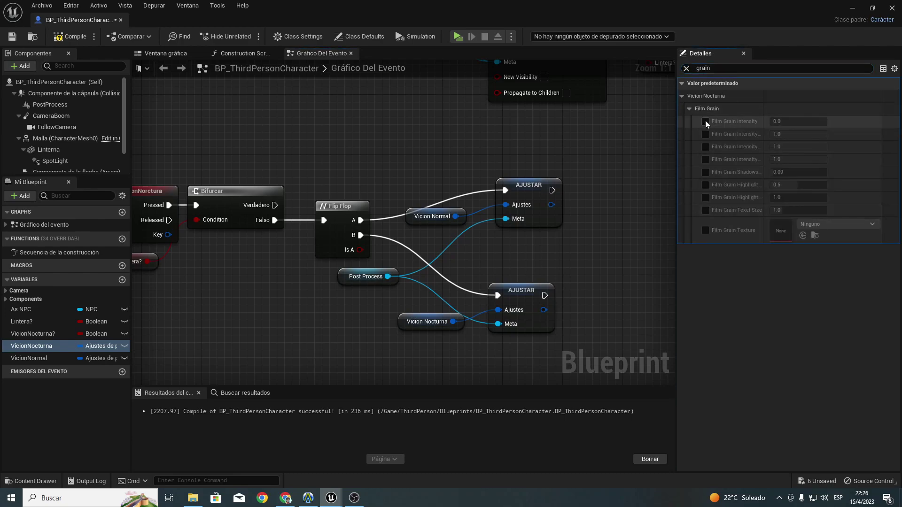
{"action": "left_click", "coordinate": [705, 121]}
{"action": "left_click", "coordinate": [781, 120]}
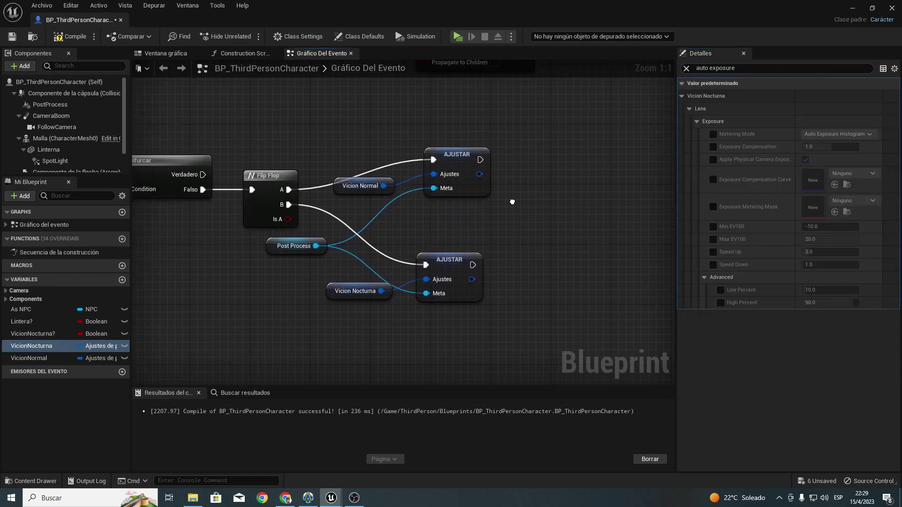
Step: Add a VicionNocturna? setter after the A-branch Ajustar node and tick it to true
{"action": "right_click_drag", "start_coordinate": [519, 254], "coordinate": [638, 200]}
{"action": "right_click_drag", "start_coordinate": [159, 230], "coordinate": [326, 268]}
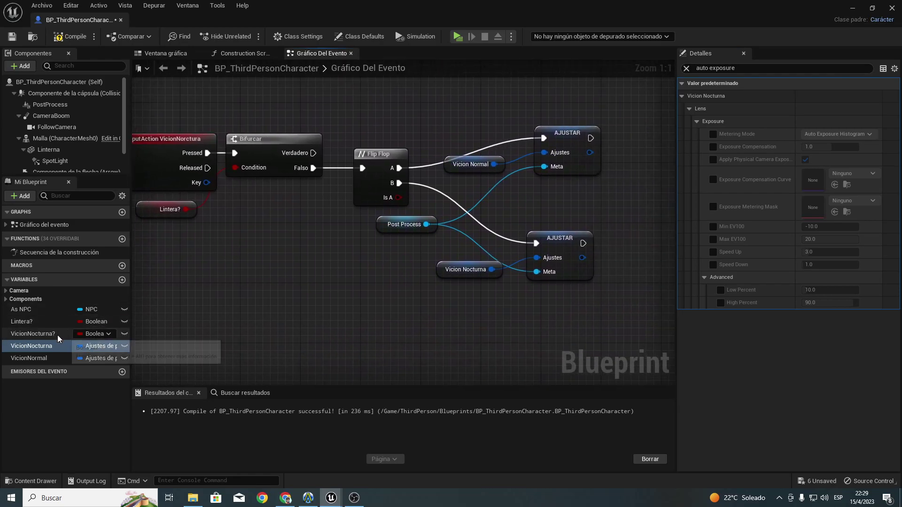
{"action": "left_click_drag", "start_coordinate": [32, 334], "coordinate": [634, 123]}
{"action": "left_click", "coordinate": [669, 149]}
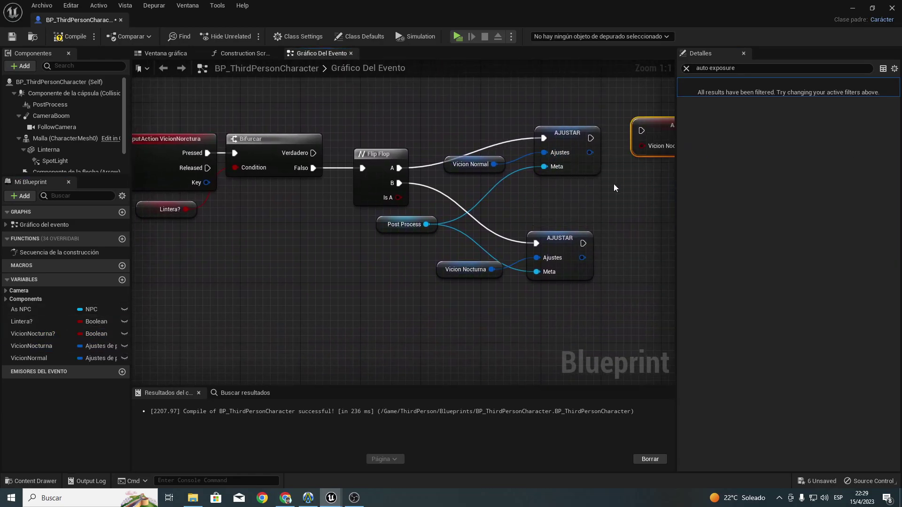
{"action": "right_click_drag", "start_coordinate": [617, 139], "coordinate": [388, 174]}
{"action": "left_click_drag", "start_coordinate": [361, 173], "coordinate": [413, 165]}
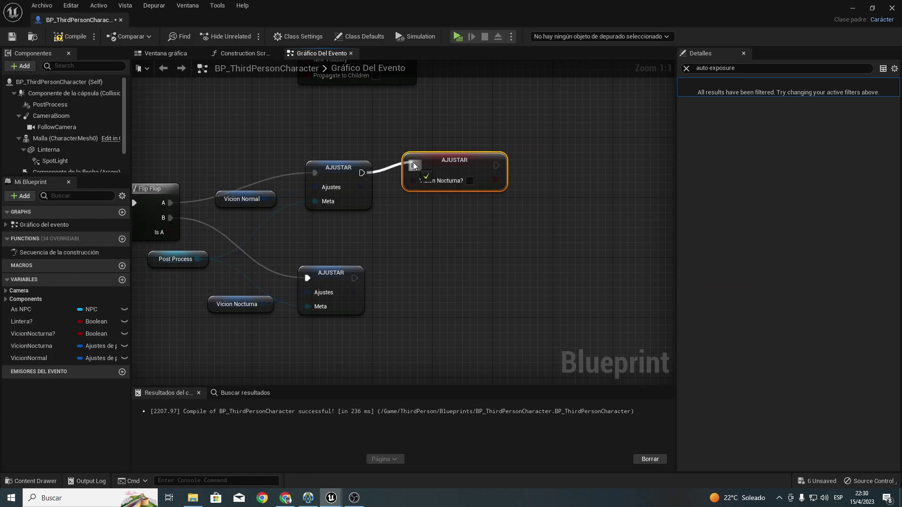
{"action": "left_click", "coordinate": [470, 181]}
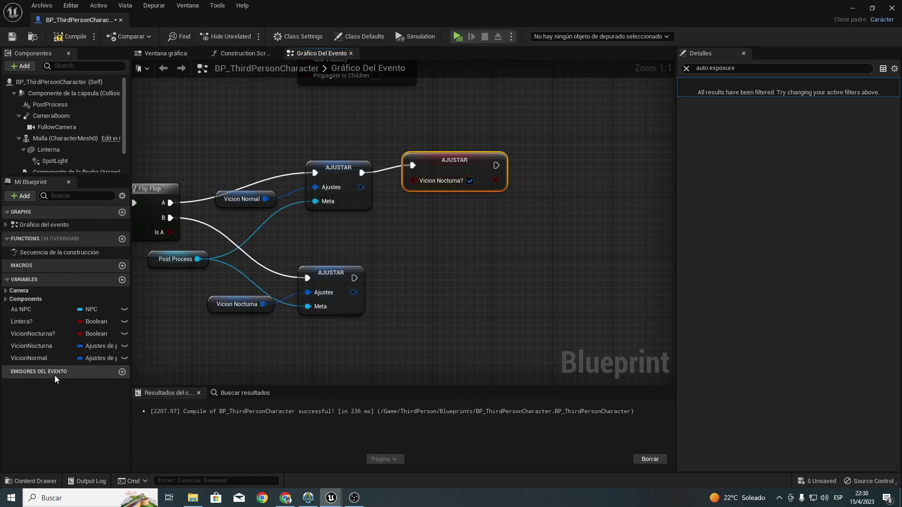
Step: Chain an unticked copy of the VicionNocturna? setter after the B-branch Ajustar node
{"action": "left_click_drag", "start_coordinate": [35, 358], "coordinate": [430, 263]}
{"action": "left_click", "coordinate": [434, 284]}
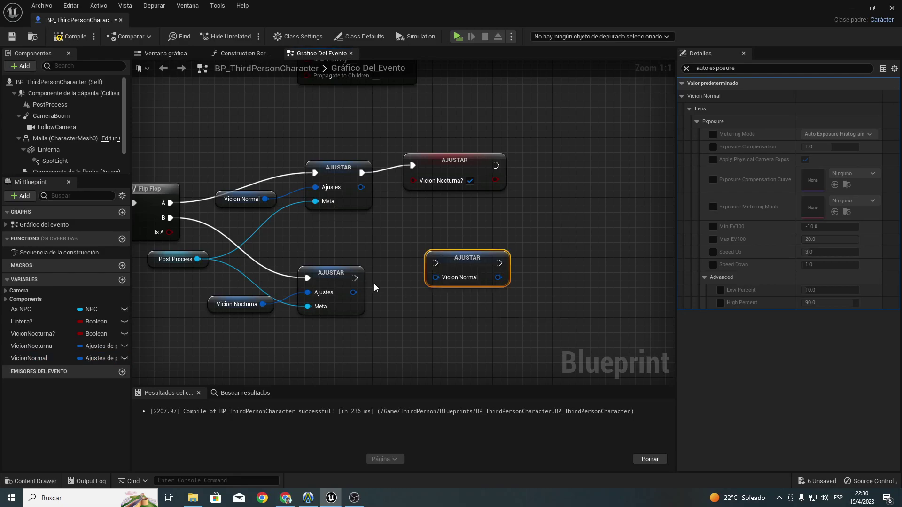
{"action": "left_click_drag", "start_coordinate": [354, 278], "coordinate": [432, 264]}
{"action": "key", "text": "Delete"}
{"action": "left_click", "coordinate": [463, 157]}
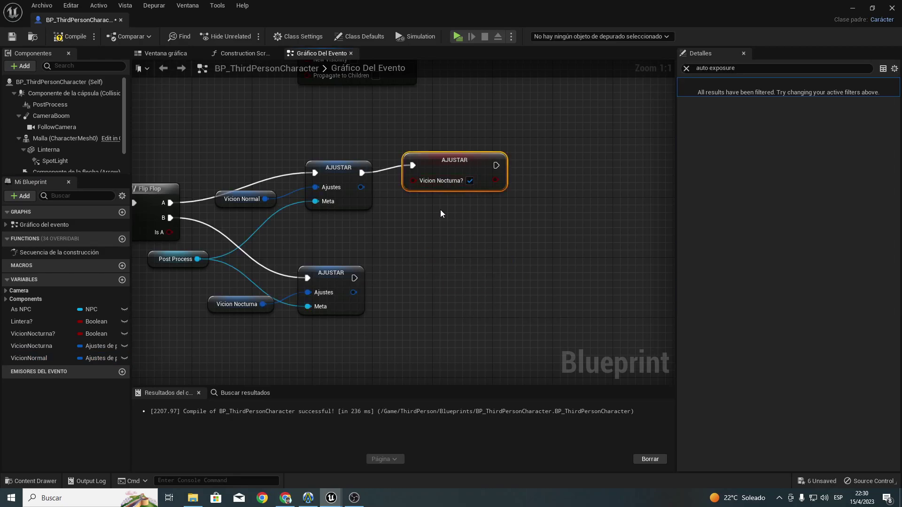
{"action": "key", "text": "ctrl+c"}
{"action": "key", "text": "ctrl+v"}
{"action": "left_click_drag", "start_coordinate": [355, 278], "coordinate": [397, 286]}
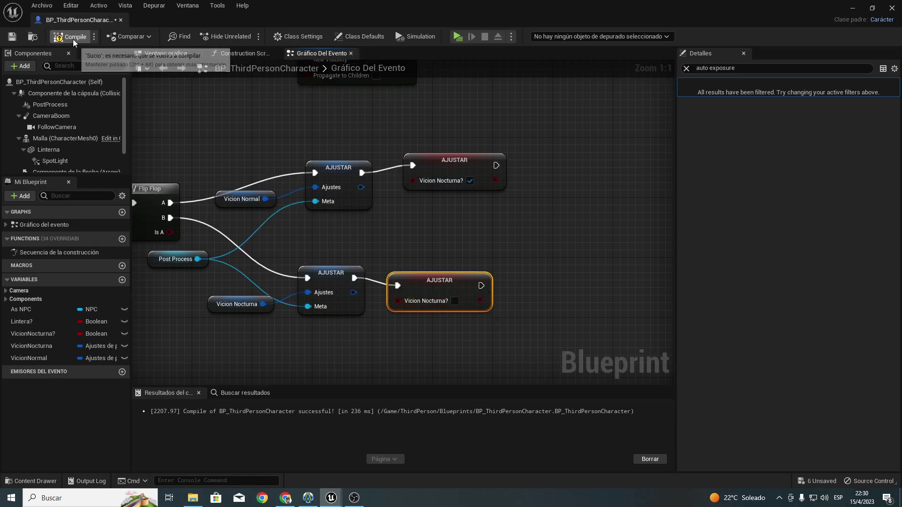
Step: Play the game and walk the character toward the dark wall to test
{"action": "left_click", "coordinate": [462, 37]}
{"action": "left_click", "coordinate": [476, 152]}
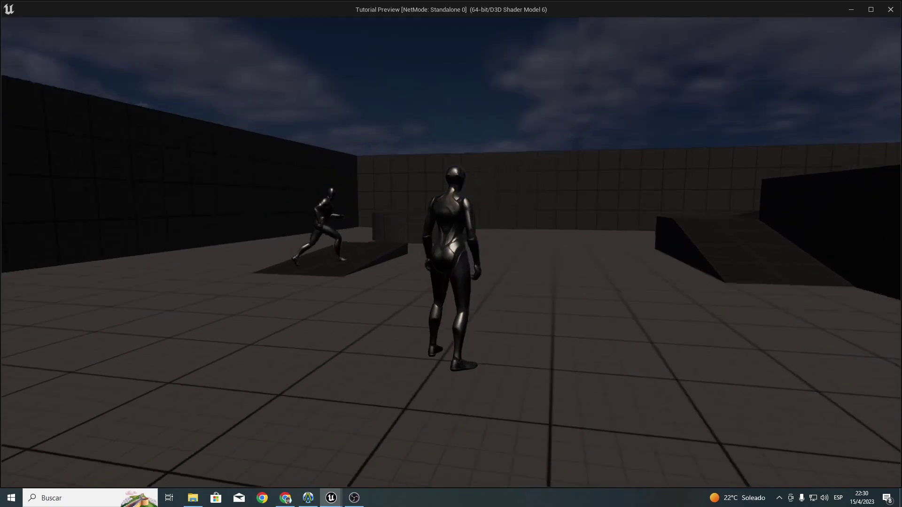
{"action": "key", "text": "w"}
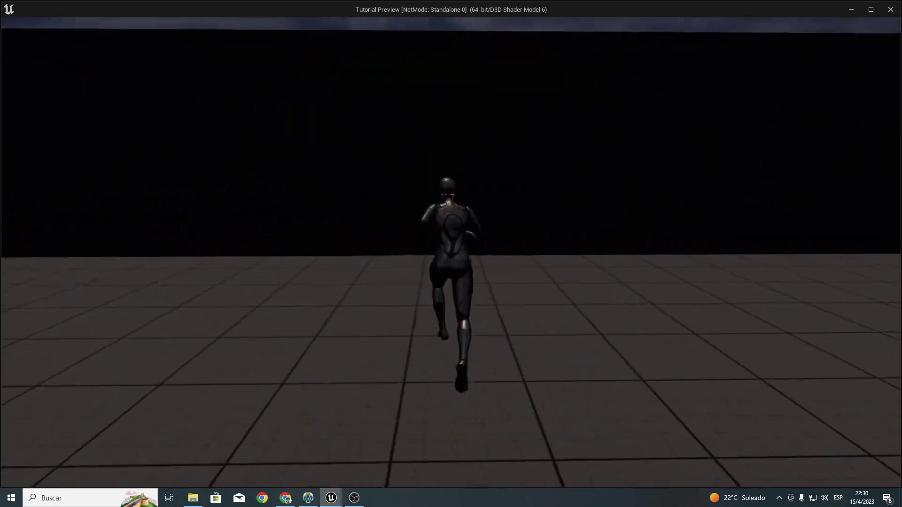
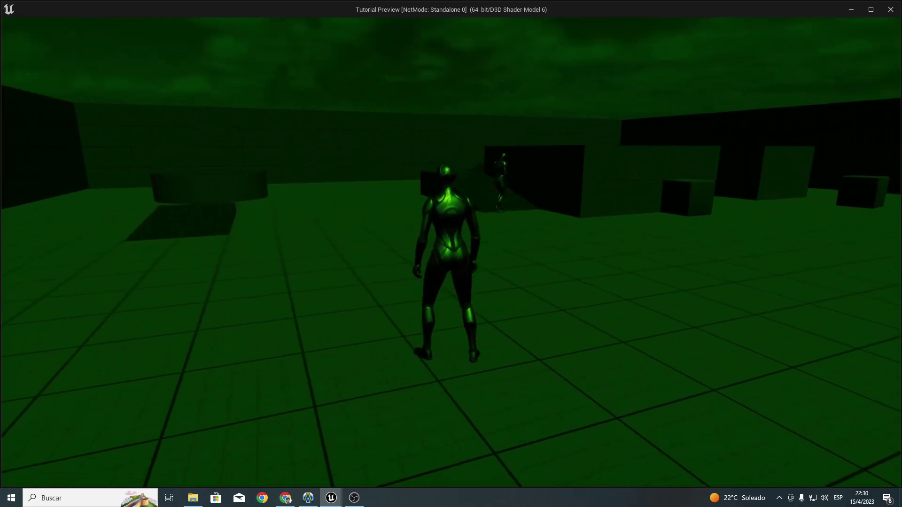
Step: Run the character left and forward across the floor in the play window
{"action": "key", "text": "a"}
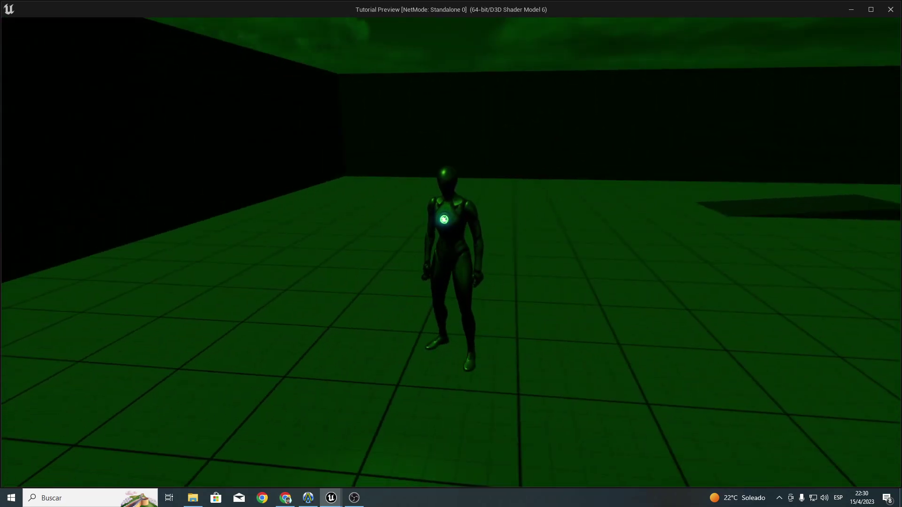
{"action": "key", "text": "w"}
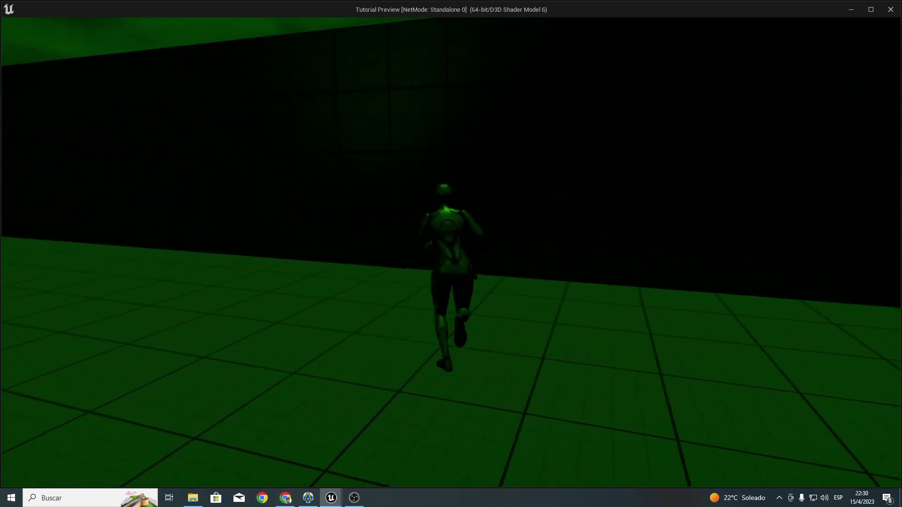
Step: Stop the play test, then uncheck Vicion Nocturna? on the upper SET node and check it on the lower one
{"action": "key", "text": "Escape"}
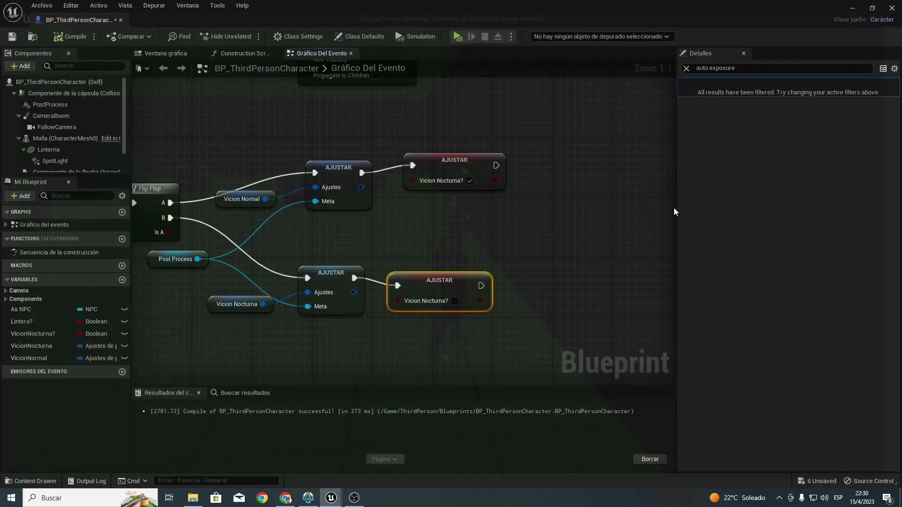
{"action": "mouse_move", "coordinate": [461, 222]}
{"action": "right_mouse_down"}
{"action": "mouse_move", "coordinate": [603, 247]}
{"action": "mouse_move", "coordinate": [478, 200]}
{"action": "right_mouse_up"}
{"action": "right_click_drag", "start_coordinate": [424, 183], "coordinate": [527, 159]}
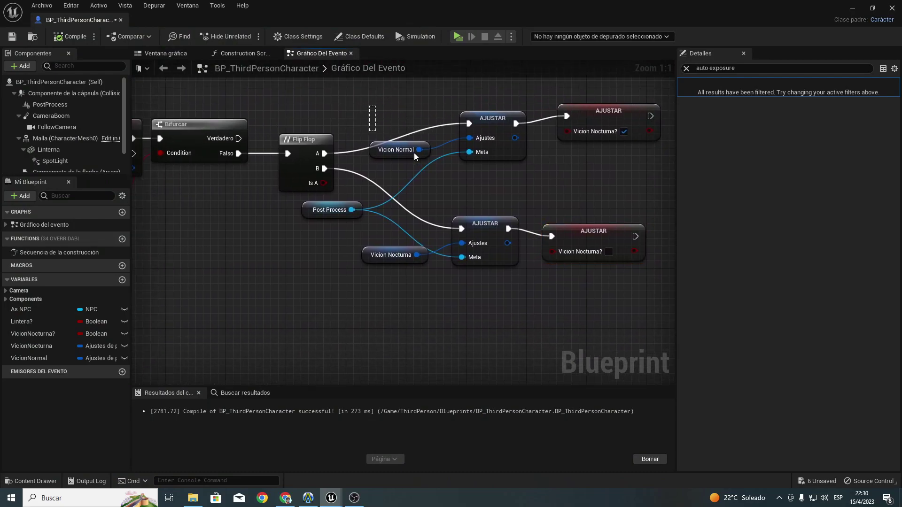
{"action": "left_click_drag", "start_coordinate": [413, 153], "coordinate": [534, 166]}
{"action": "right_click_drag", "start_coordinate": [533, 165], "coordinate": [467, 183]}
{"action": "left_click", "coordinate": [557, 148]}
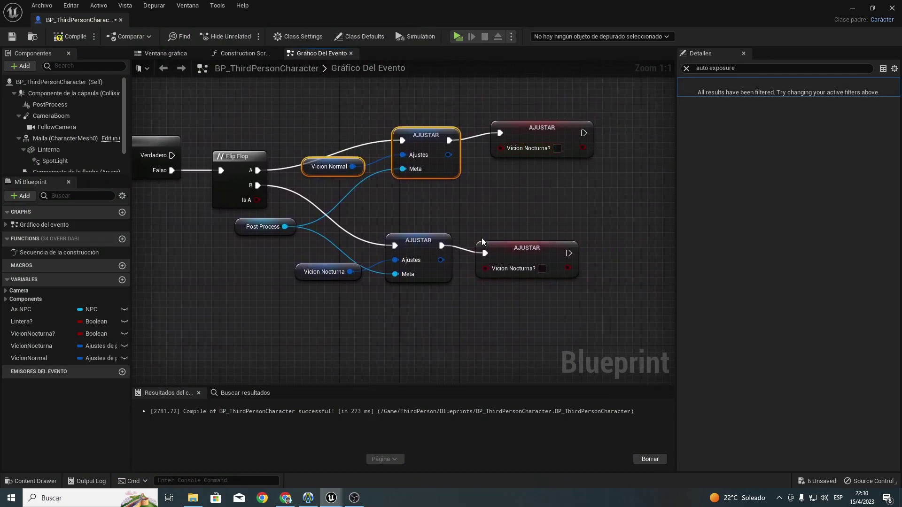
{"action": "left_click", "coordinate": [542, 268]}
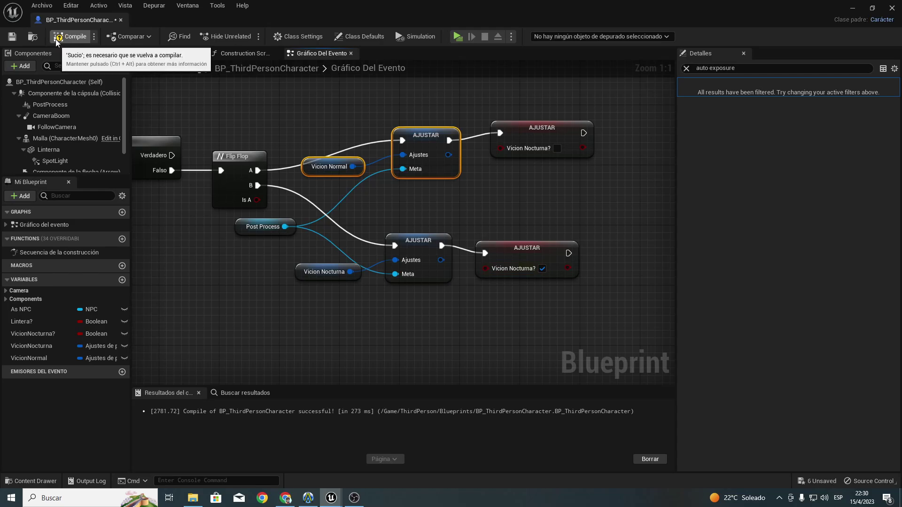
Step: Play-test the character: toggle night vision on, off and on again, turn the flashlight off, then stop
{"action": "left_click", "coordinate": [461, 36]}
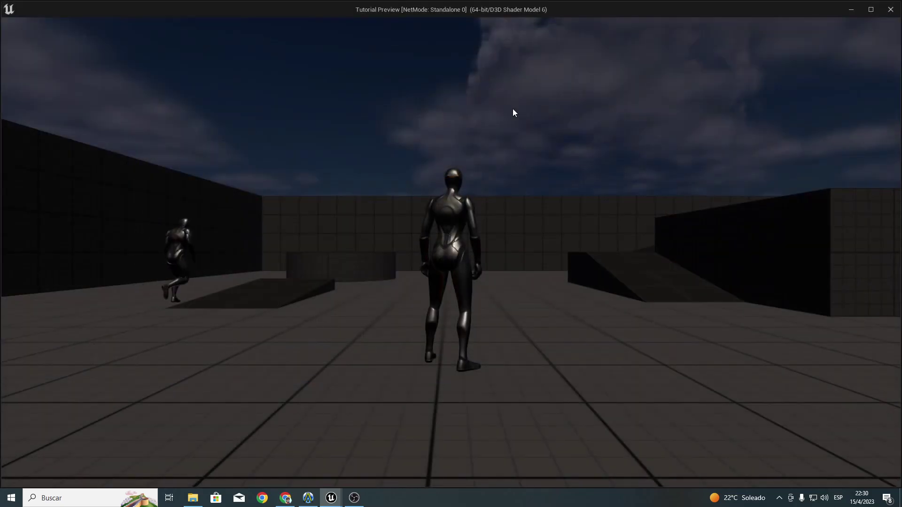
{"action": "key", "text": "n"}
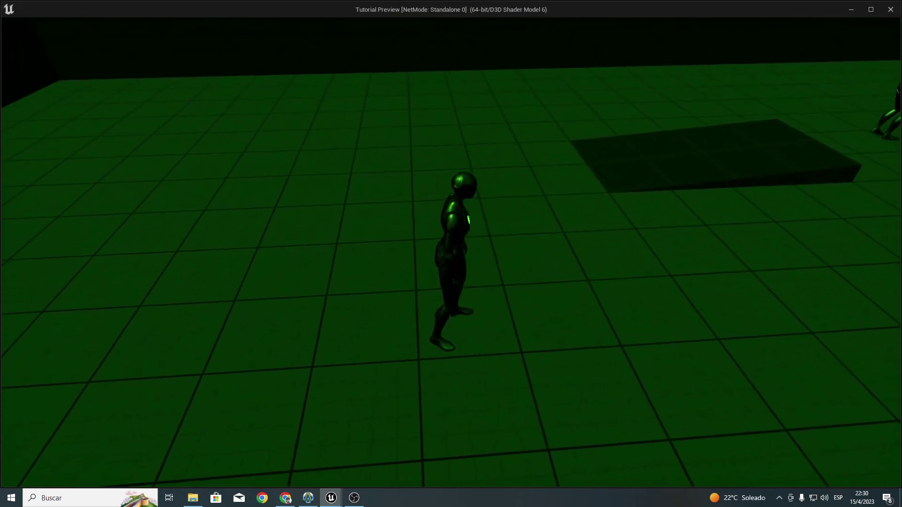
{"action": "key", "text": "w"}
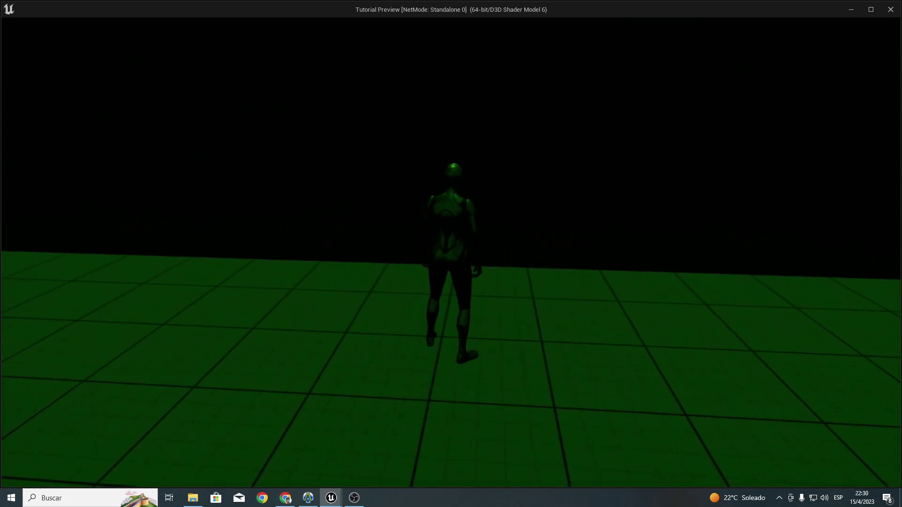
{"action": "key", "text": "n"}
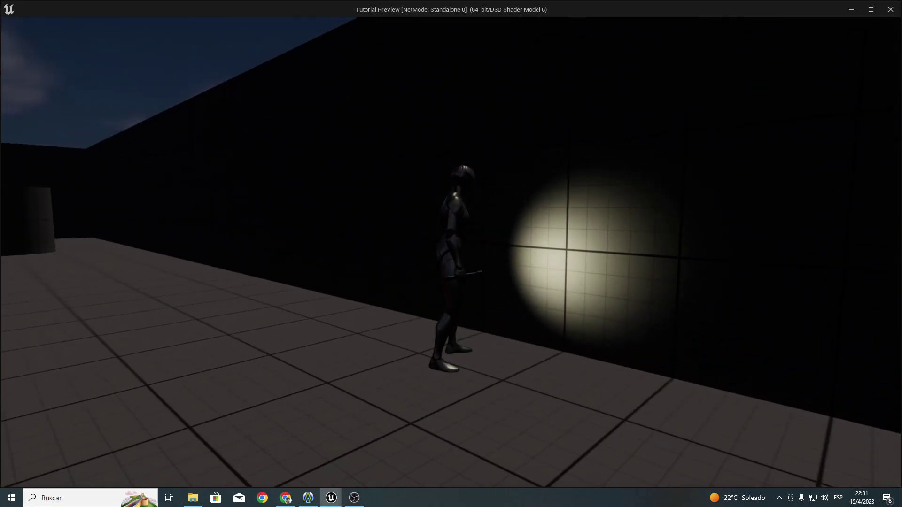
{"action": "key", "text": "f"}
{"action": "key", "text": "n"}
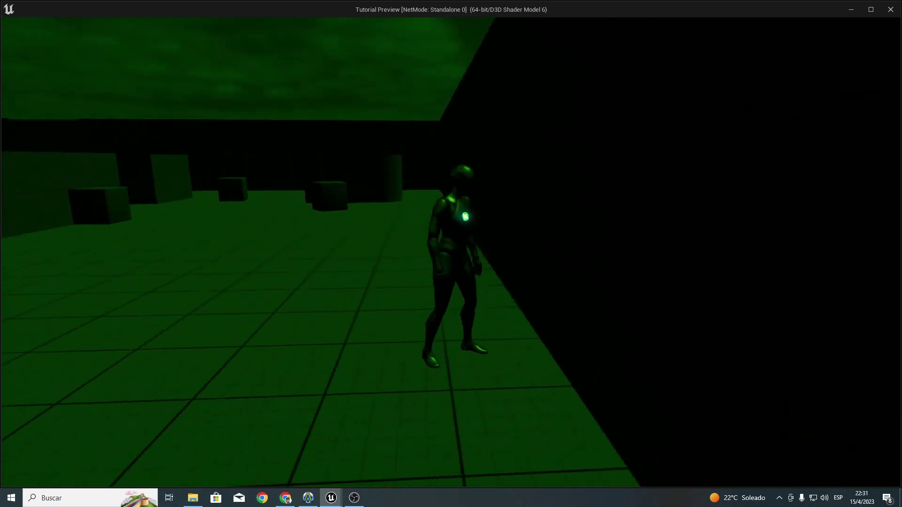
{"action": "key", "text": "w"}
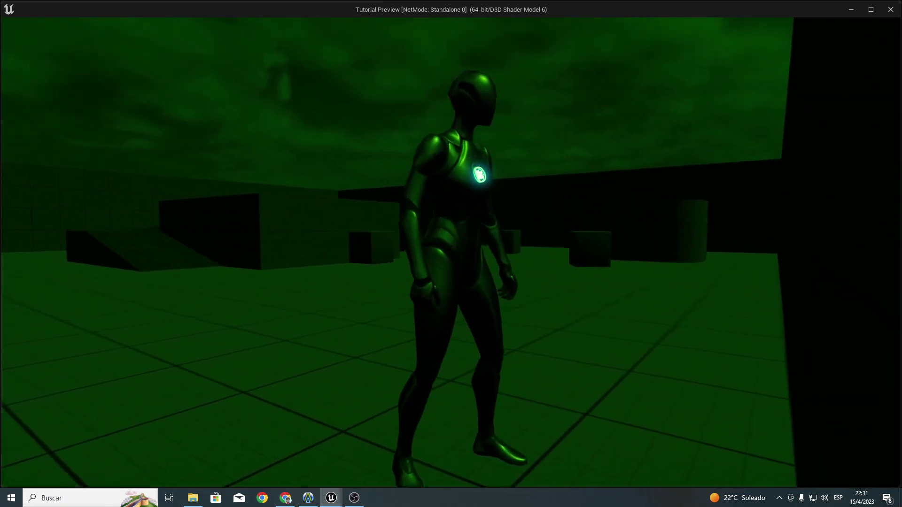
{"action": "key", "text": "Escape"}
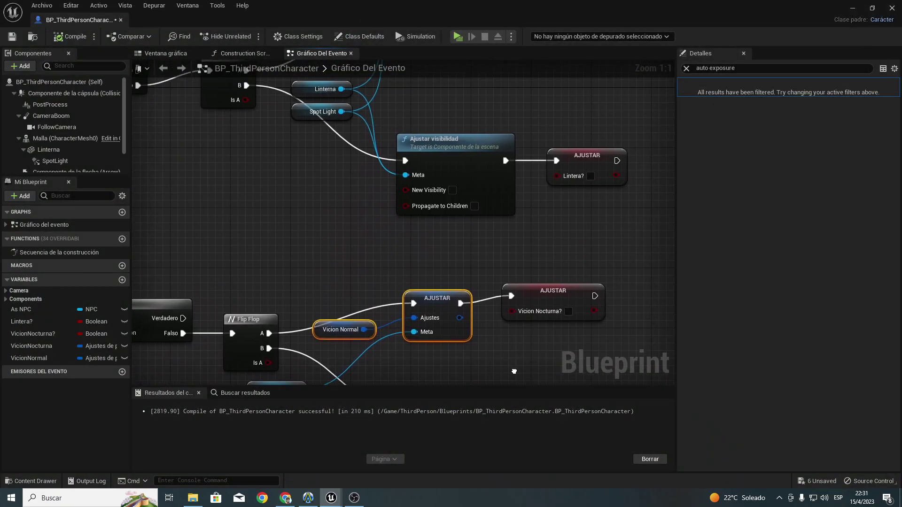
Step: Line up the upper and lower SET Vicion Nocturna? nodes in the event graph
{"action": "right_click_drag", "start_coordinate": [473, 206], "coordinate": [390, 238]}
{"action": "scroll", "coordinate": [390, 238], "scroll_direction": "down", "scroll_amount": 4}
{"action": "scroll", "coordinate": [379, 145], "scroll_direction": "up", "scroll_amount": 2}
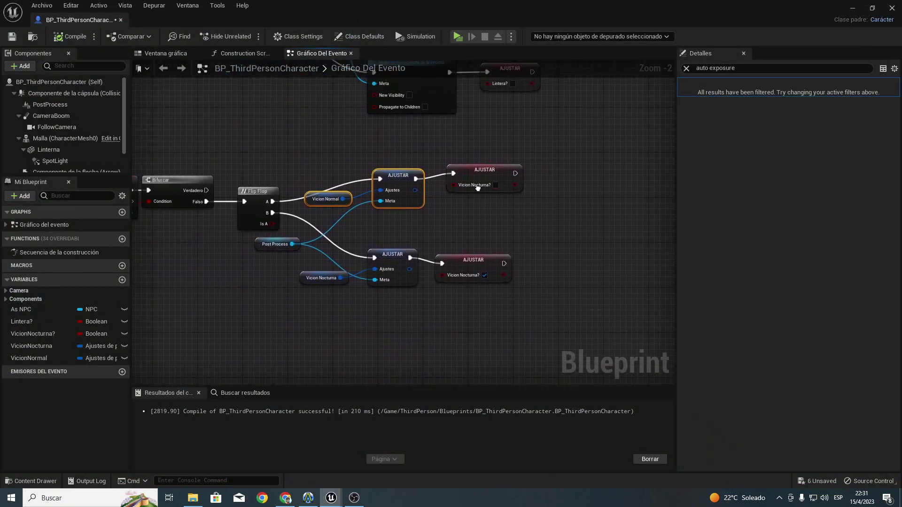
{"action": "right_click_drag", "start_coordinate": [379, 146], "coordinate": [280, 161]}
{"action": "left_click_drag", "start_coordinate": [403, 192], "coordinate": [391, 198]}
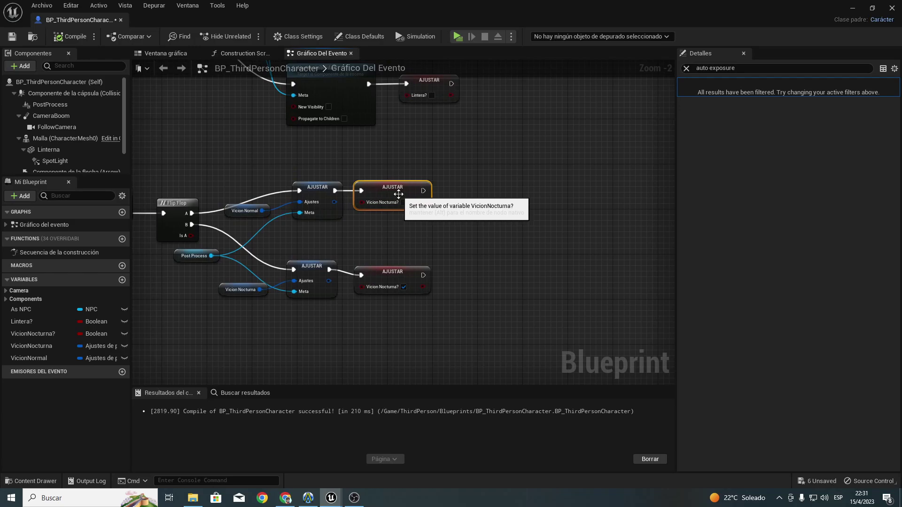
{"action": "left_click_drag", "start_coordinate": [384, 272], "coordinate": [378, 266]}
Step: Deselect the setter node and switch to the Ventana gráfica (Viewport) tab
{"action": "right_click_drag", "start_coordinate": [85, 212], "coordinate": [239, 209]}
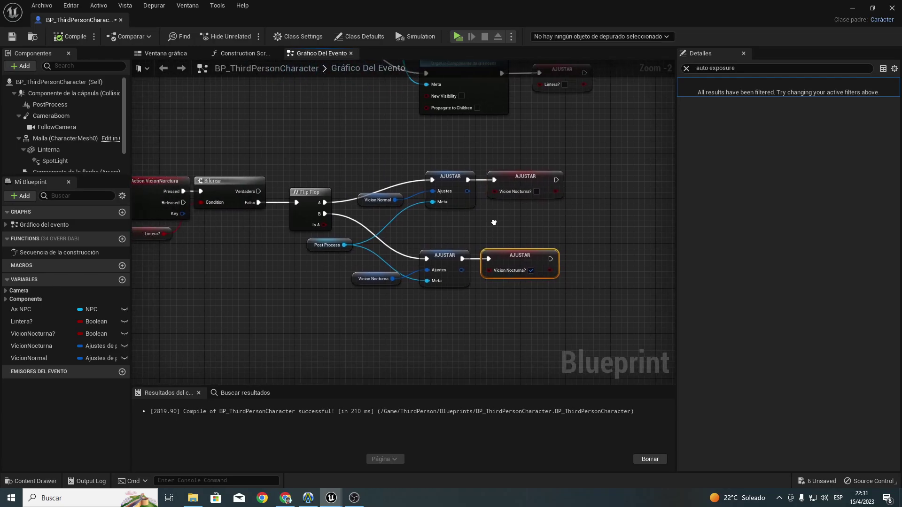
{"action": "left_click", "coordinate": [407, 136]}
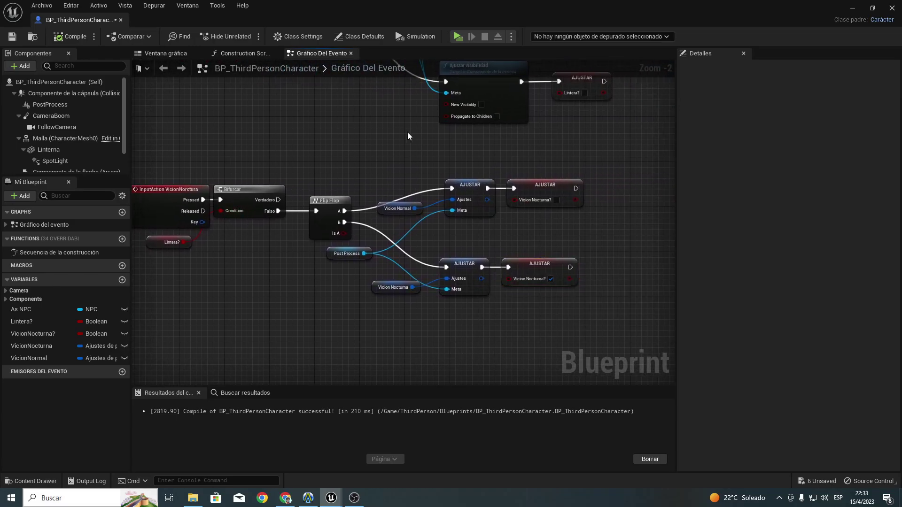
{"action": "left_click", "coordinate": [153, 54]}
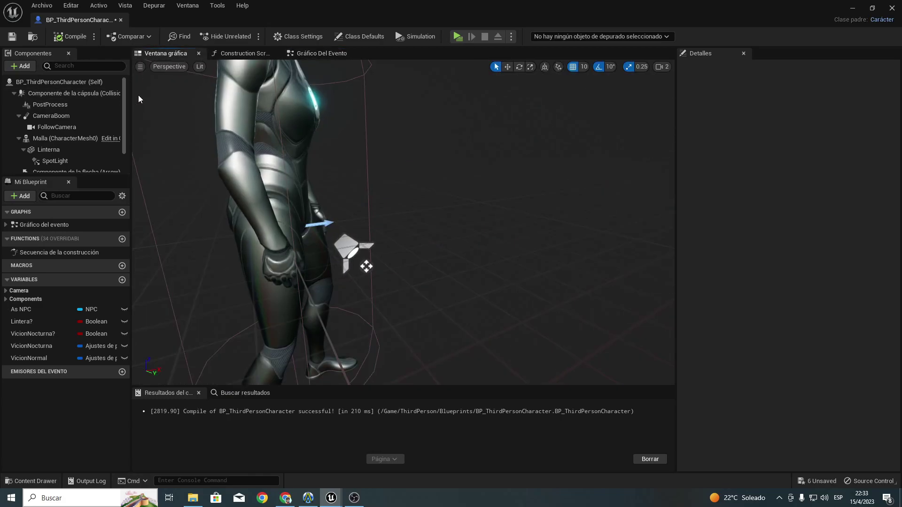
Step: Paste a second spotlight, SpotLight1, and attach it under FollowCamera in the Components tree
{"action": "left_click", "coordinate": [54, 160]}
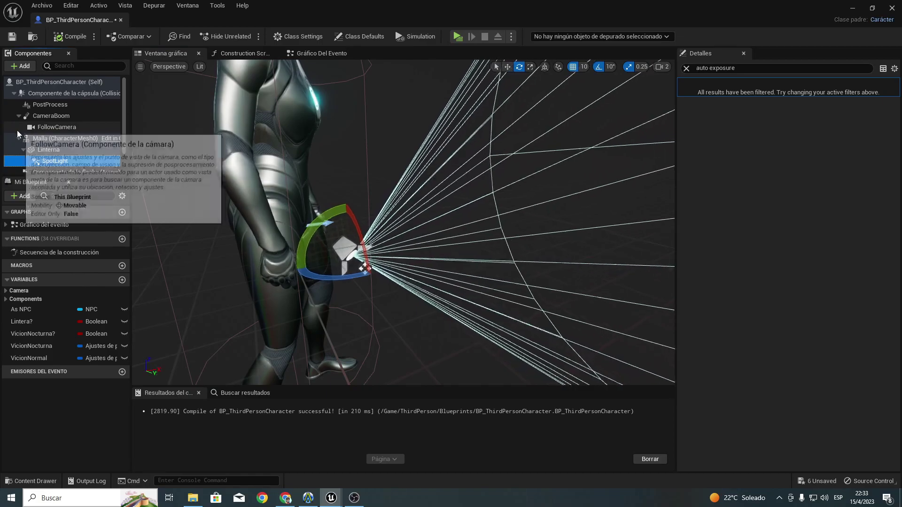
{"action": "left_click", "coordinate": [46, 140]}
{"action": "key", "text": "ctrl+v"}
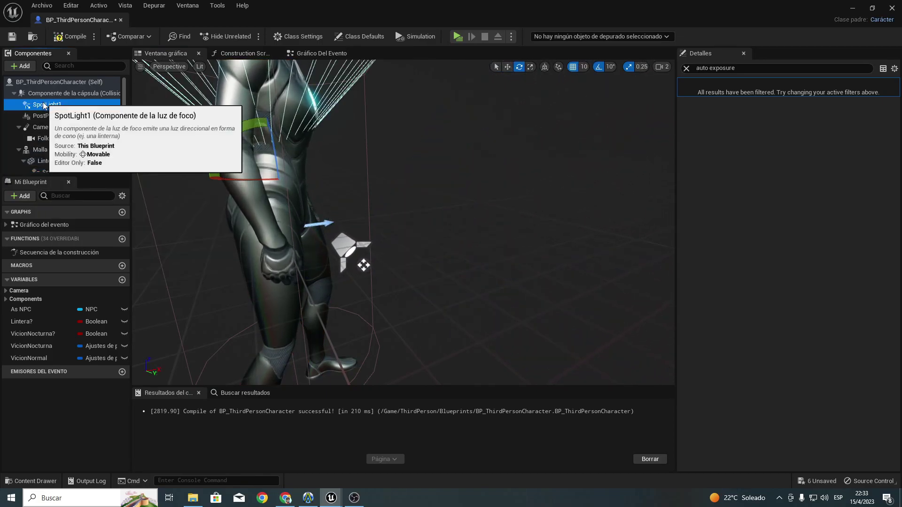
{"action": "left_click_drag", "start_coordinate": [47, 104], "coordinate": [69, 114]}
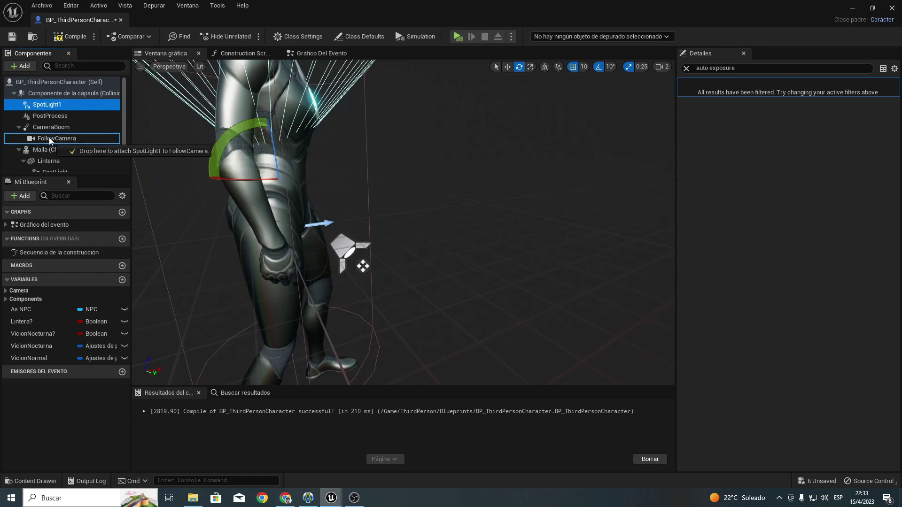
{"action": "left_click_drag", "start_coordinate": [49, 138], "coordinate": [66, 138]}
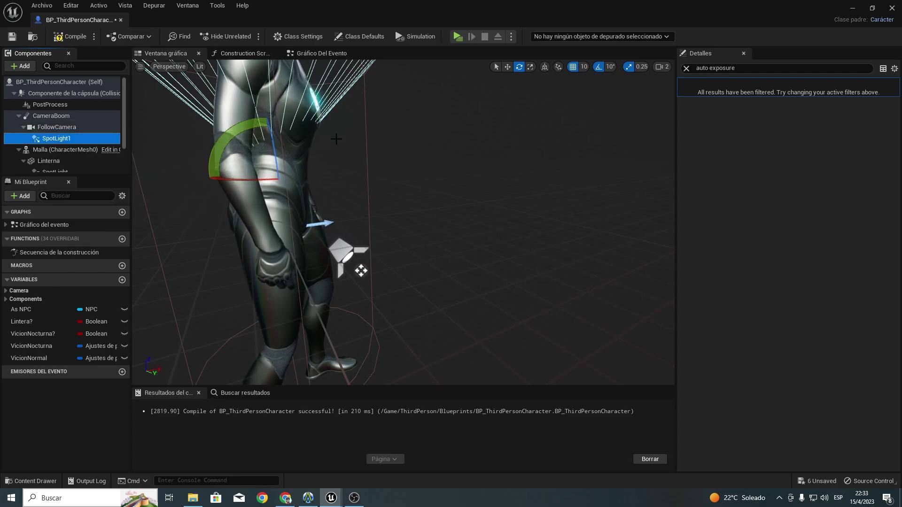
Step: Rotate SpotLight1 -90 pitch so it shines forward from the character
{"action": "right_click_drag", "start_coordinate": [335, 139], "coordinate": [383, 139]}
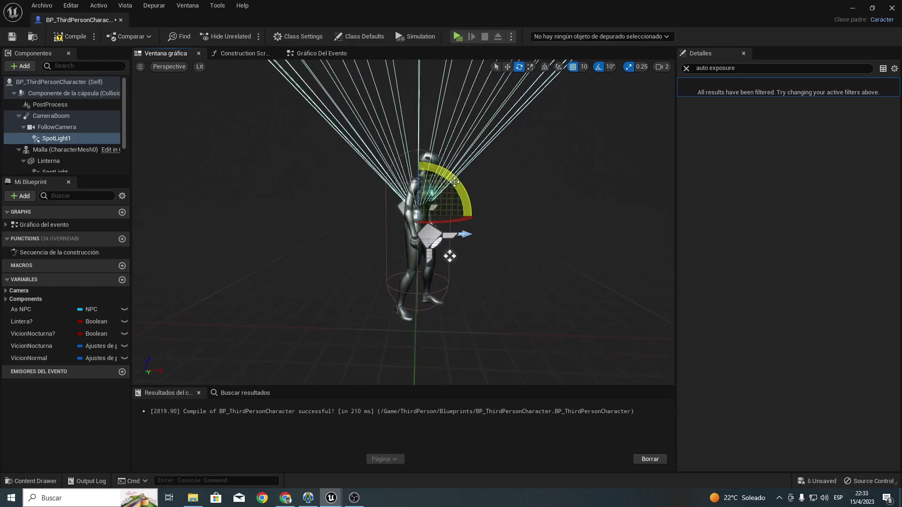
{"action": "mouse_move", "coordinate": [454, 182]}
{"action": "left_mouse_down"}
{"action": "mouse_move", "coordinate": [472, 217]}
{"action": "mouse_move", "coordinate": [422, 168]}
{"action": "left_mouse_up"}
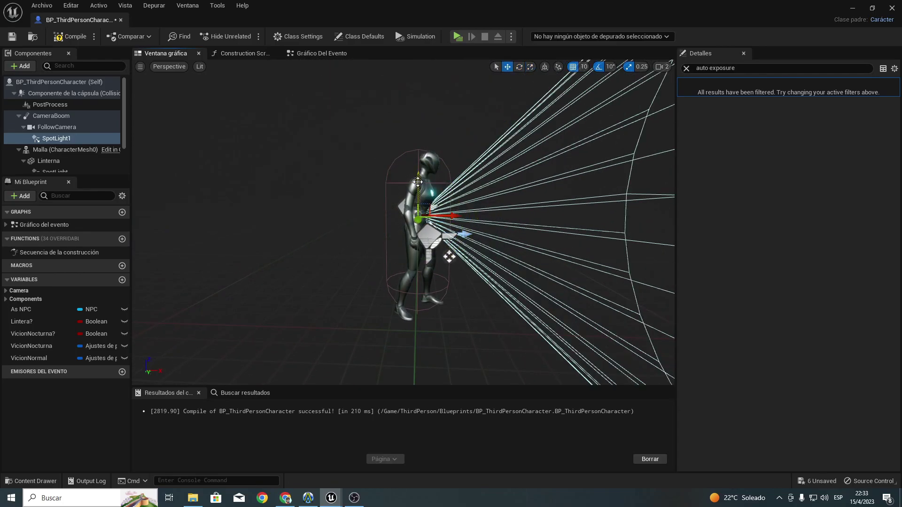
{"action": "left_click", "coordinate": [420, 189]}
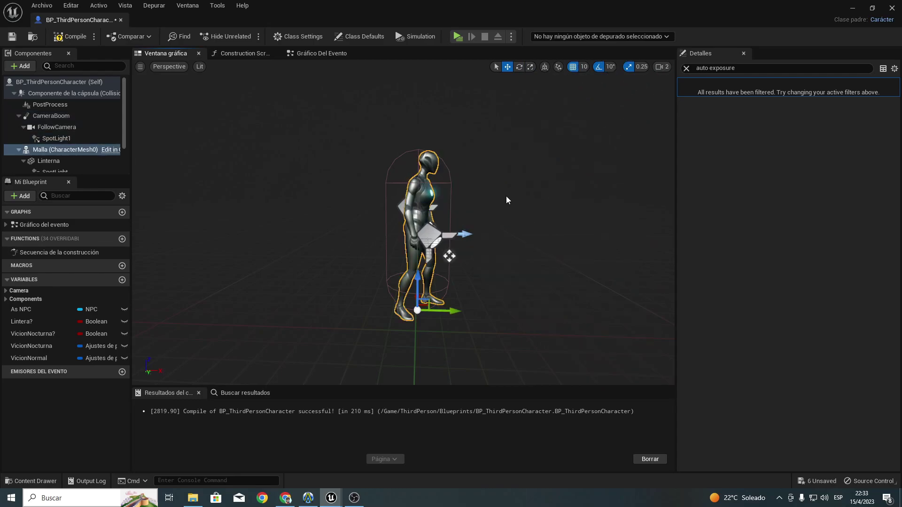
{"action": "left_click", "coordinate": [87, 138]}
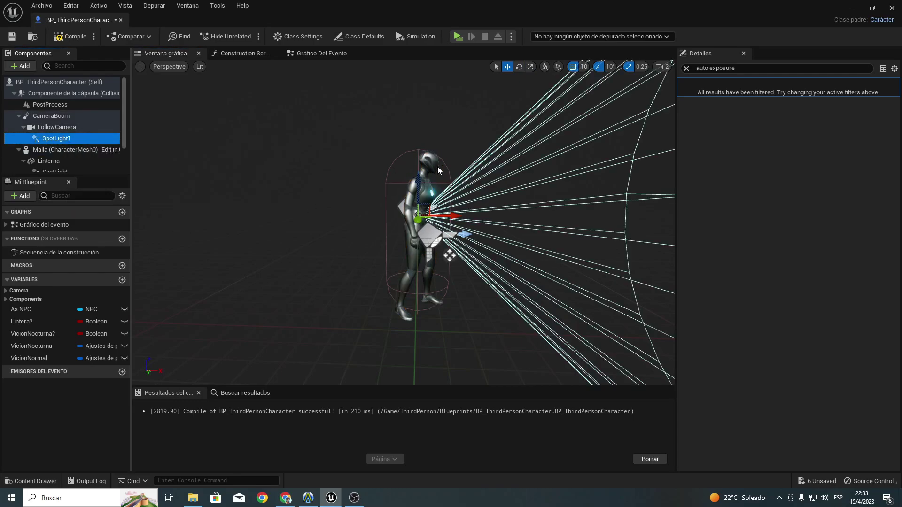
{"action": "right_click_drag", "start_coordinate": [377, 223], "coordinate": [424, 164]}
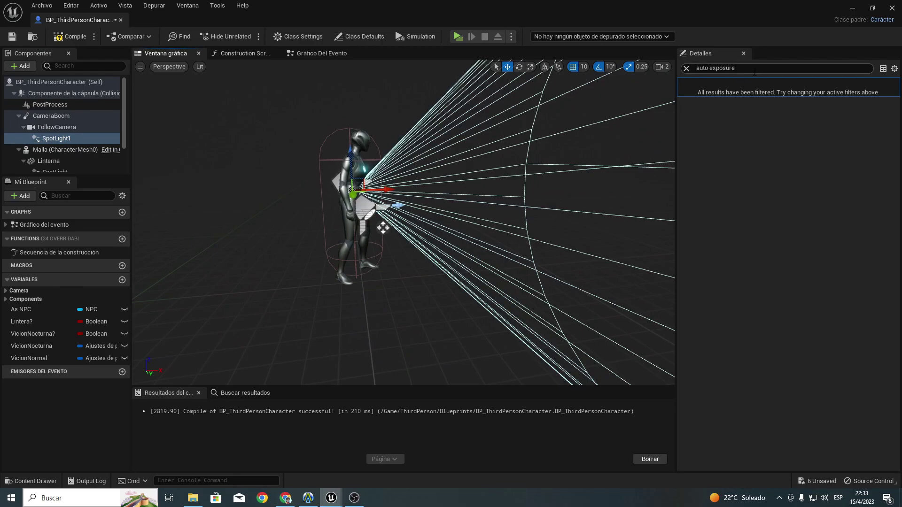
{"action": "key", "text": "BackSpace"}
Step: Set SpotLight1's inner and outer cone angles to 70, keep attenuation radius 1000, reset source radius to 0
{"action": "scroll", "coordinate": [808, 282], "scroll_direction": "down", "scroll_amount": 2}
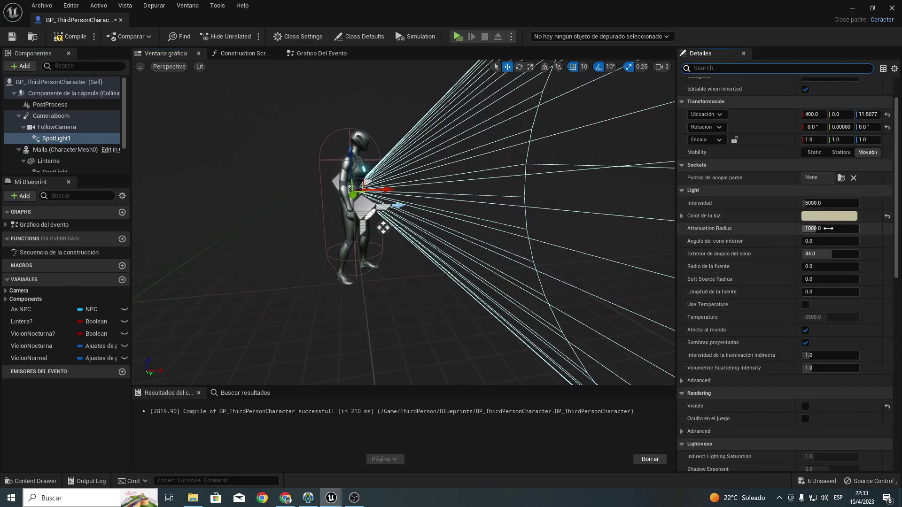
{"action": "left_click_drag", "start_coordinate": [831, 229], "coordinate": [830, 230]}
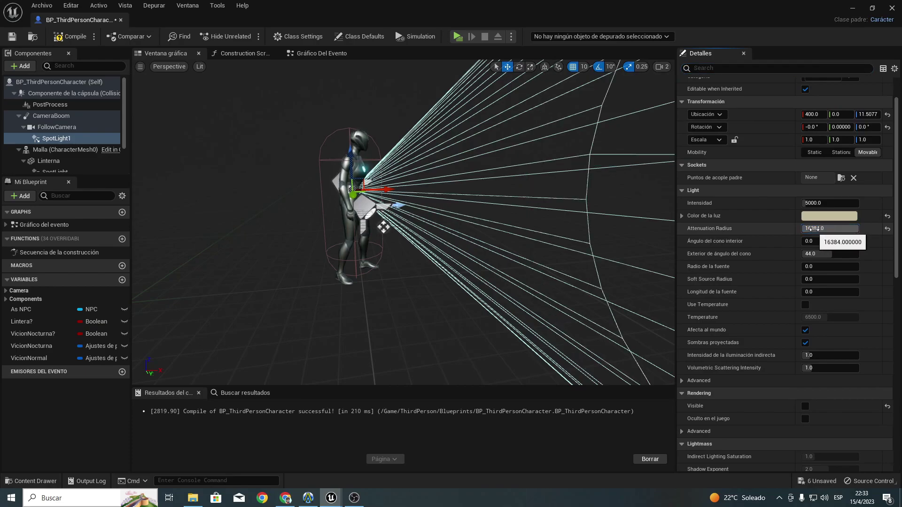
{"action": "left_click", "coordinate": [814, 229]}
{"action": "type", "text": "0"}
{"action": "key", "text": "Return"}
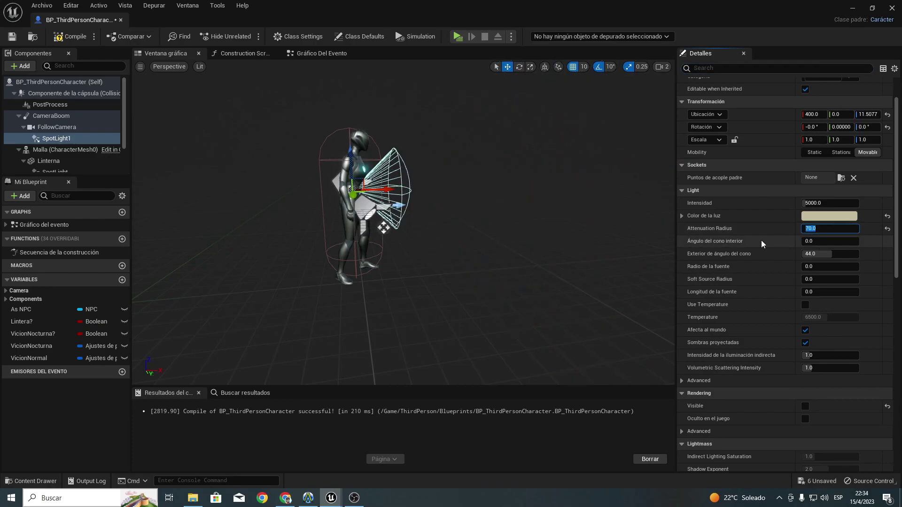
{"action": "left_click", "coordinate": [890, 230]}
{"action": "type", "text": "70"}
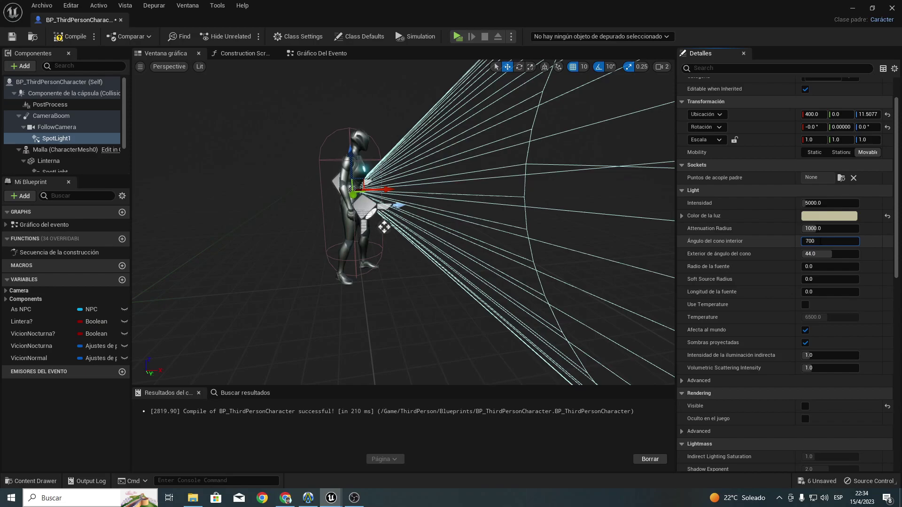
{"action": "key", "text": "Return"}
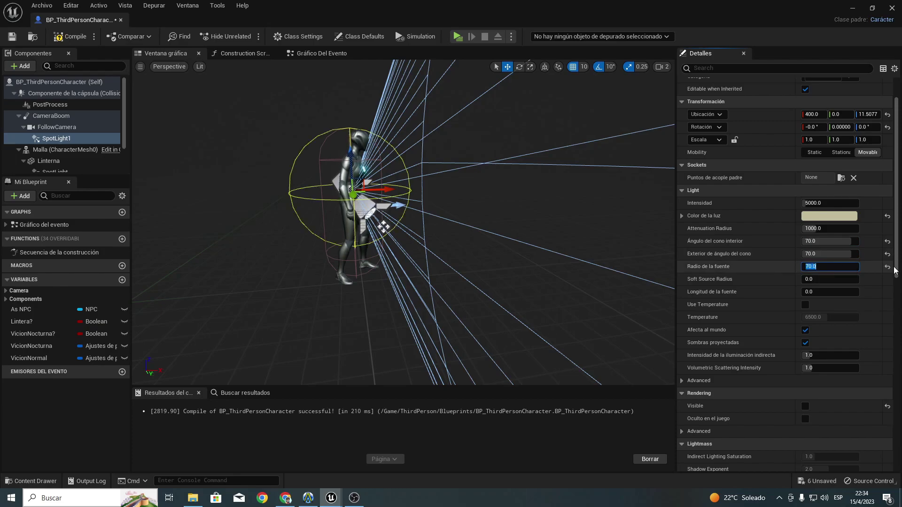
{"action": "left_click", "coordinate": [887, 266]}
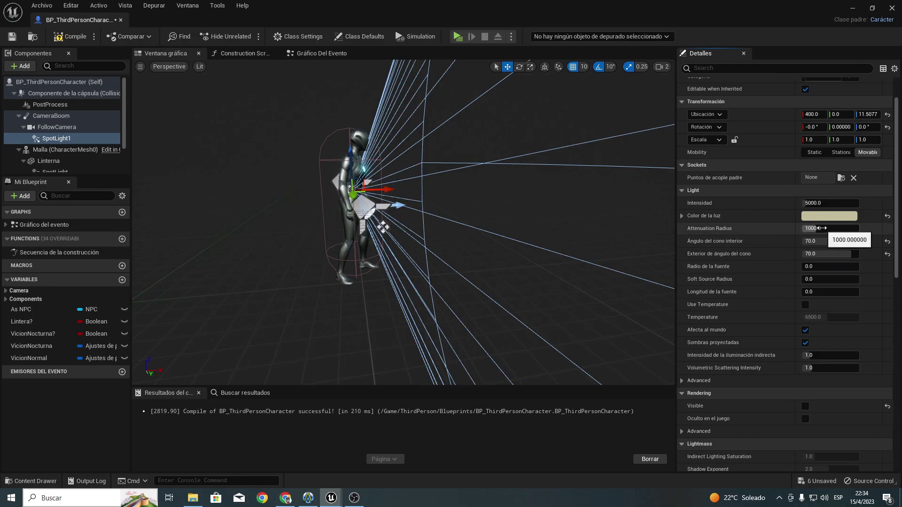
Step: Filter SpotLight1's Details for 'visi' to find its visibility setting
{"action": "mouse_move", "coordinate": [382, 225]}
{"action": "right_mouse_down"}
{"action": "mouse_move", "coordinate": [329, 206]}
{"action": "mouse_move", "coordinate": [282, 207]}
{"action": "mouse_move", "coordinate": [338, 207]}
{"action": "mouse_move", "coordinate": [319, 207]}
{"action": "right_mouse_up"}
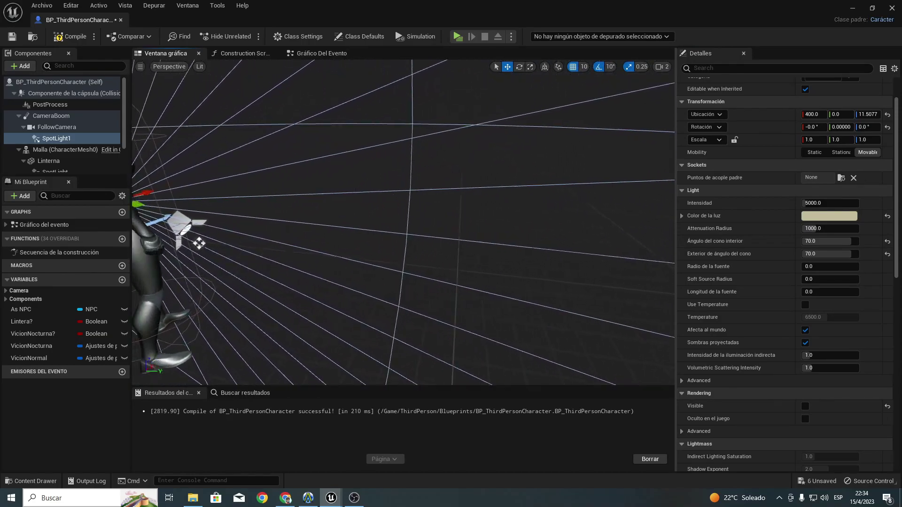
{"action": "right_click_drag", "start_coordinate": [319, 207], "coordinate": [357, 206]}
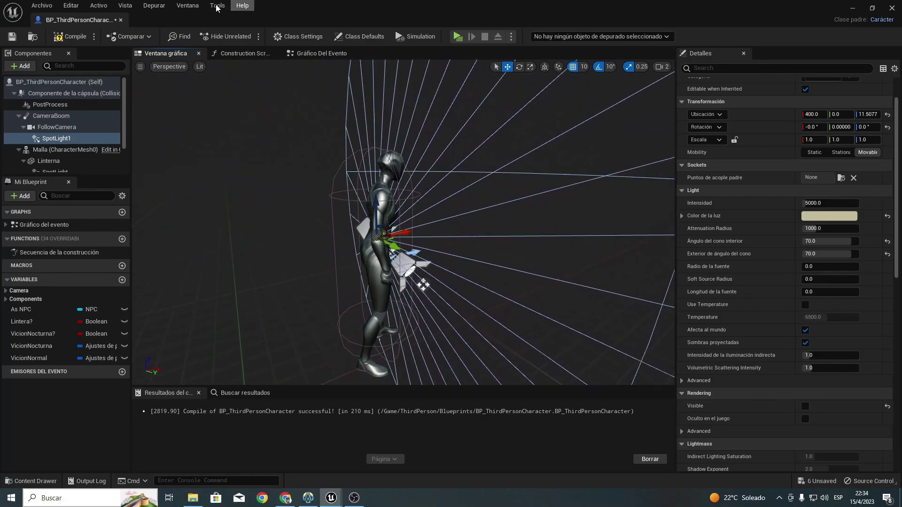
{"action": "left_click", "coordinate": [741, 68]}
{"action": "type", "text": "visi"}
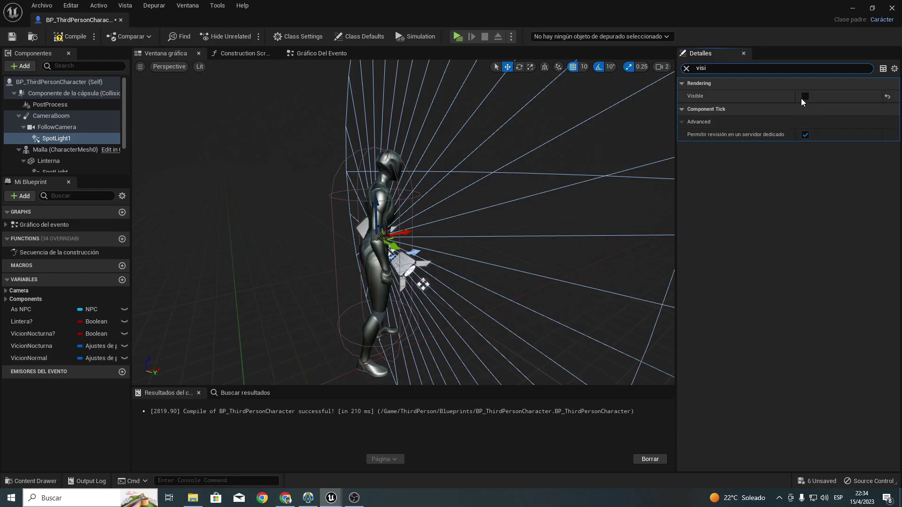
Step: Add a Spot Light 1 reference and a Set Visibility node wired into the upper normal-vision branch
{"action": "left_click", "coordinate": [312, 53]}
{"action": "mouse_move", "coordinate": [483, 183]}
{"action": "right_mouse_down"}
{"action": "mouse_move", "coordinate": [453, 178]}
{"action": "mouse_move", "coordinate": [456, 256]}
{"action": "right_mouse_up"}
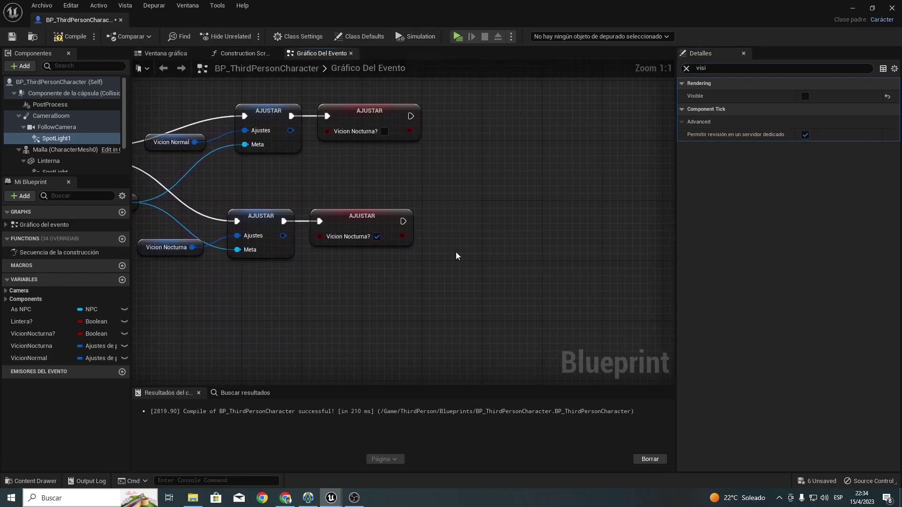
{"action": "left_click_drag", "start_coordinate": [394, 130], "coordinate": [613, 117]}
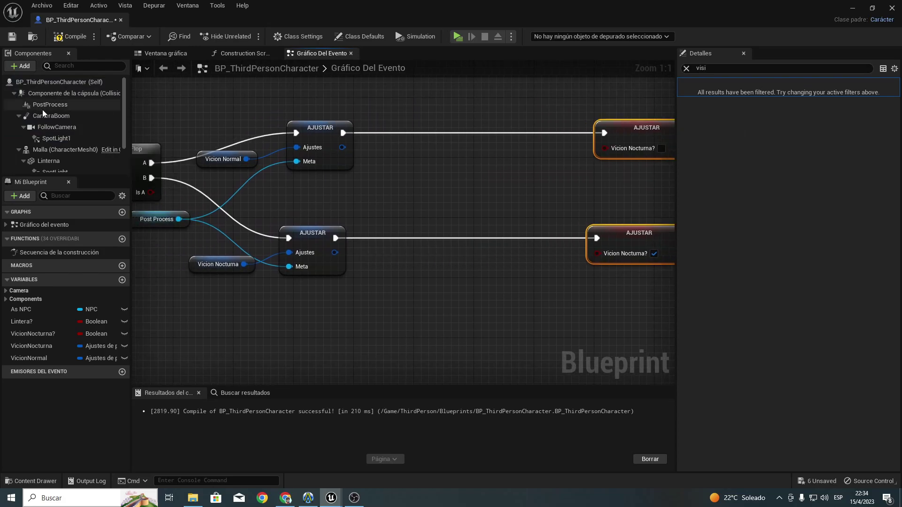
{"action": "left_click_drag", "start_coordinate": [47, 134], "coordinate": [317, 188]}
{"action": "left_click", "coordinate": [321, 191]}
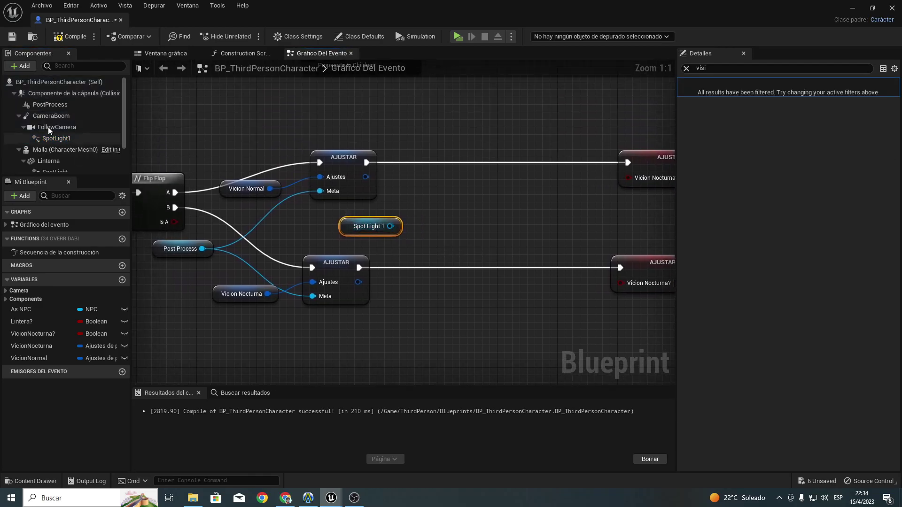
{"action": "left_click_drag", "start_coordinate": [342, 244], "coordinate": [384, 210]}
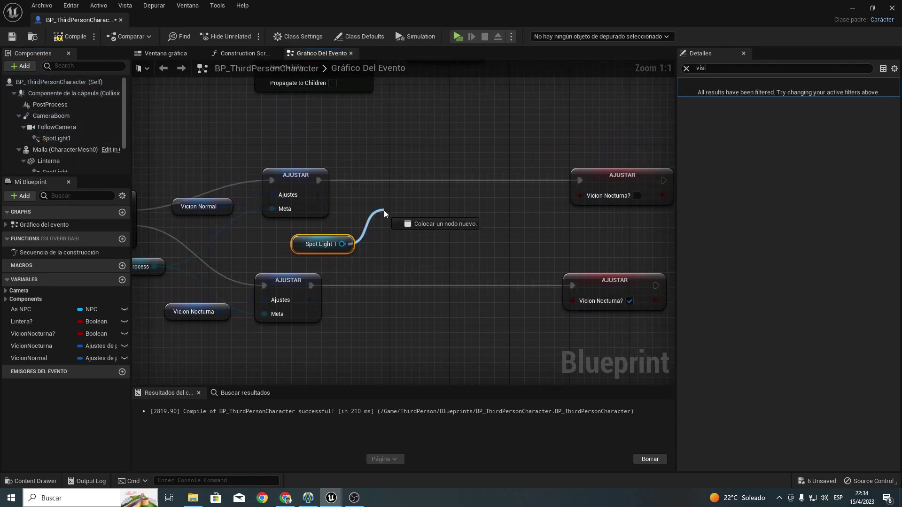
{"action": "type", "text": "ajust"}
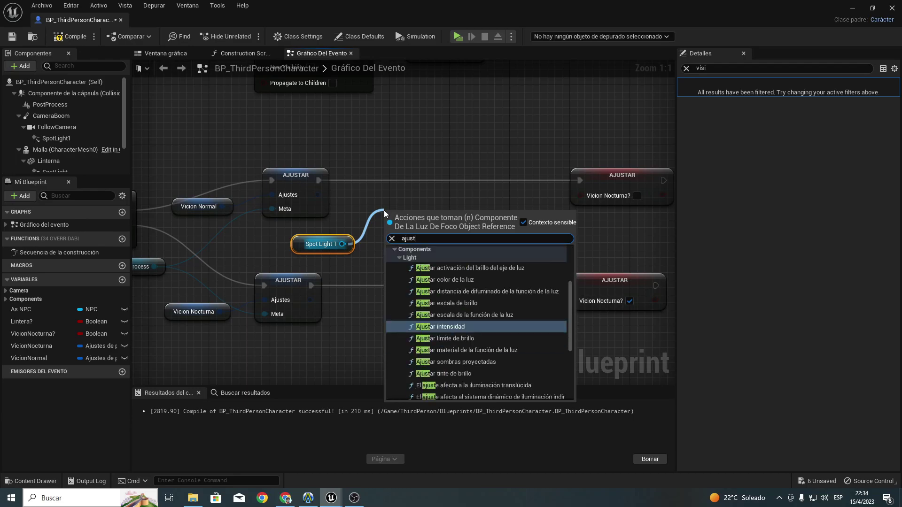
{"action": "type", "text": "ar"}
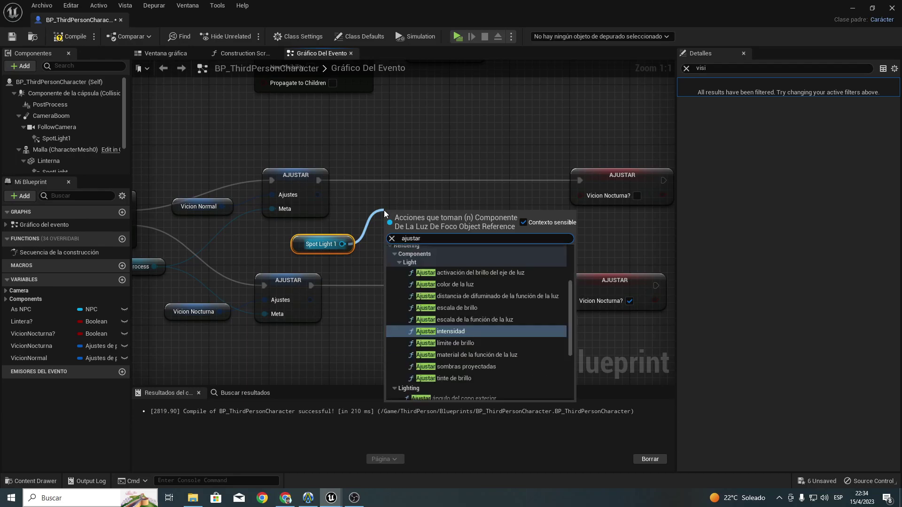
{"action": "type", "text": " visi"}
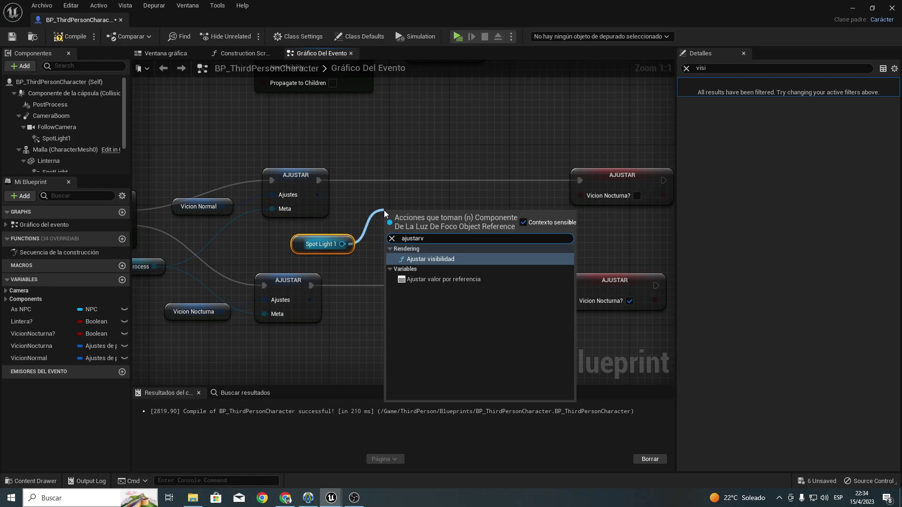
{"action": "key", "text": "Return"}
{"action": "left_click_drag", "start_coordinate": [411, 207], "coordinate": [403, 155]}
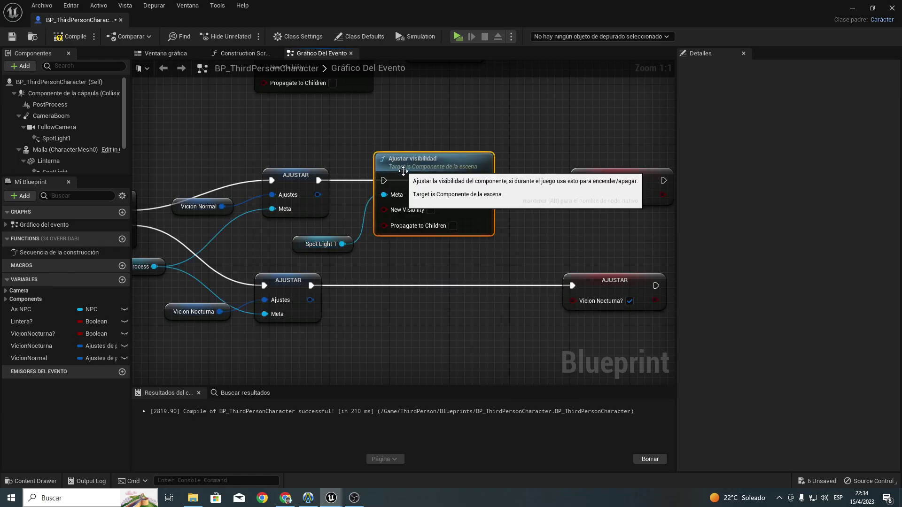
{"action": "left_click_drag", "start_coordinate": [581, 180], "coordinate": [384, 181], "text": "ctrl"}
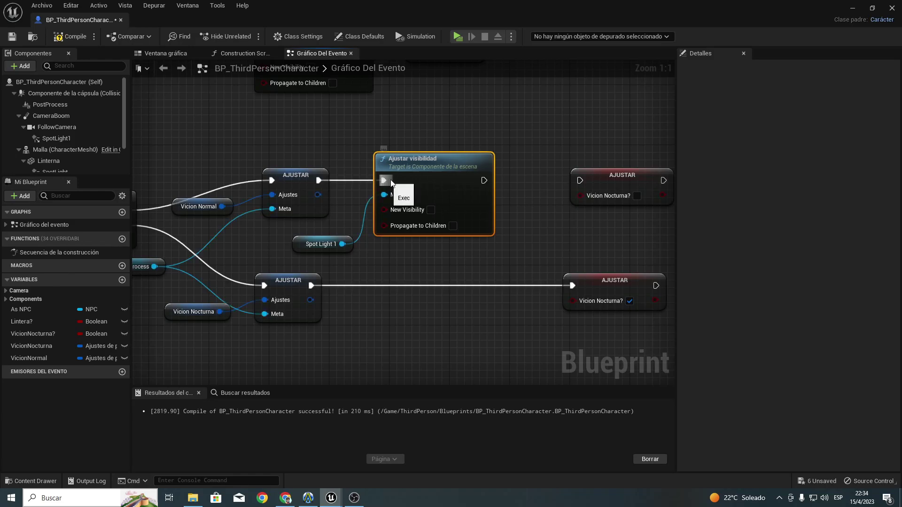
{"action": "left_click_drag", "start_coordinate": [484, 181], "coordinate": [580, 180]}
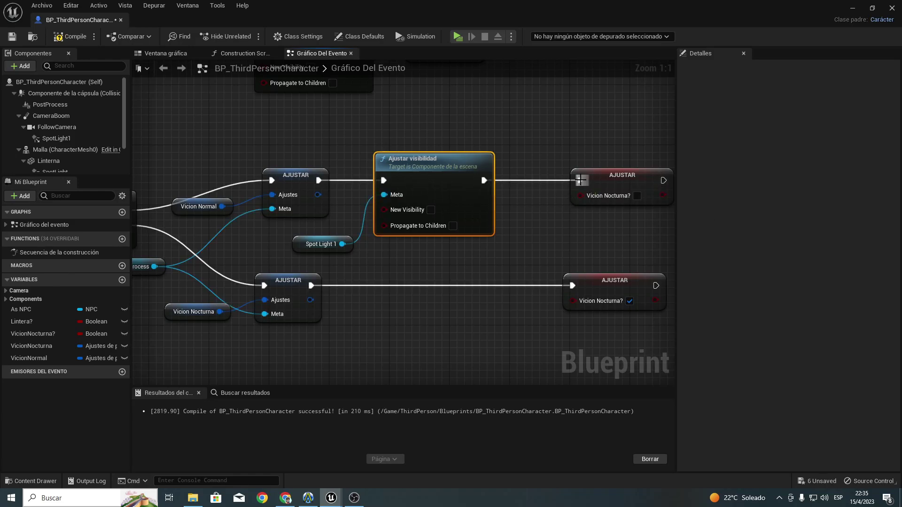
Step: Duplicate the Set Visibility node onto the lower night-vision branch, wire it, and check New Visibility
{"action": "key", "text": "ctrl+c"}
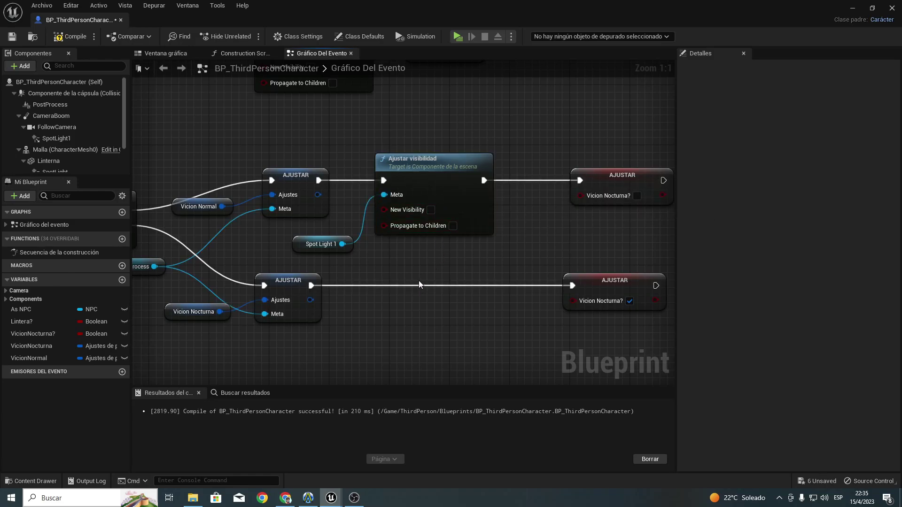
{"action": "key", "text": "ctrl+v"}
{"action": "left_click_drag", "start_coordinate": [418, 291], "coordinate": [413, 273]}
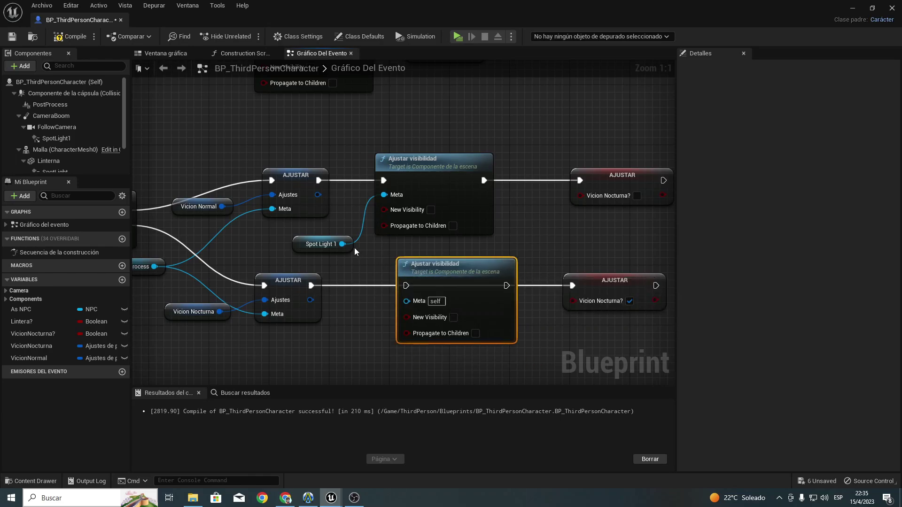
{"action": "left_click_drag", "start_coordinate": [342, 244], "coordinate": [407, 301]}
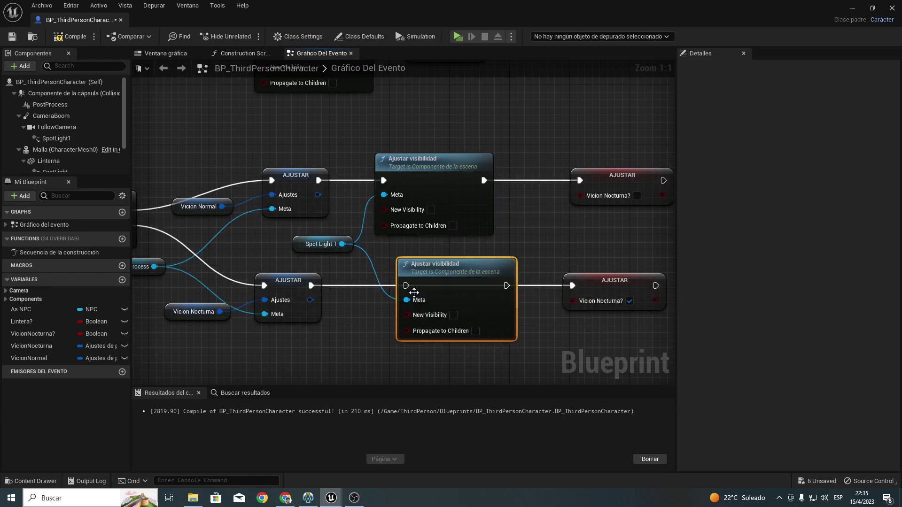
{"action": "left_click_drag", "start_coordinate": [573, 286], "coordinate": [406, 285], "text": "ctrl"}
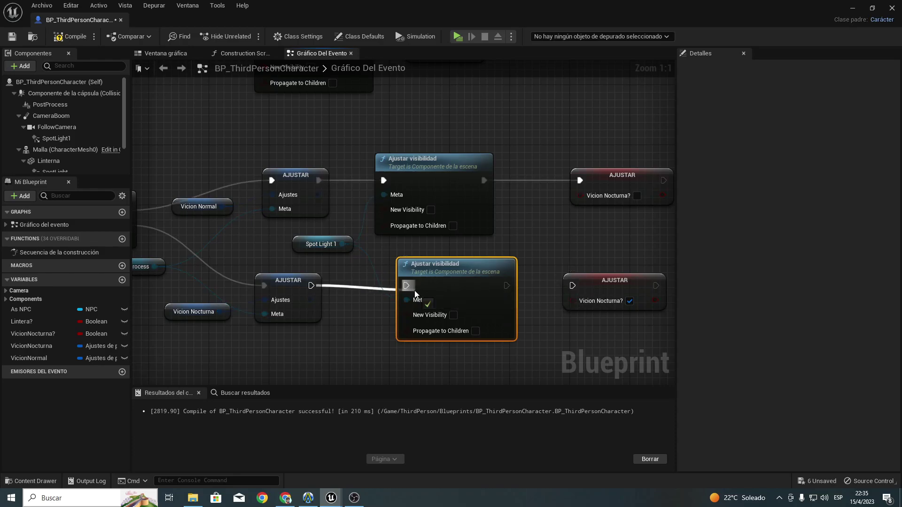
{"action": "left_click_drag", "start_coordinate": [506, 286], "coordinate": [573, 286]}
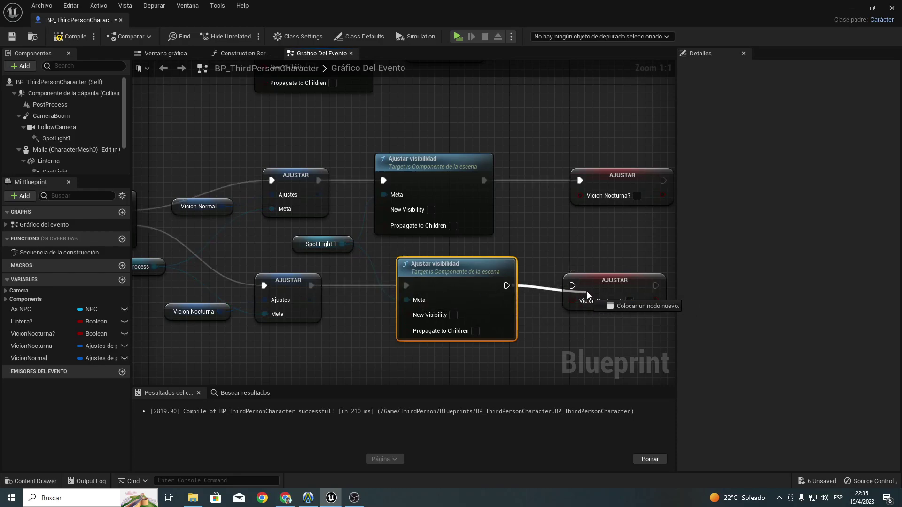
{"action": "right_click_drag", "start_coordinate": [295, 294], "coordinate": [415, 272]}
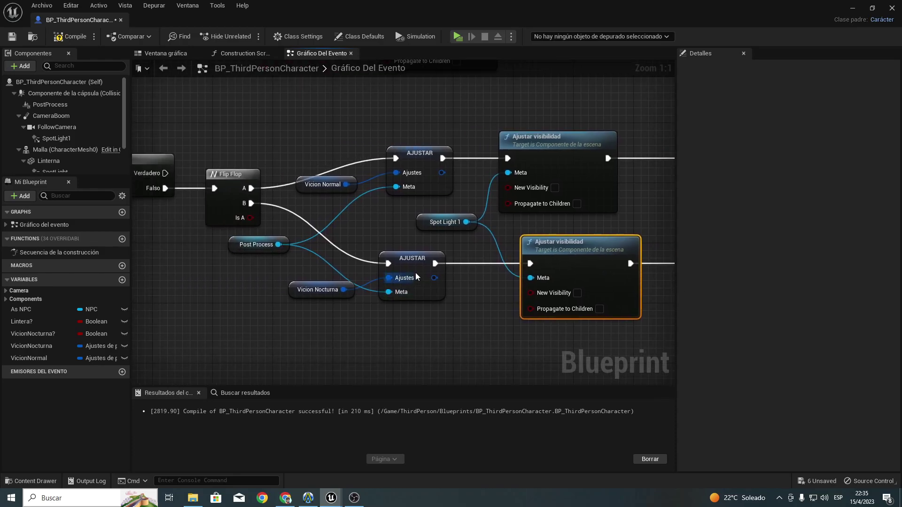
{"action": "left_click", "coordinate": [578, 293]}
{"action": "right_click_drag", "start_coordinate": [434, 200], "coordinate": [257, 188]}
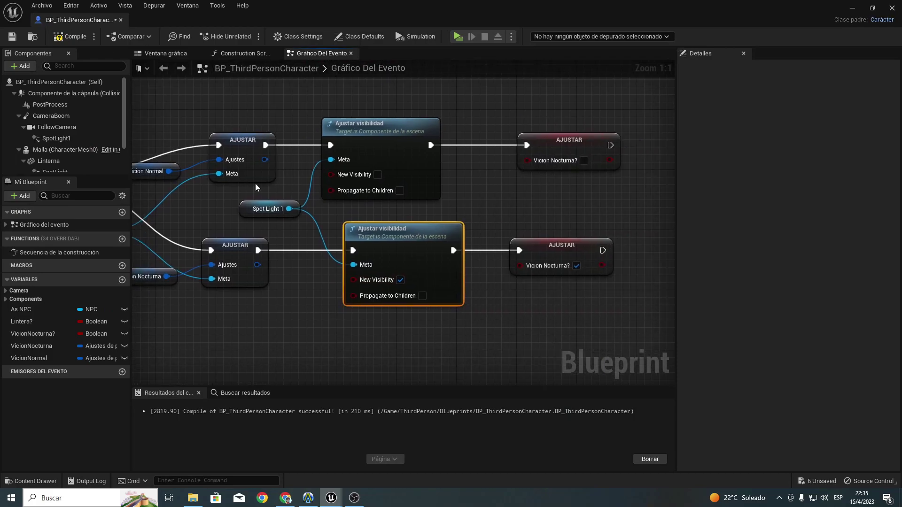
Step: Compile, set SpotLight1's intensity to 3500 with the Details search cleared, and recompile
{"action": "key", "text": "F7"}
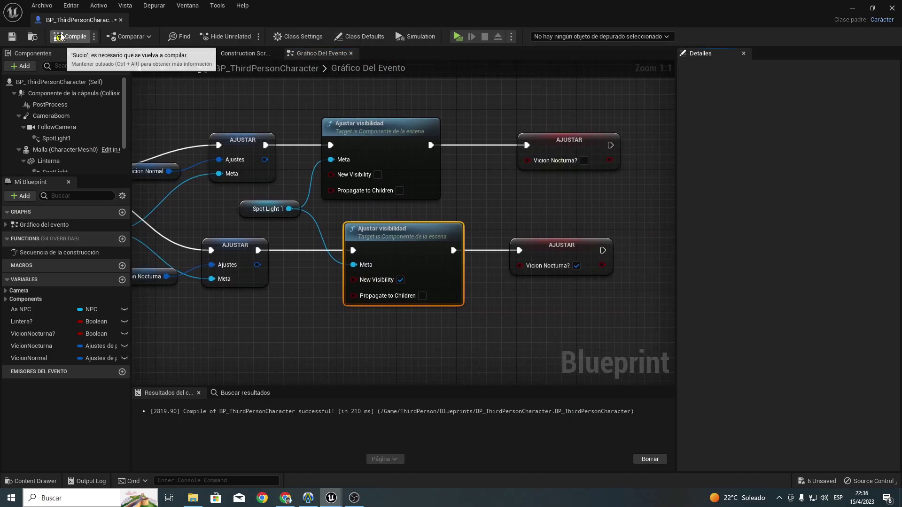
{"action": "left_click", "coordinate": [35, 130]}
{"action": "left_click", "coordinate": [37, 138]}
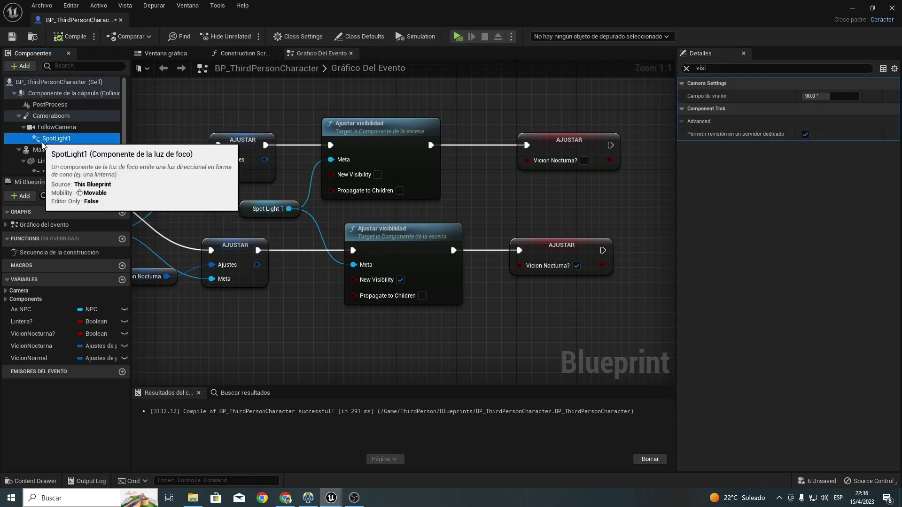
{"action": "left_click", "coordinate": [686, 68]}
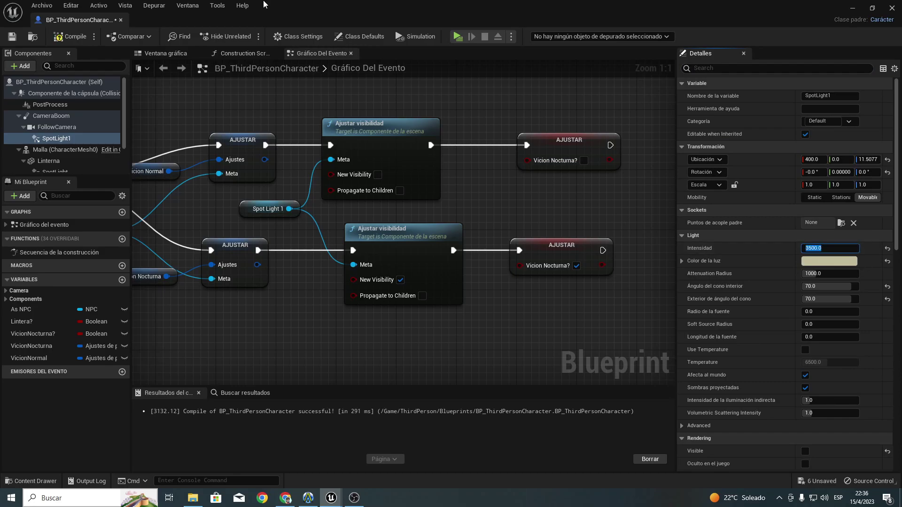
{"action": "left_click", "coordinate": [70, 36]}
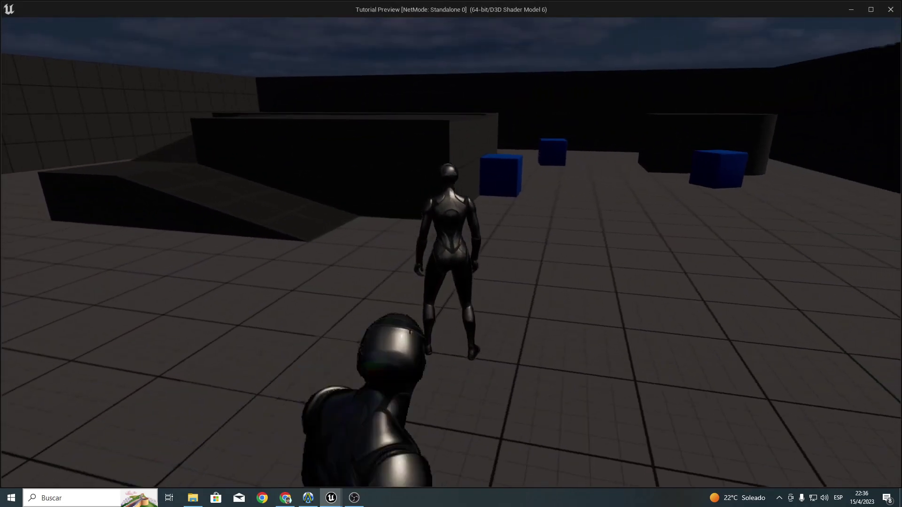
Step: Run around the level under night vision, checking the spotlight's green light pool ahead
{"action": "key", "text": "w"}
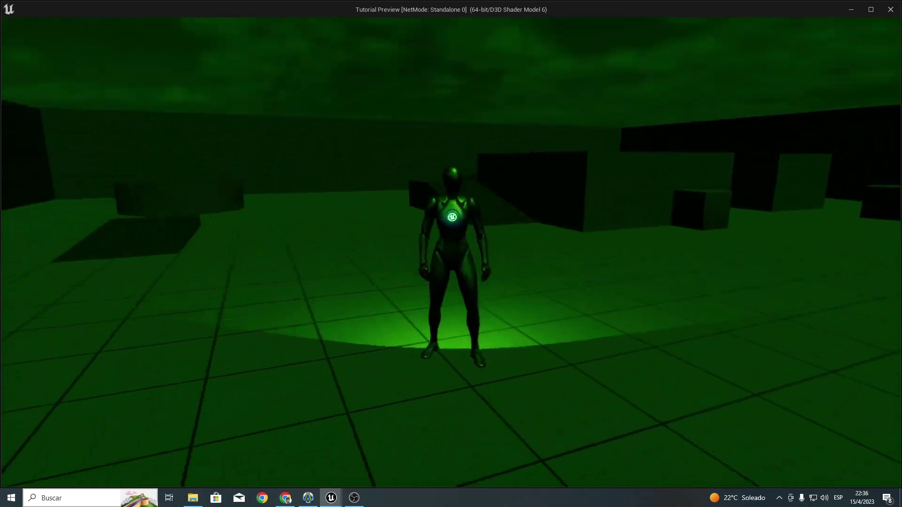
{"action": "key", "text": "w"}
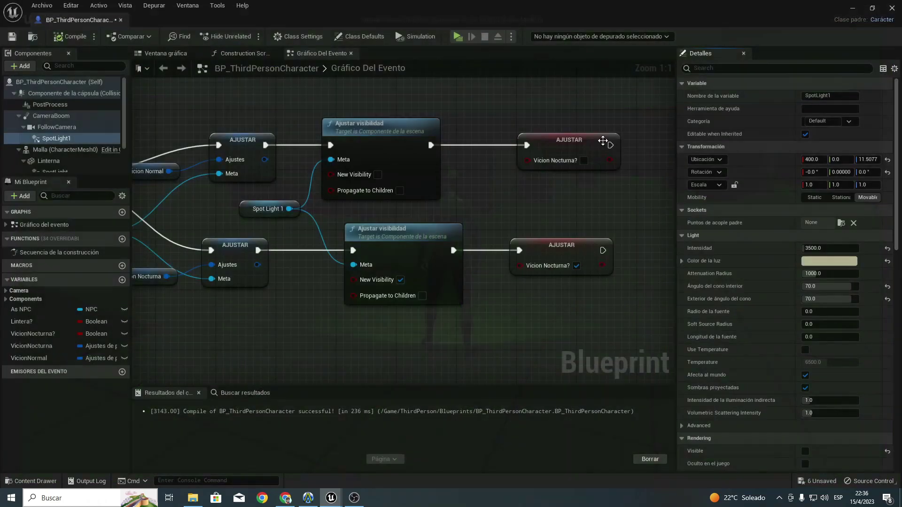
Step: Stop the play test and move the Vicion Normal row of nodes below the Vicion Nocturna row
{"action": "key", "text": "Escape"}
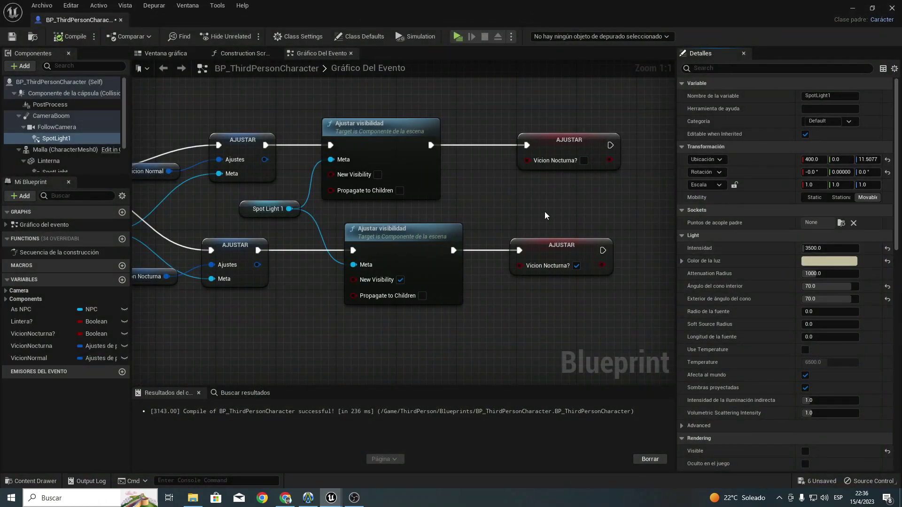
{"action": "right_click_drag", "start_coordinate": [545, 215], "coordinate": [658, 225]}
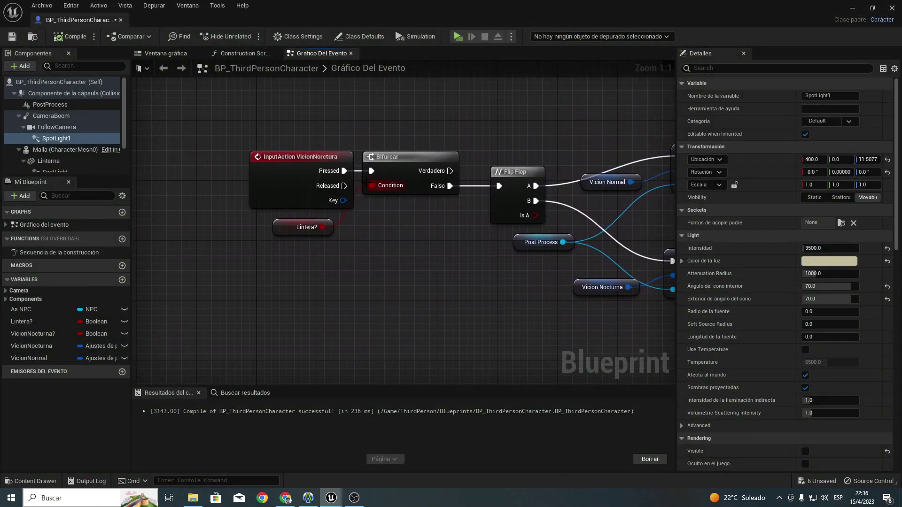
{"action": "right_click_drag", "start_coordinate": [366, 184], "coordinate": [334, 166]}
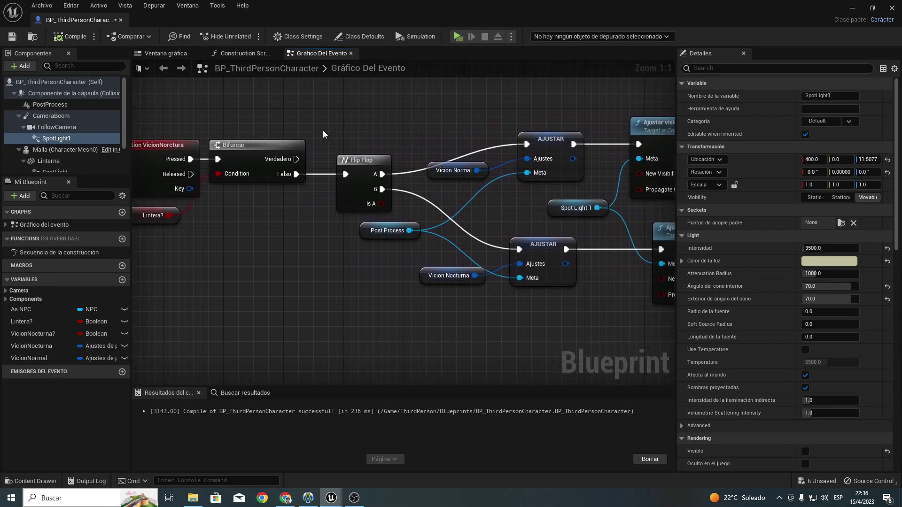
{"action": "right_click_drag", "start_coordinate": [323, 130], "coordinate": [407, 97]}
{"action": "left_click_drag", "start_coordinate": [416, 107], "coordinate": [448, 199]}
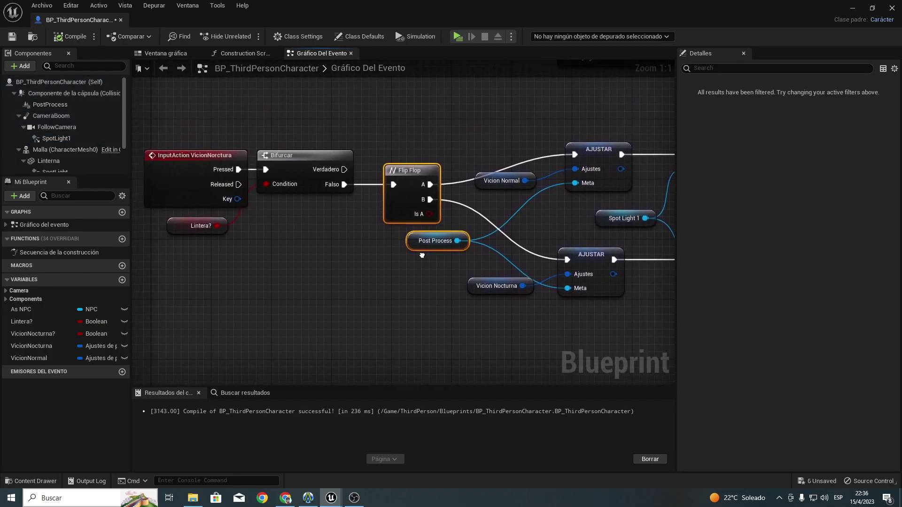
{"action": "right_click_drag", "start_coordinate": [516, 171], "coordinate": [297, 193]}
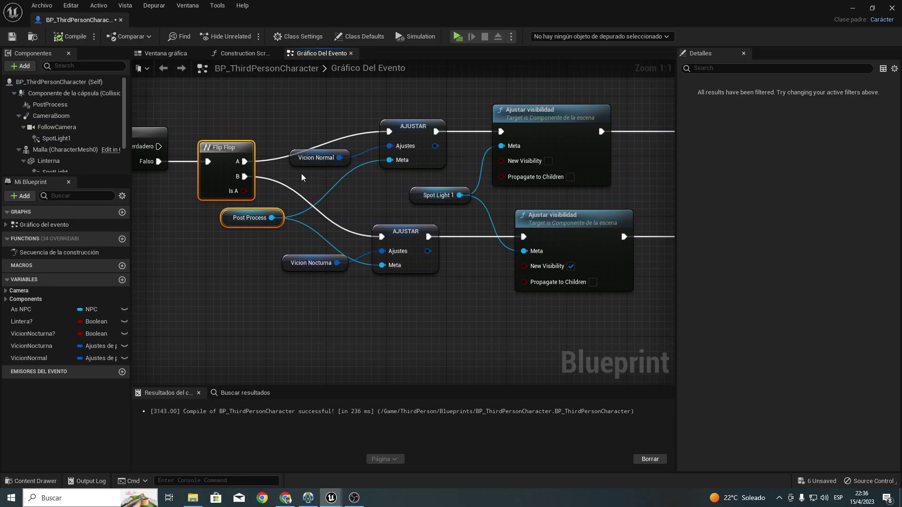
{"action": "right_click_drag", "start_coordinate": [478, 250], "coordinate": [444, 245]}
{"action": "right_click_drag", "start_coordinate": [372, 229], "coordinate": [444, 258]}
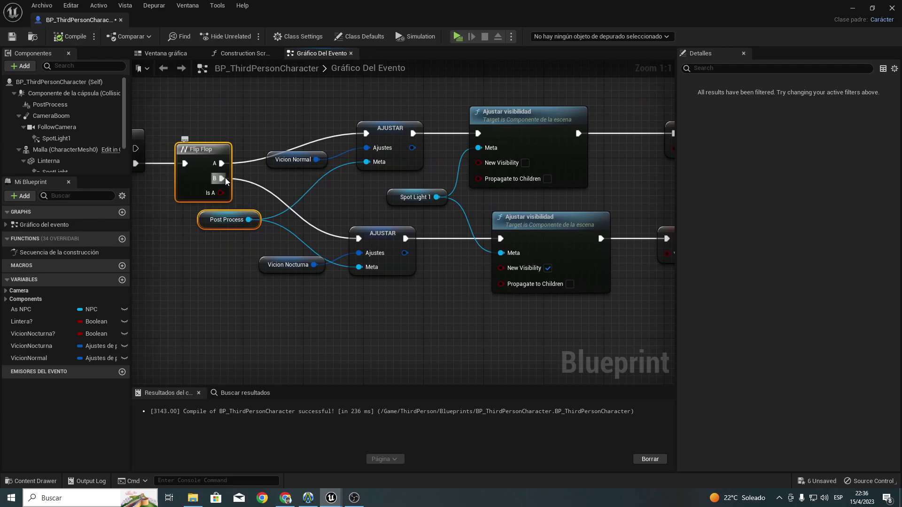
{"action": "scroll", "coordinate": [270, 232], "scroll_direction": "down", "scroll_amount": 2}
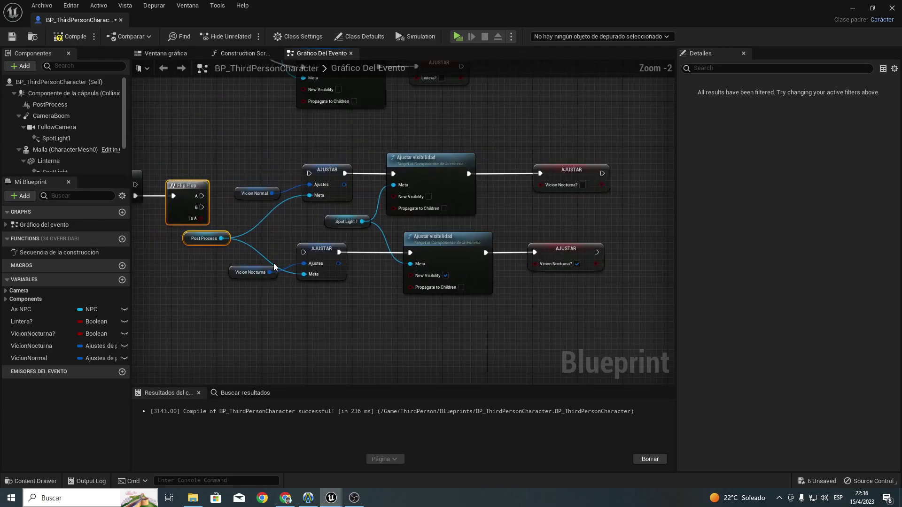
{"action": "left_click_drag", "start_coordinate": [232, 294], "coordinate": [558, 261]}
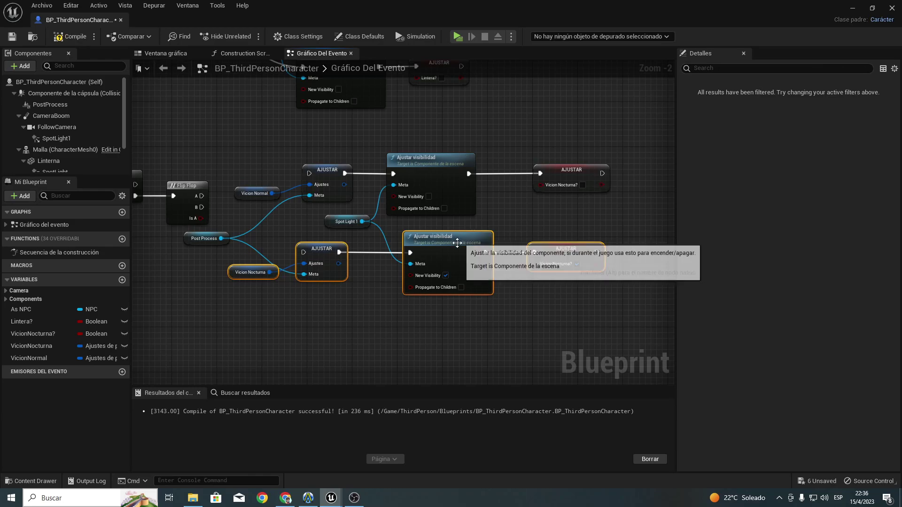
{"action": "left_click_drag", "start_coordinate": [251, 151], "coordinate": [553, 216]}
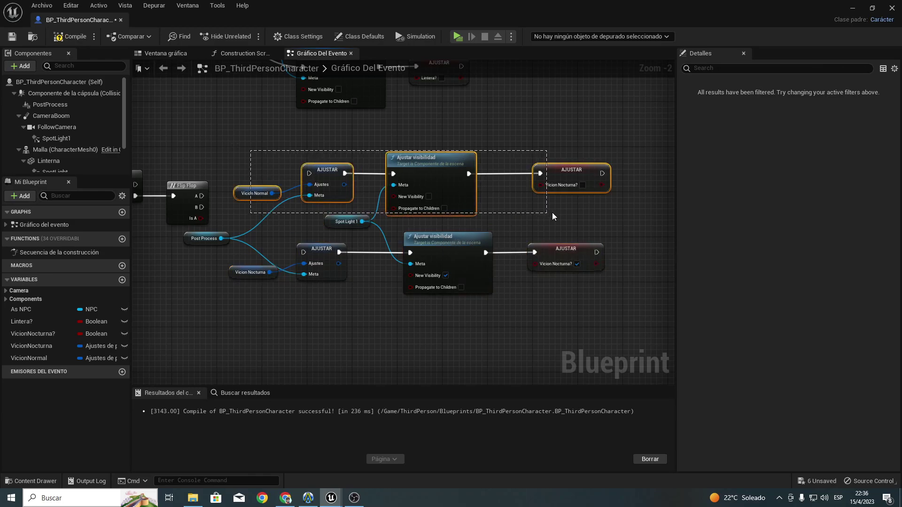
{"action": "left_click_drag", "start_coordinate": [572, 170], "coordinate": [576, 323]}
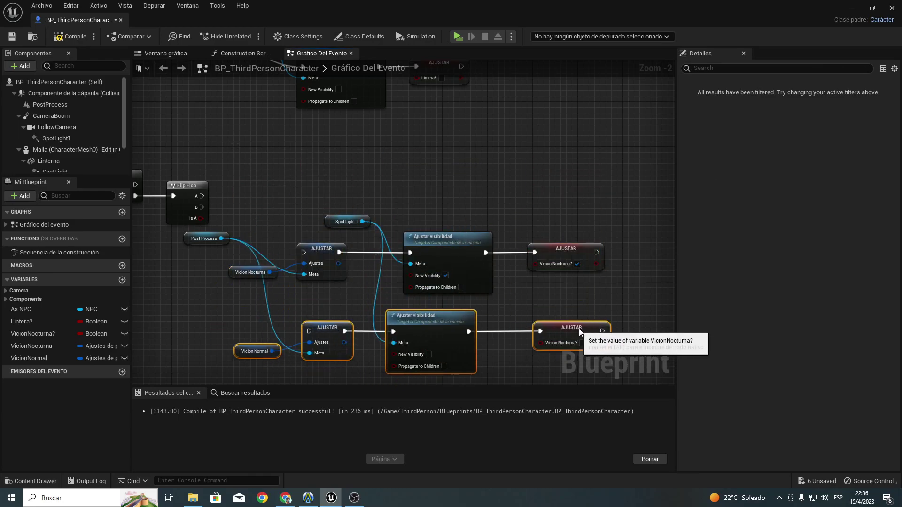
Step: Move the Vicion Nocturna row to the top, wiring Flip Flop A to it and B to Vicion Normal
{"action": "left_click_drag", "start_coordinate": [256, 216], "coordinate": [586, 294]}
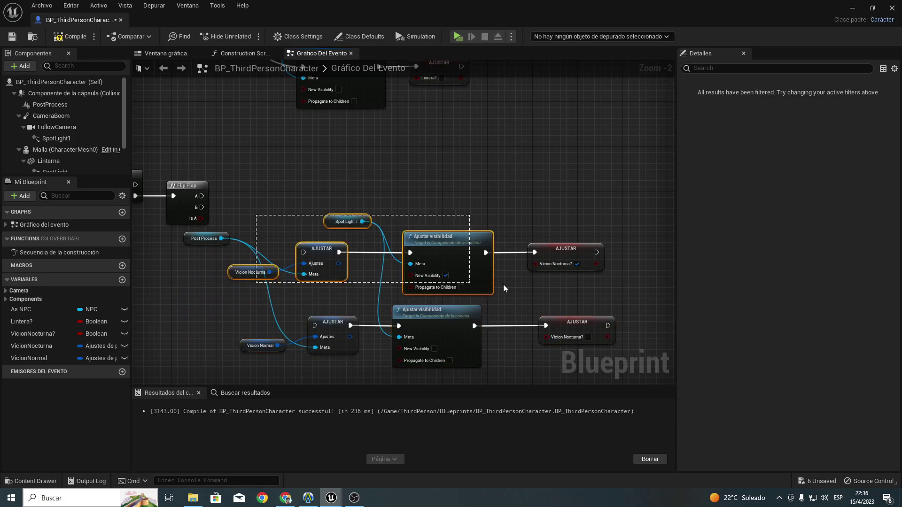
{"action": "left_click_drag", "start_coordinate": [562, 253], "coordinate": [556, 184]}
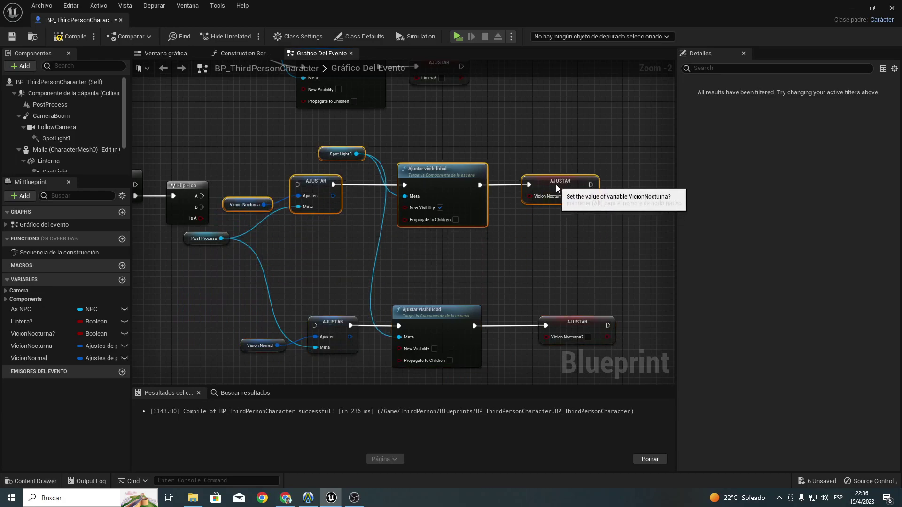
{"action": "left_click_drag", "start_coordinate": [202, 196], "coordinate": [298, 184]}
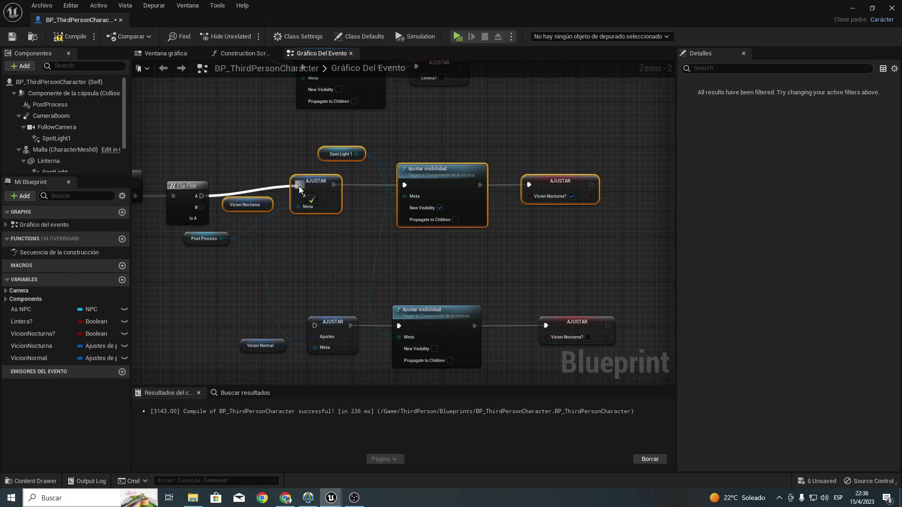
{"action": "left_click_drag", "start_coordinate": [201, 207], "coordinate": [316, 326]}
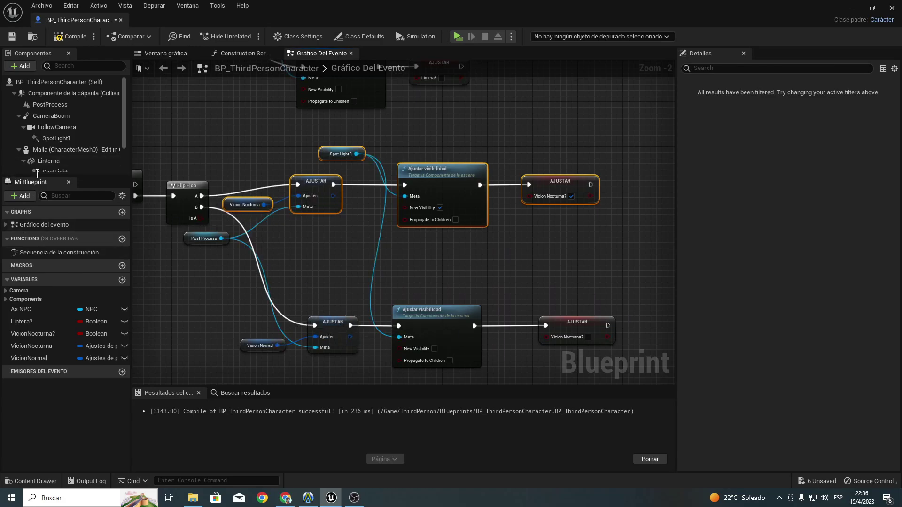
Step: Set SpotLight1's intensity to 1500 and compile the character Blueprint
{"action": "left_click", "coordinate": [53, 139]}
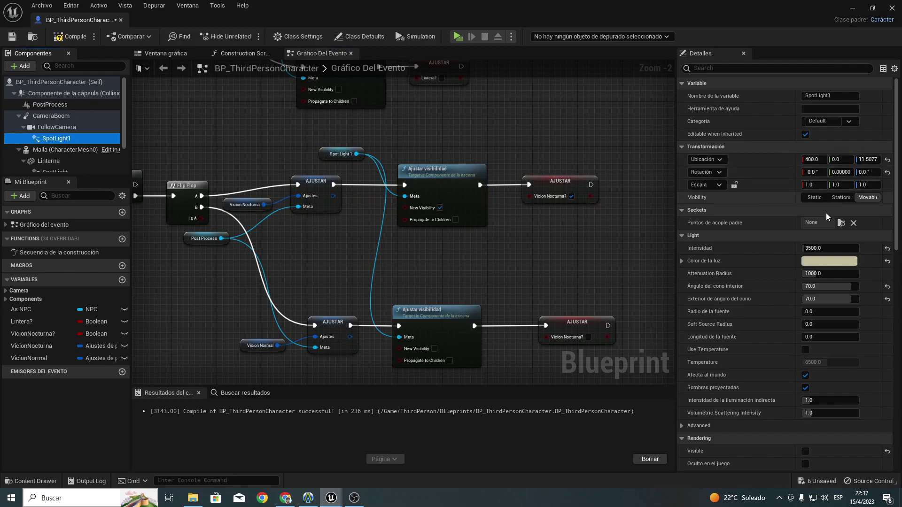
{"action": "left_click", "coordinate": [828, 247]}
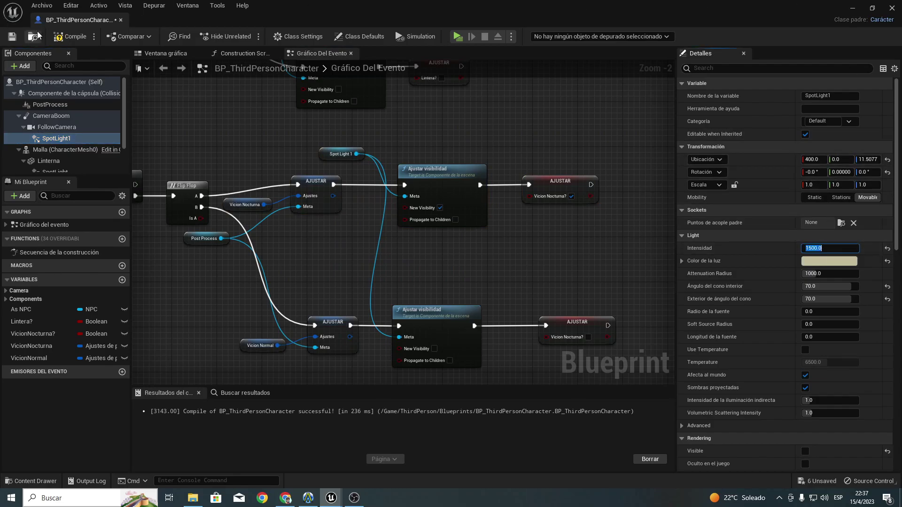
{"action": "left_click", "coordinate": [71, 36]}
Step: Play-test the level, switching night vision on with N and walking along a wall, then stop
{"action": "left_click", "coordinate": [457, 37]}
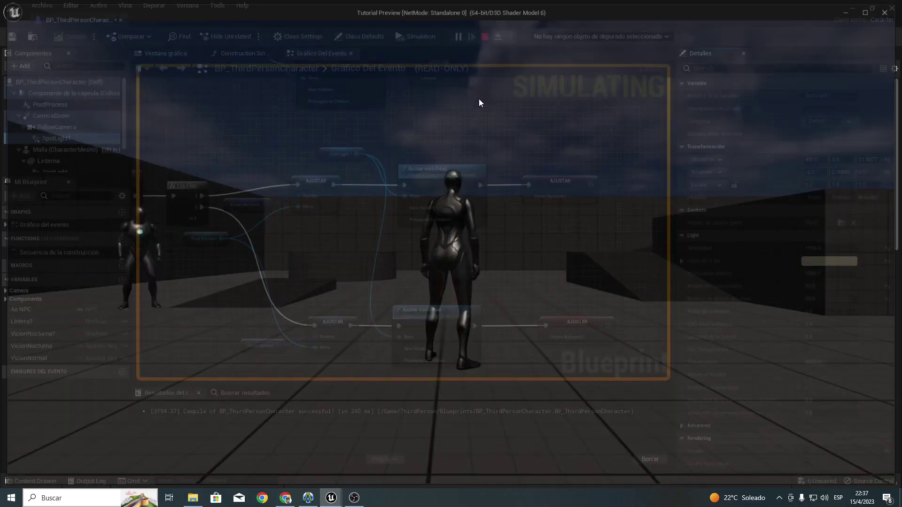
{"action": "key", "text": "n"}
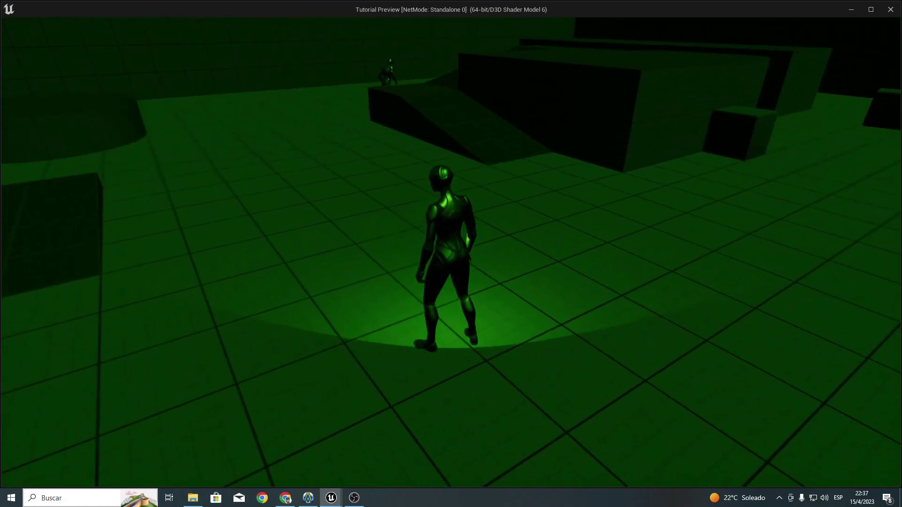
{"action": "key", "text": "w"}
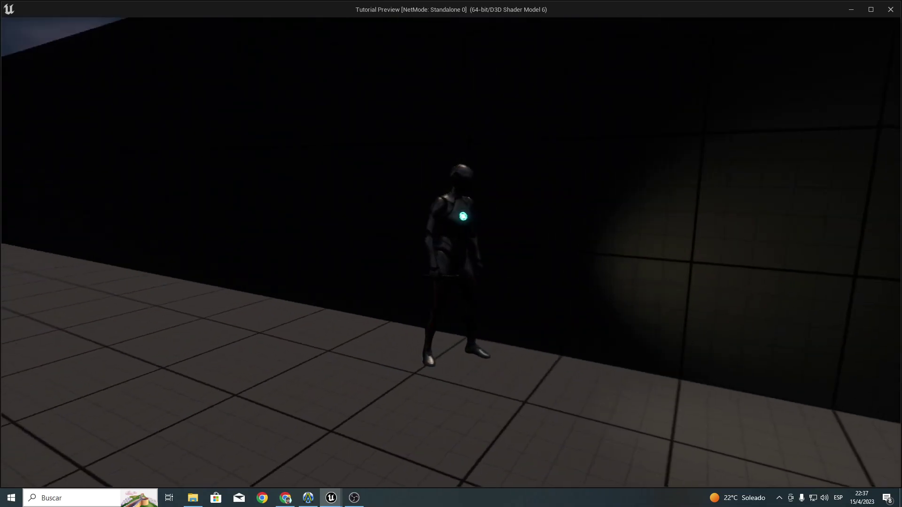
{"action": "key", "text": "w"}
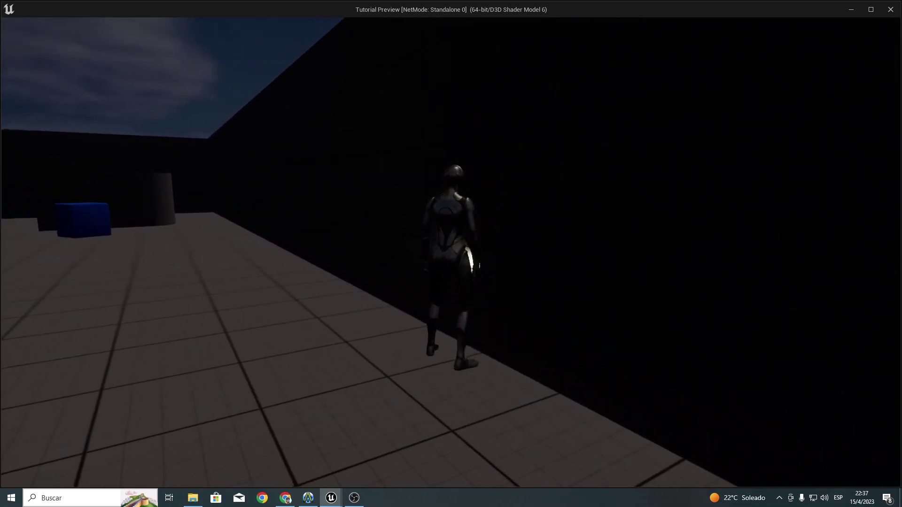
{"action": "key", "text": "Escape"}
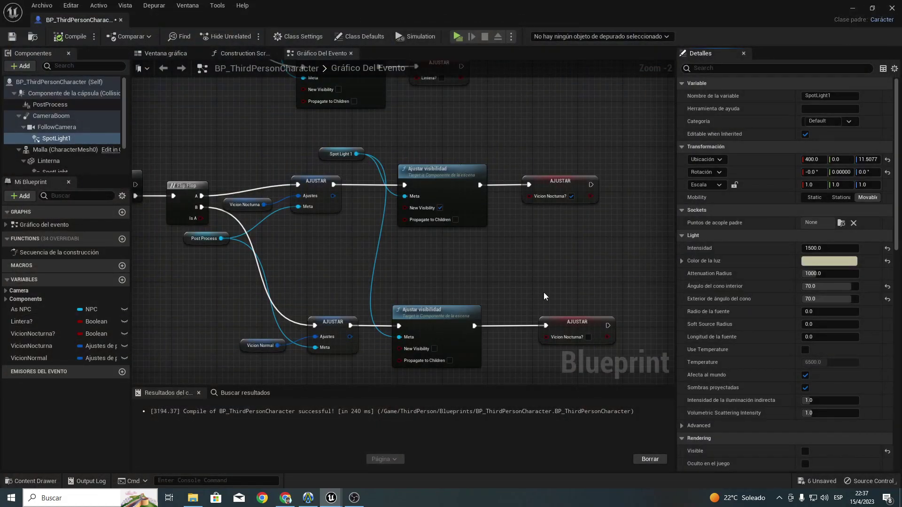
Step: Arrange the VicionNocturna? setters with Spot Light 1 between the rows, then minimize to the ThirdPersonMap level
{"action": "right_click_drag", "start_coordinate": [543, 292], "coordinate": [504, 221]}
{"action": "left_click", "coordinate": [525, 249]}
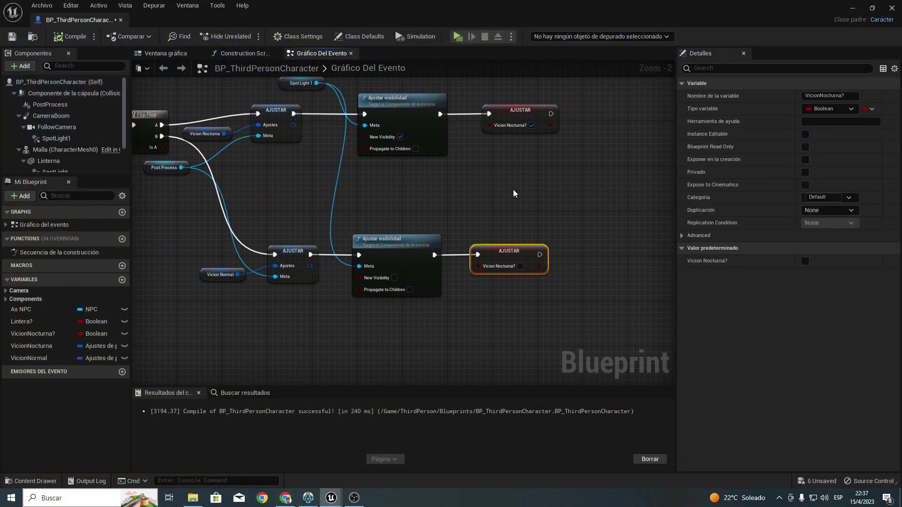
{"action": "right_click_drag", "start_coordinate": [581, 160], "coordinate": [600, 239]}
{"action": "left_click_drag", "start_coordinate": [535, 179], "coordinate": [512, 179]}
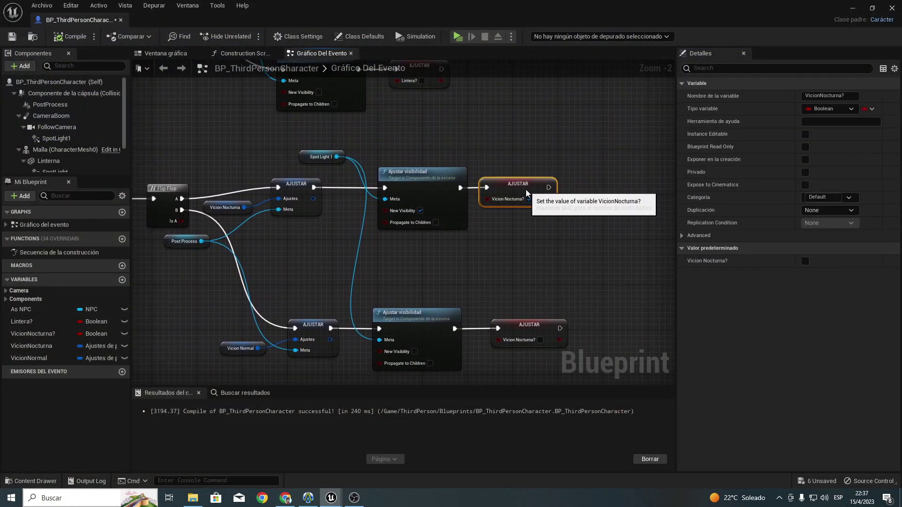
{"action": "right_click_drag", "start_coordinate": [511, 179], "coordinate": [607, 157]}
{"action": "left_click_drag", "start_coordinate": [410, 141], "coordinate": [404, 230]}
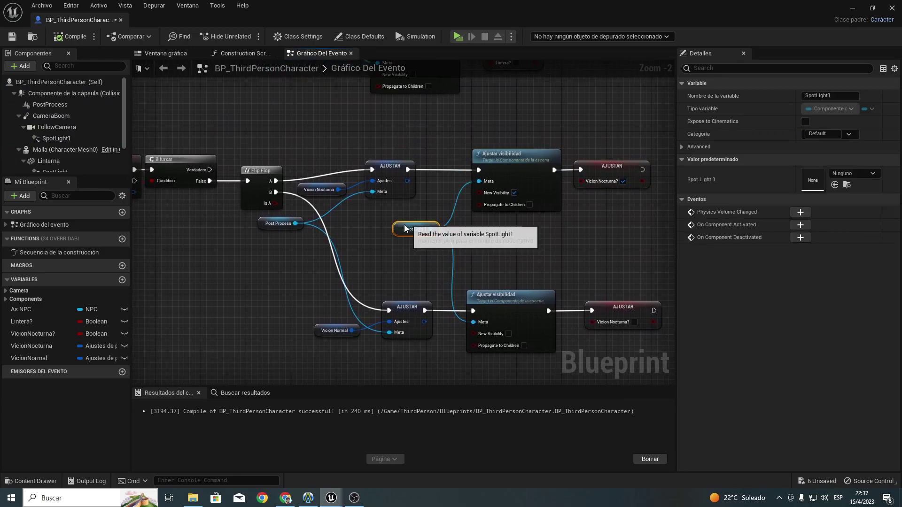
{"action": "right_click_drag", "start_coordinate": [523, 228], "coordinate": [447, 198]}
{"action": "left_click", "coordinate": [447, 198]}
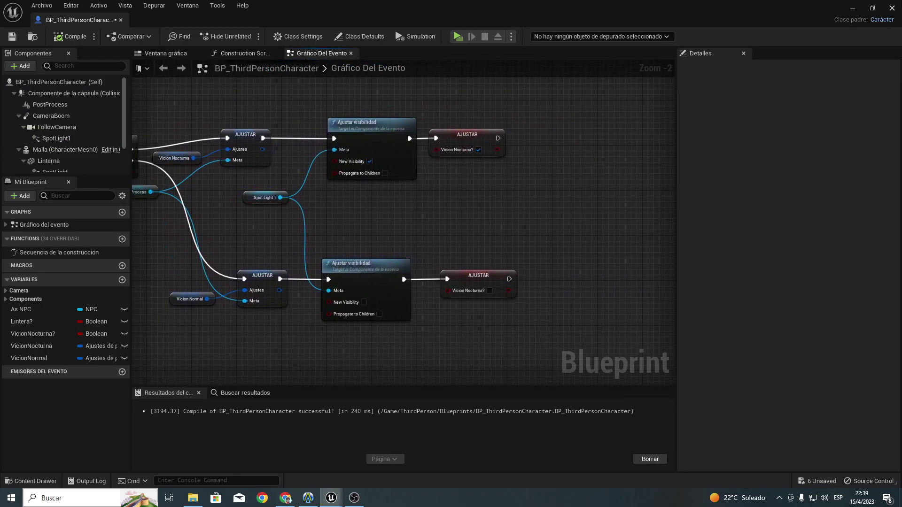
{"action": "left_click", "coordinate": [861, 7]}
{"action": "right_click_drag", "start_coordinate": [506, 155], "coordinate": [495, 155]}
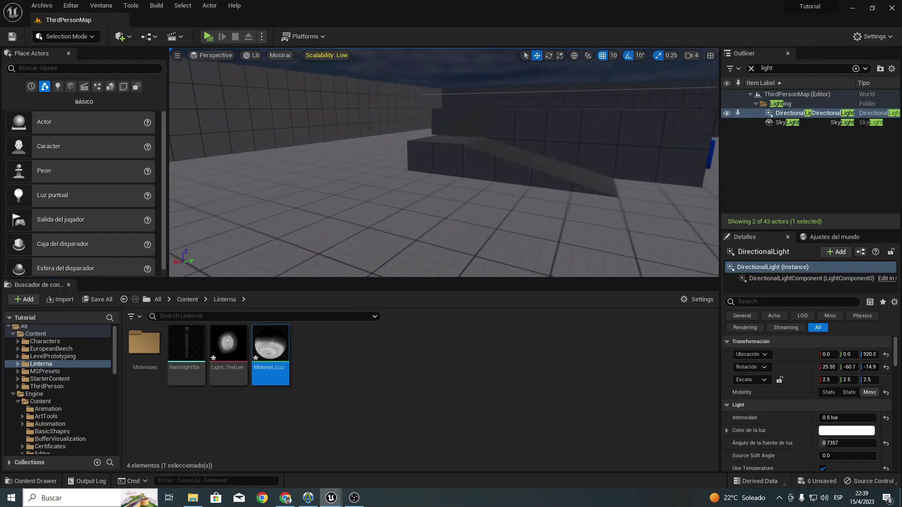
{"action": "right_click_drag", "start_coordinate": [577, 132], "coordinate": [541, 141]}
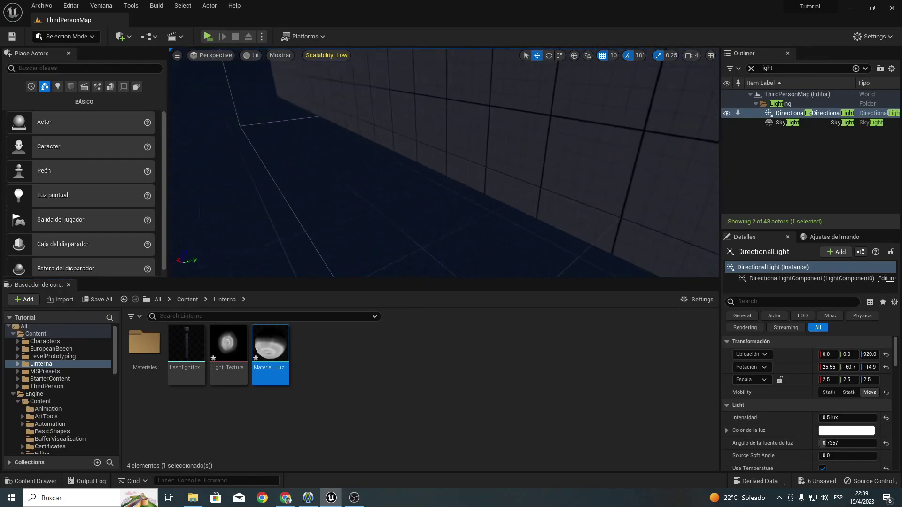
{"action": "key", "text": "f"}
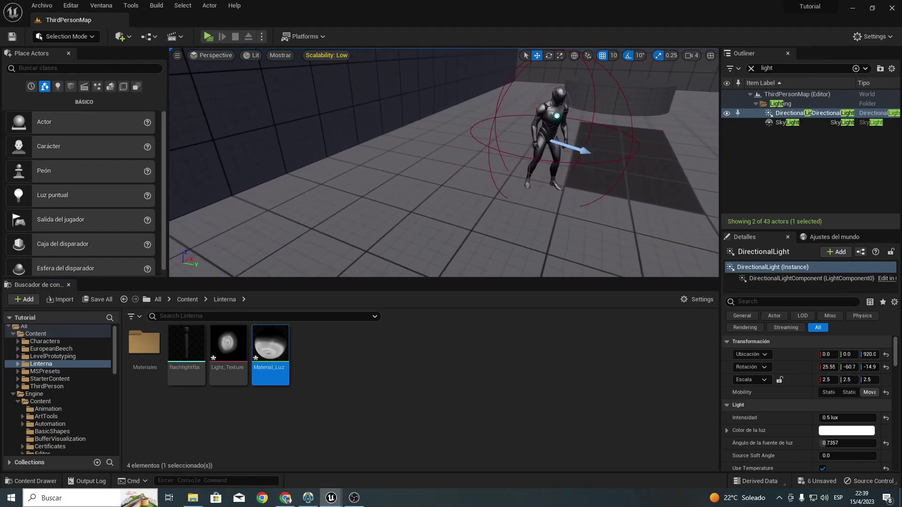
{"action": "right_click_drag", "start_coordinate": [307, 197], "coordinate": [307, 198]}
{"action": "left_click", "coordinate": [376, 351]}
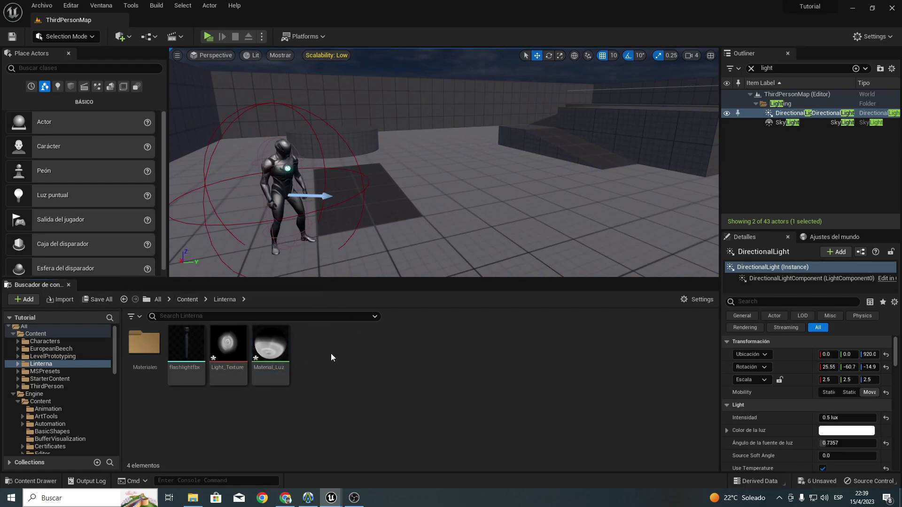
{"action": "left_click", "coordinate": [187, 300]}
Step: Create a new material named Material_VicionNocturna inside the Linterna folder
{"action": "right_click", "coordinate": [457, 356]}
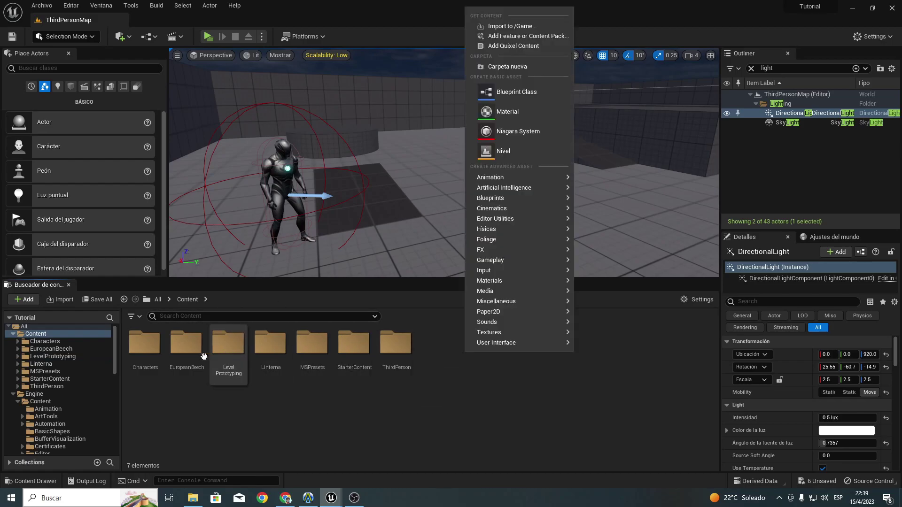
{"action": "double_click", "coordinate": [270, 341]}
{"action": "right_click", "coordinate": [358, 353]}
{"action": "mouse_move", "coordinate": [358, 350]}
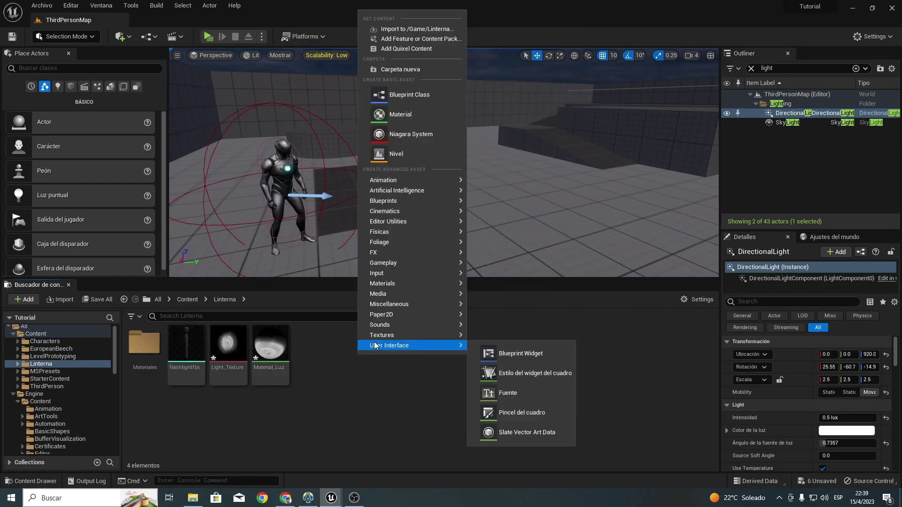
{"action": "left_click", "coordinate": [400, 114]}
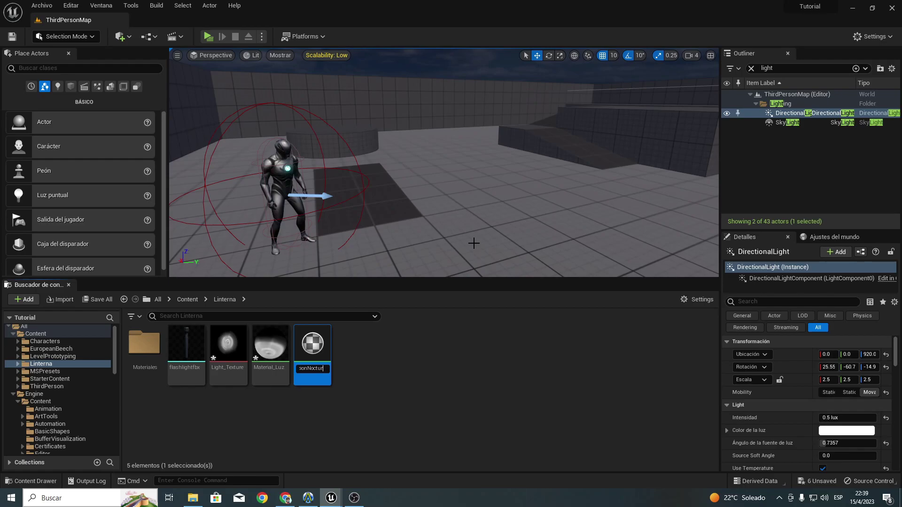
{"action": "type", "text": "a"}
{"action": "key", "text": "Return"}
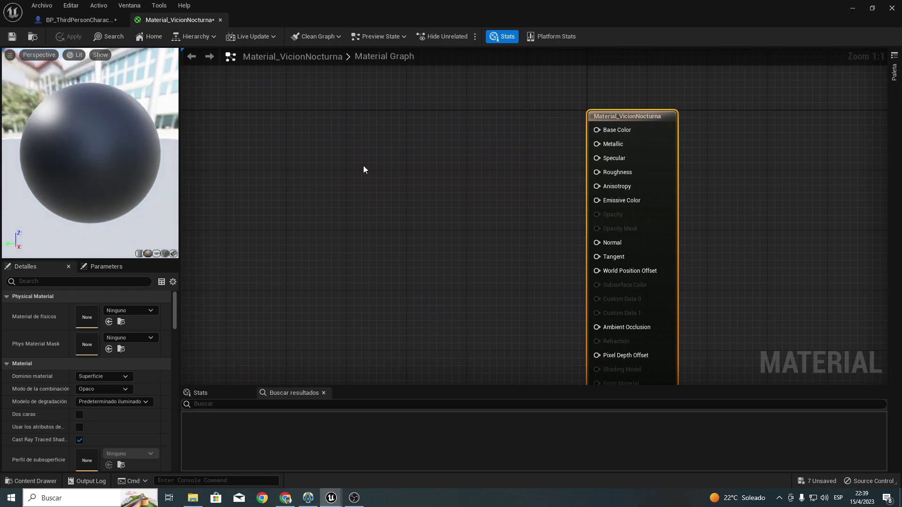
Step: Wire the black Constant3Vector into the material's Emissive Color as well
{"action": "left_click", "coordinate": [364, 166]}
{"action": "mouse_move", "coordinate": [421, 172]}
{"action": "left_mouse_down"}
{"action": "mouse_move", "coordinate": [382, 147]}
{"action": "mouse_move", "coordinate": [601, 134]}
{"action": "left_mouse_up"}
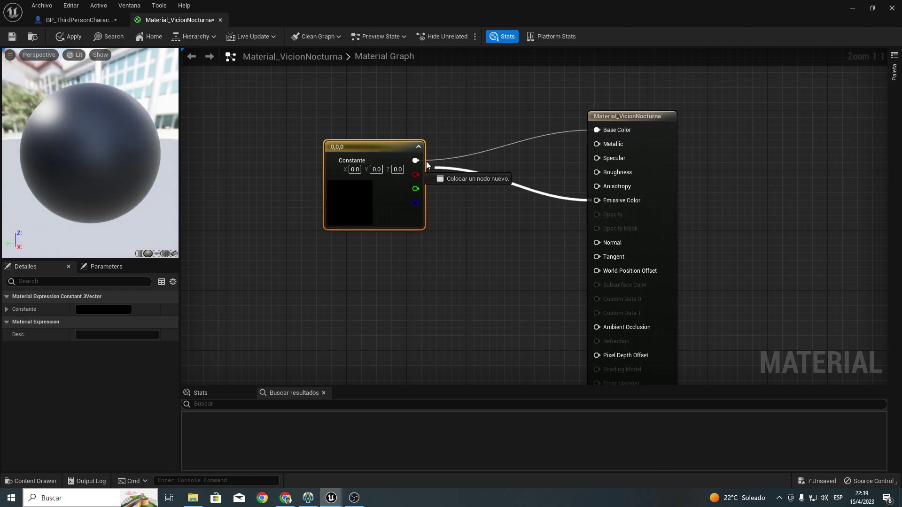
{"action": "left_click_drag", "start_coordinate": [426, 162], "coordinate": [416, 160]}
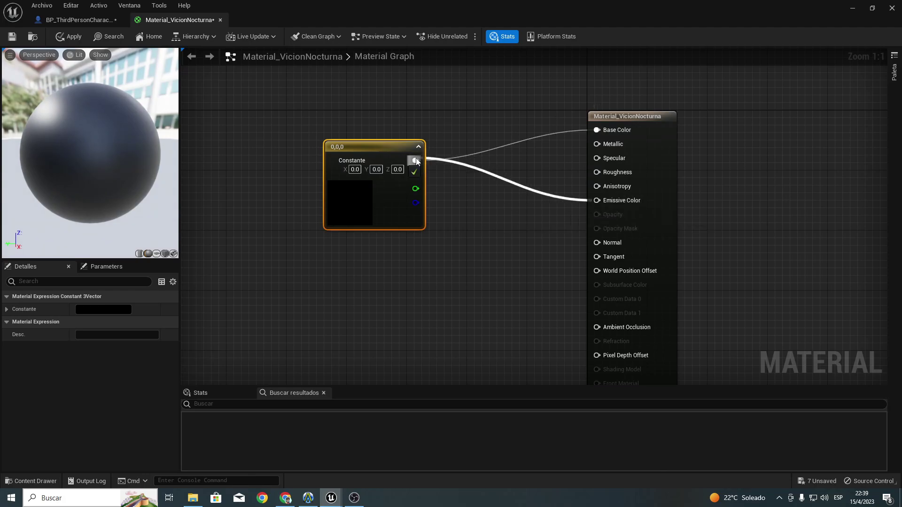
Step: Enable Used with Skeletal Mesh in the material's Usage settings
{"action": "left_click", "coordinate": [646, 145]}
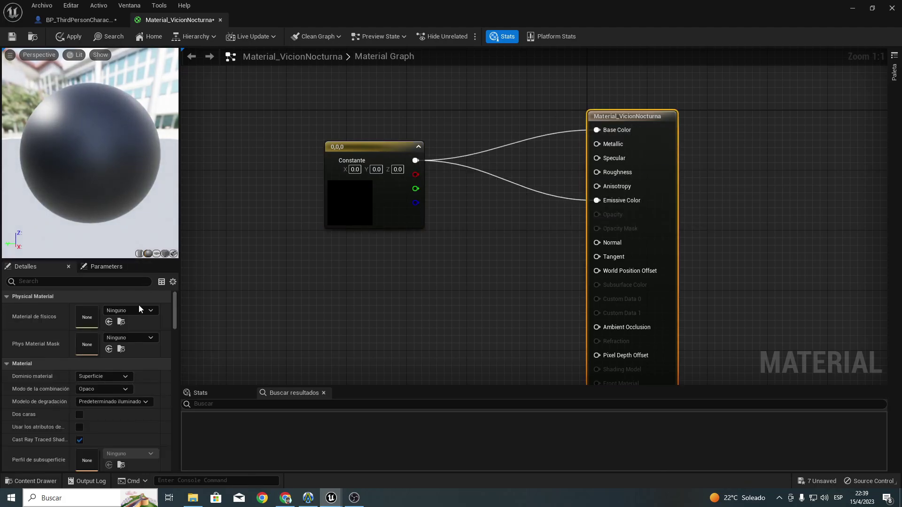
{"action": "scroll", "coordinate": [120, 346], "scroll_direction": "down", "scroll_amount": 3}
{"action": "scroll", "coordinate": [98, 356], "scroll_direction": "down", "scroll_amount": 5}
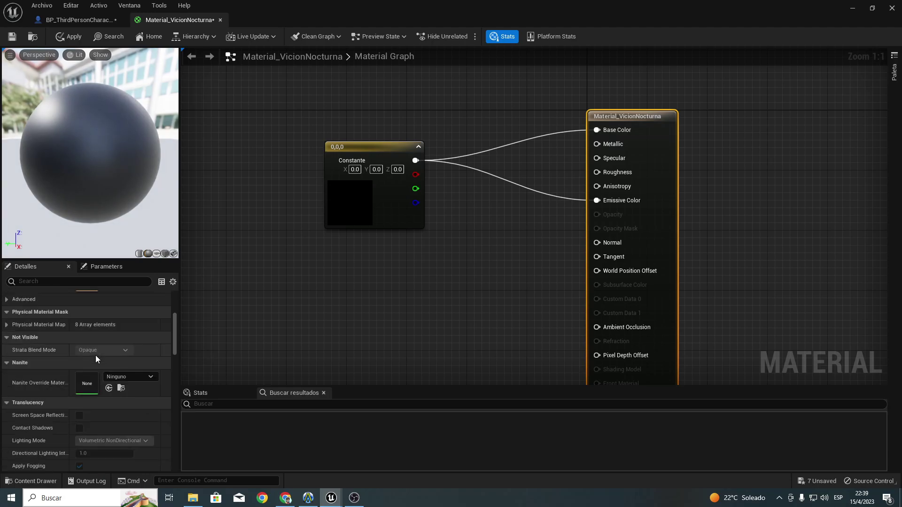
{"action": "scroll", "coordinate": [94, 357], "scroll_direction": "down", "scroll_amount": 3}
{"action": "scroll", "coordinate": [89, 361], "scroll_direction": "down", "scroll_amount": 3}
{"action": "scroll", "coordinate": [71, 360], "scroll_direction": "down", "scroll_amount": 2}
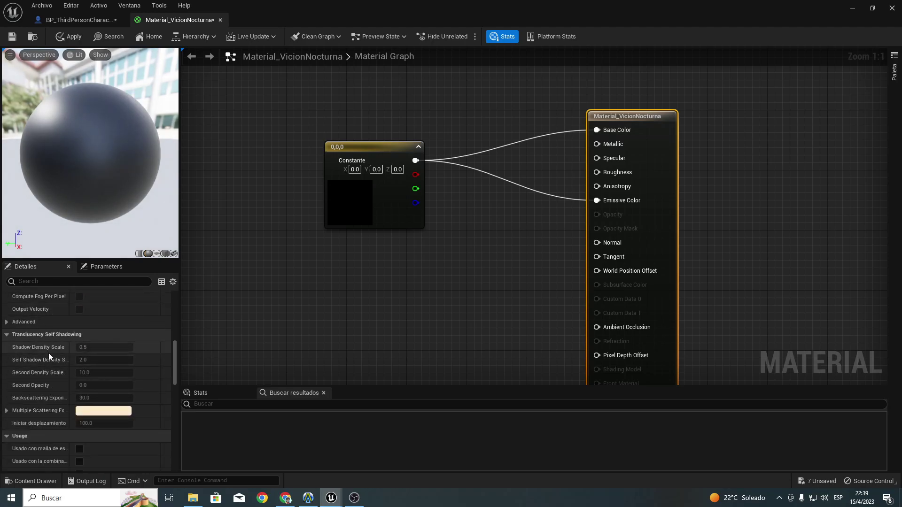
{"action": "scroll", "coordinate": [48, 356], "scroll_direction": "down", "scroll_amount": 3}
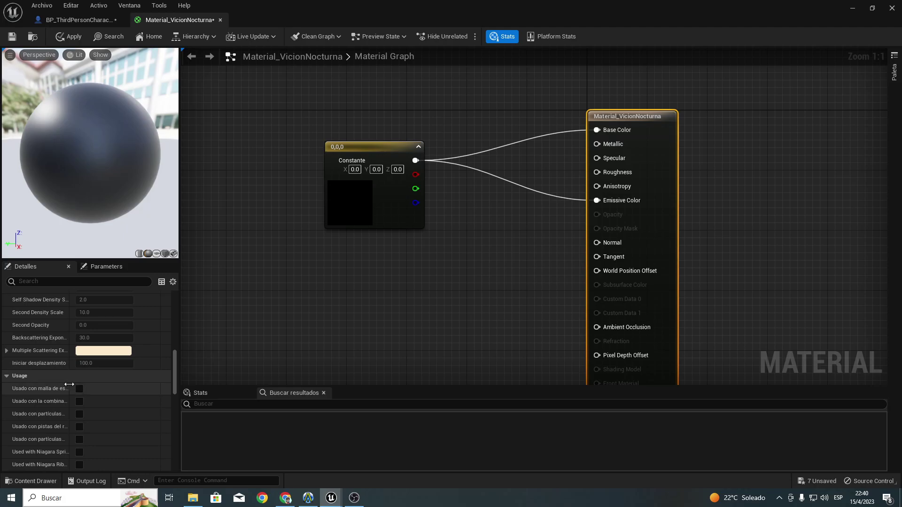
{"action": "left_click_drag", "start_coordinate": [69, 384], "coordinate": [107, 384]}
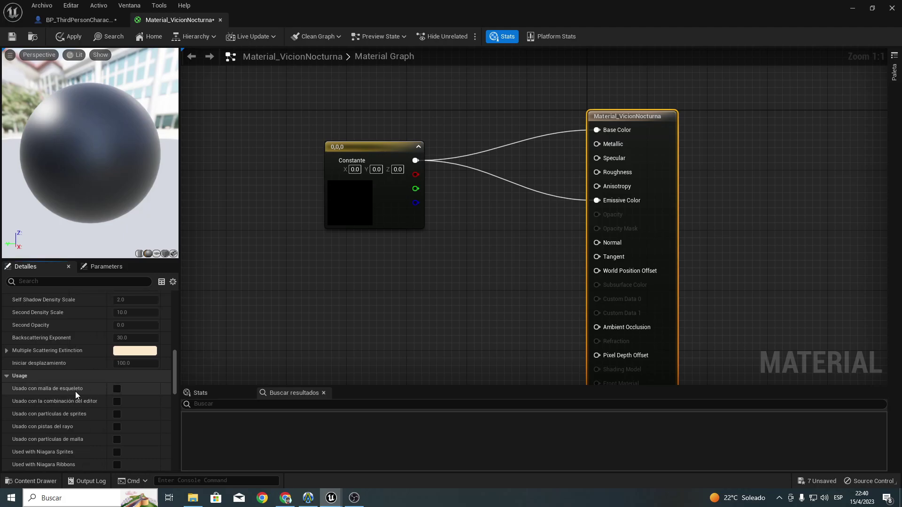
{"action": "left_click", "coordinate": [117, 389]}
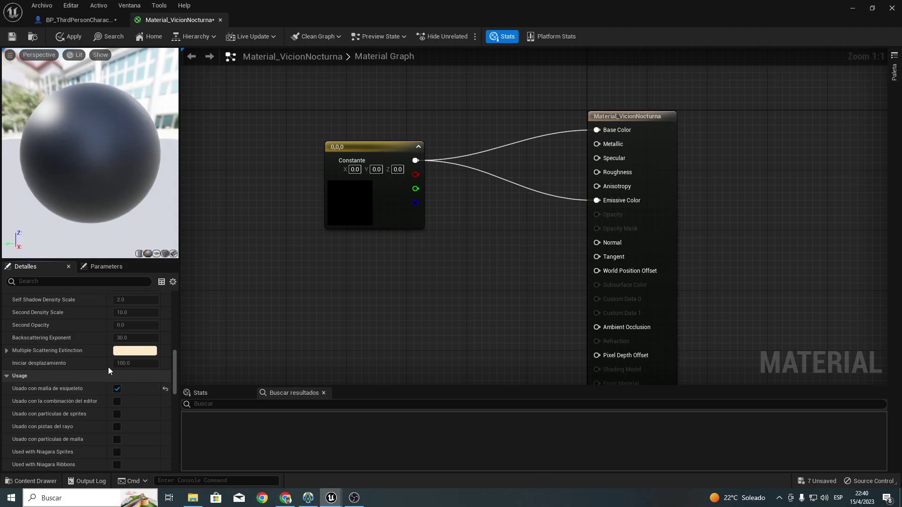
{"action": "right_click_drag", "start_coordinate": [420, 230], "coordinate": [471, 223]}
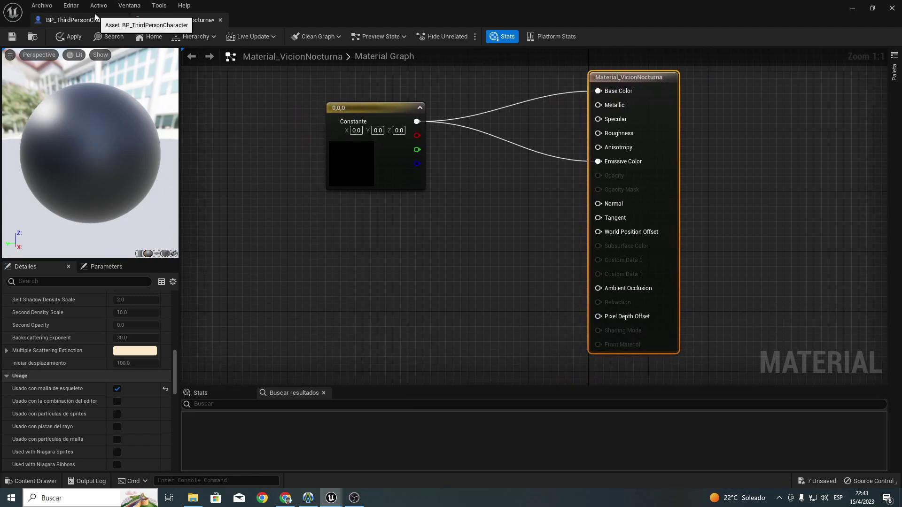
{"action": "left_click", "coordinate": [94, 18]}
Step: Add a Malla reference and chain an Ajustar material node after the upper Ajustar visibilidad
{"action": "right_click_drag", "start_coordinate": [539, 188], "coordinate": [469, 255]}
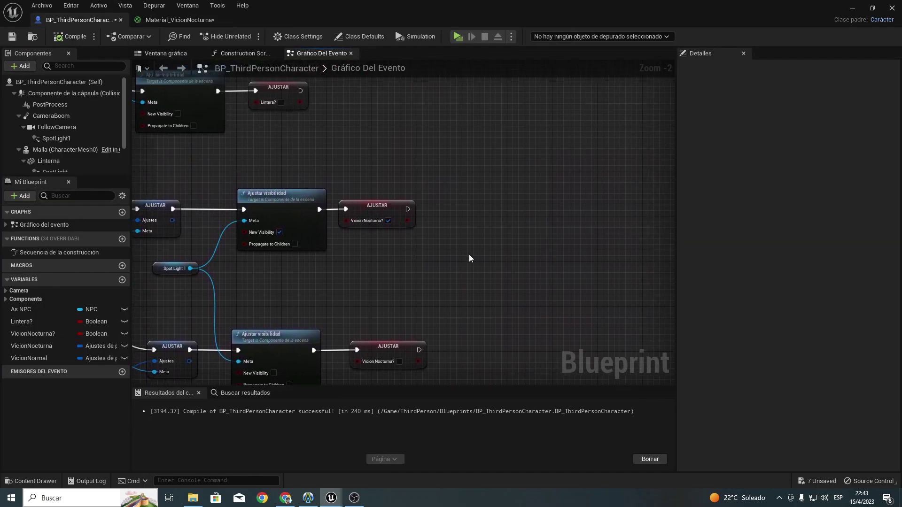
{"action": "scroll", "coordinate": [377, 234], "scroll_direction": "up", "scroll_amount": 2}
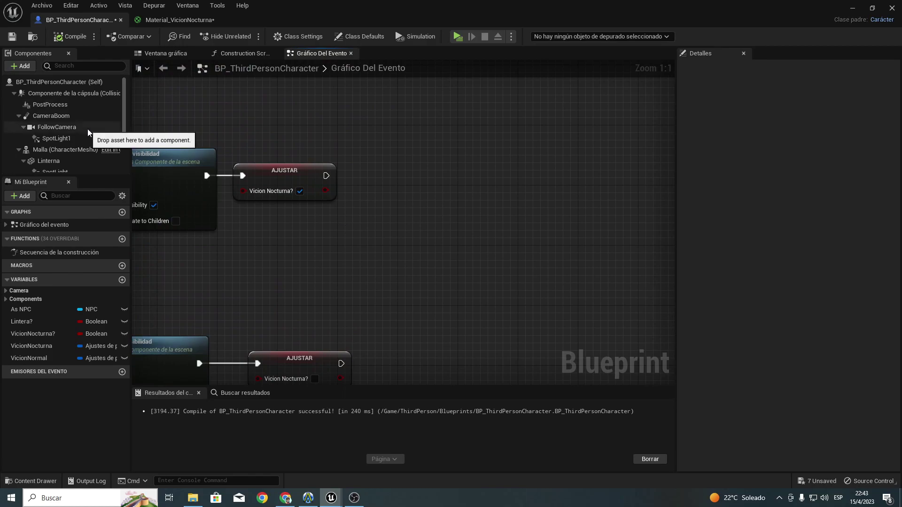
{"action": "mouse_move", "coordinate": [47, 150]}
{"action": "left_mouse_down"}
{"action": "mouse_move", "coordinate": [328, 233]}
{"action": "mouse_move", "coordinate": [377, 236]}
{"action": "left_mouse_up"}
{"action": "type", "text": "ajus"}
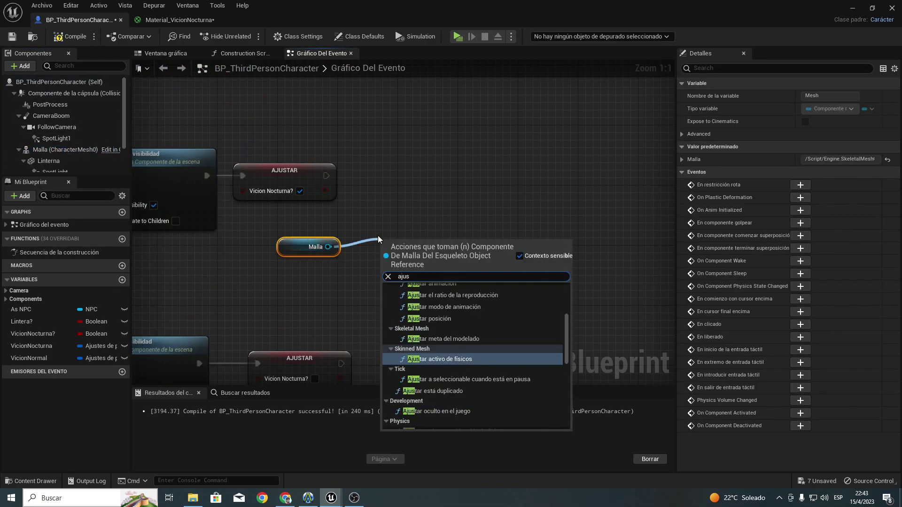
{"action": "type", "text": "tar mat"}
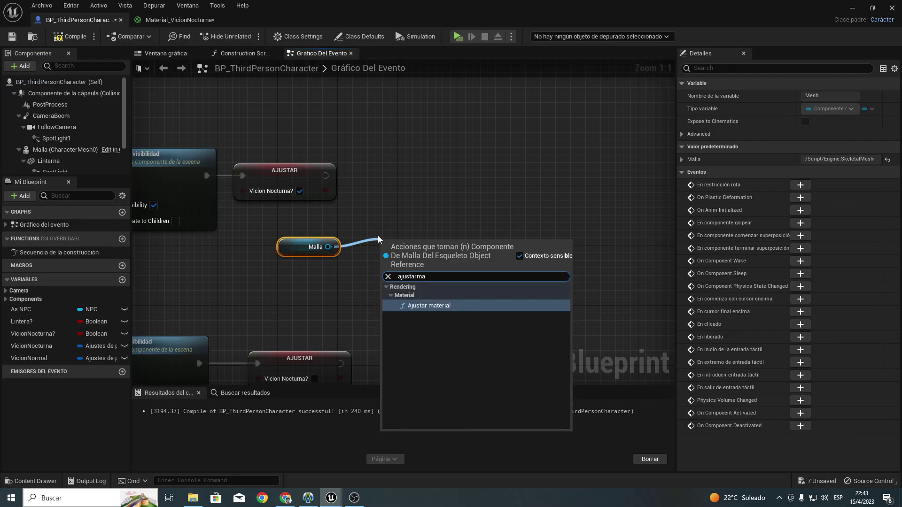
{"action": "key", "text": "Return"}
{"action": "right_click_drag", "start_coordinate": [378, 239], "coordinate": [480, 192]}
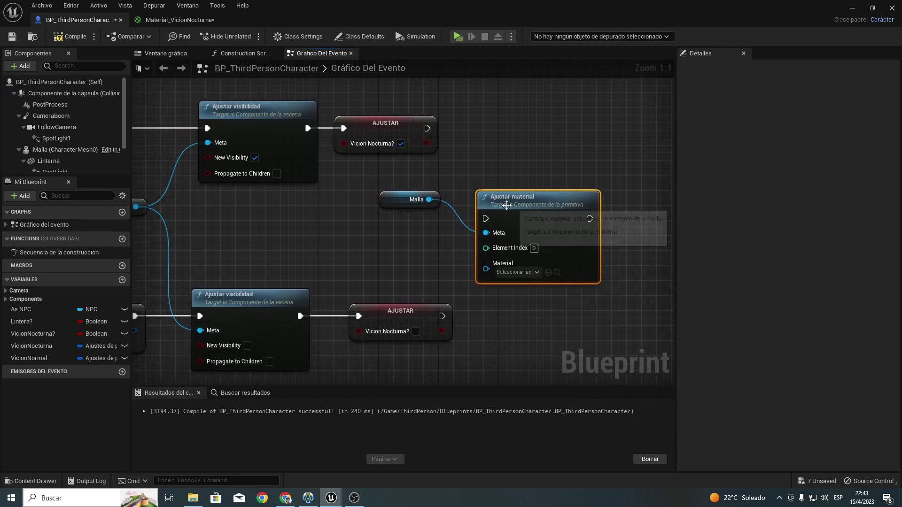
{"action": "mouse_move", "coordinate": [500, 207]}
{"action": "left_mouse_down"}
{"action": "mouse_move", "coordinate": [474, 117]}
{"action": "mouse_move", "coordinate": [457, 128]}
{"action": "left_mouse_up"}
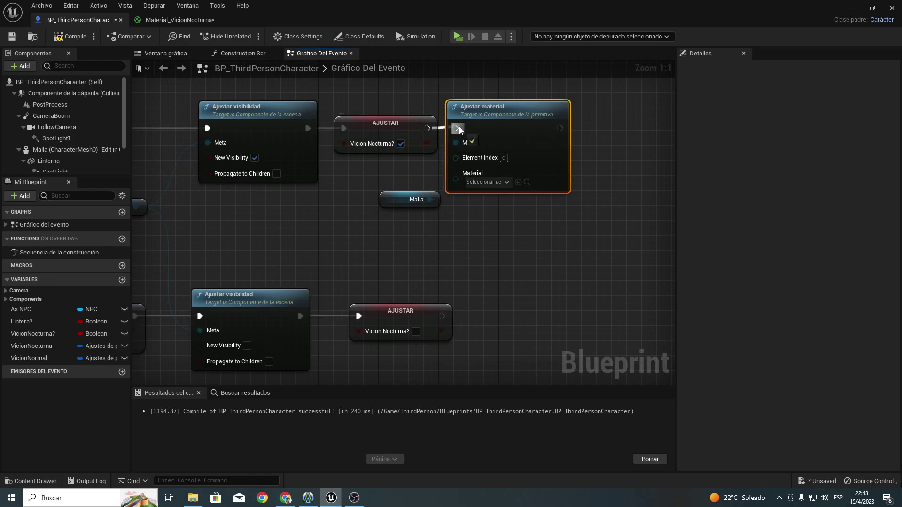
{"action": "left_click", "coordinate": [384, 124]}
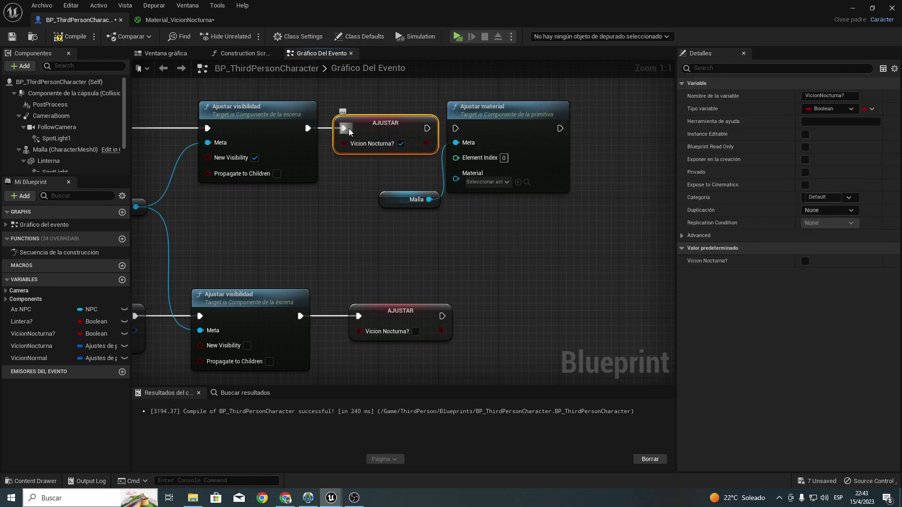
{"action": "left_click_drag", "start_coordinate": [353, 130], "coordinate": [581, 127]}
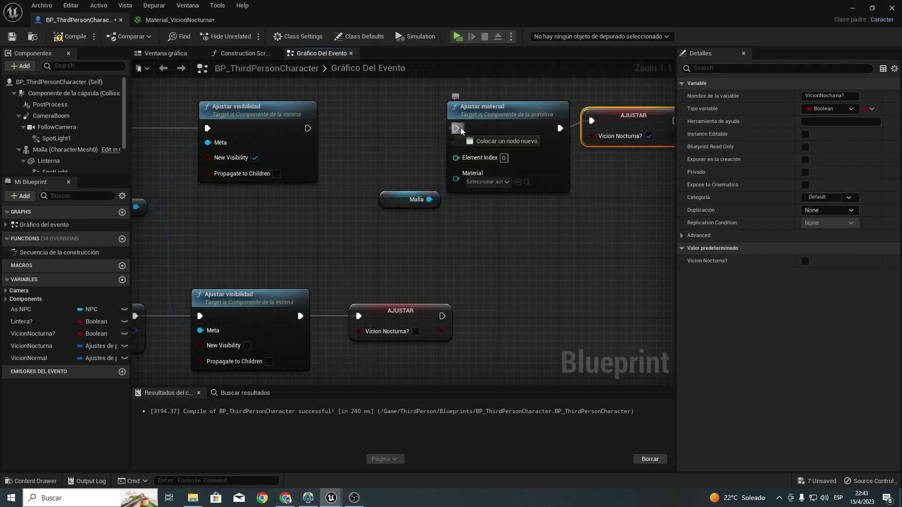
{"action": "left_click_drag", "start_coordinate": [455, 129], "coordinate": [308, 128]}
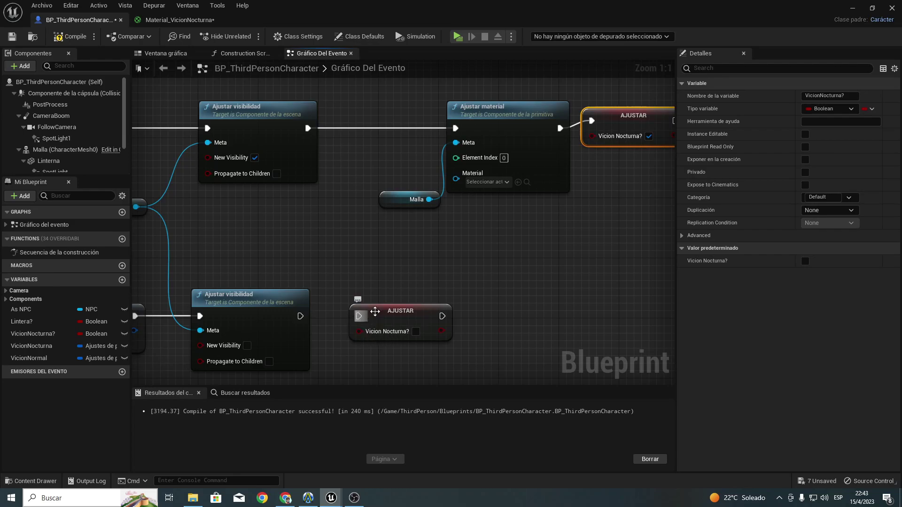
Step: Paste a copy of Ajustar material into the lower branch, chain it after Ajustar visibilidad, and tidy nodes
{"action": "left_click_drag", "start_coordinate": [375, 312], "coordinate": [533, 297]}
{"action": "left_click_drag", "start_coordinate": [405, 199], "coordinate": [292, 221]}
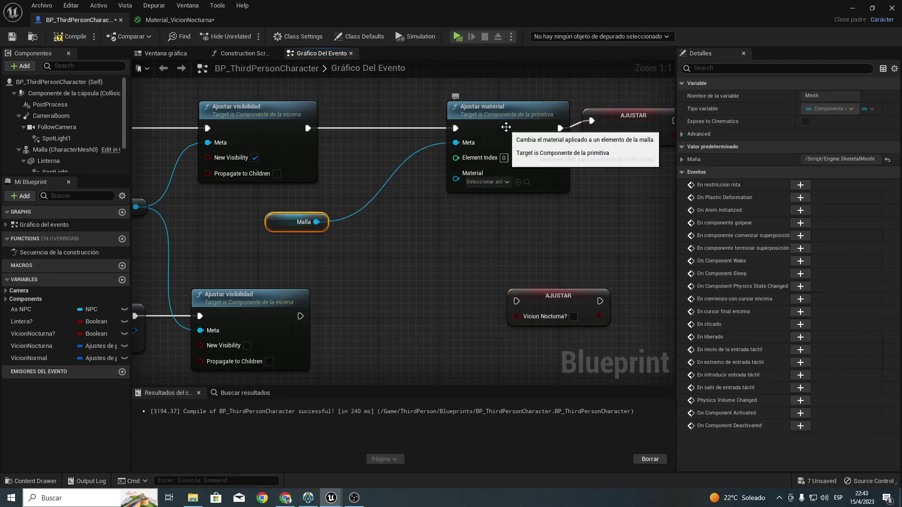
{"action": "left_click_drag", "start_coordinate": [506, 127], "coordinate": [407, 127]}
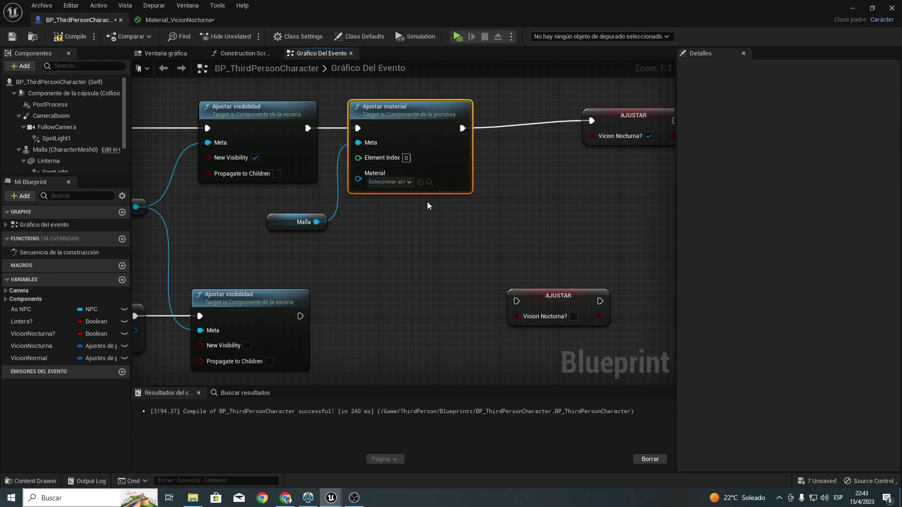
{"action": "right_click_drag", "start_coordinate": [403, 240], "coordinate": [413, 210]}
{"action": "key", "text": "ctrl+v"}
{"action": "mouse_move", "coordinate": [310, 285]}
{"action": "left_mouse_down"}
{"action": "mouse_move", "coordinate": [370, 280]}
{"action": "mouse_move", "coordinate": [325, 192]}
{"action": "left_mouse_up"}
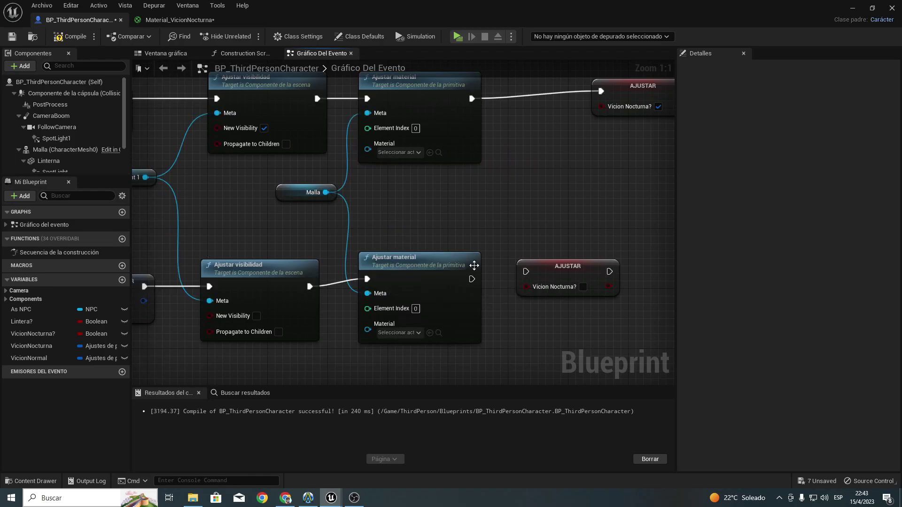
{"action": "left_click_drag", "start_coordinate": [471, 279], "coordinate": [526, 271]}
{"action": "mouse_move", "coordinate": [433, 264]}
{"action": "left_mouse_down"}
{"action": "mouse_move", "coordinate": [433, 279]}
{"action": "mouse_move", "coordinate": [432, 272]}
{"action": "left_mouse_up"}
{"action": "left_click_drag", "start_coordinate": [556, 266], "coordinate": [557, 281]}
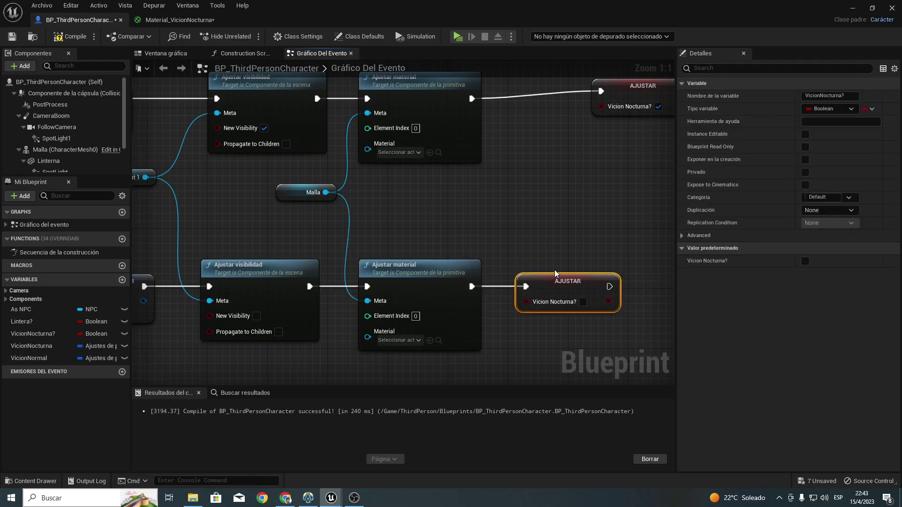
{"action": "right_click_drag", "start_coordinate": [555, 274], "coordinate": [549, 363]}
{"action": "left_click_drag", "start_coordinate": [632, 190], "coordinate": [586, 196]}
{"action": "mouse_move", "coordinate": [475, 264]}
{"action": "right_mouse_down"}
{"action": "mouse_move", "coordinate": [497, 248]}
{"action": "mouse_move", "coordinate": [529, 266]}
{"action": "right_mouse_up"}
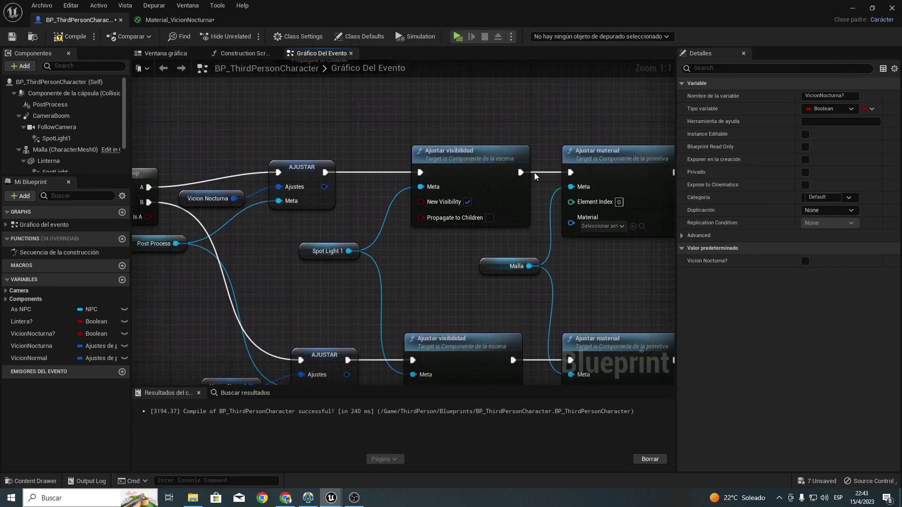
Step: Set the upper Ajustar material node's material to Material_VicionNocturna
{"action": "right_click_drag", "start_coordinate": [646, 201], "coordinate": [439, 189]}
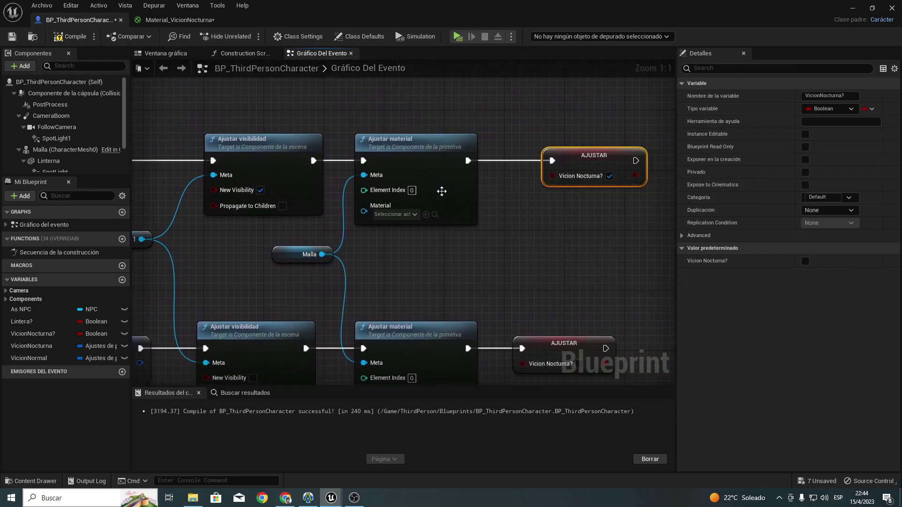
{"action": "left_click", "coordinate": [414, 215]}
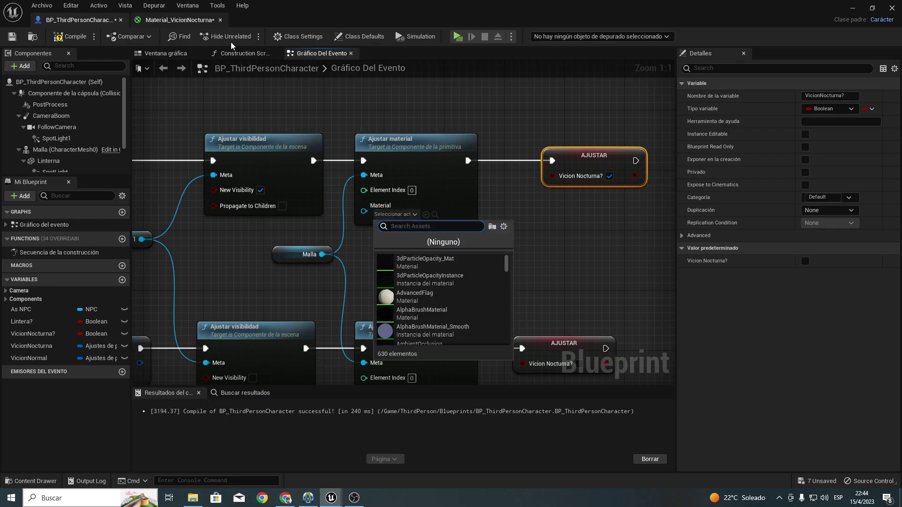
{"action": "type", "text": "mat"}
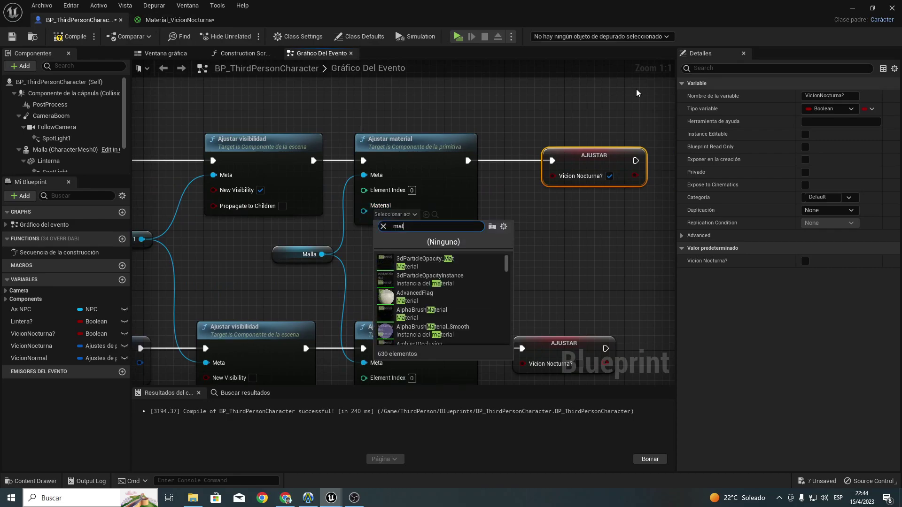
{"action": "type", "text": "erial_"}
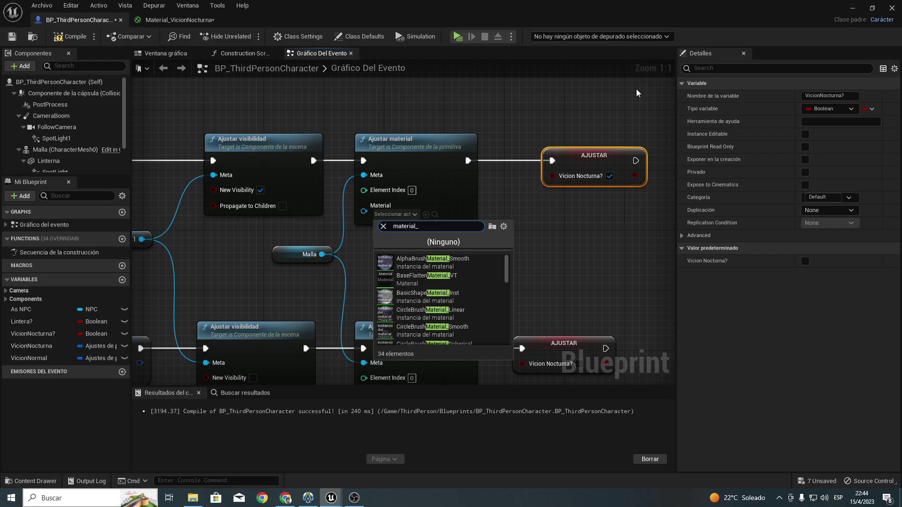
{"action": "type", "text": "cx"}
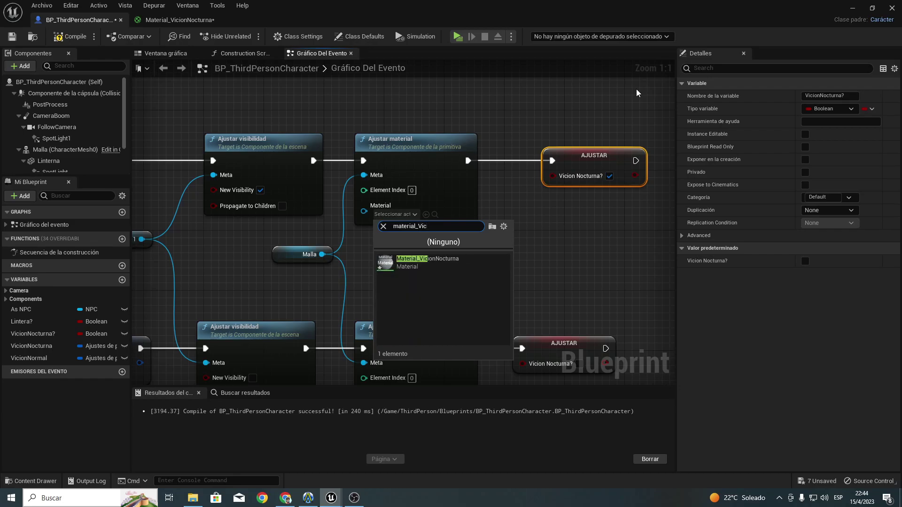
{"action": "key", "text": "Down"}
{"action": "key", "text": "Return"}
Step: Set the lower Ajustar material node to MI_Quinn_01 and compile the Blueprint
{"action": "right_click_drag", "start_coordinate": [498, 254], "coordinate": [506, 125]}
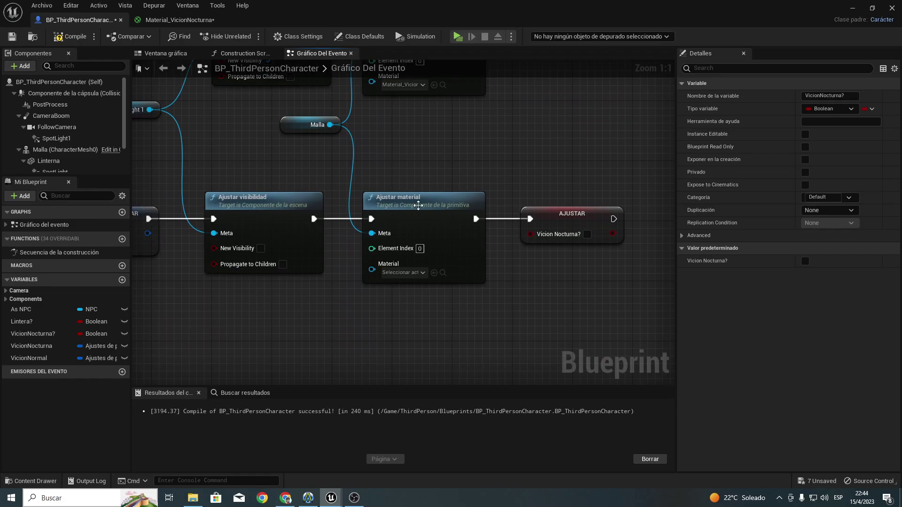
{"action": "left_click", "coordinate": [47, 149]}
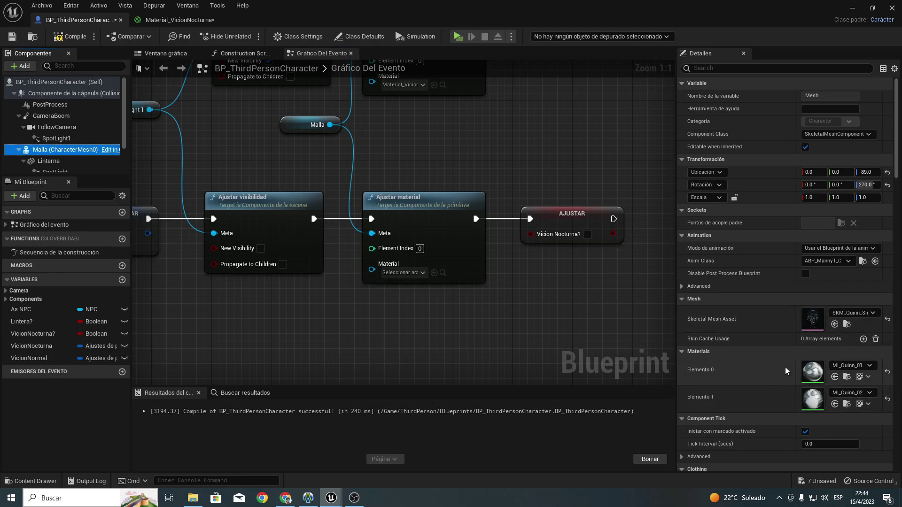
{"action": "right_click_drag", "start_coordinate": [477, 232], "coordinate": [499, 206]}
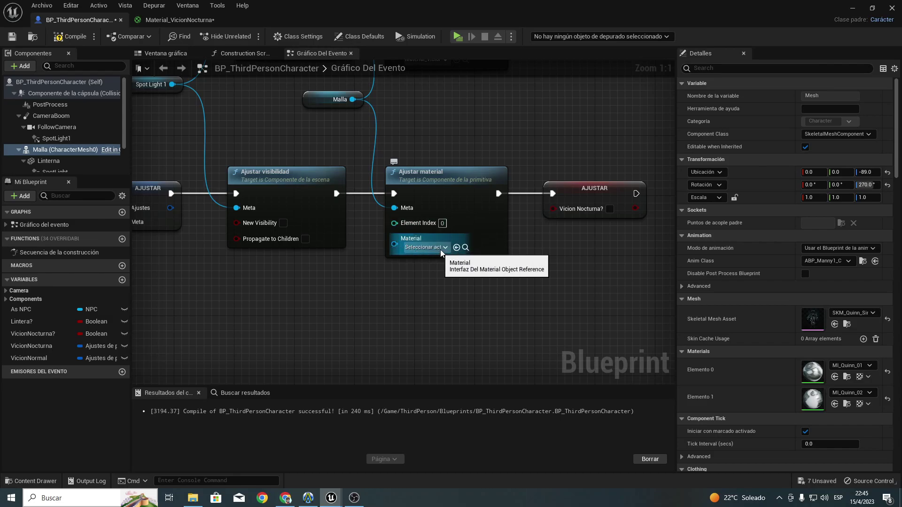
{"action": "left_click", "coordinate": [457, 247]}
{"action": "right_click_drag", "start_coordinate": [173, 129], "coordinate": [257, 177]}
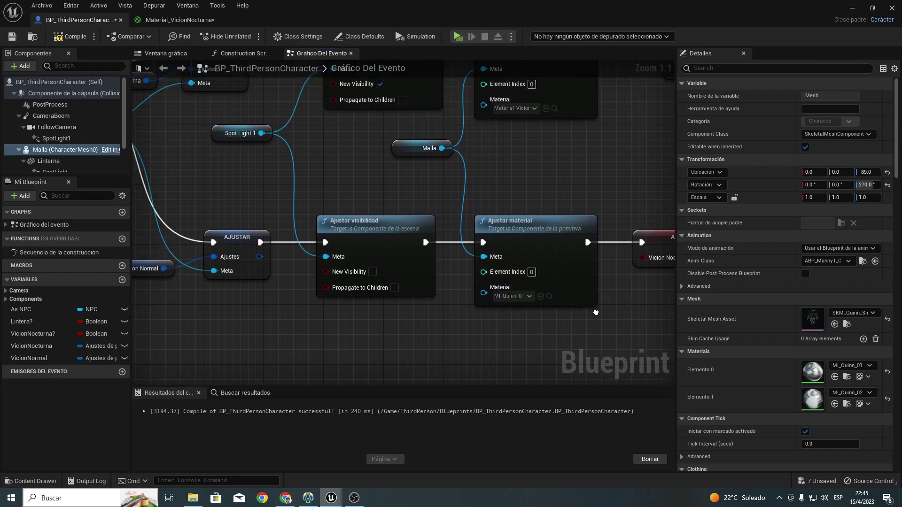
{"action": "left_click", "coordinate": [70, 37]}
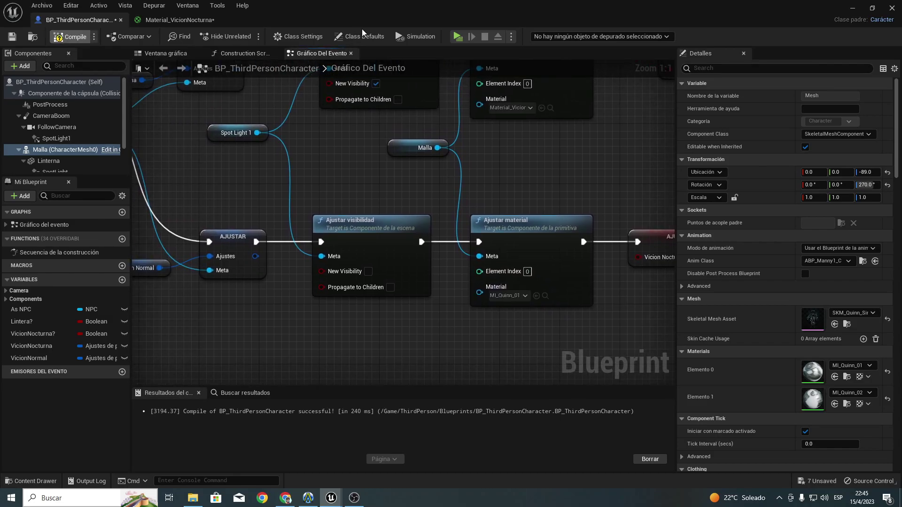
{"action": "left_click", "coordinate": [456, 37]}
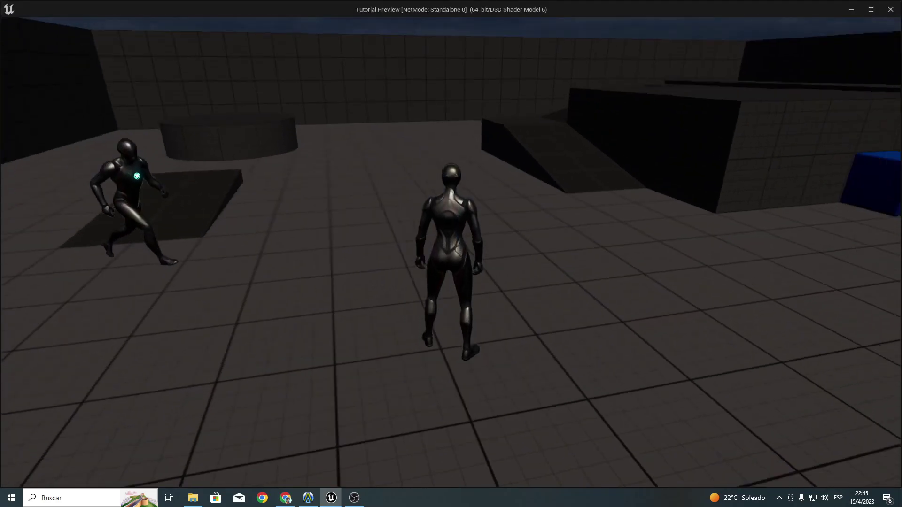
{"action": "key", "text": "n"}
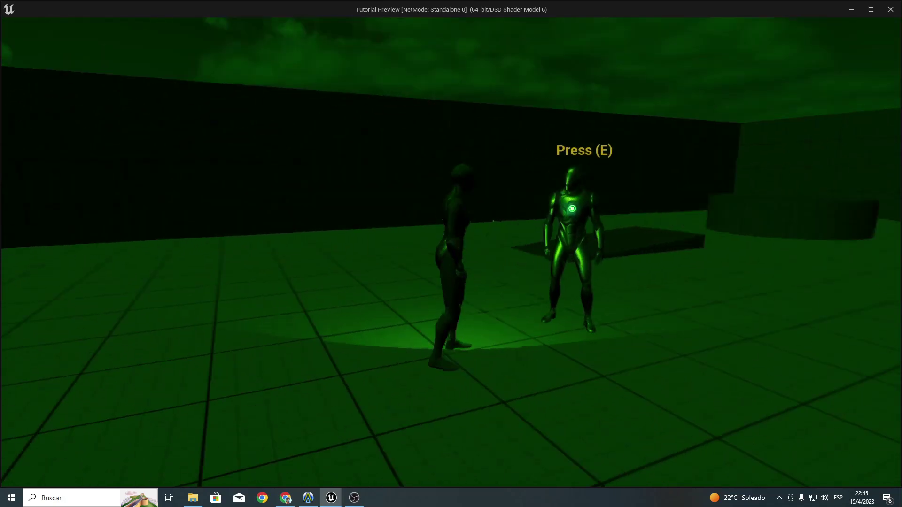
{"action": "key", "text": "w"}
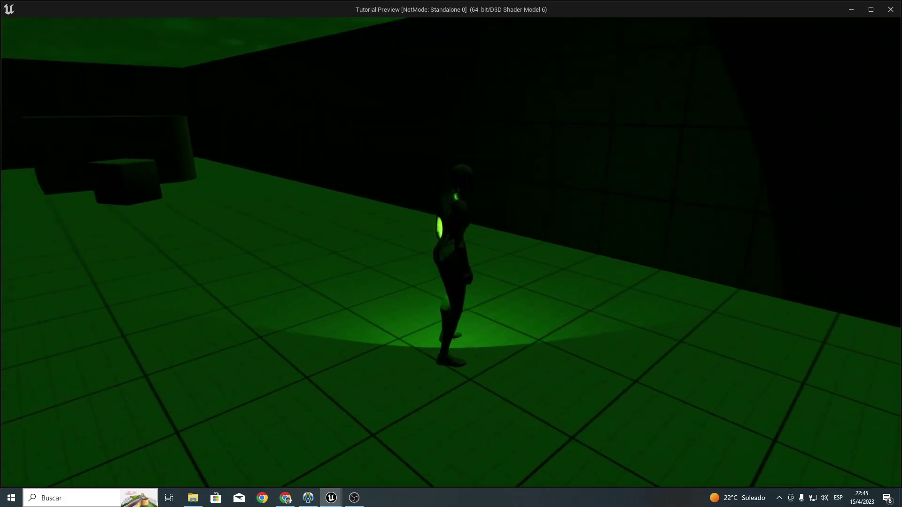
{"action": "key", "text": "n"}
{"action": "key", "text": "n"}
{"action": "key", "text": "Escape"}
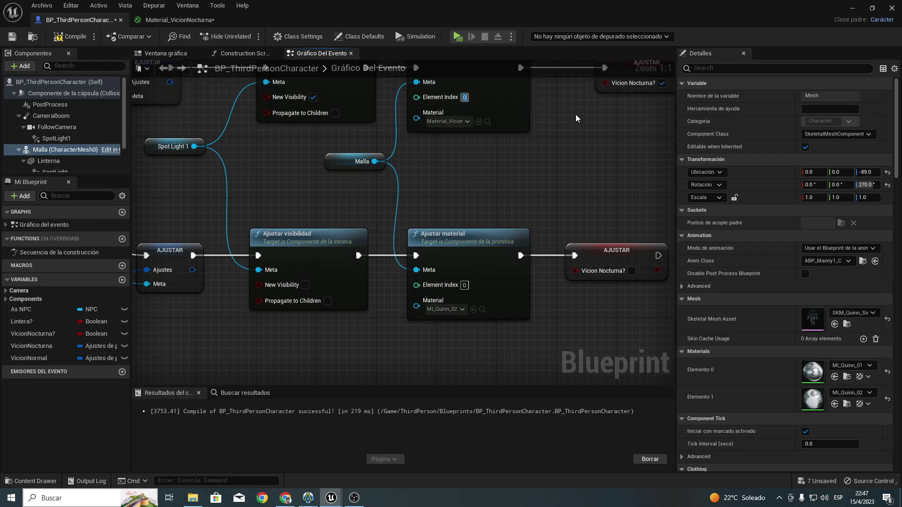
Step: Set Element Index 1 on both Ajustar material nodes, compile, and start a play test
{"action": "type", "text": "1"}
{"action": "left_click", "coordinate": [465, 285]}
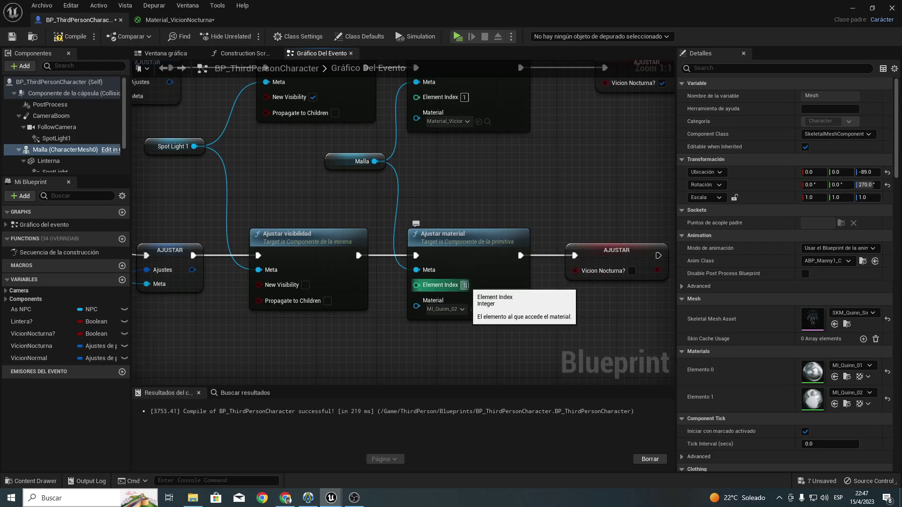
{"action": "key", "text": "Return"}
{"action": "left_click", "coordinate": [70, 36]}
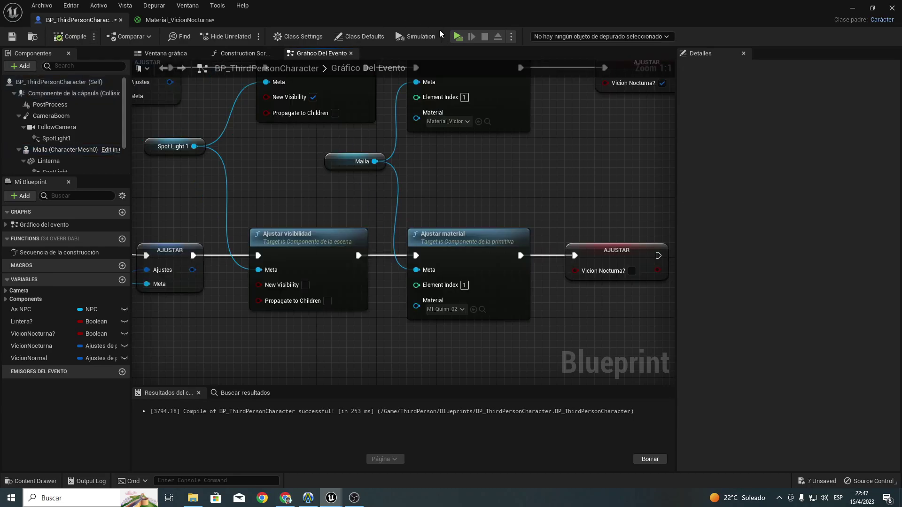
{"action": "left_click", "coordinate": [457, 36]}
{"action": "key", "text": "n"}
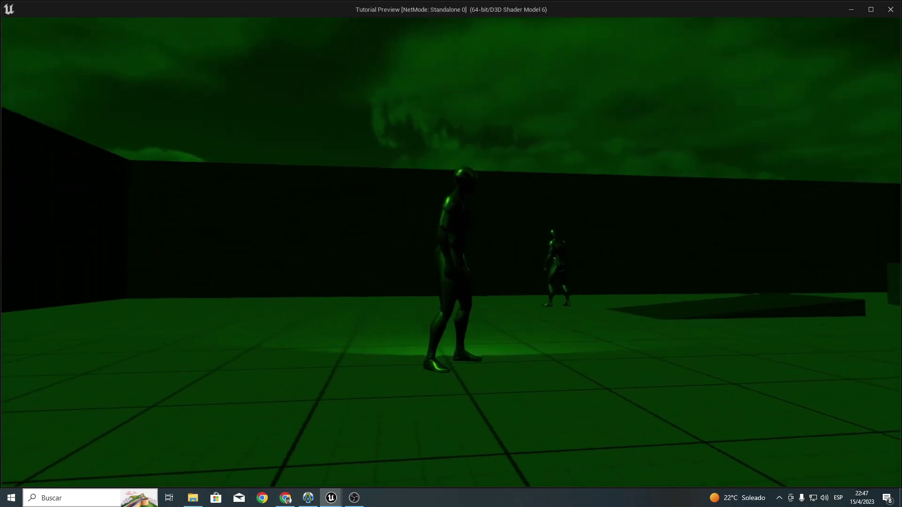
{"action": "key", "text": "n"}
{"action": "key", "text": "n"}
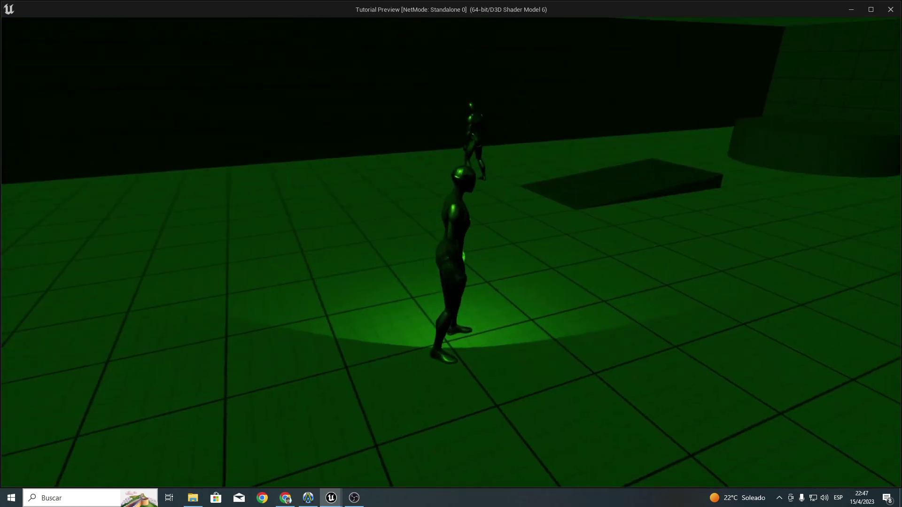
{"action": "key", "text": "w"}
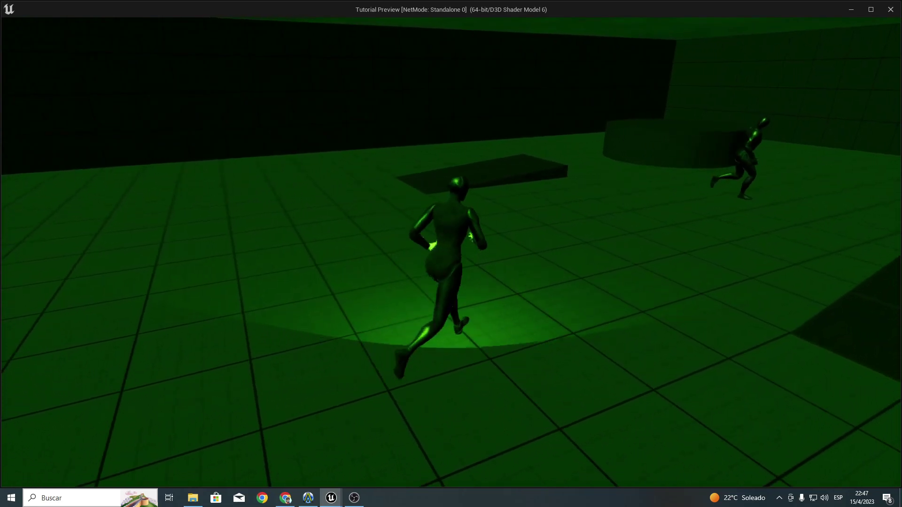
{"action": "key", "text": "n"}
{"action": "key", "text": "Escape"}
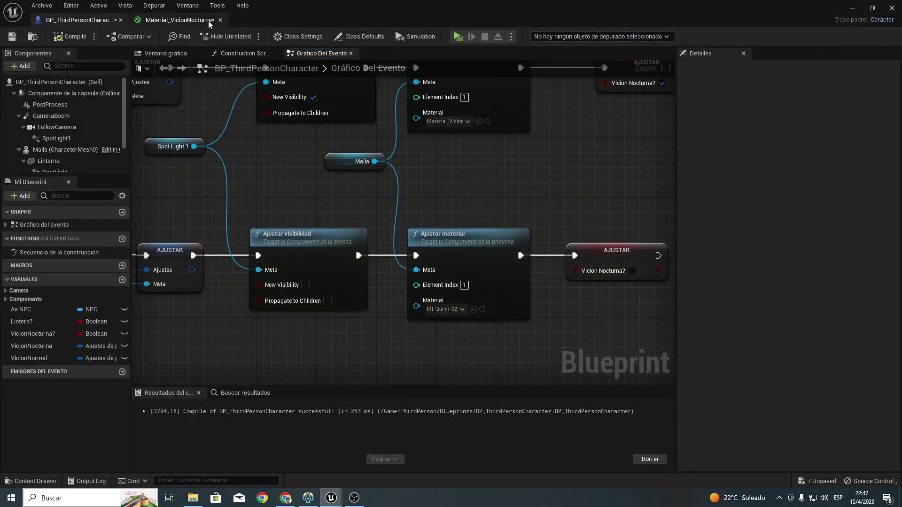
Step: Change Material_VicionNocturna's Constant3Vector to white (1,1,1) and apply the material changes
{"action": "left_click", "coordinate": [207, 21]}
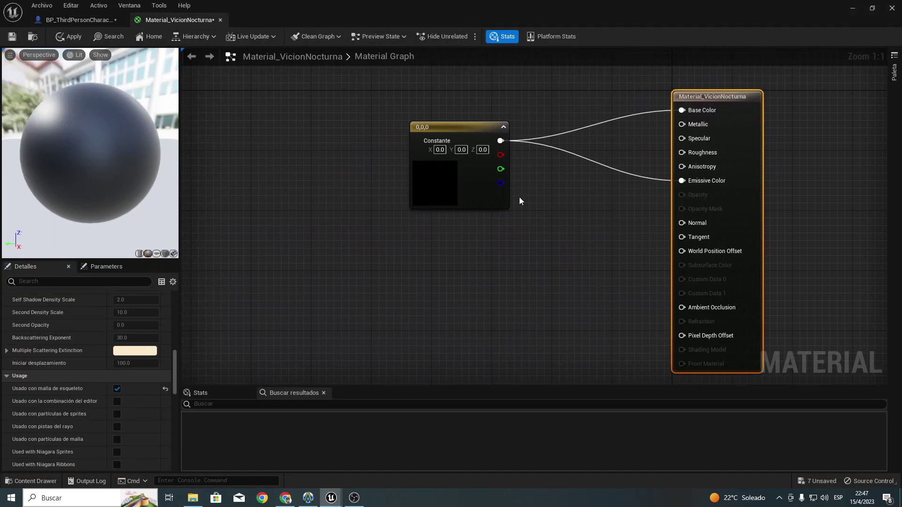
{"action": "double_click", "coordinate": [437, 175]}
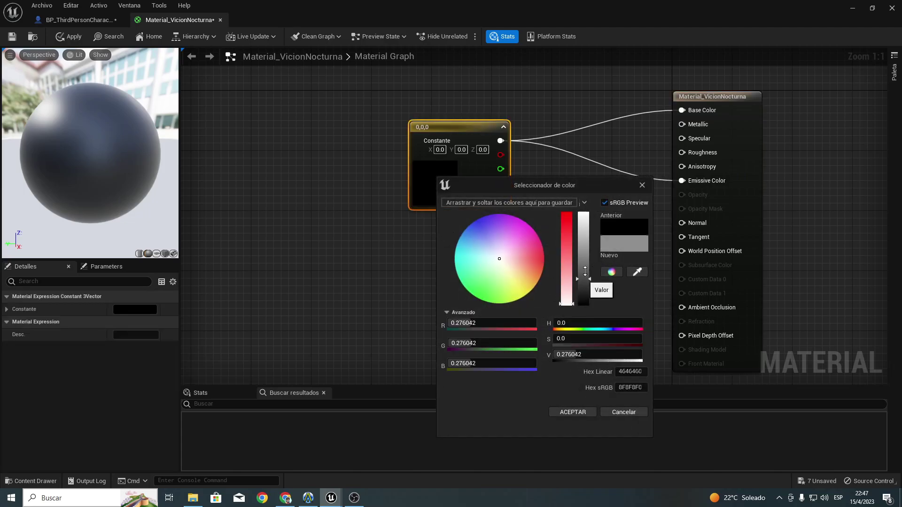
{"action": "left_click_drag", "start_coordinate": [585, 272], "coordinate": [585, 213]}
{"action": "left_click", "coordinate": [565, 413]}
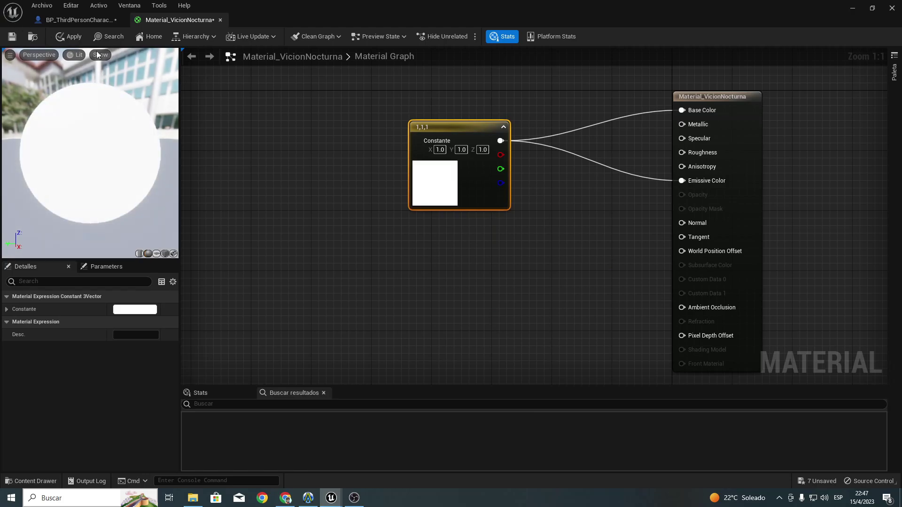
{"action": "left_click", "coordinate": [68, 37]}
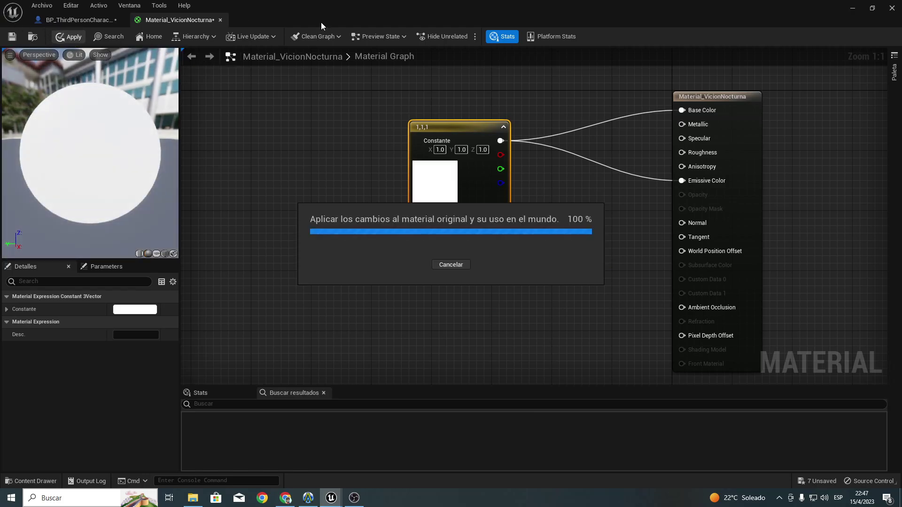
{"action": "left_click", "coordinate": [70, 20]}
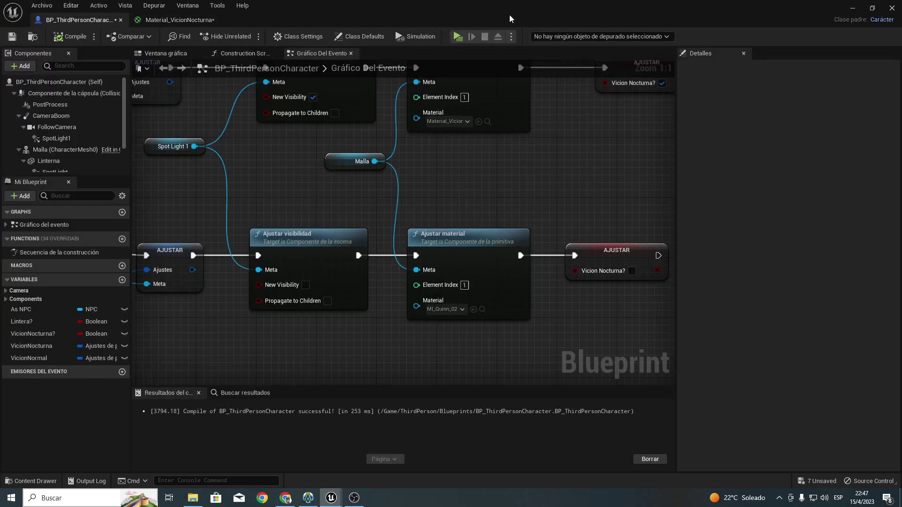
{"action": "left_click", "coordinate": [457, 36]}
{"action": "key", "text": "n"}
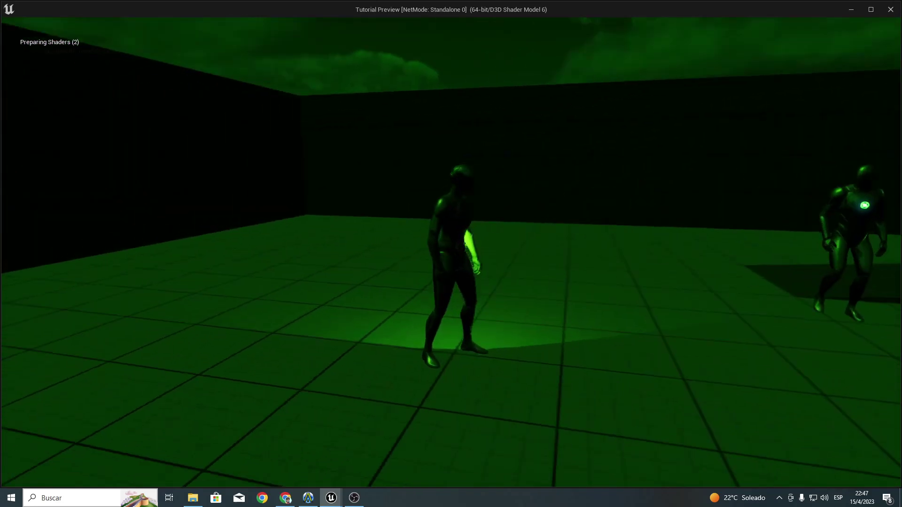
{"action": "key", "text": "a"}
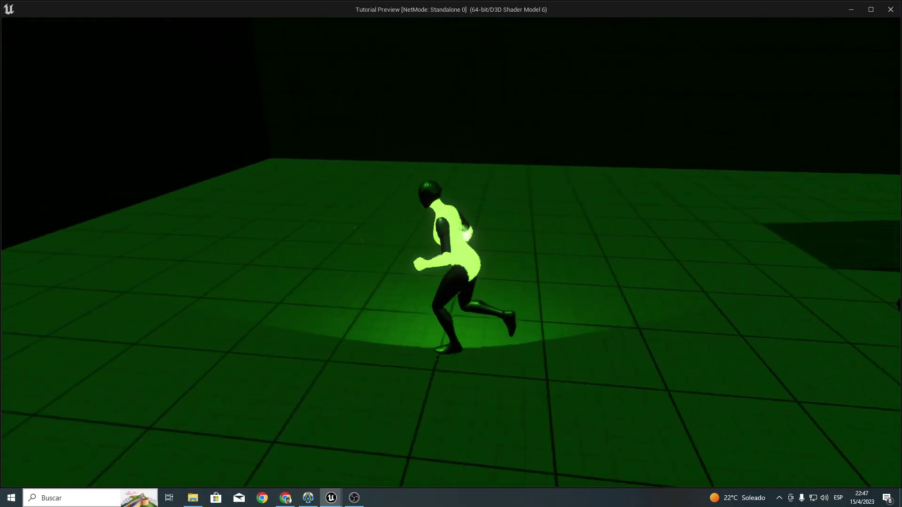
{"action": "key", "text": "d"}
{"action": "key", "text": "w"}
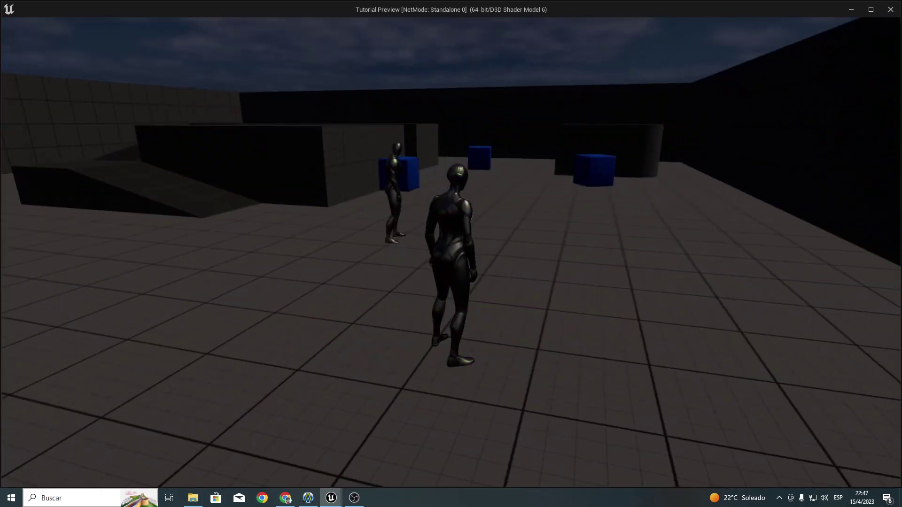
{"action": "key", "text": "Escape"}
{"action": "mouse_move", "coordinate": [500, 179]}
{"action": "right_mouse_down"}
{"action": "mouse_move", "coordinate": [526, 185]}
{"action": "mouse_move", "coordinate": [424, 190]}
{"action": "right_mouse_up"}
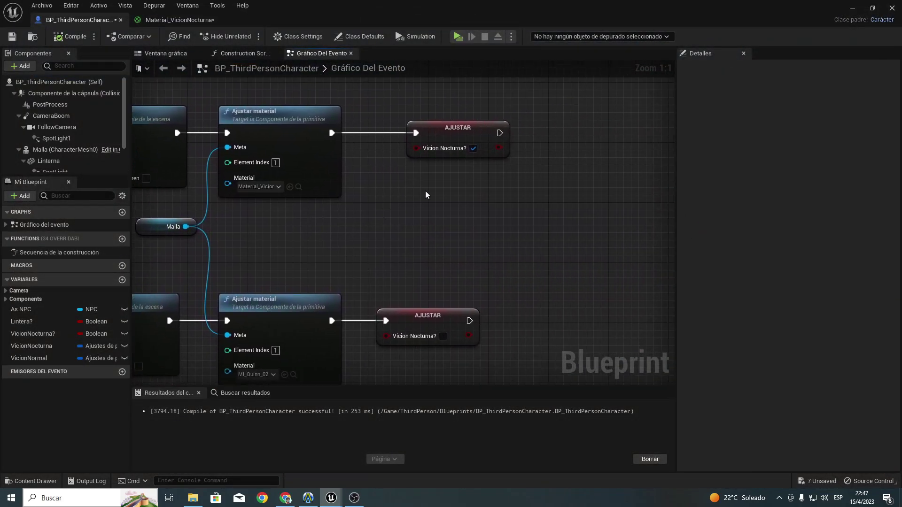
Step: Set Element Index 0 on both Ajustar material nodes and compile the Blueprint
{"action": "left_click", "coordinate": [275, 162]}
{"action": "type", "text": "0"}
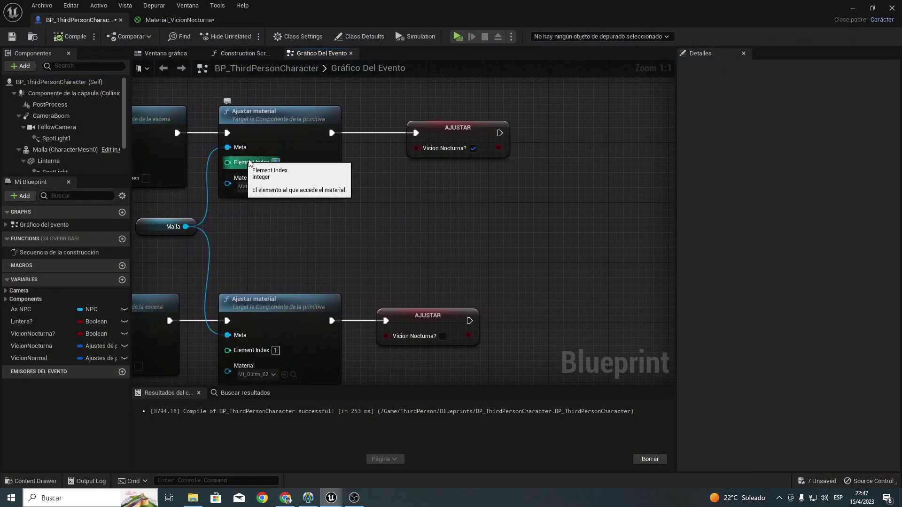
{"action": "key", "text": "Return"}
{"action": "left_click", "coordinate": [276, 351]}
{"action": "type", "text": "0"}
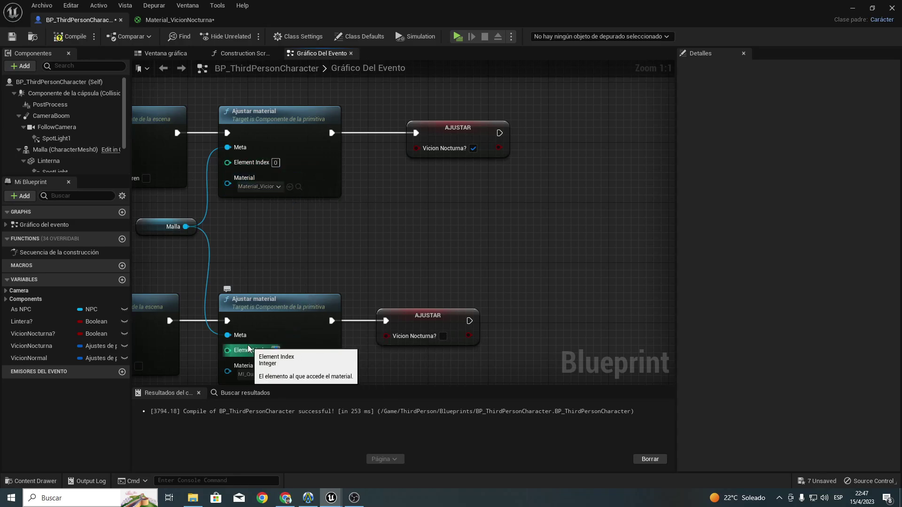
{"action": "key", "text": "Return"}
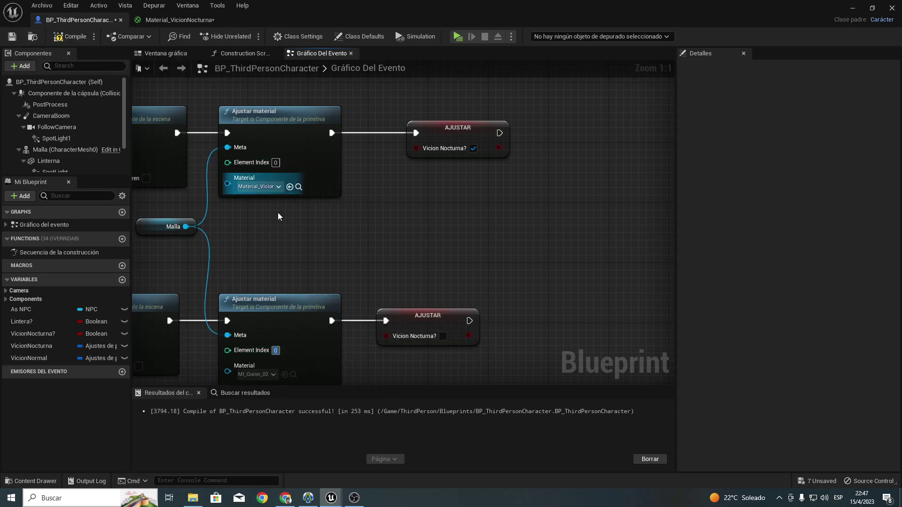
{"action": "left_click", "coordinate": [70, 36]}
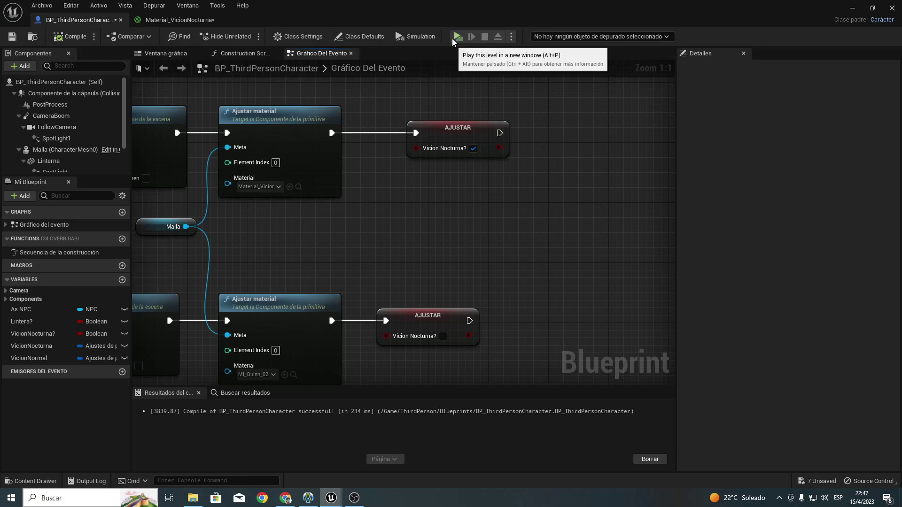
Step: Toggle night vision on and off with N in the test run, then stop it
{"action": "key", "text": "n"}
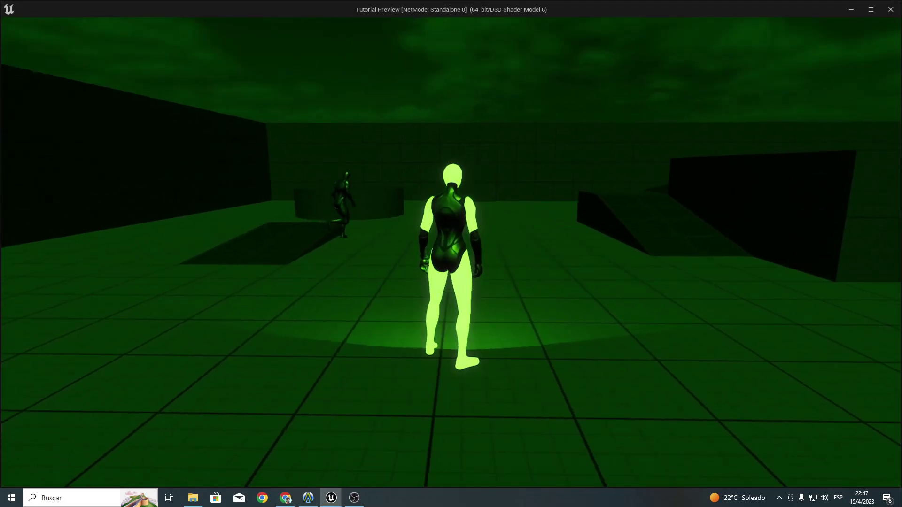
{"action": "key", "text": "n"}
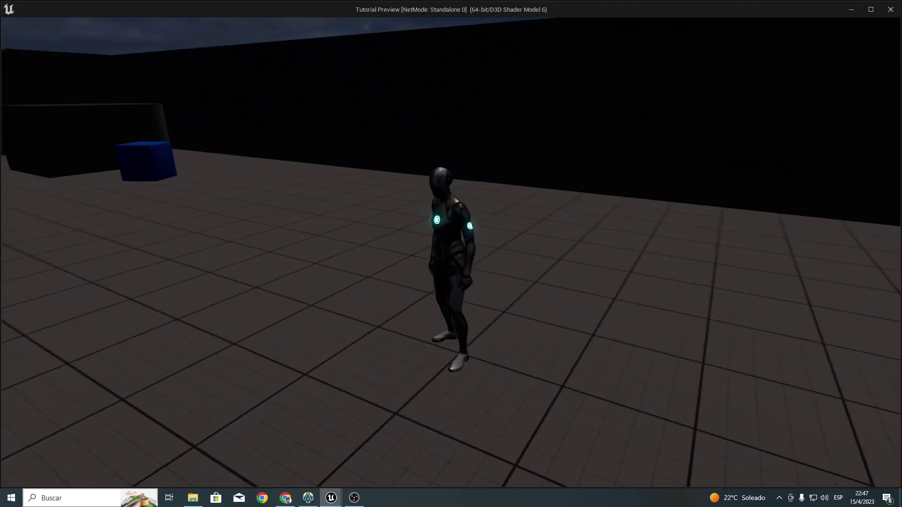
{"action": "key", "text": "Escape"}
{"action": "right_click_drag", "start_coordinate": [604, 198], "coordinate": [504, 145]}
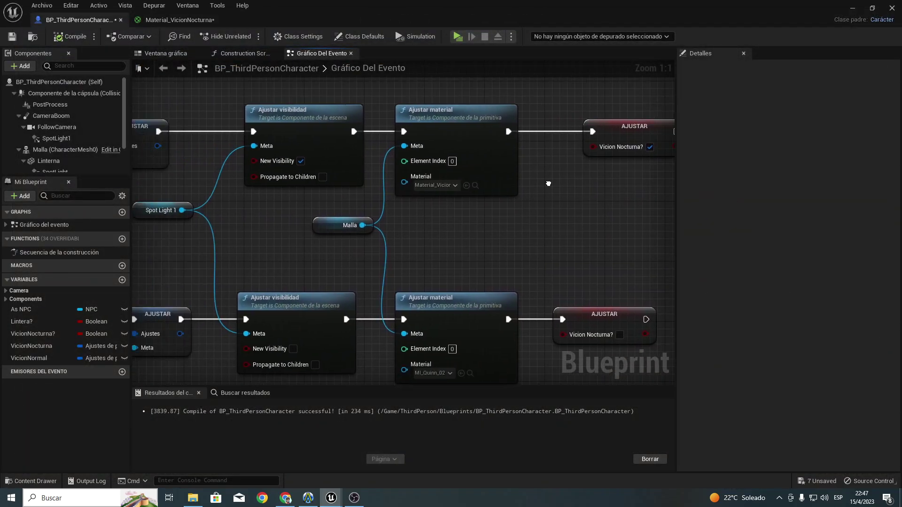
Step: Duplicate the night-vision Ajustar material node, set its element index to 1, and target Malla
{"action": "left_click", "coordinate": [522, 126]}
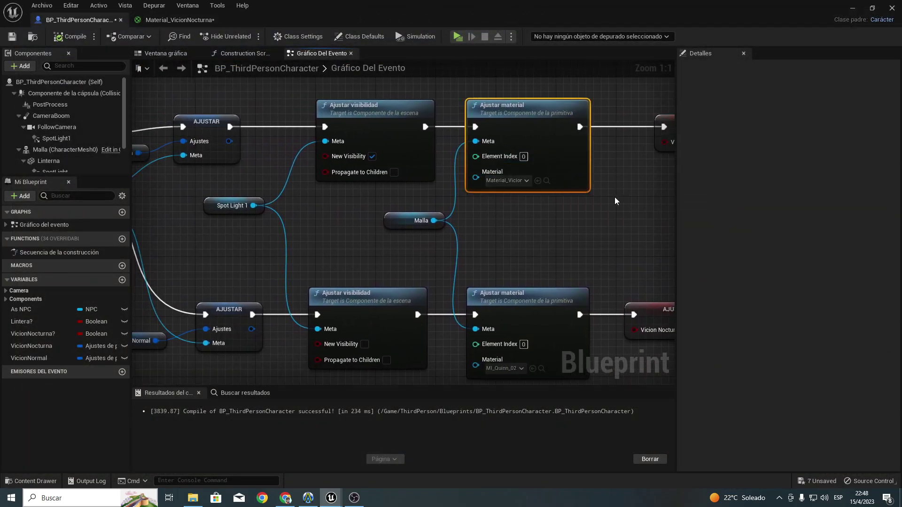
{"action": "right_click_drag", "start_coordinate": [615, 196], "coordinate": [445, 218]}
{"action": "left_click_drag", "start_coordinate": [536, 147], "coordinate": [666, 147]}
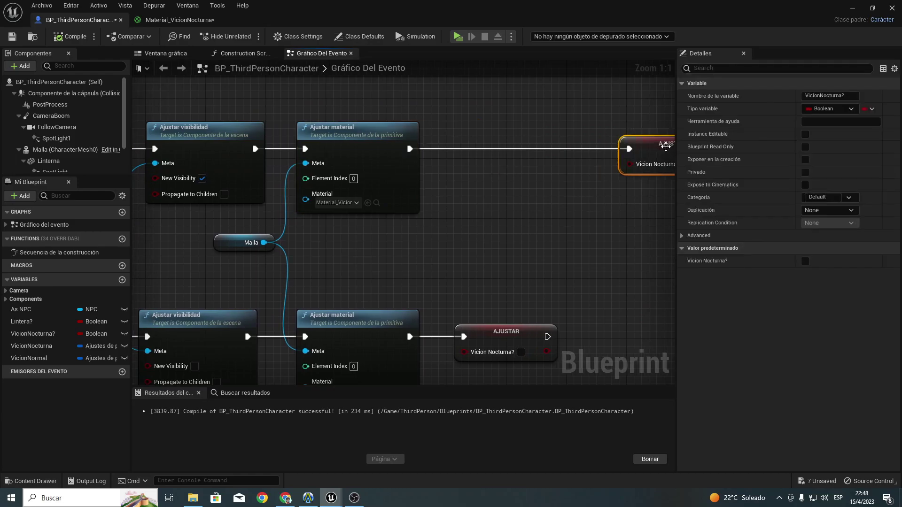
{"action": "key", "text": "ctrl+v"}
{"action": "mouse_move", "coordinate": [509, 147]}
{"action": "left_mouse_down"}
{"action": "mouse_move", "coordinate": [451, 135]}
{"action": "mouse_move", "coordinate": [522, 148]}
{"action": "mouse_move", "coordinate": [630, 149]}
{"action": "left_mouse_up"}
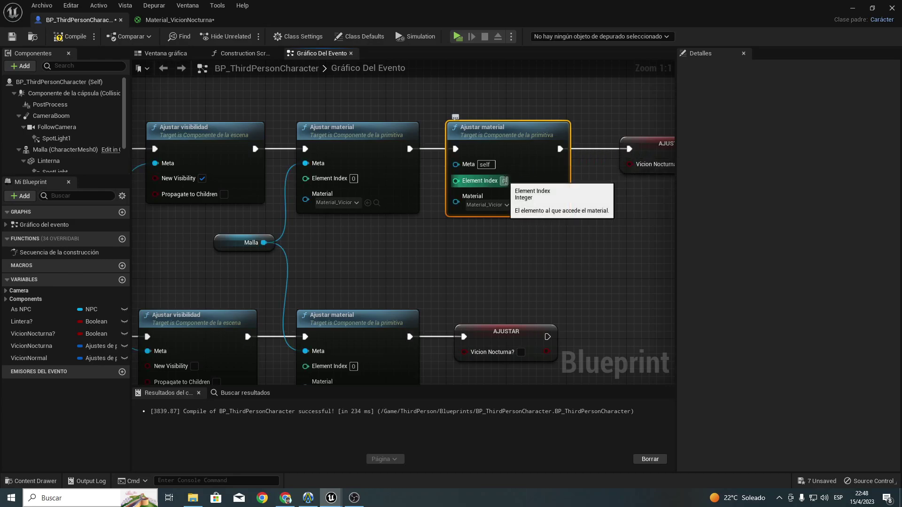
{"action": "left_click", "coordinate": [504, 181]}
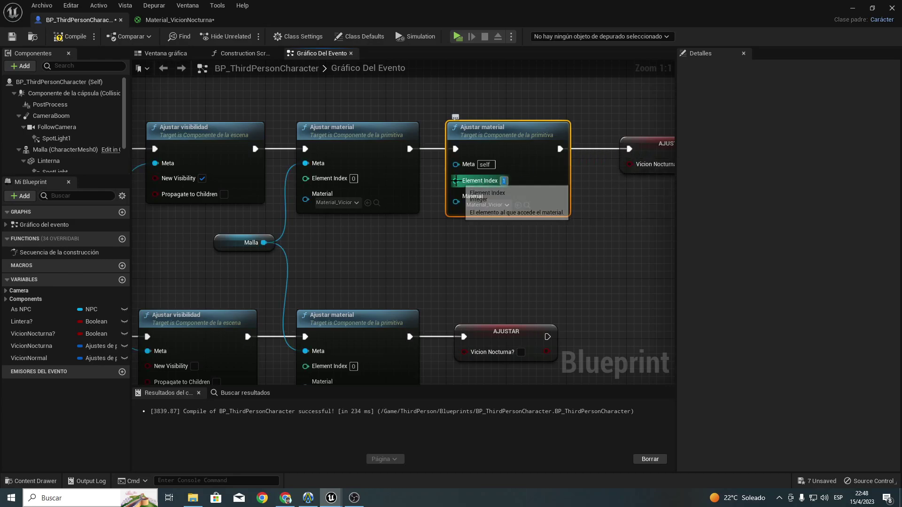
{"action": "type", "text": "1"}
{"action": "left_click_drag", "start_coordinate": [456, 164], "coordinate": [264, 242]}
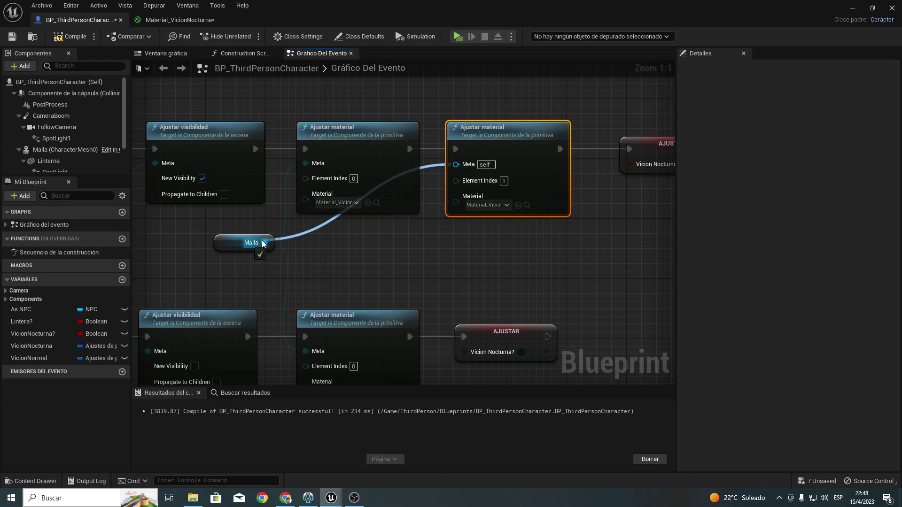
Step: Duplicate the normal-vision material node, chain it into the exec path, and target Malla
{"action": "right_click_drag", "start_coordinate": [415, 296], "coordinate": [281, 209]}
{"action": "left_click_drag", "start_coordinate": [365, 247], "coordinate": [500, 240]}
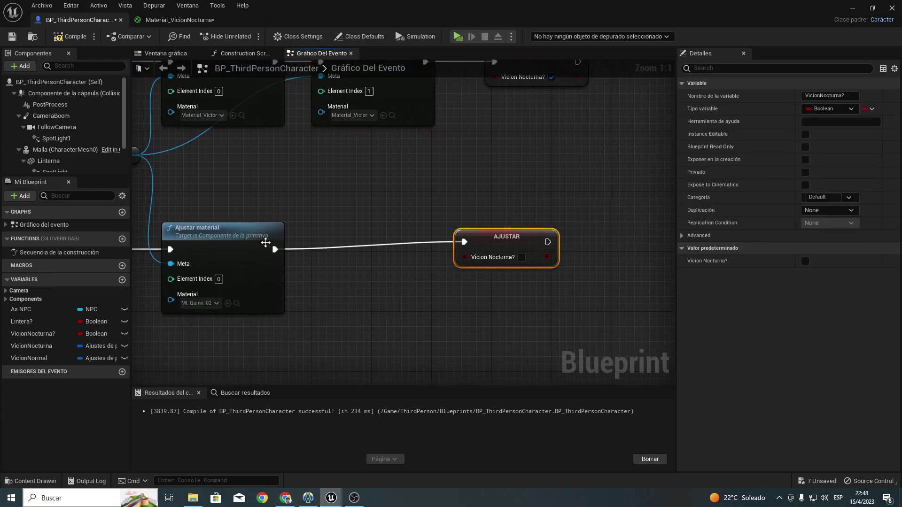
{"action": "left_click", "coordinate": [267, 248]}
{"action": "key", "text": "ctrl+c"}
{"action": "key", "text": "ctrl+v"}
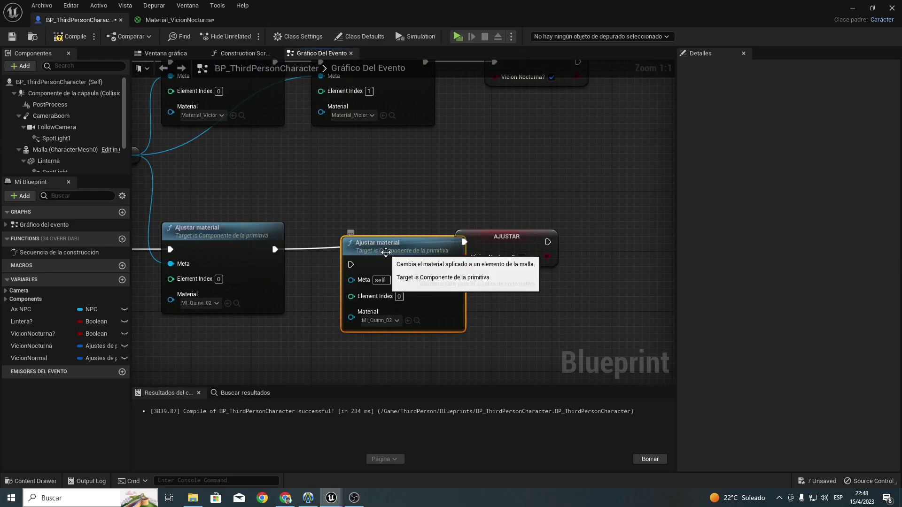
{"action": "left_click_drag", "start_coordinate": [364, 246], "coordinate": [334, 231]}
{"action": "left_click_drag", "start_coordinate": [275, 249], "coordinate": [329, 252]}
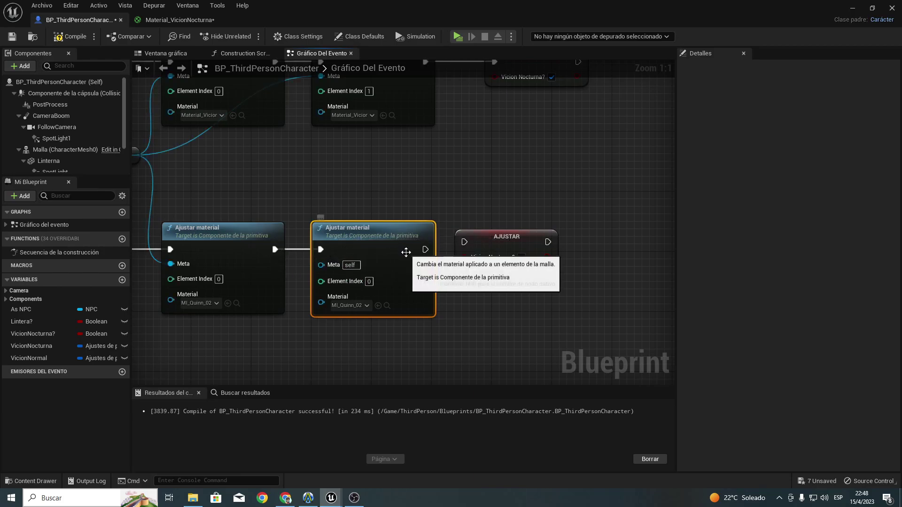
{"action": "left_click_drag", "start_coordinate": [425, 250], "coordinate": [437, 254]}
{"action": "left_click", "coordinate": [506, 247]}
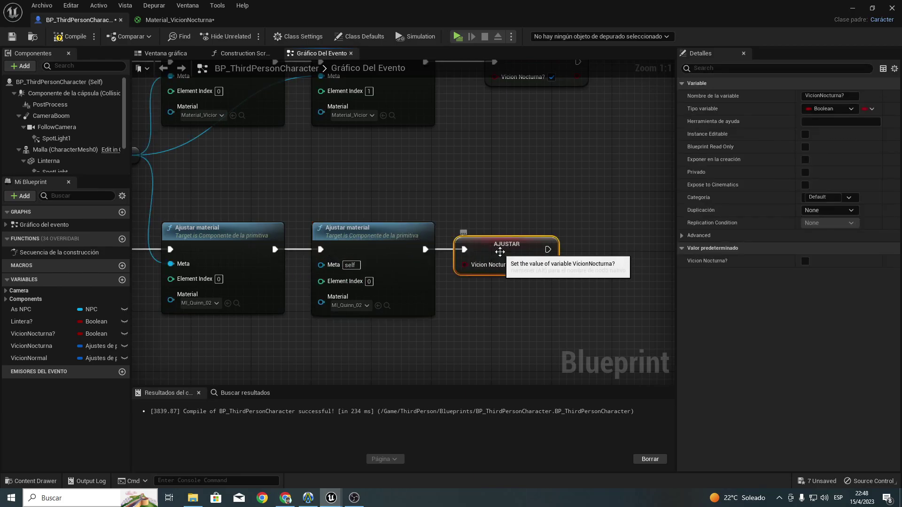
{"action": "right_click_drag", "start_coordinate": [506, 247], "coordinate": [638, 229]}
{"action": "mouse_move", "coordinate": [460, 252]}
{"action": "left_mouse_down"}
{"action": "mouse_move", "coordinate": [251, 130]}
{"action": "mouse_move", "coordinate": [262, 138]}
{"action": "left_mouse_up"}
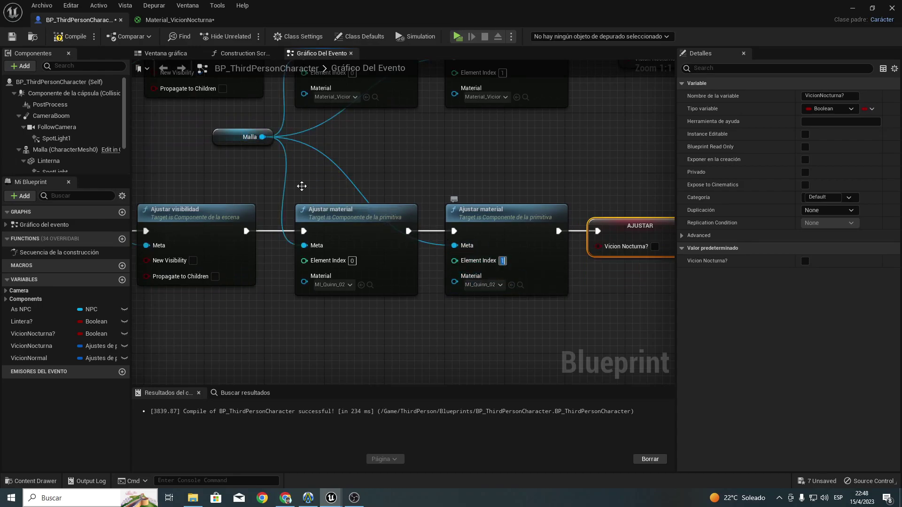
Step: Set the first normal-vision node's material to MI_Quinn_01 and compile the Blueprint
{"action": "left_click", "coordinate": [43, 149]}
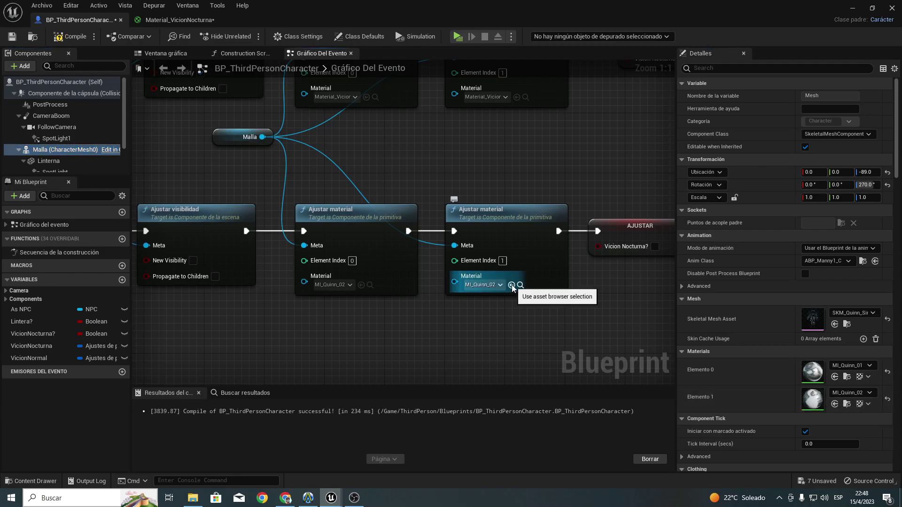
{"action": "left_click", "coordinate": [399, 267]}
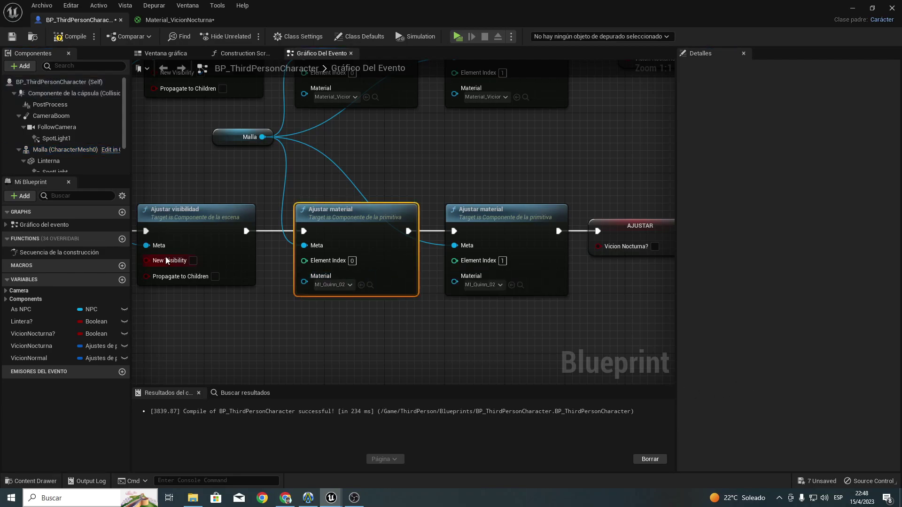
{"action": "left_click", "coordinate": [37, 149]}
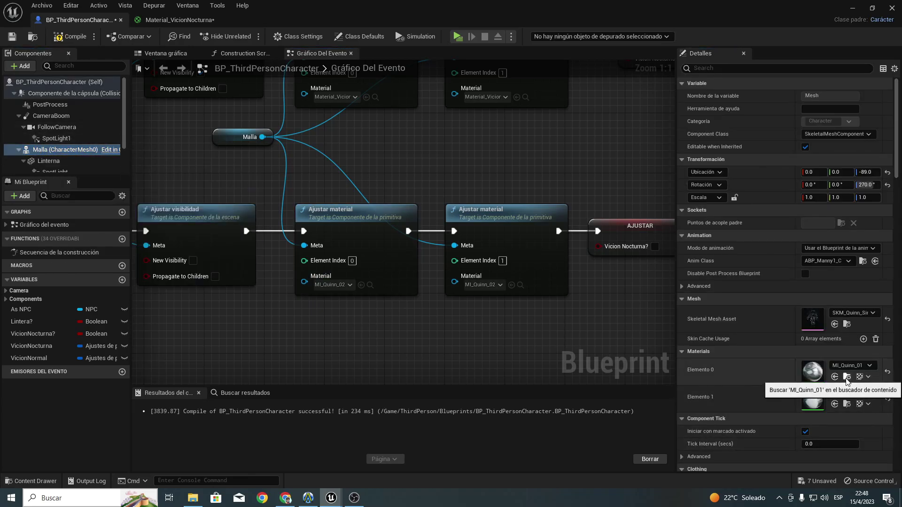
{"action": "left_click", "coordinate": [360, 285]}
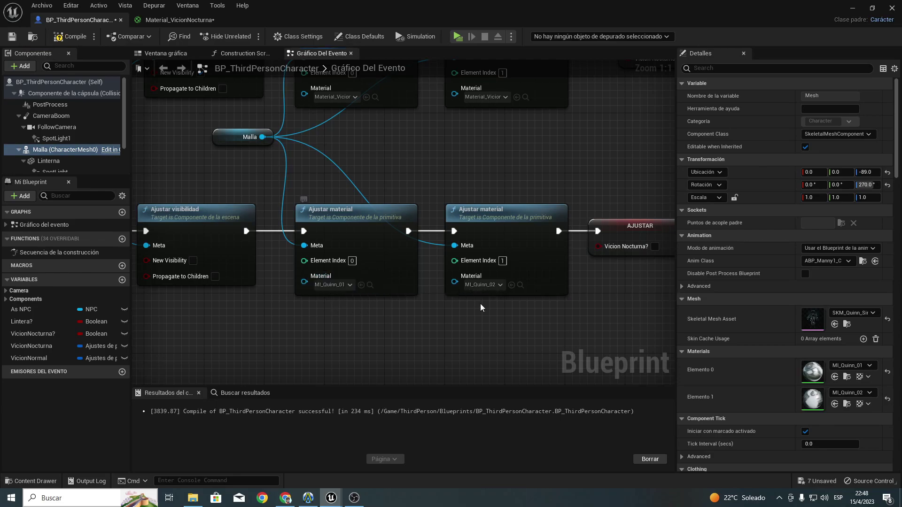
{"action": "left_click", "coordinate": [66, 36]}
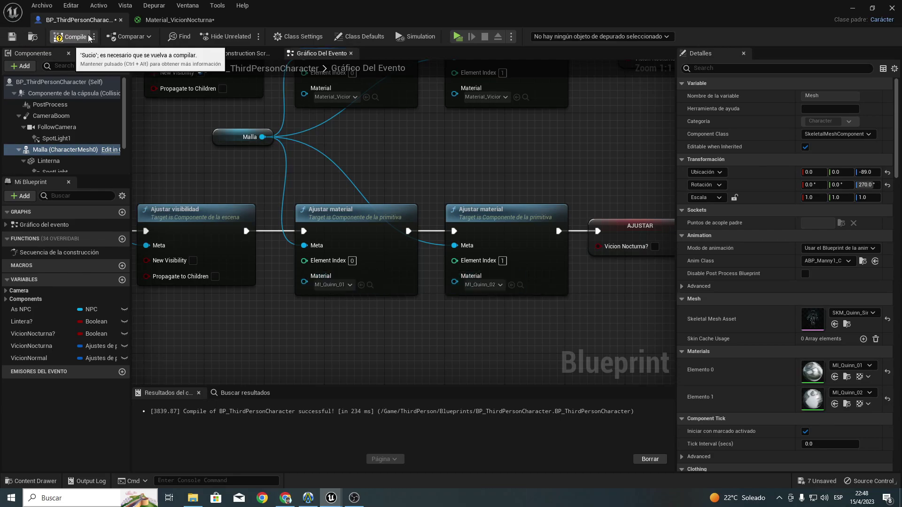
Step: Play-test the level, switching night vision on and off with N while running around
{"action": "left_click", "coordinate": [457, 36]}
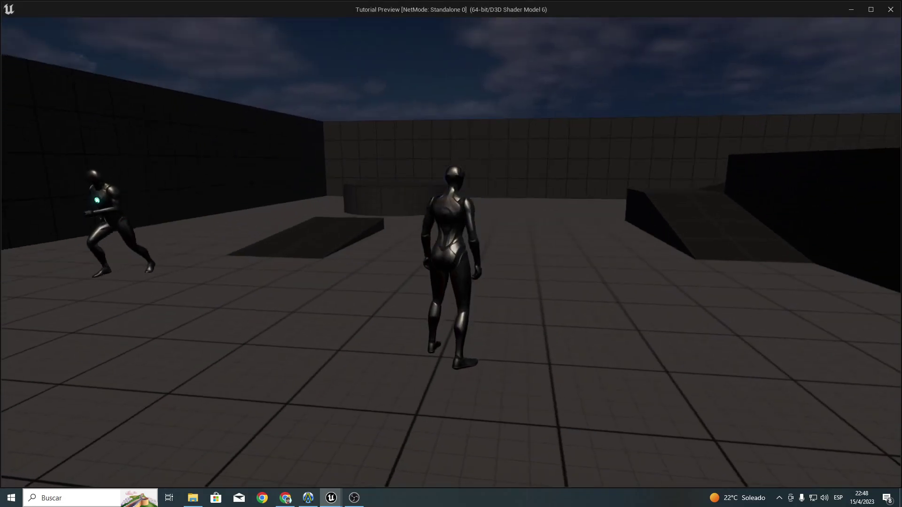
{"action": "key", "text": "n"}
{"action": "key", "text": "w"}
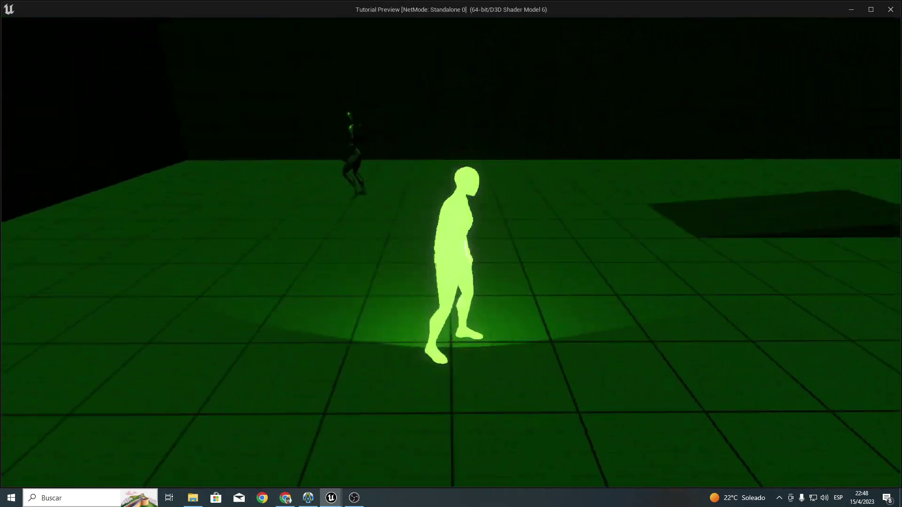
{"action": "key", "text": "n"}
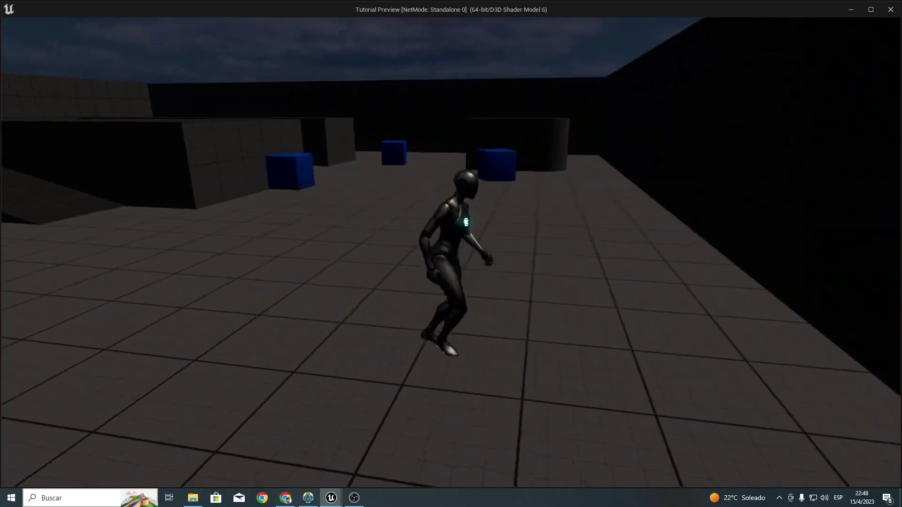
{"action": "key", "text": "w"}
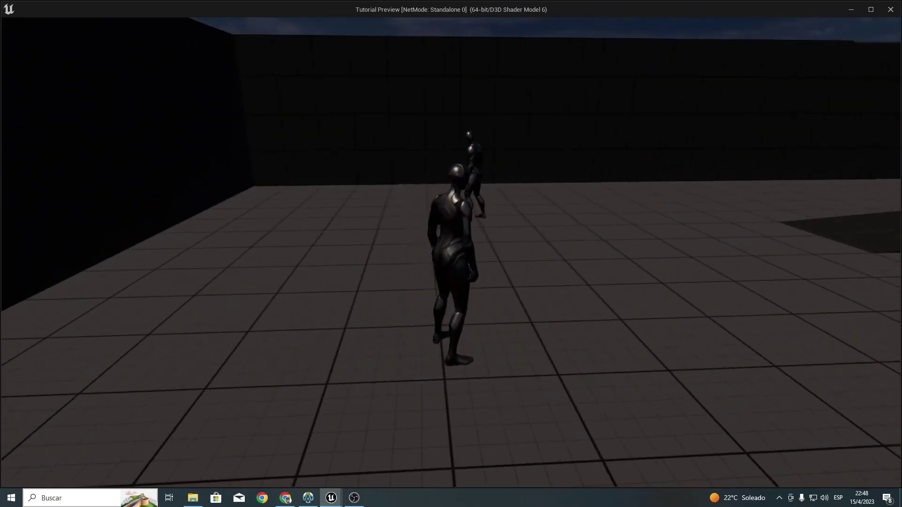
{"action": "key", "text": "Escape"}
Step: Return to the level, select the NPC character, and clear the Outliner search filter
{"action": "right_click_drag", "start_coordinate": [432, 117], "coordinate": [464, 262]}
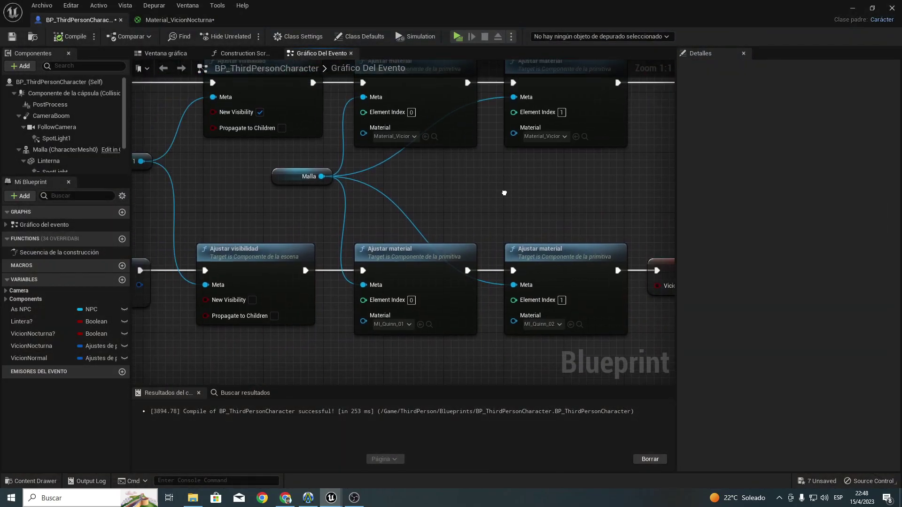
{"action": "left_click", "coordinate": [853, 8]}
{"action": "left_click", "coordinate": [275, 161]}
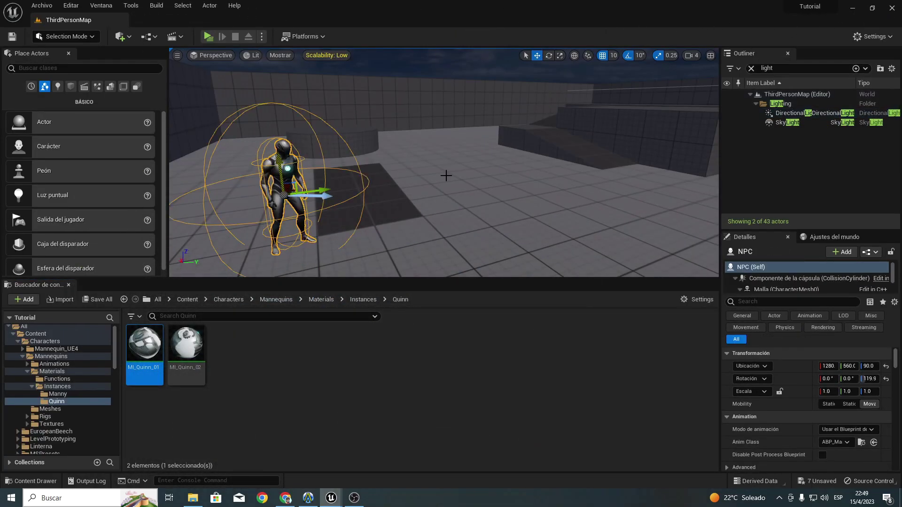
{"action": "left_click", "coordinate": [751, 68]}
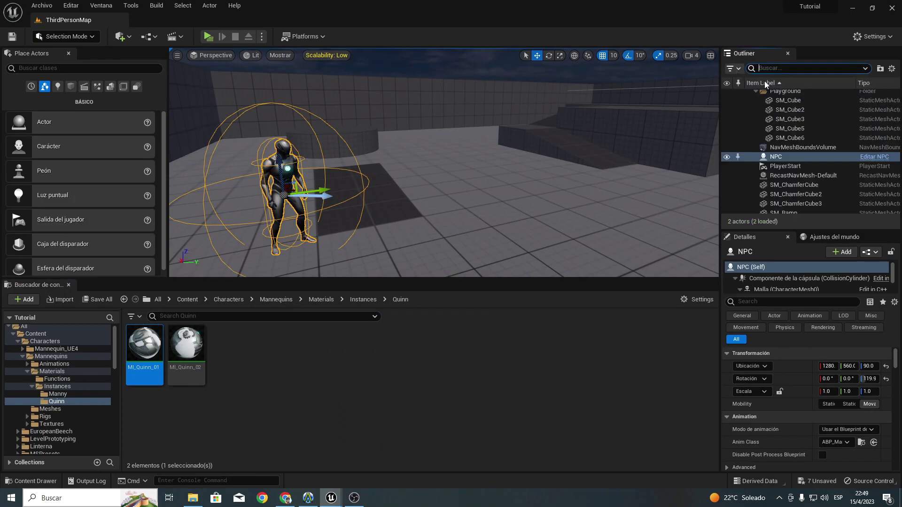
Step: Open the NPC Blueprint and look over its begin-play, overlap and dialogue logic
{"action": "left_click", "coordinate": [870, 167]}
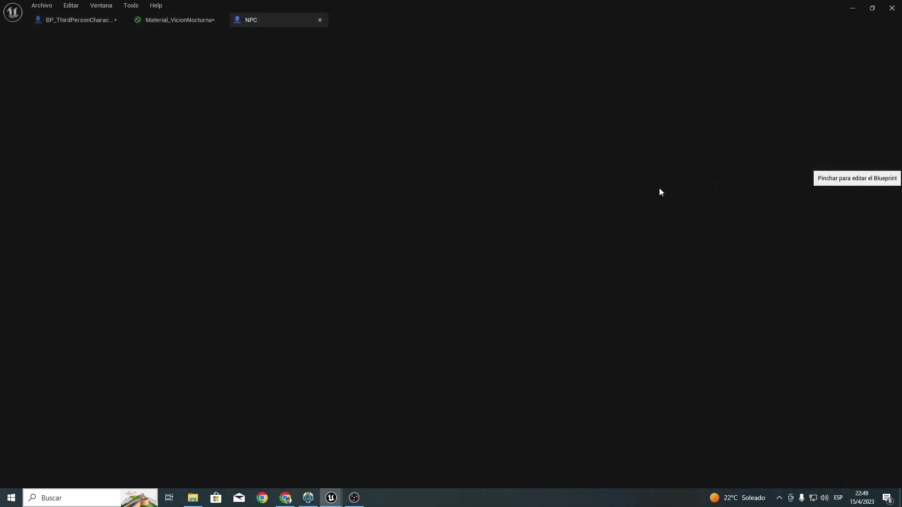
{"action": "scroll", "coordinate": [528, 205], "scroll_direction": "down", "scroll_amount": 2}
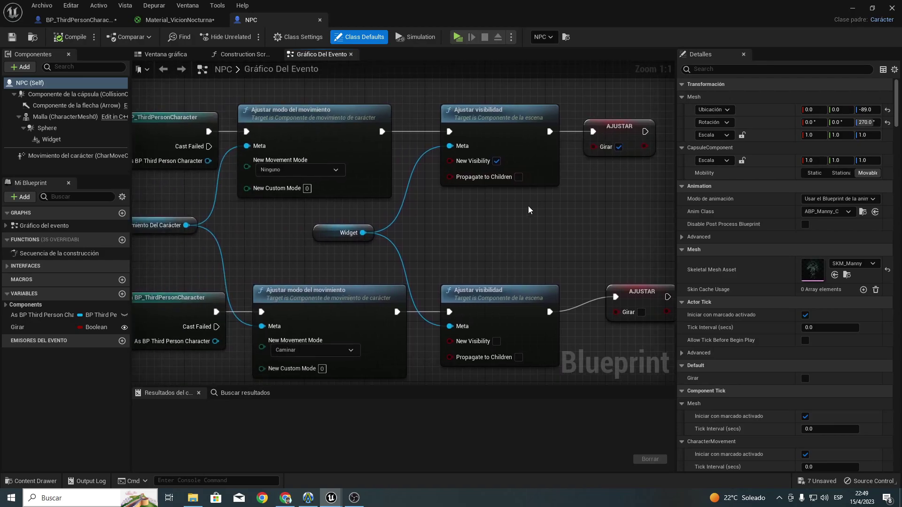
{"action": "scroll", "coordinate": [535, 203], "scroll_direction": "down", "scroll_amount": 2}
{"action": "right_click_drag", "start_coordinate": [280, 122], "coordinate": [297, 293]}
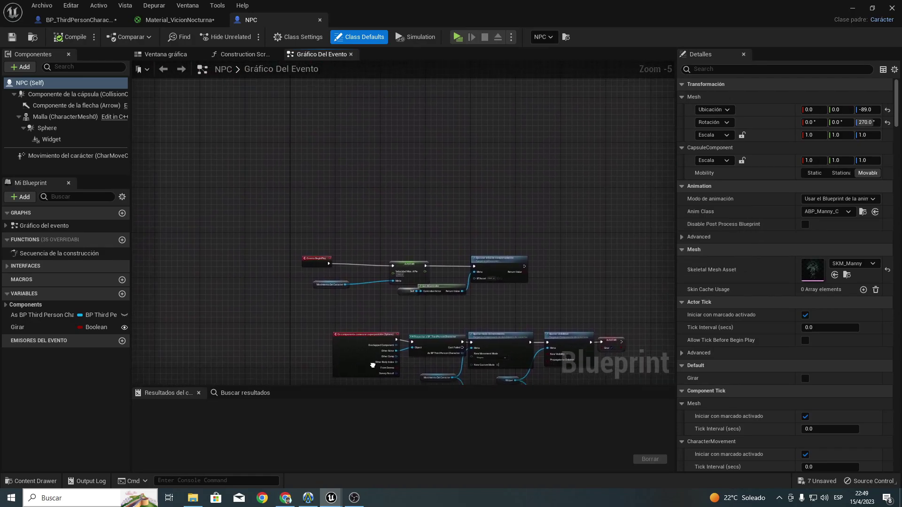
{"action": "scroll", "coordinate": [297, 294], "scroll_direction": "up", "scroll_amount": 4}
{"action": "scroll", "coordinate": [297, 293], "scroll_direction": "down", "scroll_amount": 2}
{"action": "scroll", "coordinate": [346, 306], "scroll_direction": "down", "scroll_amount": 2}
{"action": "right_click_drag", "start_coordinate": [162, 227], "coordinate": [447, 185]}
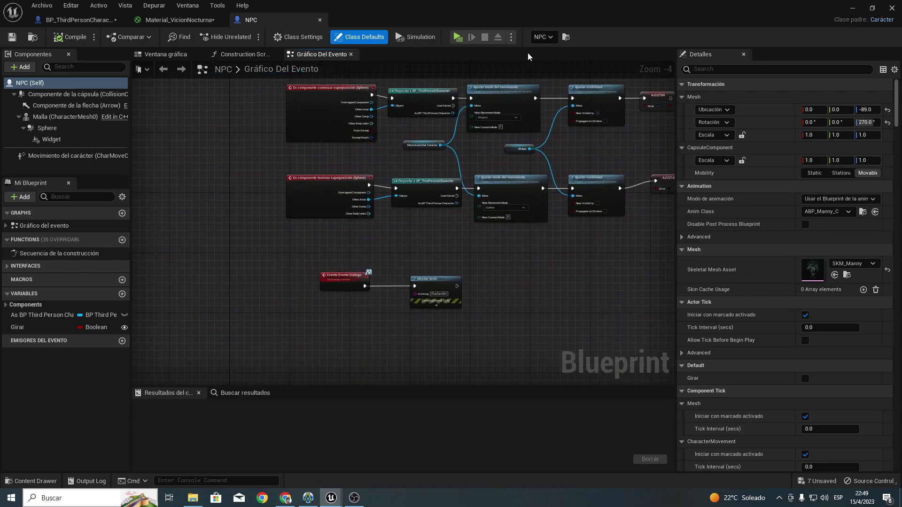
{"action": "scroll", "coordinate": [393, 219], "scroll_direction": "up", "scroll_amount": 4}
Step: Add an Event Tick (Evento Marcar) node to the NPC graph
{"action": "right_click", "coordinate": [370, 243]}
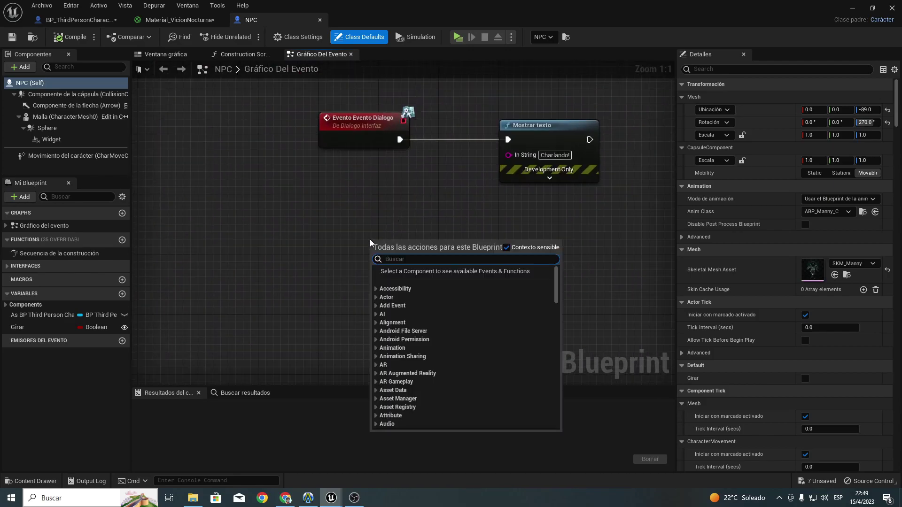
{"action": "type", "text": "marcar"}
{"action": "key", "text": "Return"}
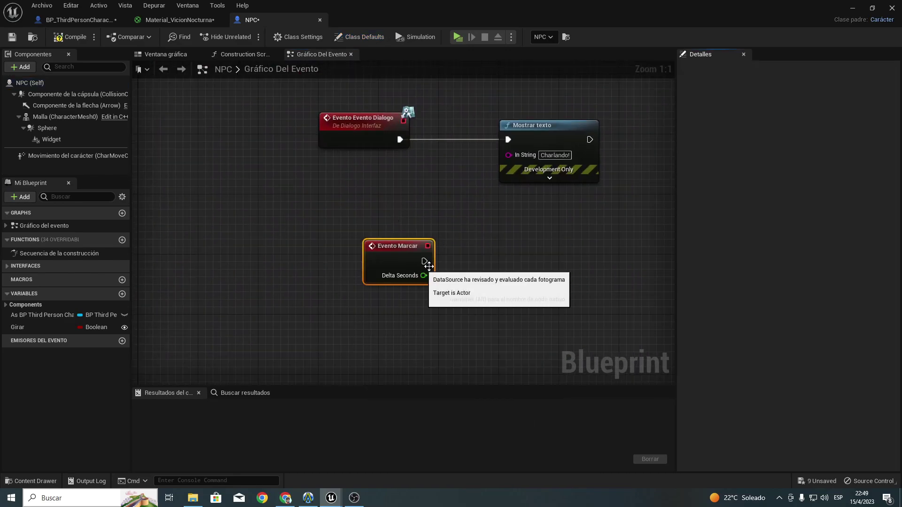
{"action": "mouse_move", "coordinate": [427, 262]}
{"action": "right_mouse_down"}
{"action": "mouse_move", "coordinate": [433, 156]}
{"action": "mouse_move", "coordinate": [401, 176]}
{"action": "mouse_move", "coordinate": [397, 198]}
{"action": "right_mouse_up"}
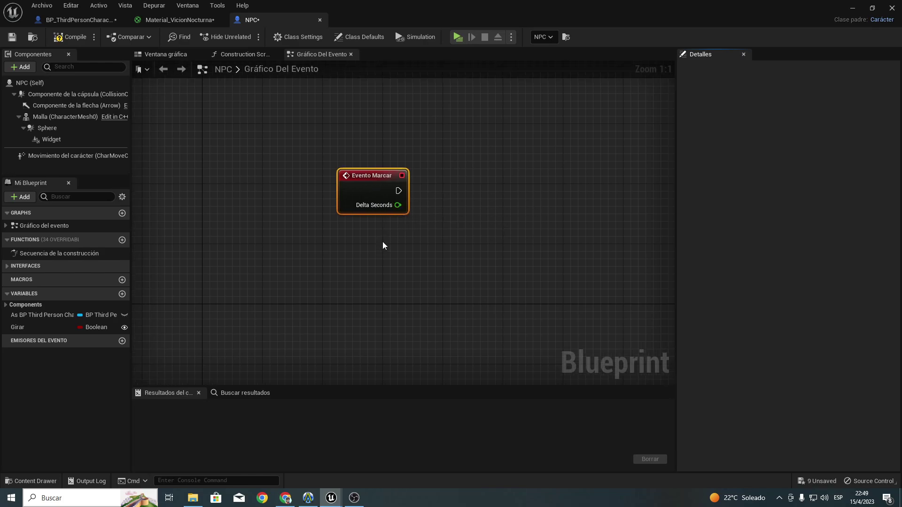
Step: Add a Get Player Character (Obtener carácter del reproductor) node
{"action": "right_click", "coordinate": [383, 242]}
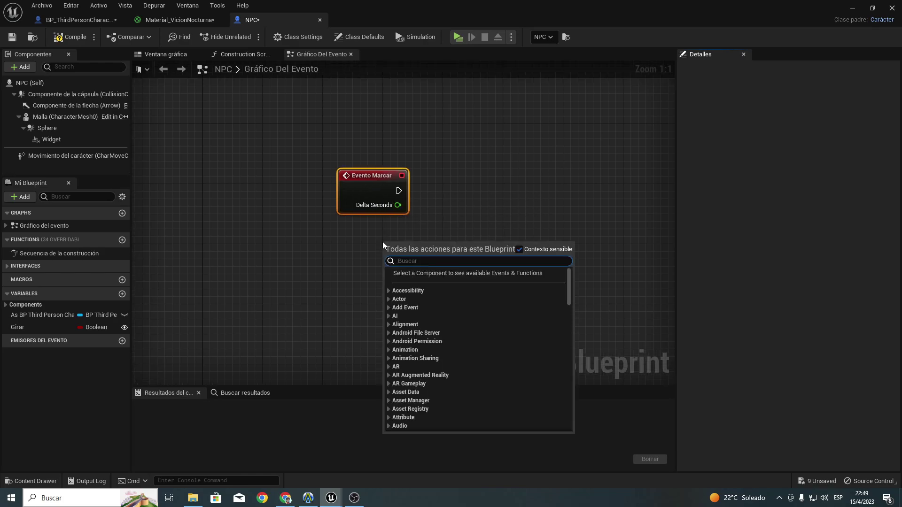
{"action": "type", "text": "ibtener"}
{"action": "key", "text": "BackSpace"}
{"action": "key", "text": "BackSpace"}
{"action": "key", "text": "BackSpace"}
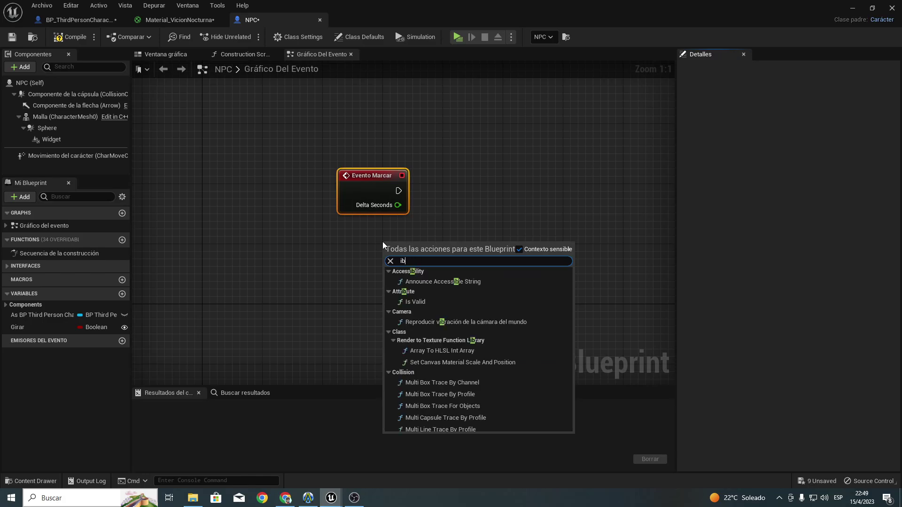
{"action": "key", "text": "BackSpace"}
{"action": "key", "text": "BackSpace"}
{"action": "type", "text": "o"}
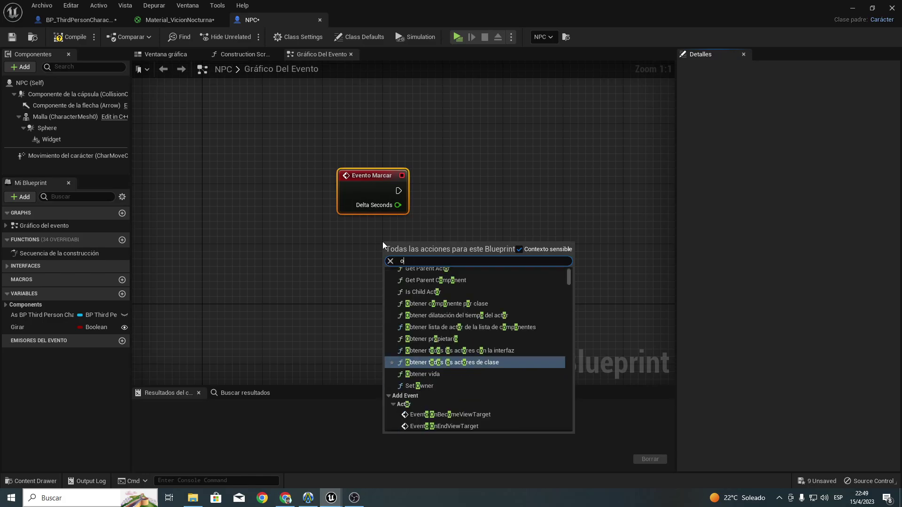
{"action": "type", "text": "btenercar"}
{"action": "key", "text": "Return"}
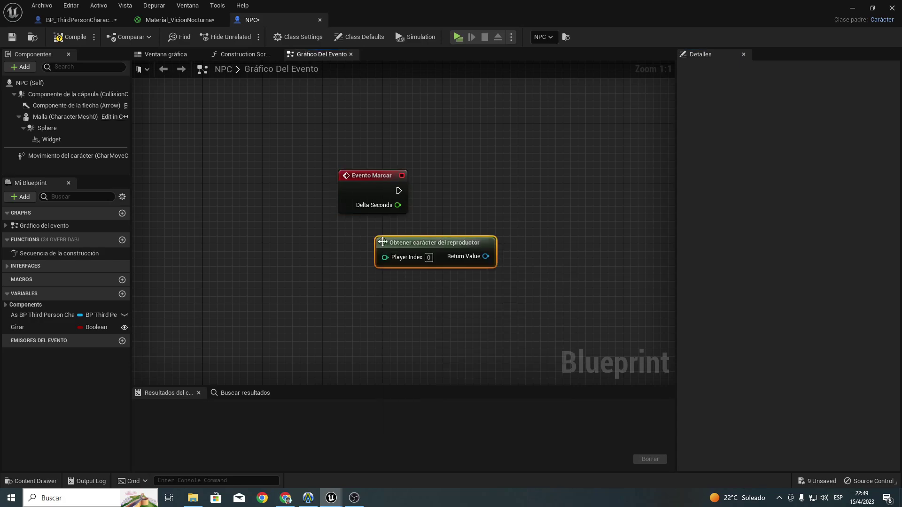
Step: Cast the player character's return value to BP_ThirdPersonCharacter and place it beside the tick event
{"action": "left_click_drag", "start_coordinate": [388, 264], "coordinate": [454, 230]}
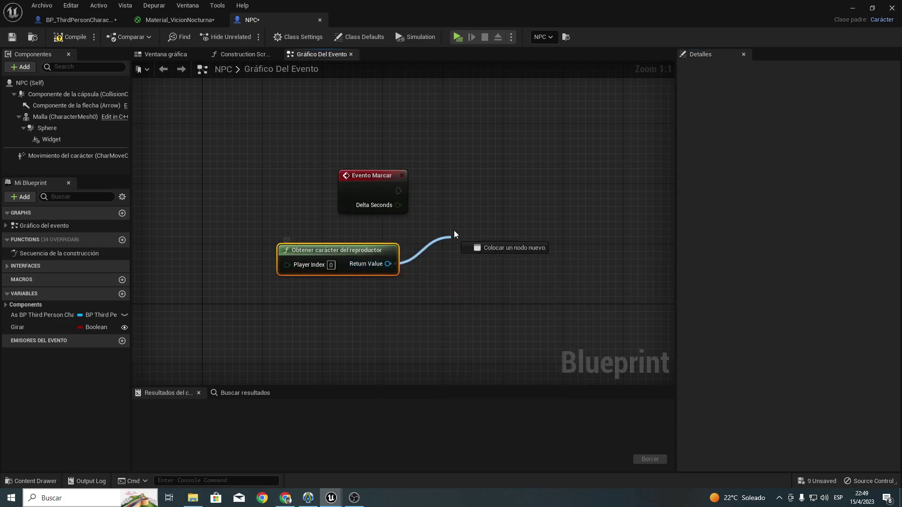
{"action": "type", "text": "bp"}
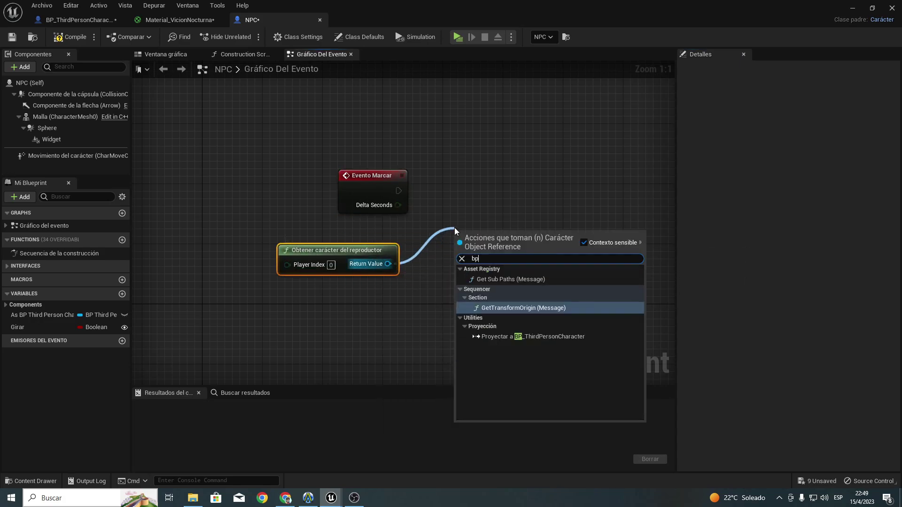
{"action": "type", "text": "_thir"}
{"action": "key", "text": "Return"}
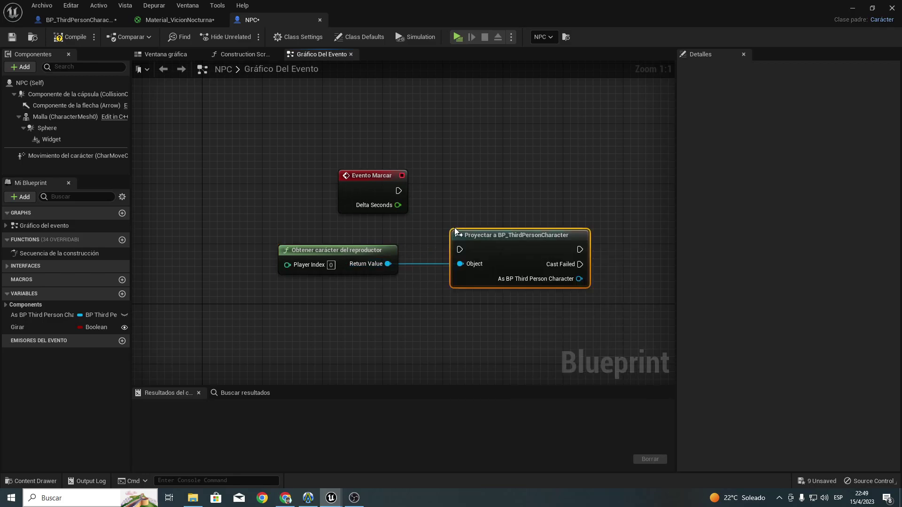
{"action": "mouse_move", "coordinate": [483, 240]}
{"action": "left_mouse_down"}
{"action": "mouse_move", "coordinate": [463, 190]}
{"action": "mouse_move", "coordinate": [437, 197]}
{"action": "mouse_move", "coordinate": [465, 158]}
{"action": "left_mouse_up"}
{"action": "scroll", "coordinate": [447, 228], "scroll_direction": "down", "scroll_amount": 5}
{"action": "right_click_drag", "start_coordinate": [423, 235], "coordinate": [397, 282]}
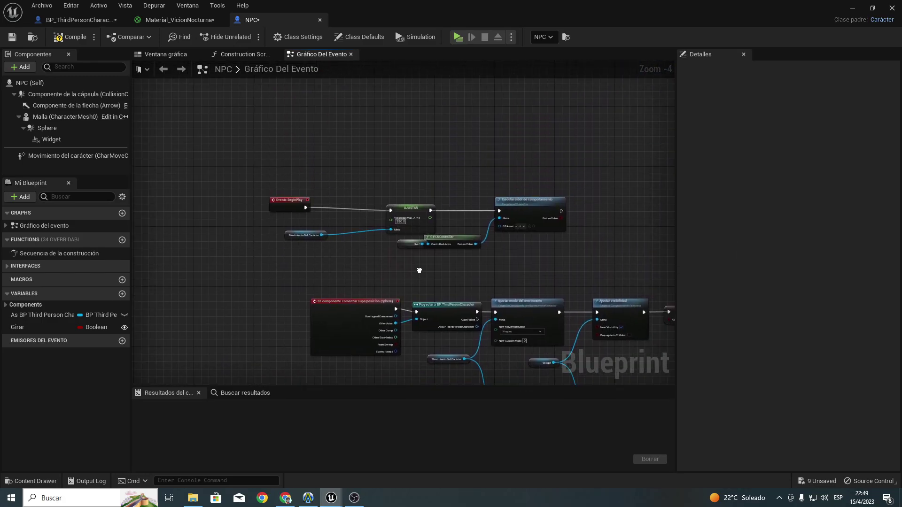
{"action": "scroll", "coordinate": [398, 251], "scroll_direction": "up", "scroll_amount": 5}
{"action": "right_click_drag", "start_coordinate": [483, 302], "coordinate": [413, 109]}
{"action": "left_click_drag", "start_coordinate": [396, 127], "coordinate": [409, 250]}
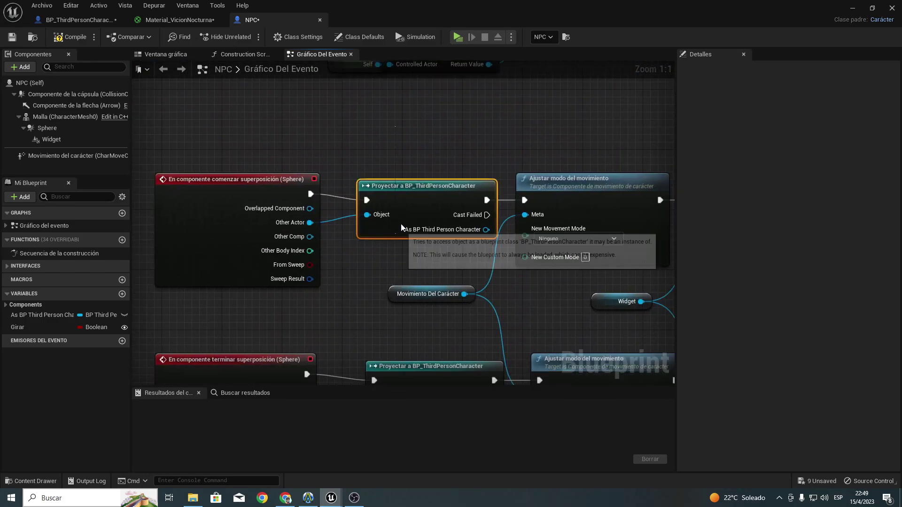
{"action": "right_click_drag", "start_coordinate": [408, 250], "coordinate": [423, 329]}
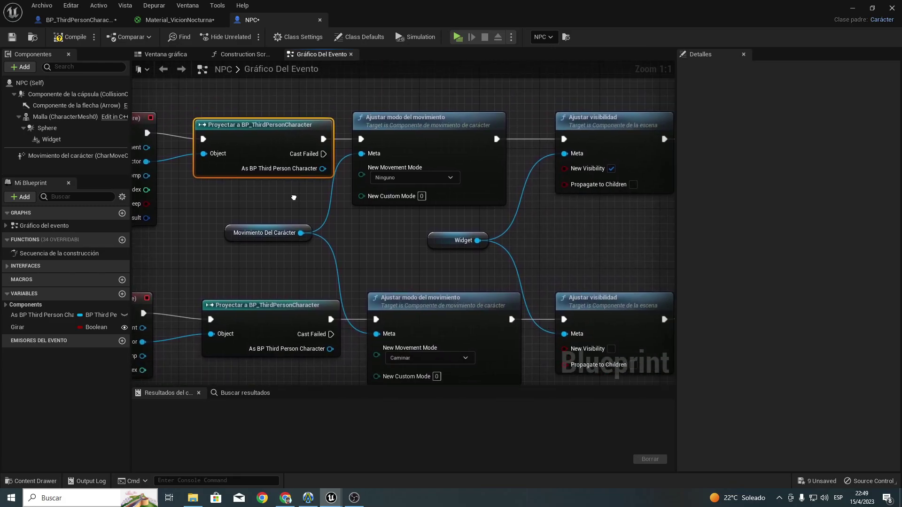
{"action": "right_click_drag", "start_coordinate": [423, 329], "coordinate": [405, 141]}
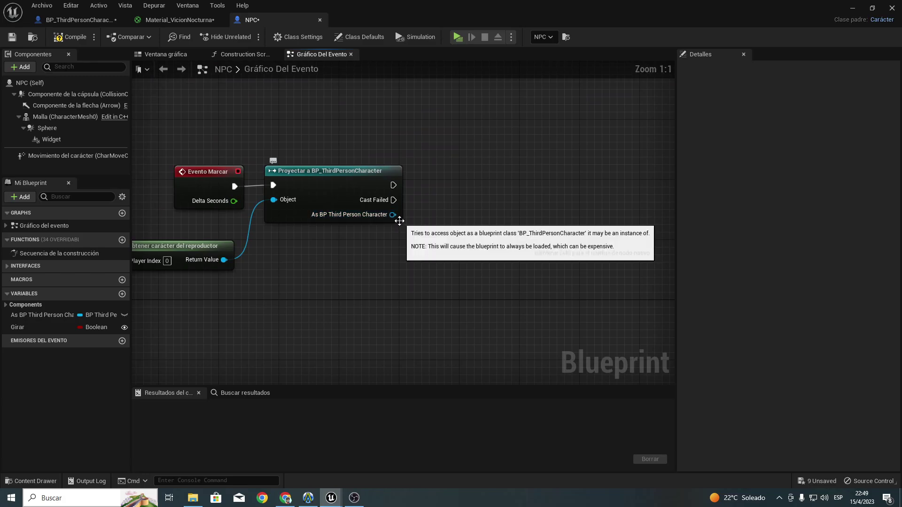
Step: Get the player's Vicion Nocturna? value from the cast result
{"action": "left_click_drag", "start_coordinate": [394, 216], "coordinate": [428, 219]}
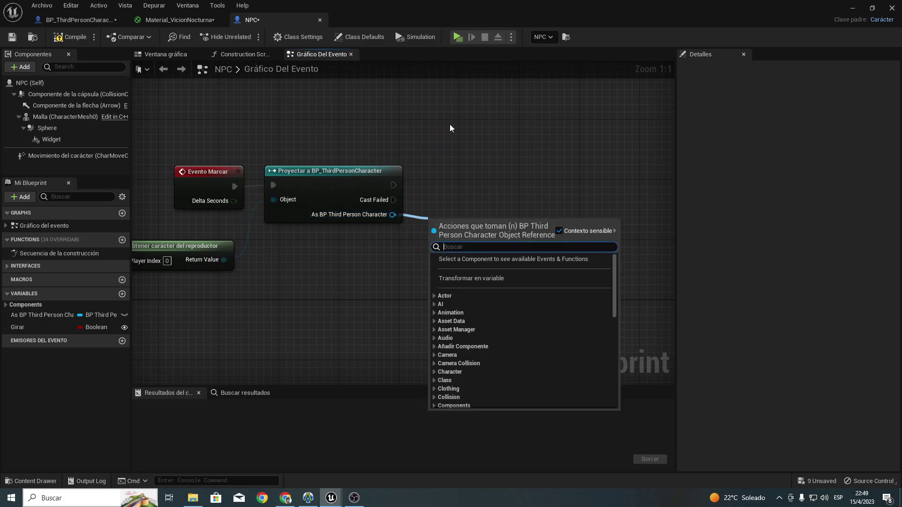
{"action": "type", "text": "vicion"}
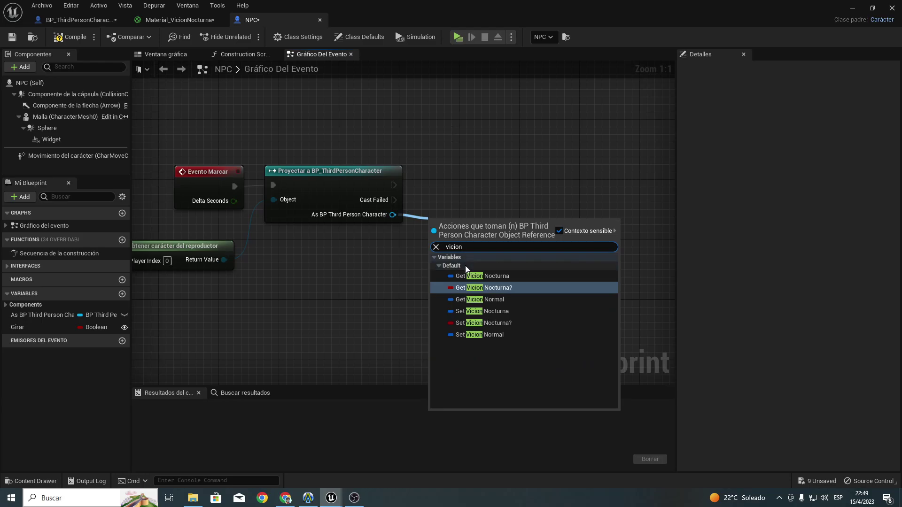
{"action": "left_click", "coordinate": [489, 287]}
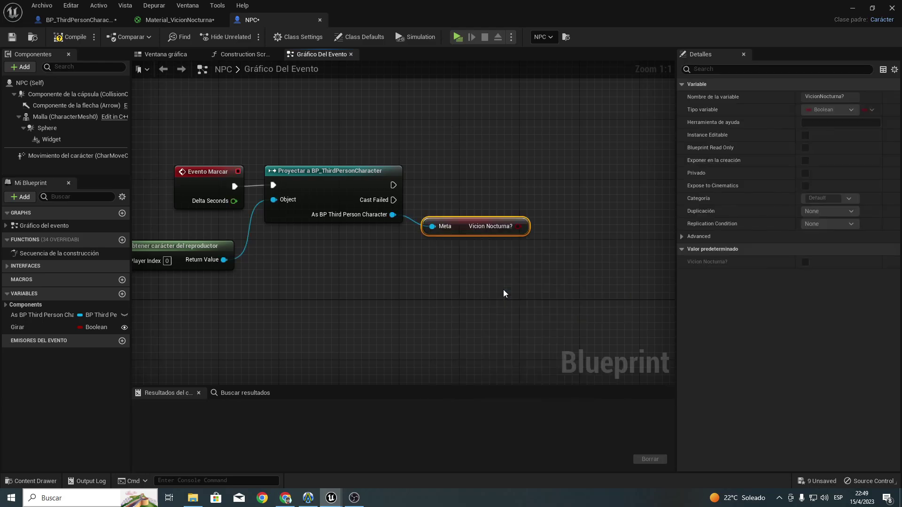
{"action": "left_click_drag", "start_coordinate": [465, 227], "coordinate": [450, 264]}
{"action": "right_click_drag", "start_coordinate": [450, 264], "coordinate": [307, 298]}
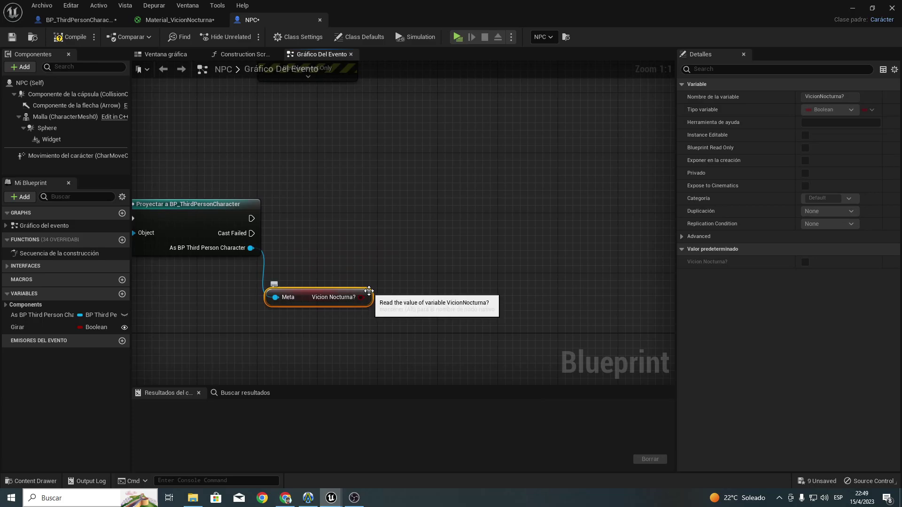
Step: Branch (Bifurcar) on Vicion Nocturna?, executed from the cast's output
{"action": "left_click_drag", "start_coordinate": [369, 297], "coordinate": [407, 252]}
{"action": "type", "text": "bi"}
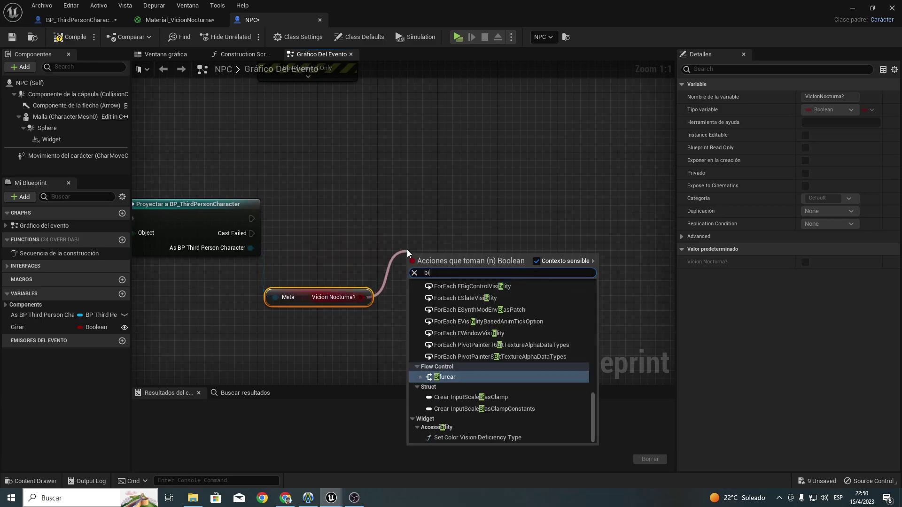
{"action": "key", "text": "Return"}
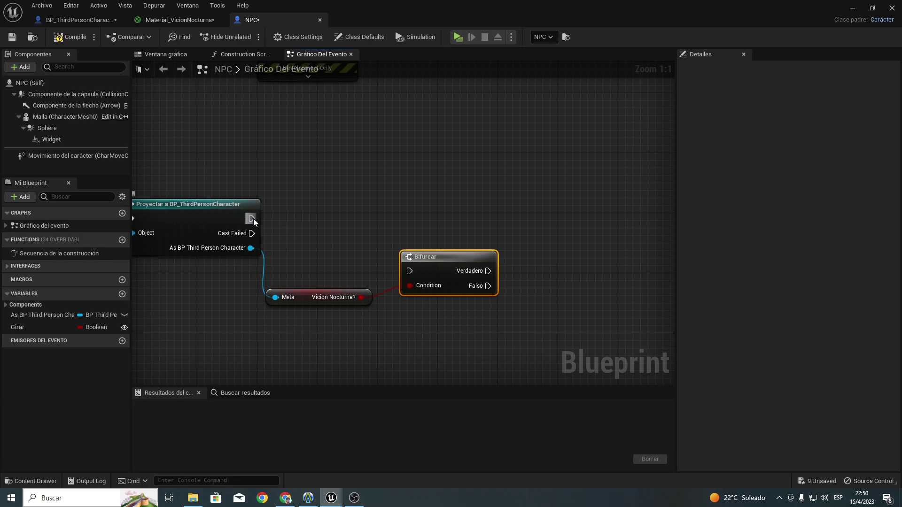
{"action": "mouse_move", "coordinate": [252, 219]}
{"action": "left_mouse_down"}
{"action": "mouse_move", "coordinate": [407, 275]}
{"action": "mouse_move", "coordinate": [436, 205]}
{"action": "left_mouse_up"}
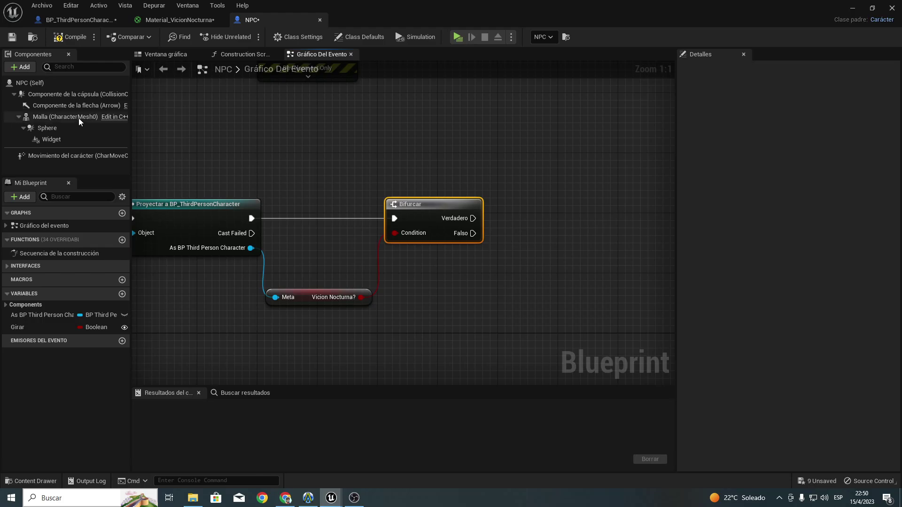
Step: Bring the Malla mesh component into the graph and add an Ajustar material node targeting it
{"action": "left_click_drag", "start_coordinate": [63, 122], "coordinate": [396, 268]}
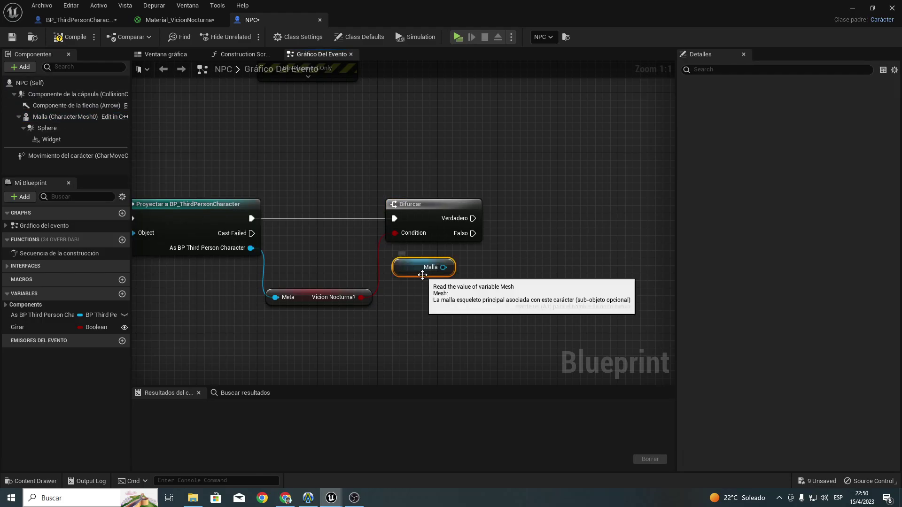
{"action": "right_click_drag", "start_coordinate": [423, 271], "coordinate": [264, 289]}
{"action": "left_click_drag", "start_coordinate": [264, 290], "coordinate": [356, 291]}
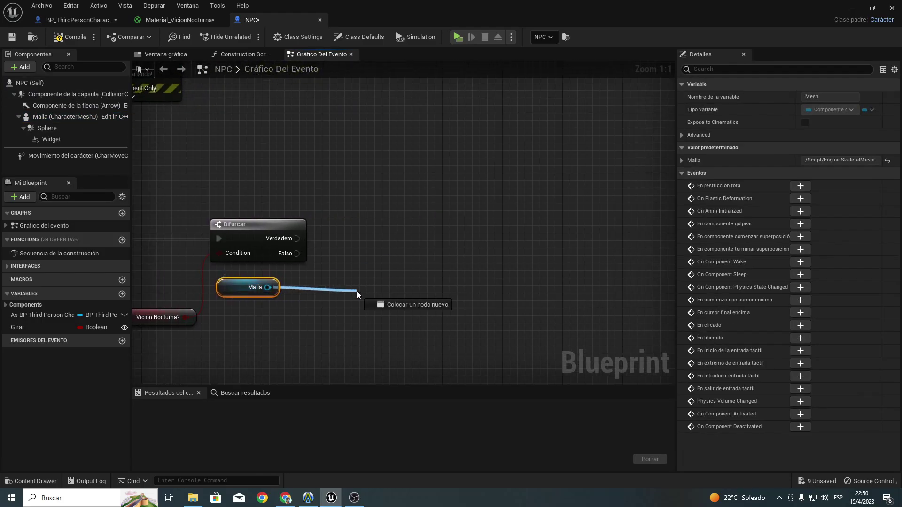
{"action": "type", "text": "ajustar material"}
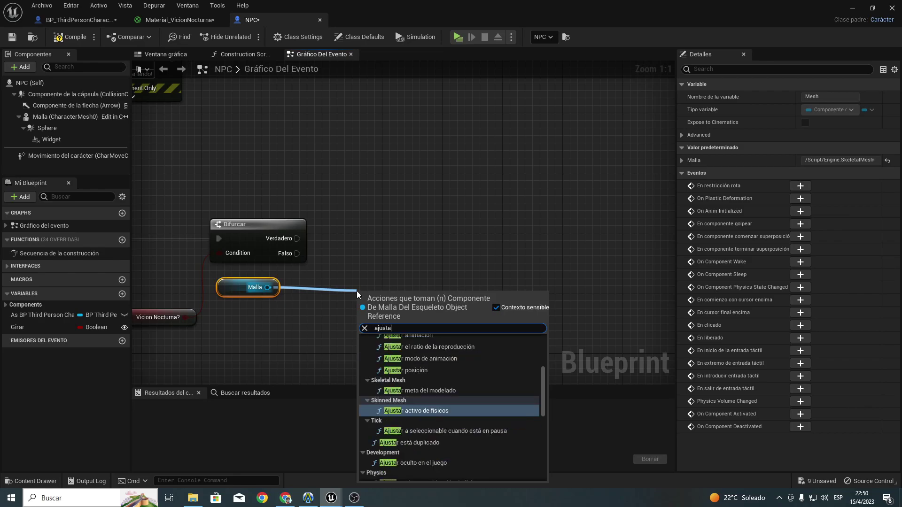
{"action": "key", "text": "Return"}
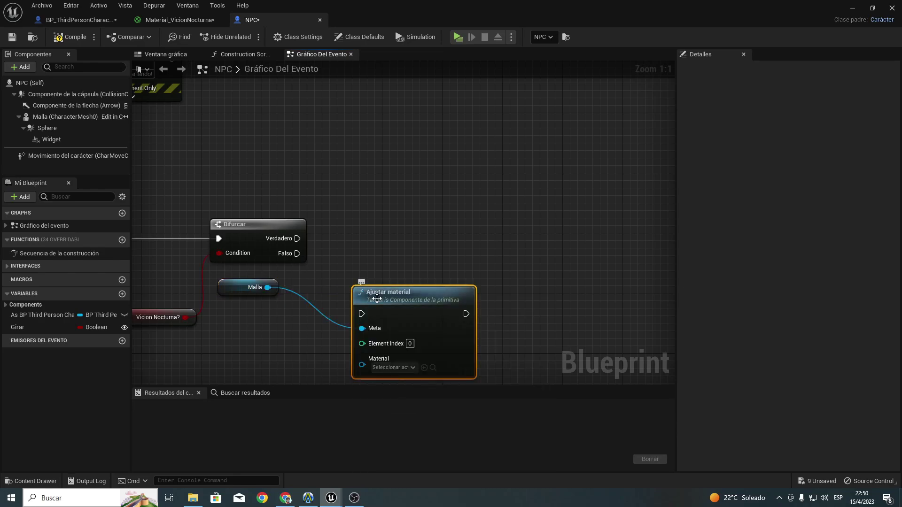
Step: Wire Verdadero to Ajustar material and a duplicate targeting Malla to Falso
{"action": "left_click_drag", "start_coordinate": [357, 291], "coordinate": [371, 201]}
{"action": "mouse_move", "coordinate": [296, 238]}
{"action": "left_mouse_down"}
{"action": "mouse_move", "coordinate": [376, 224]}
{"action": "mouse_move", "coordinate": [406, 202]}
{"action": "left_mouse_up"}
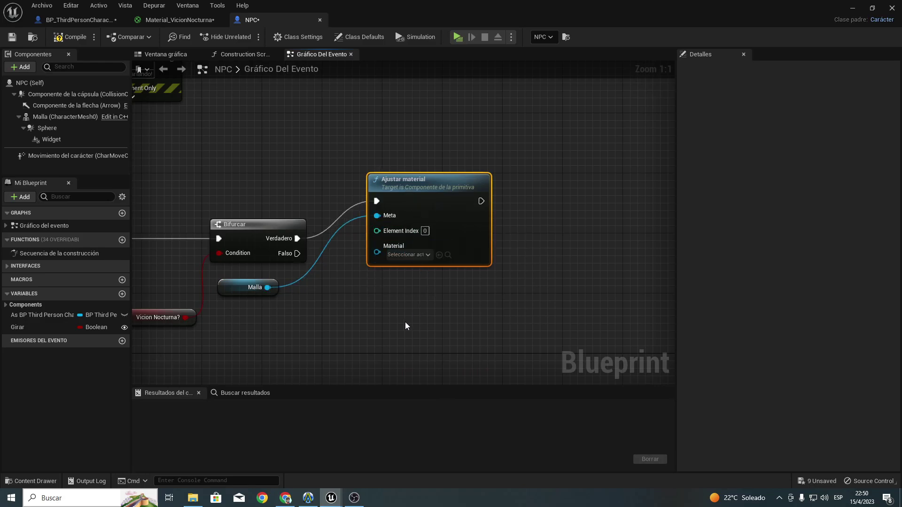
{"action": "key", "text": "ctrl+c"}
{"action": "key", "text": "ctrl+v"}
{"action": "left_click_drag", "start_coordinate": [405, 322], "coordinate": [386, 288]}
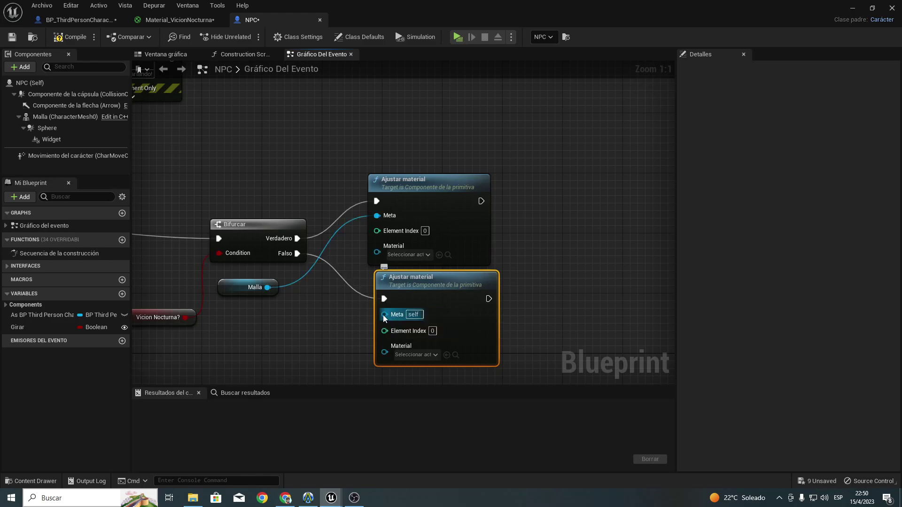
{"action": "left_click_drag", "start_coordinate": [266, 290], "coordinate": [267, 288]}
Step: Paste two more Ajustar material copies, chaining one after each branch's node
{"action": "left_click", "coordinate": [443, 214]}
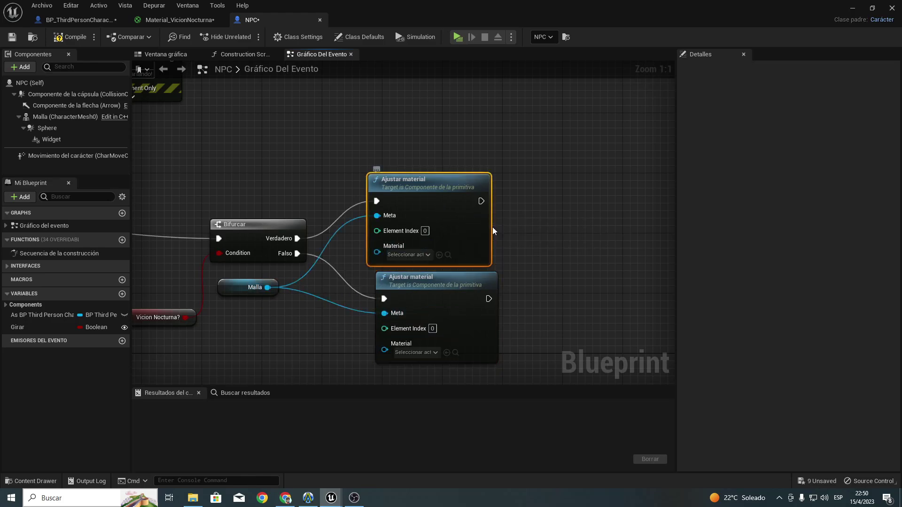
{"action": "left_click", "coordinate": [52, 119]}
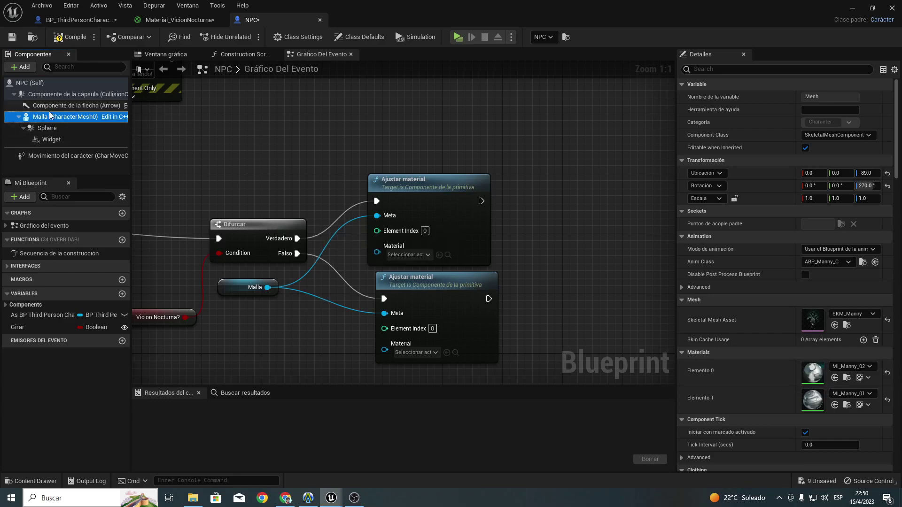
{"action": "left_click", "coordinate": [388, 187]}
{"action": "right_click_drag", "start_coordinate": [616, 226], "coordinate": [387, 238]}
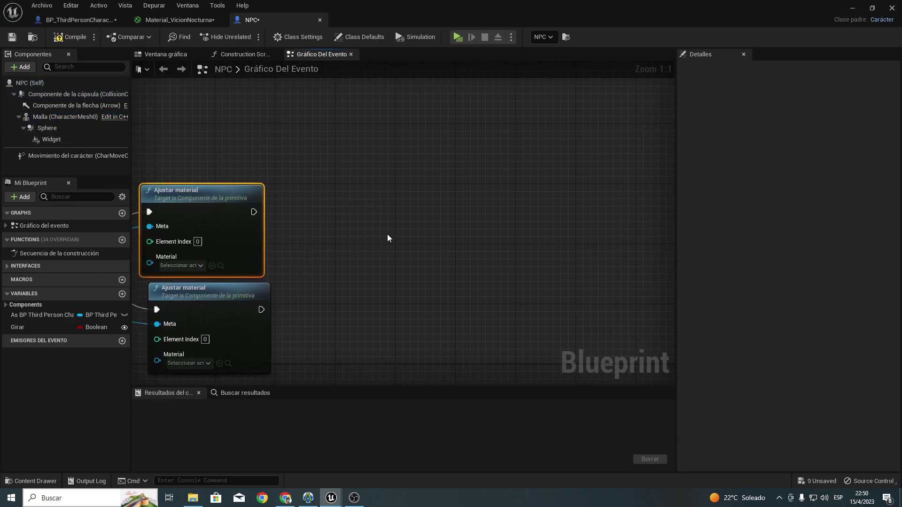
{"action": "key", "text": "ctrl+c"}
{"action": "key", "text": "ctrl+v"}
{"action": "left_click_drag", "start_coordinate": [429, 221], "coordinate": [336, 168]}
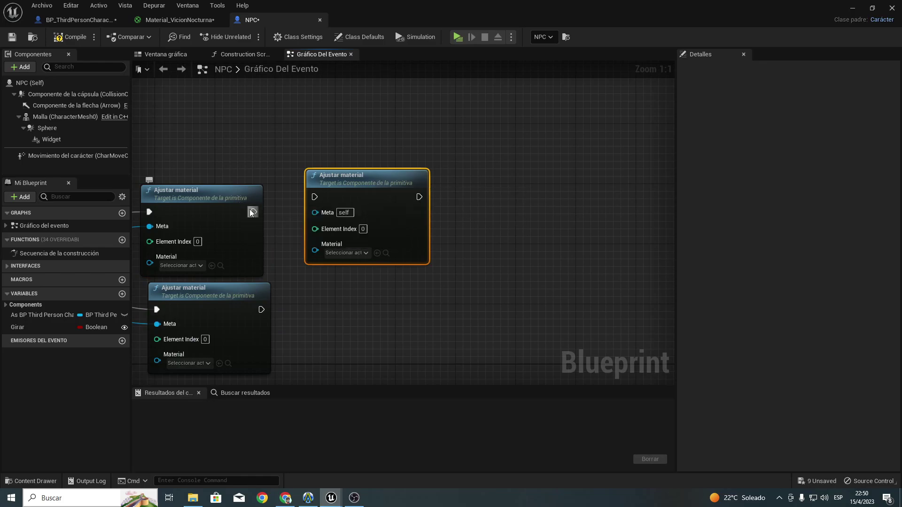
{"action": "left_click_drag", "start_coordinate": [317, 197], "coordinate": [372, 204]}
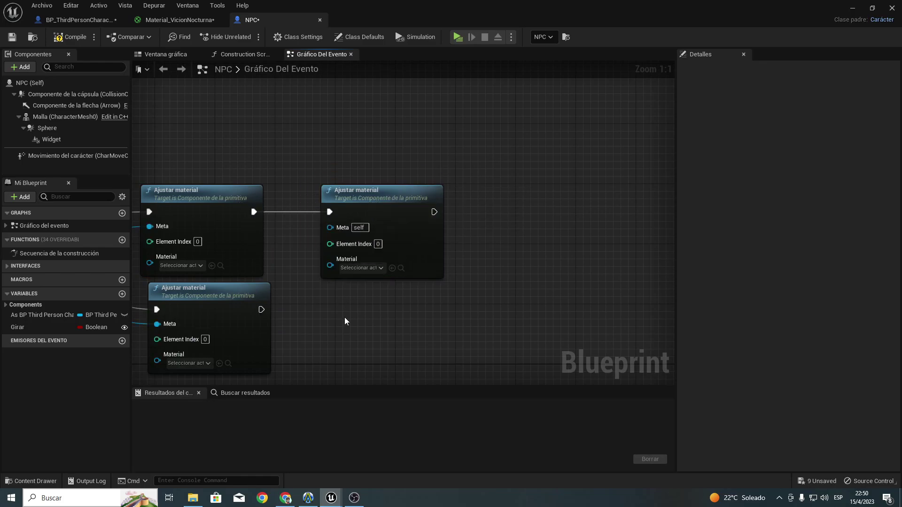
{"action": "key", "text": "ctrl+v"}
{"action": "left_click_drag", "start_coordinate": [261, 309], "coordinate": [357, 340]}
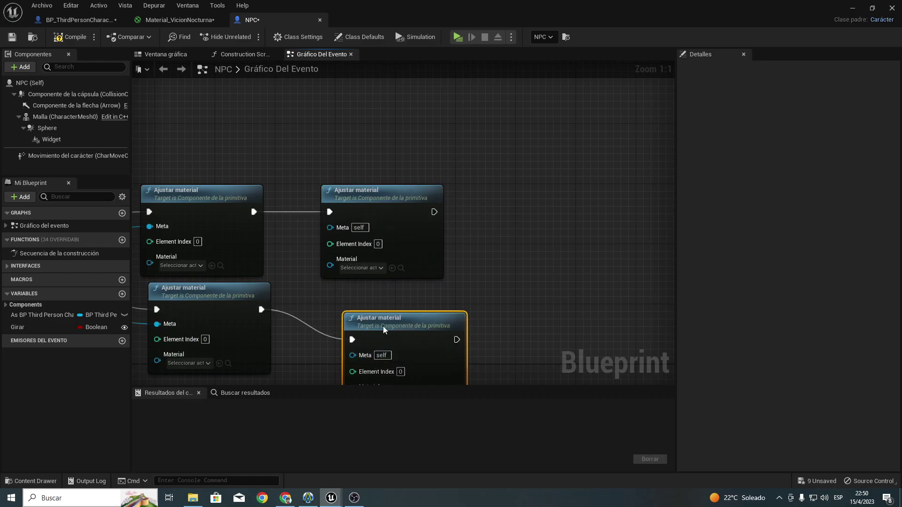
{"action": "right_click_drag", "start_coordinate": [377, 231], "coordinate": [461, 206]}
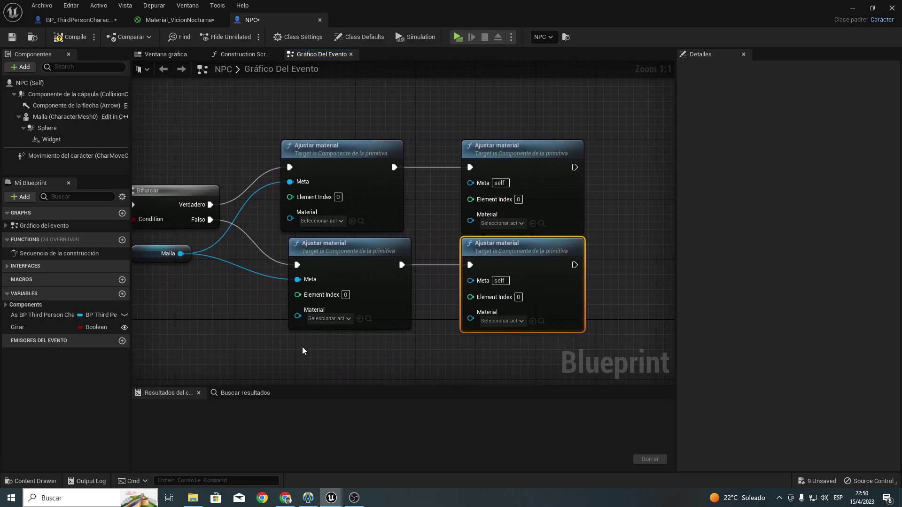
{"action": "left_click_drag", "start_coordinate": [565, 268], "coordinate": [566, 283]}
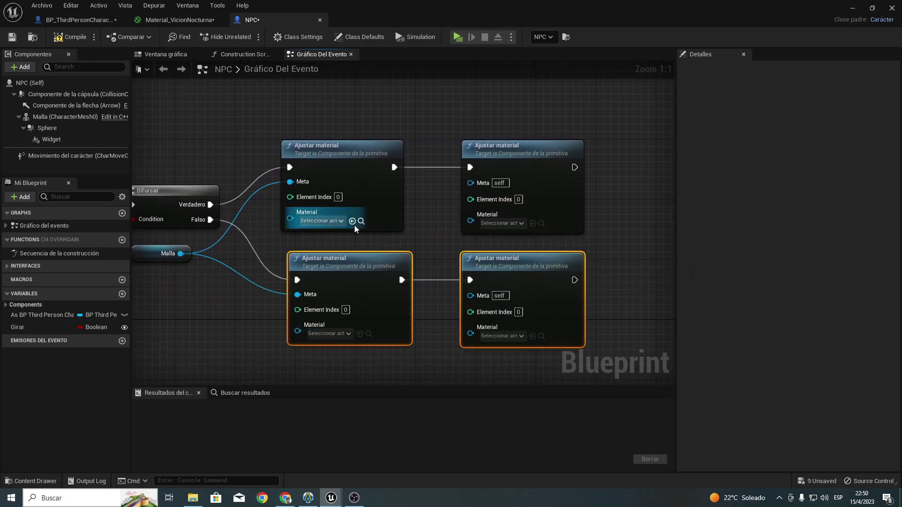
Step: Give the true-branch nodes Material_VicionNocturna, with the second one on element index 1
{"action": "left_click", "coordinate": [332, 223]}
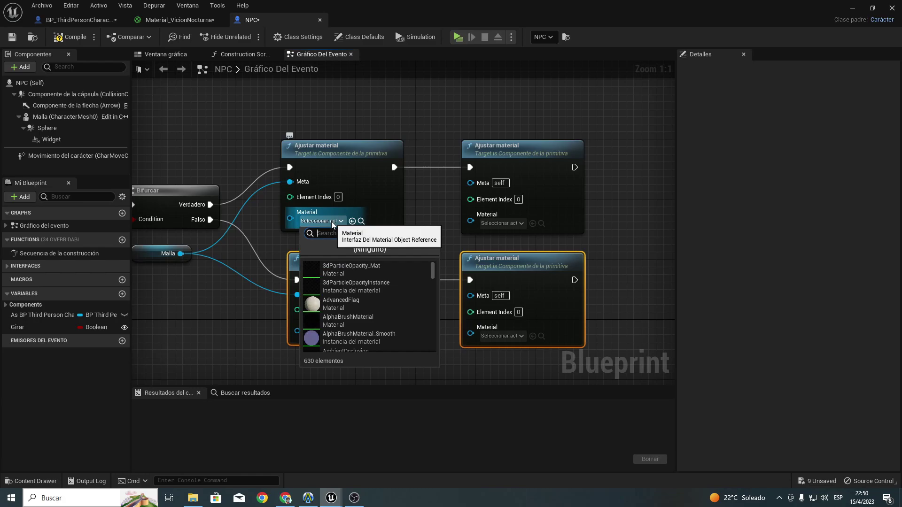
{"action": "type", "text": "material"}
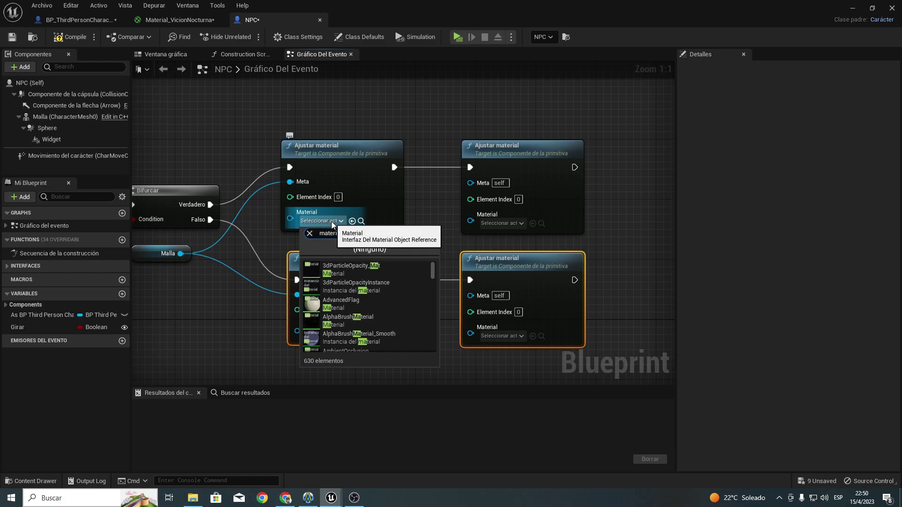
{"action": "type", "text": "_"}
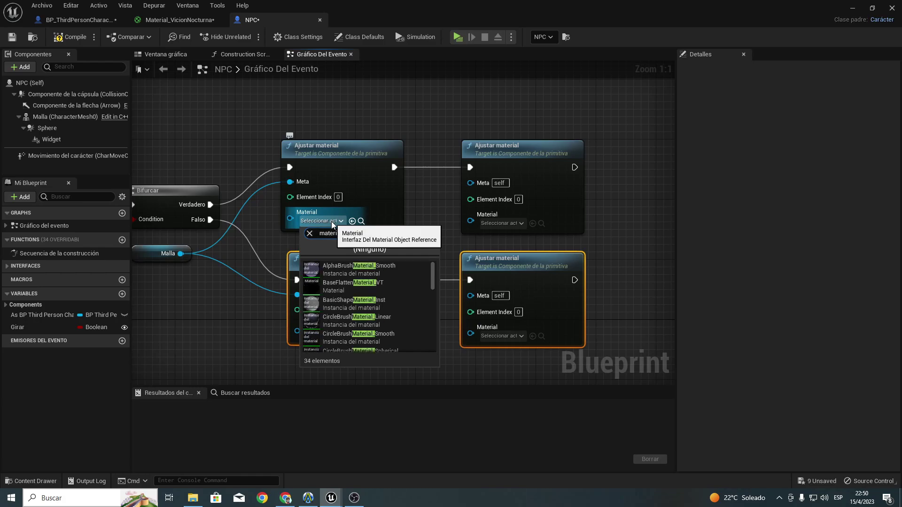
{"action": "type", "text": "V"}
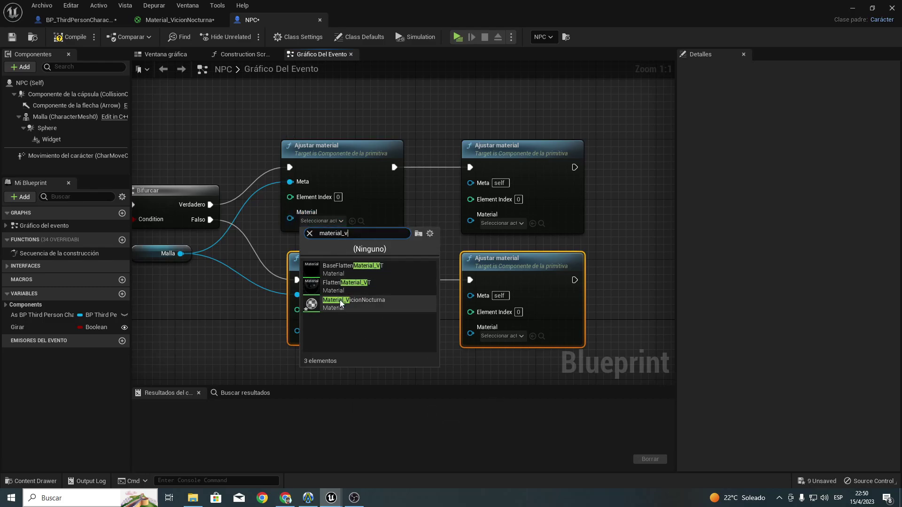
{"action": "left_click", "coordinate": [338, 302]}
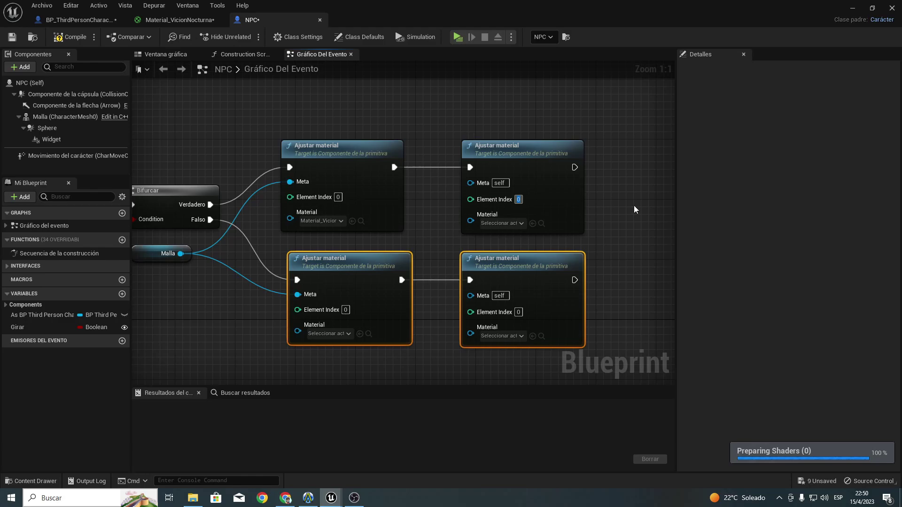
{"action": "type", "text": "1"}
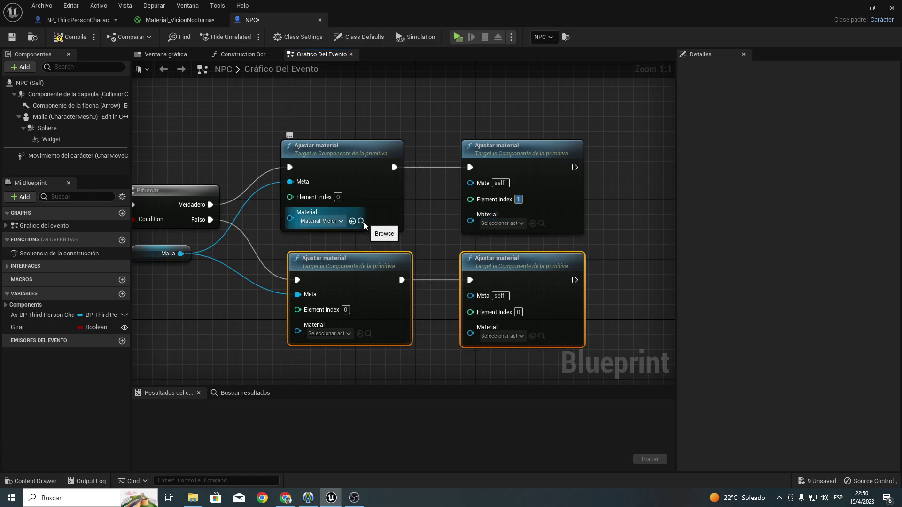
{"action": "left_click_drag", "start_coordinate": [552, 221], "coordinate": [528, 224]}
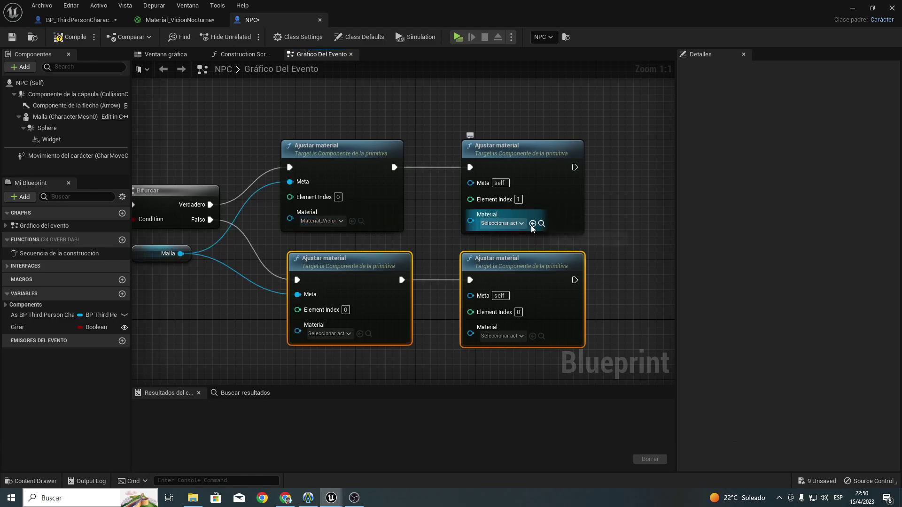
Step: Assign MI_Manny_02 to the first false-branch node and compile
{"action": "right_click_drag", "start_coordinate": [427, 232], "coordinate": [494, 134]}
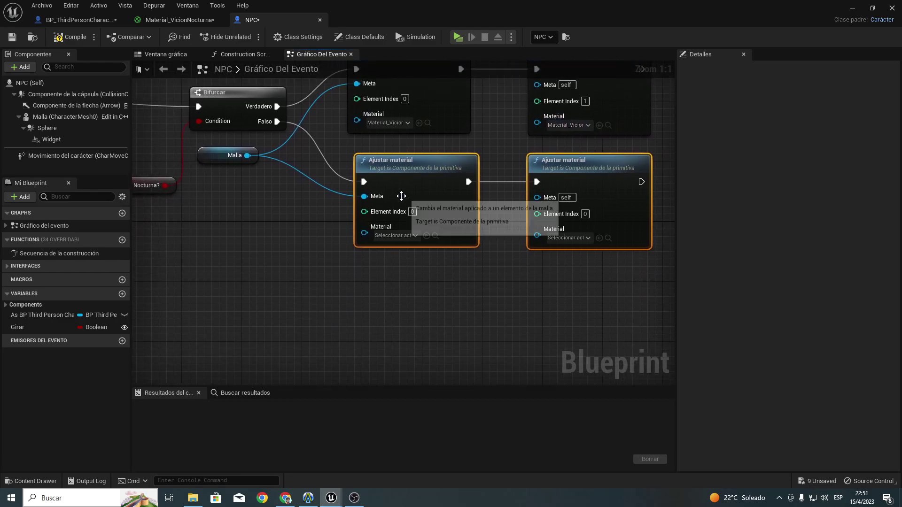
{"action": "left_click", "coordinate": [55, 117]}
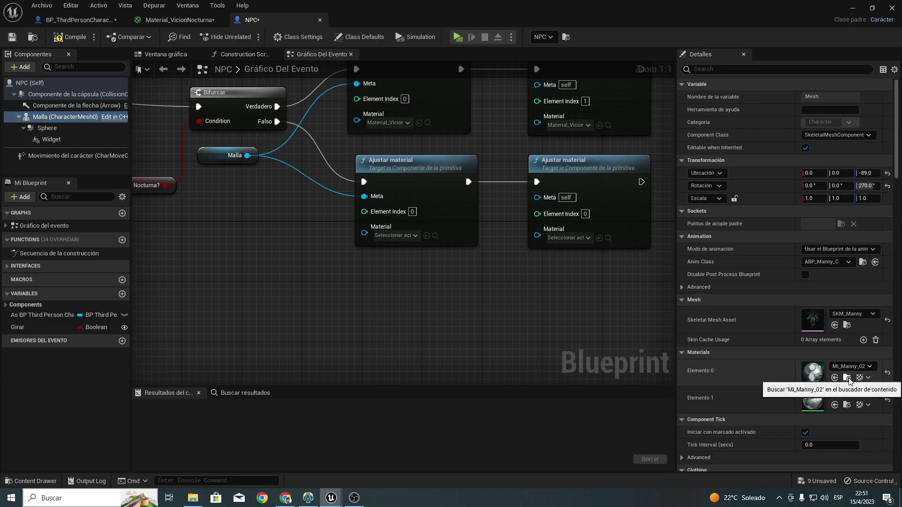
{"action": "left_click", "coordinate": [427, 236]}
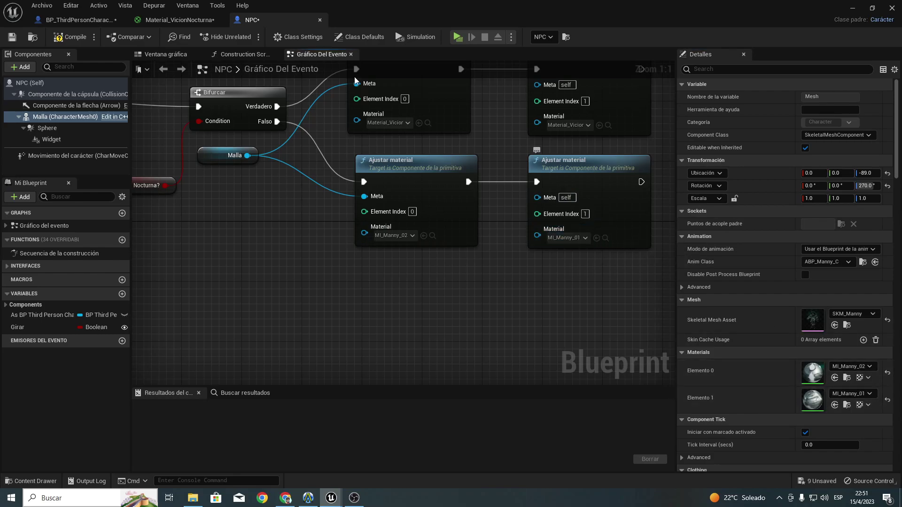
{"action": "left_click", "coordinate": [70, 37]}
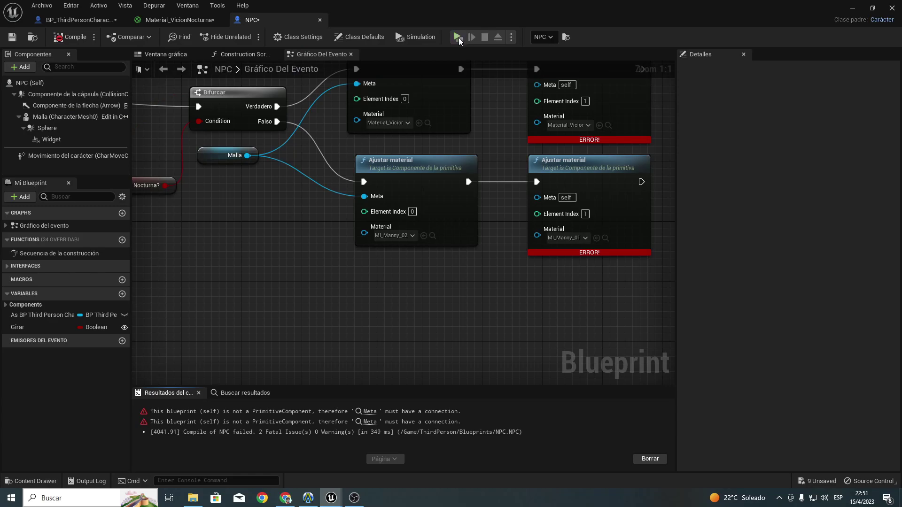
Step: Wire Malla into the two right-hand nodes' targets, recompile, and start a play test
{"action": "right_click_drag", "start_coordinate": [500, 113], "coordinate": [486, 196]}
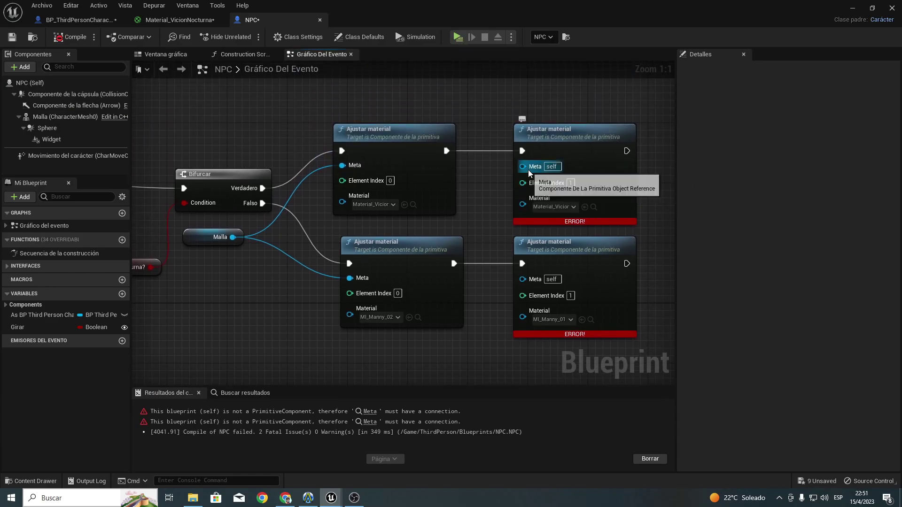
{"action": "mouse_move", "coordinate": [522, 167]}
{"action": "left_mouse_down"}
{"action": "mouse_move", "coordinate": [233, 237]}
{"action": "mouse_move", "coordinate": [522, 278]}
{"action": "left_mouse_up"}
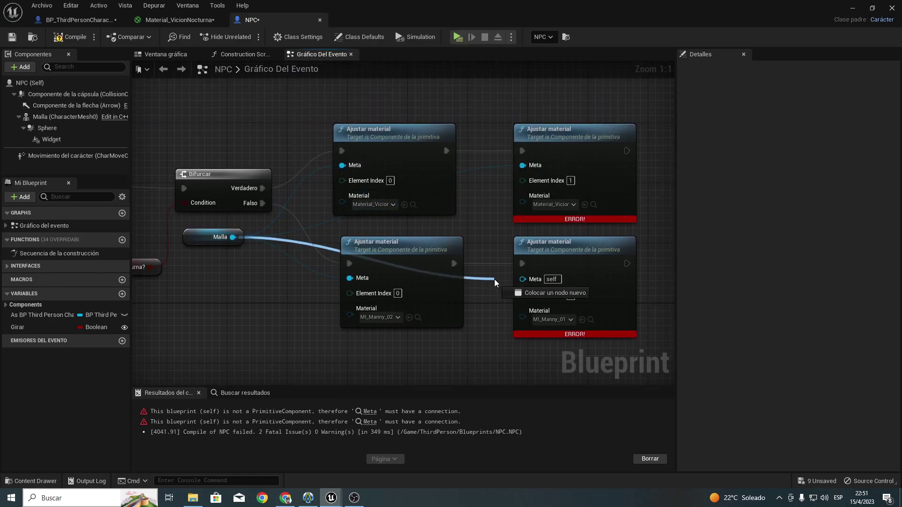
{"action": "left_click", "coordinate": [68, 37]}
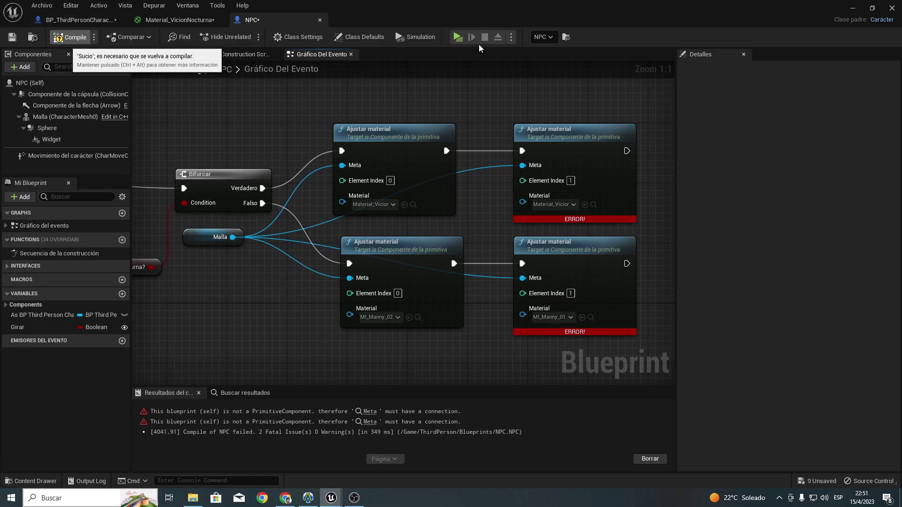
{"action": "left_click", "coordinate": [457, 37]}
Step: Toggle night vision on and off while running to check the NPC glows green, then stop play
{"action": "left_click", "coordinate": [482, 163]}
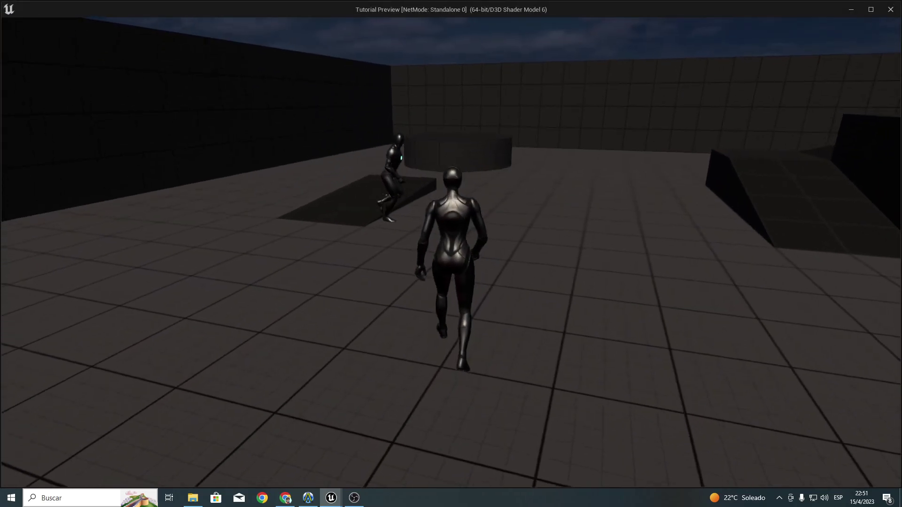
{"action": "key", "text": "e"}
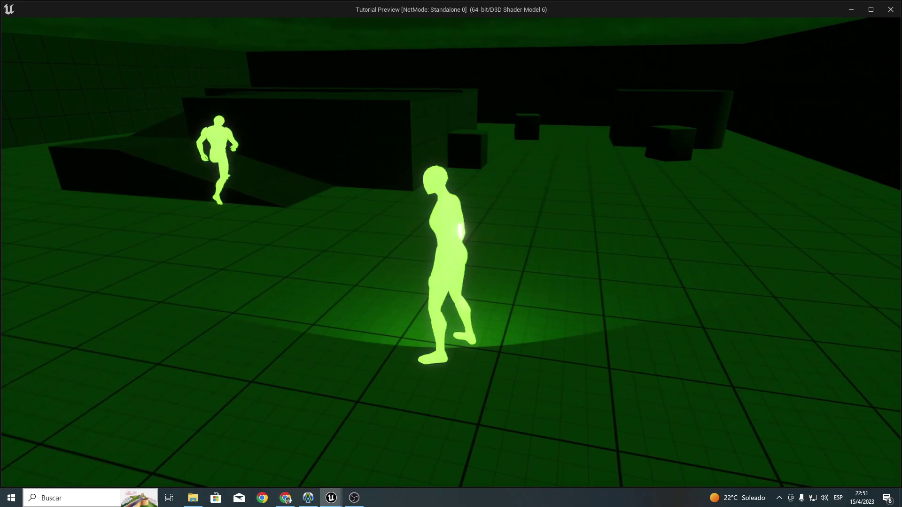
{"action": "key", "text": "d"}
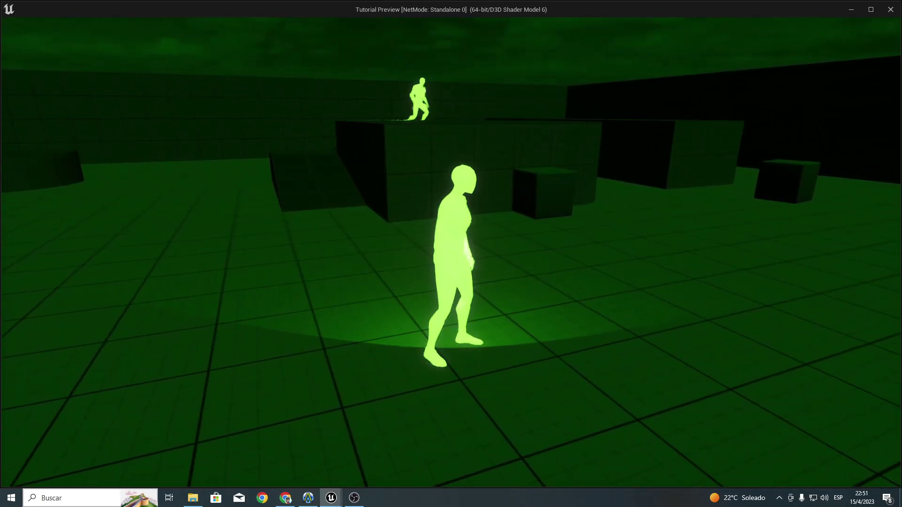
{"action": "key", "text": "e"}
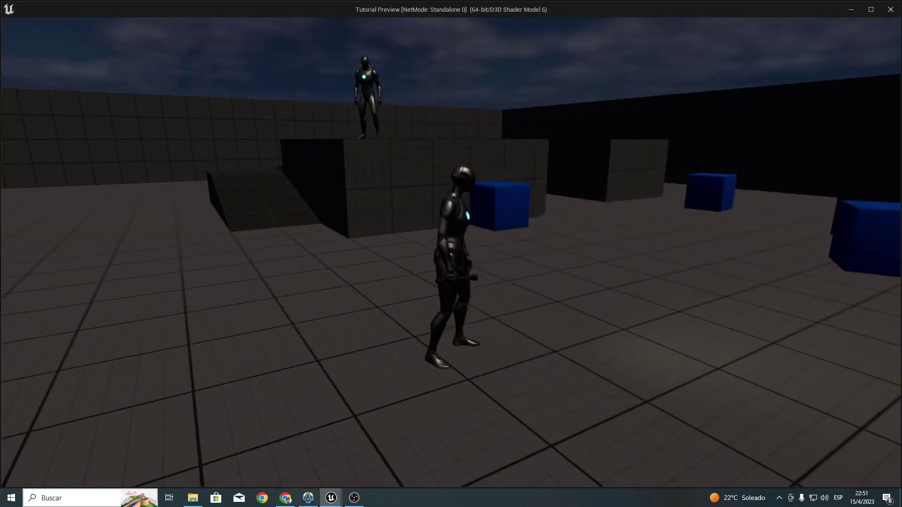
{"action": "key", "text": "w"}
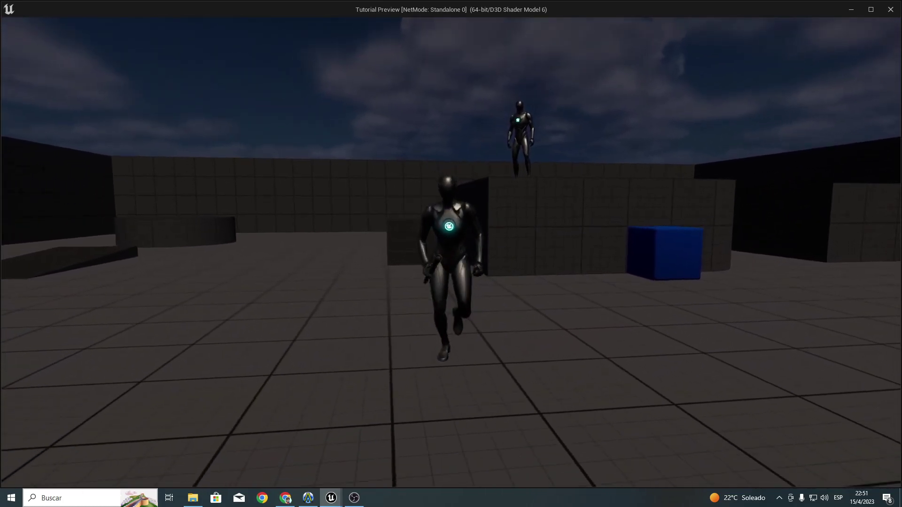
{"action": "key", "text": "w"}
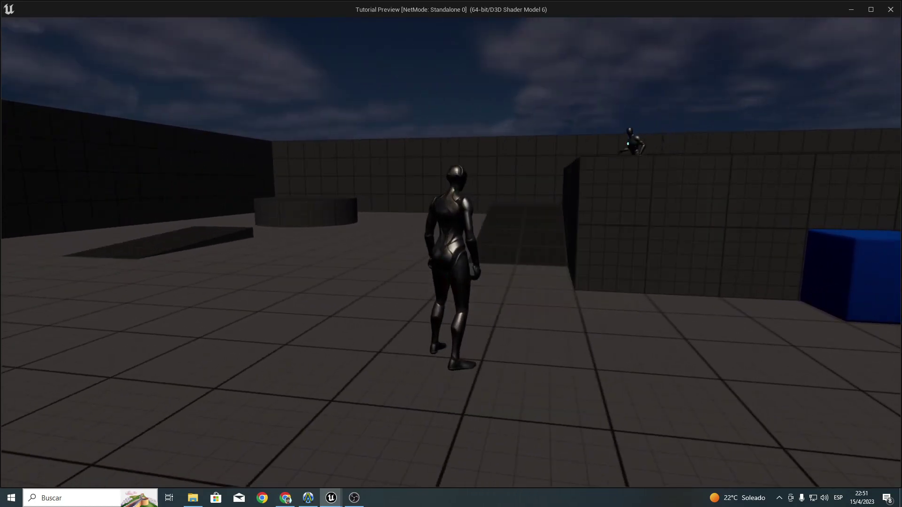
{"action": "key", "text": "n"}
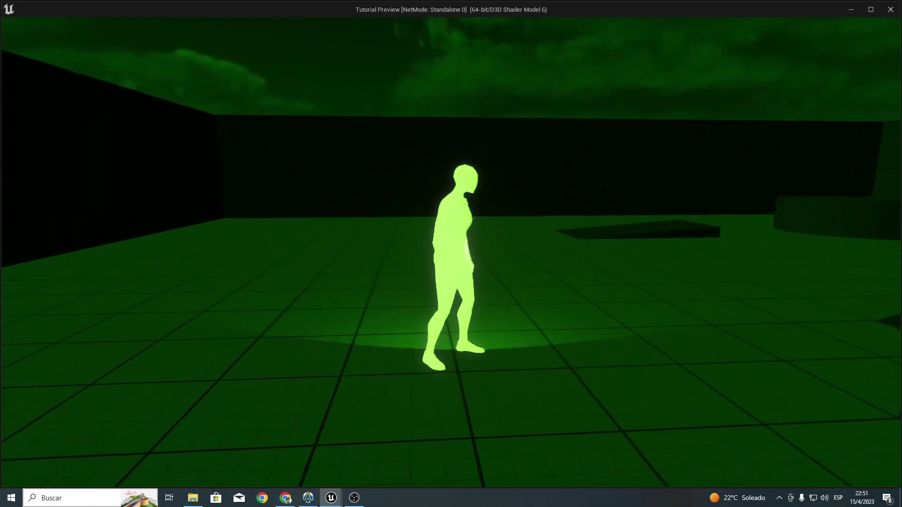
{"action": "key", "text": "w"}
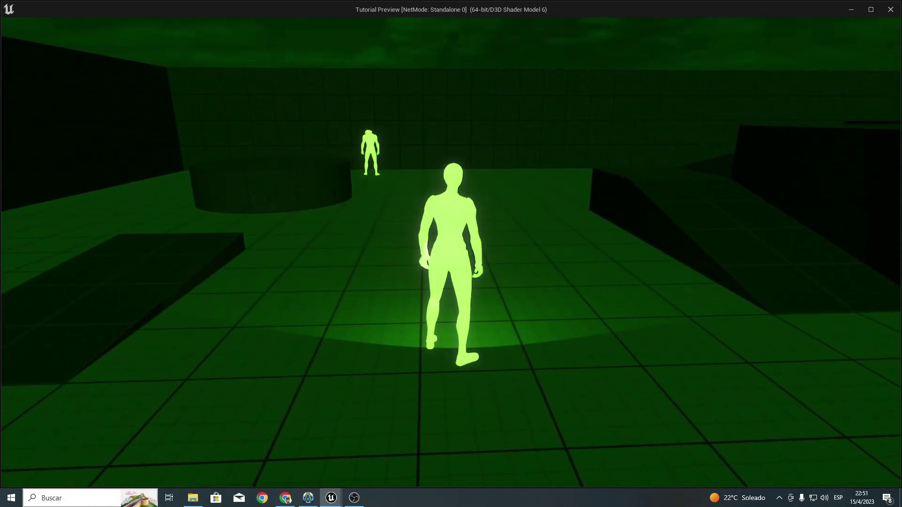
{"action": "key", "text": "Escape"}
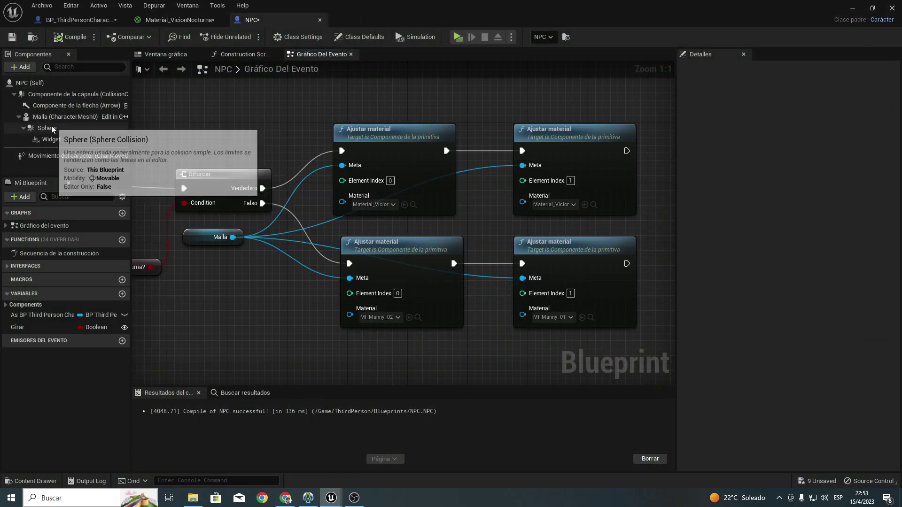
Step: Set BP_ThirdPersonCharacter's SpotLight1 cone angle to 90, recompile, and launch a play test
{"action": "left_click", "coordinate": [59, 20]}
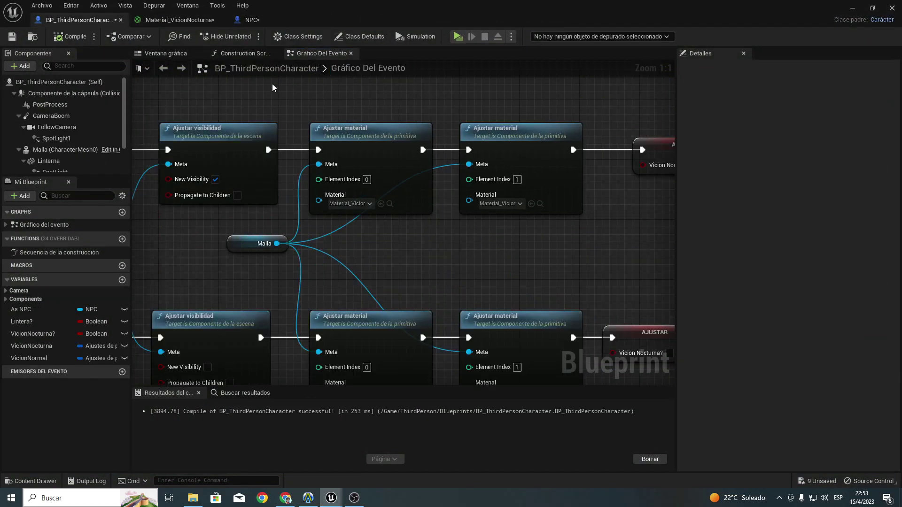
{"action": "left_click", "coordinate": [140, 54]}
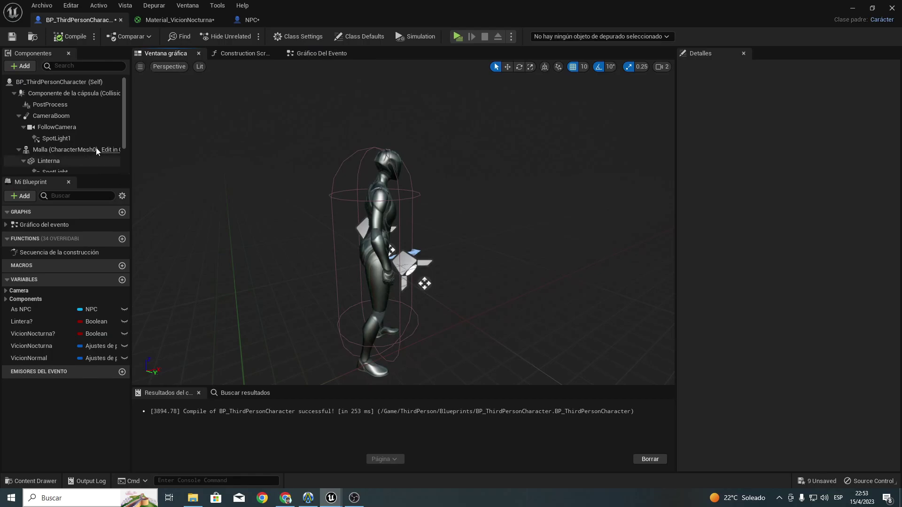
{"action": "left_click", "coordinate": [43, 138]}
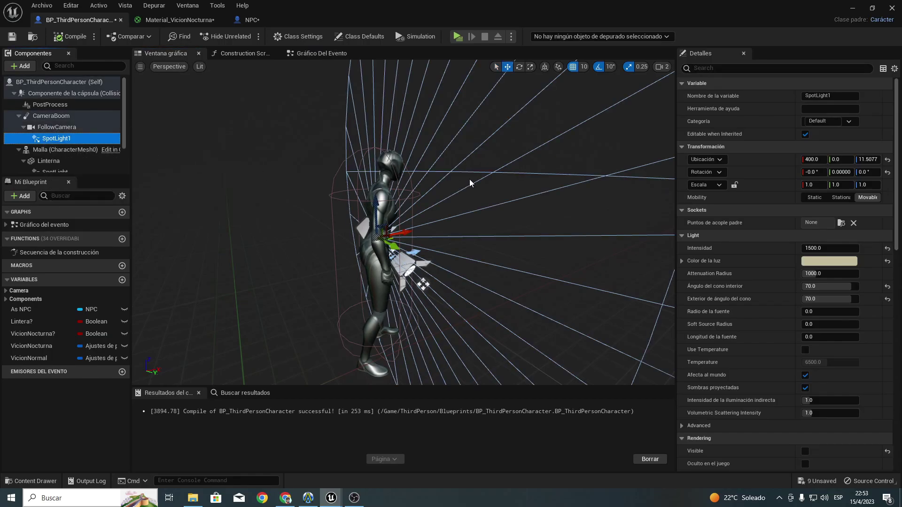
{"action": "mouse_move", "coordinate": [469, 182]}
{"action": "left_mouse_down"}
{"action": "mouse_move", "coordinate": [470, 197]}
{"action": "mouse_move", "coordinate": [349, 178]}
{"action": "left_mouse_up"}
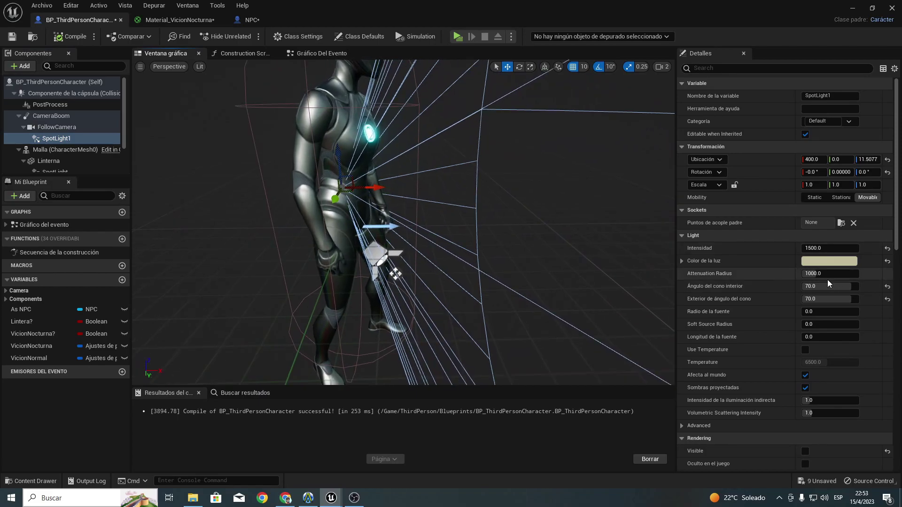
{"action": "left_click", "coordinate": [827, 286]}
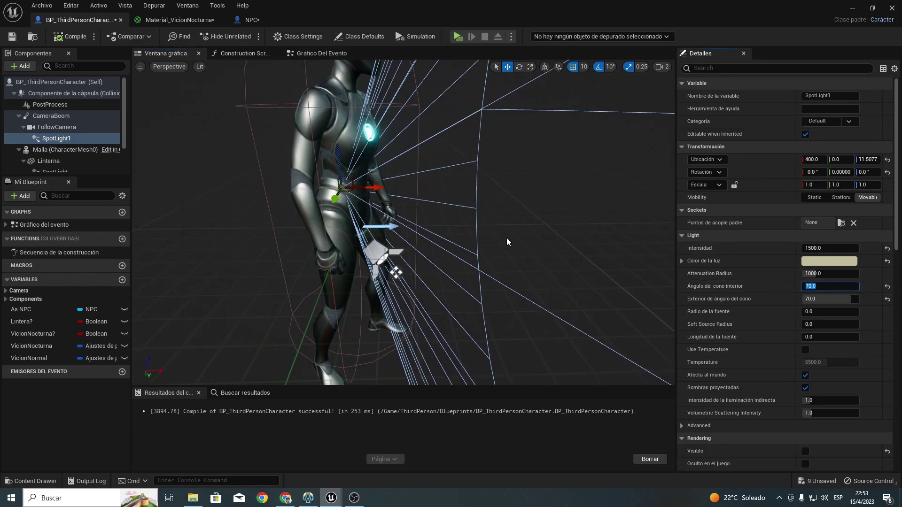
{"action": "type", "text": "90"}
{"action": "key", "text": "Return"}
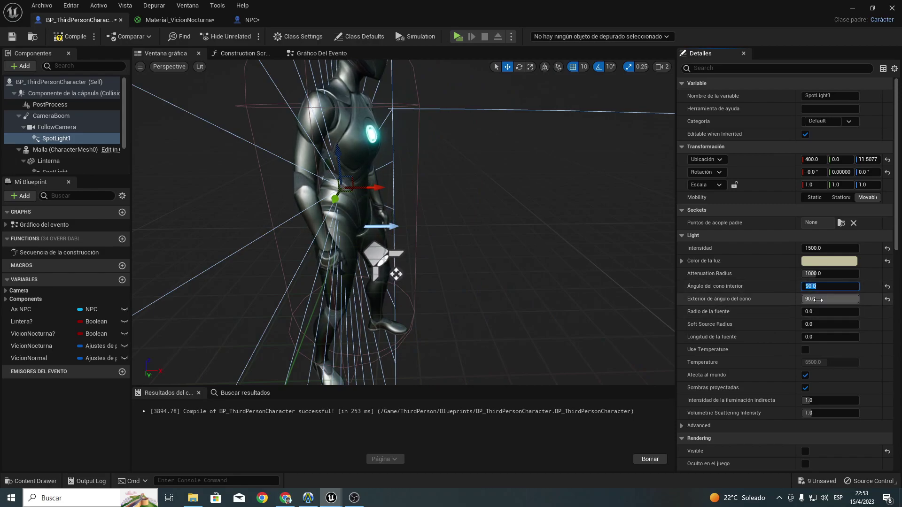
{"action": "left_click", "coordinate": [57, 37]}
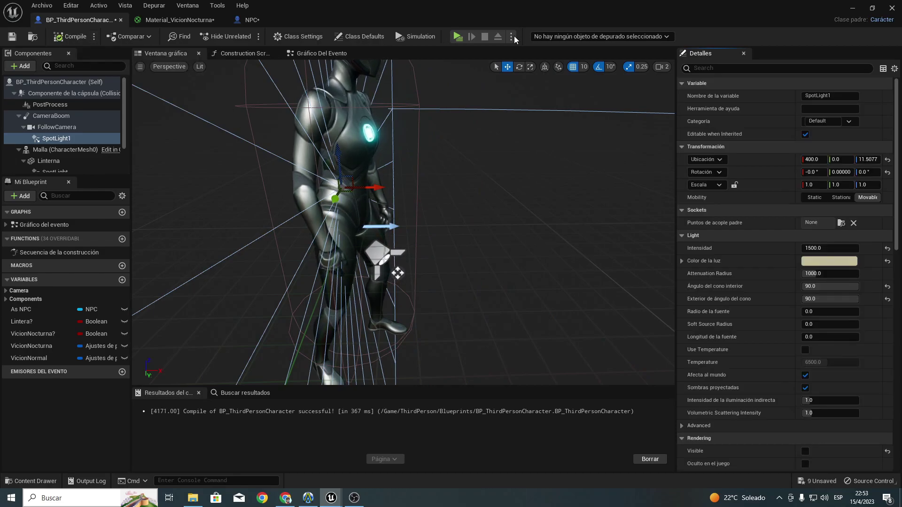
{"action": "left_click", "coordinate": [458, 36]}
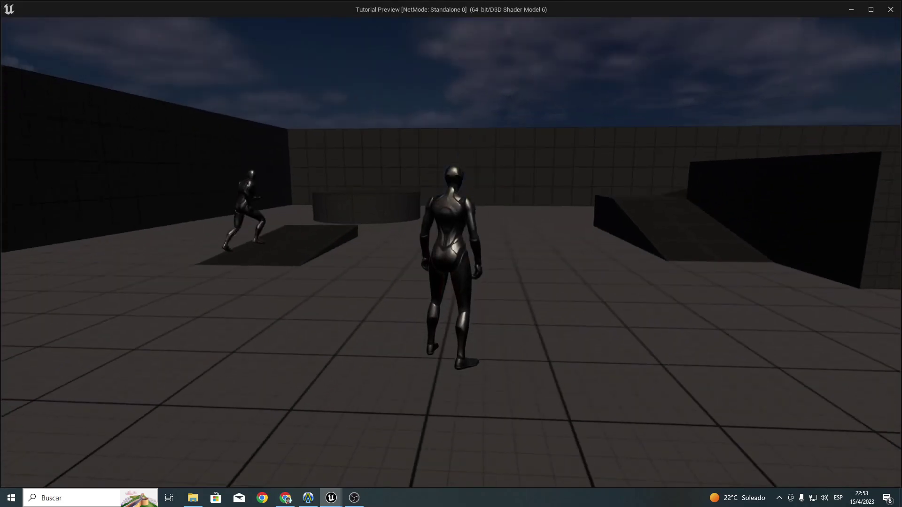
Step: Turn night vision on with N and run toward the far NPC, then stop play
{"action": "key", "text": "n"}
{"action": "key", "text": "w"}
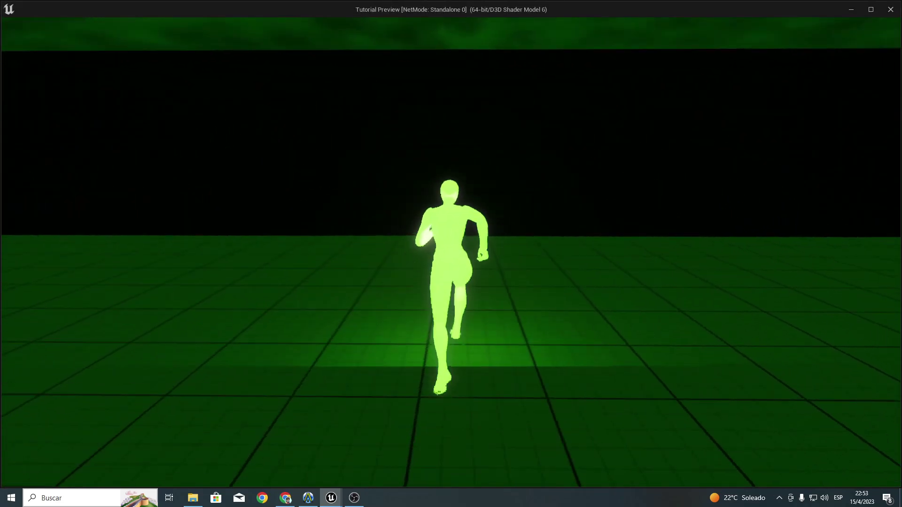
{"action": "key", "text": "w"}
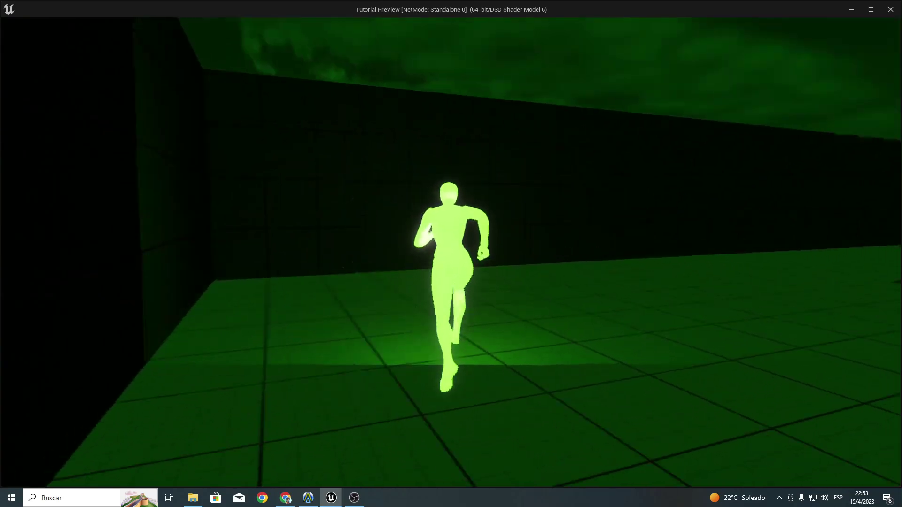
{"action": "key", "text": "w"}
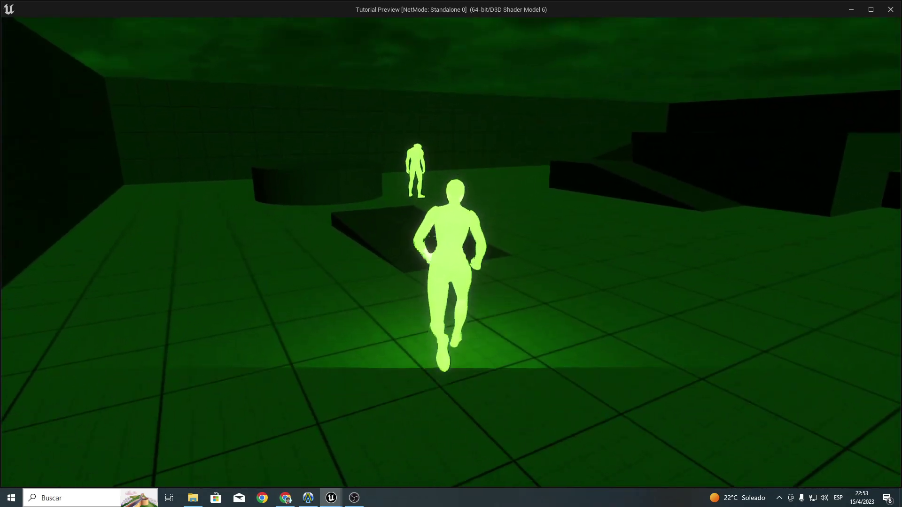
{"action": "key", "text": "Escape"}
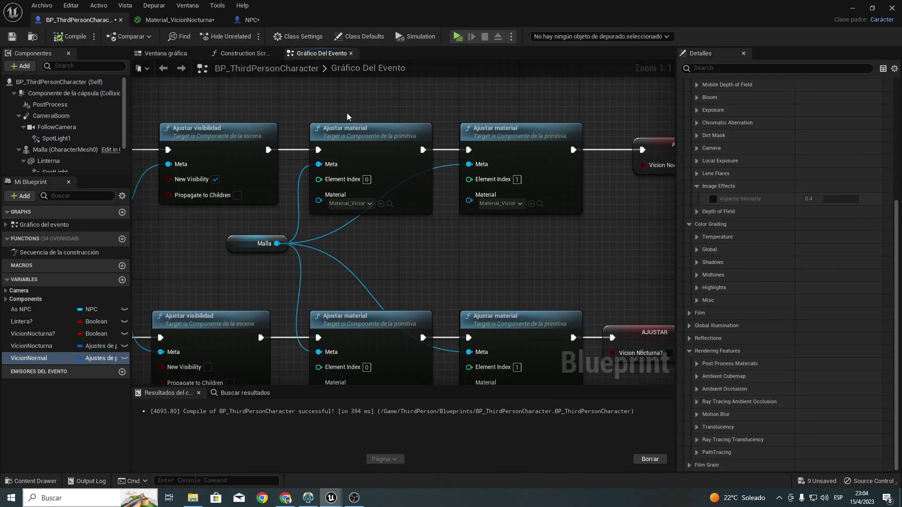
Step: Launch the level in a separate game window, try night vision, and close it
{"action": "left_click", "coordinate": [890, 6]}
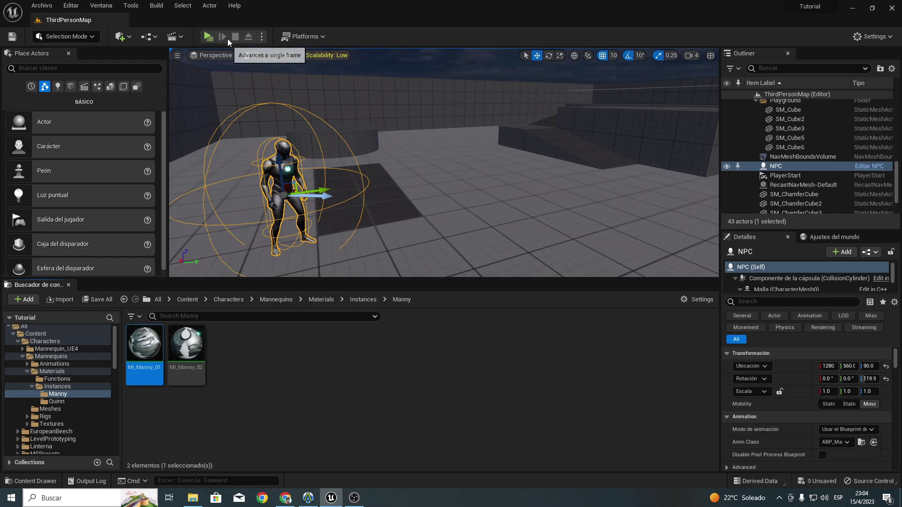
{"action": "left_click", "coordinate": [208, 38]}
{"action": "key", "text": "v"}
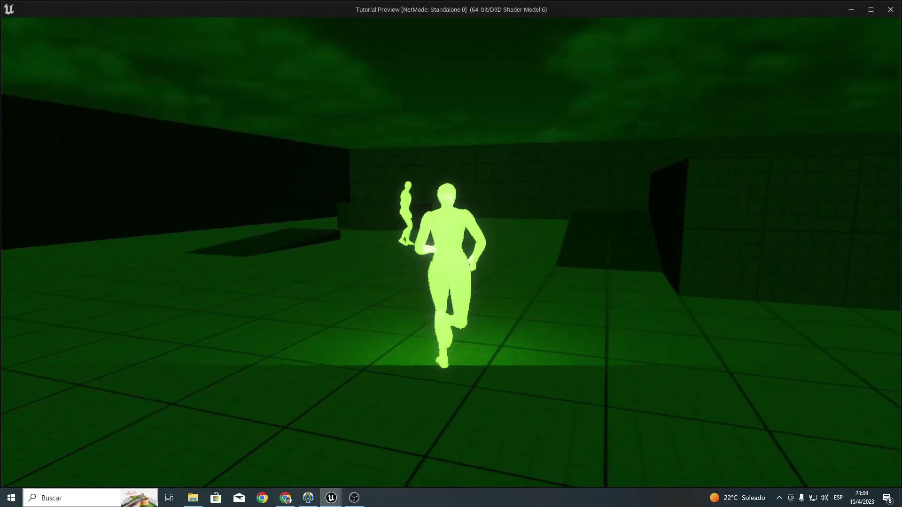
{"action": "key", "text": "Escape"}
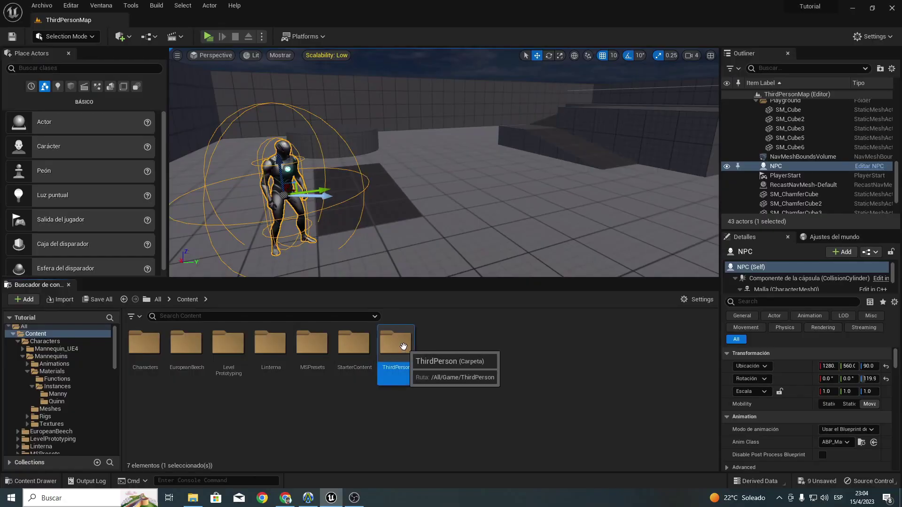
Step: Open BP_ThirdPersonCharacter from the ThirdPerson Blueprints content folder
{"action": "double_click", "coordinate": [393, 352]}
{"action": "double_click", "coordinate": [151, 352]}
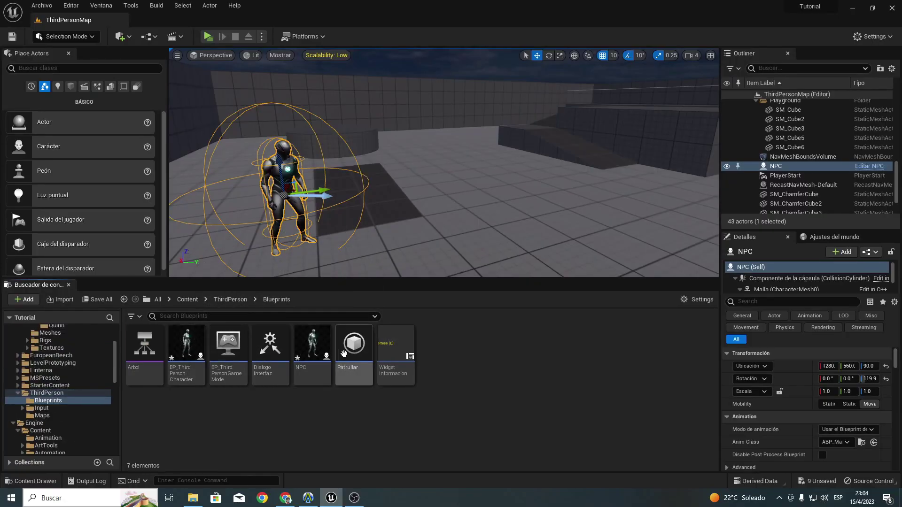
{"action": "double_click", "coordinate": [206, 342]}
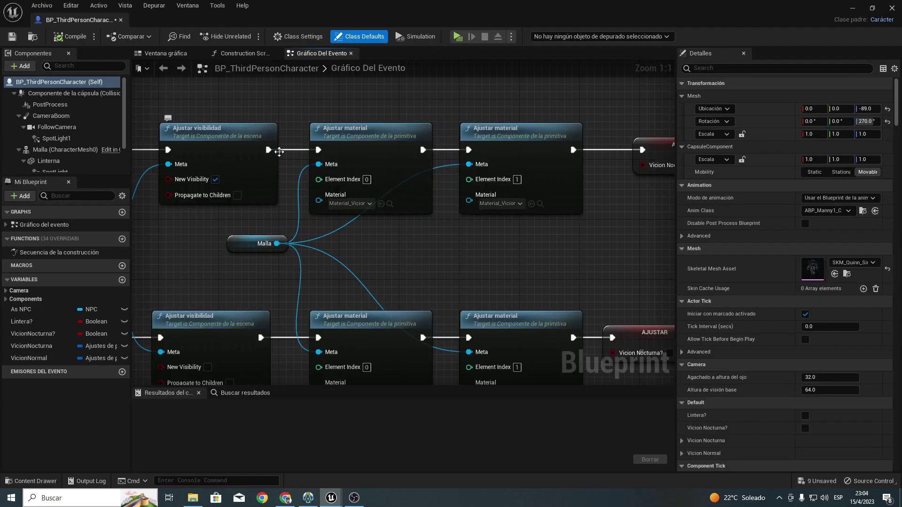
{"action": "scroll", "coordinate": [222, 171], "scroll_direction": "down", "scroll_amount": 1}
{"action": "mouse_move", "coordinate": [257, 298]}
{"action": "right_mouse_down"}
{"action": "mouse_move", "coordinate": [381, 205]}
{"action": "mouse_move", "coordinate": [493, 267]}
{"action": "right_mouse_up"}
{"action": "scroll", "coordinate": [381, 204], "scroll_direction": "down", "scroll_amount": 1}
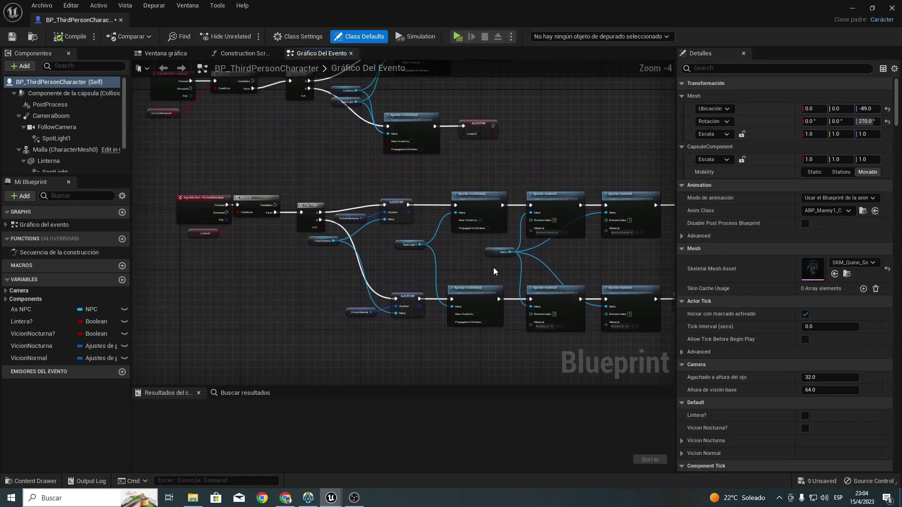
{"action": "scroll", "coordinate": [332, 221], "scroll_direction": "up", "scroll_amount": 2}
Step: Locate the Ajustar material node and shift it right to make room
{"action": "right_click_drag", "start_coordinate": [332, 221], "coordinate": [313, 167]}
{"action": "left_click_drag", "start_coordinate": [313, 166], "coordinate": [564, 235]}
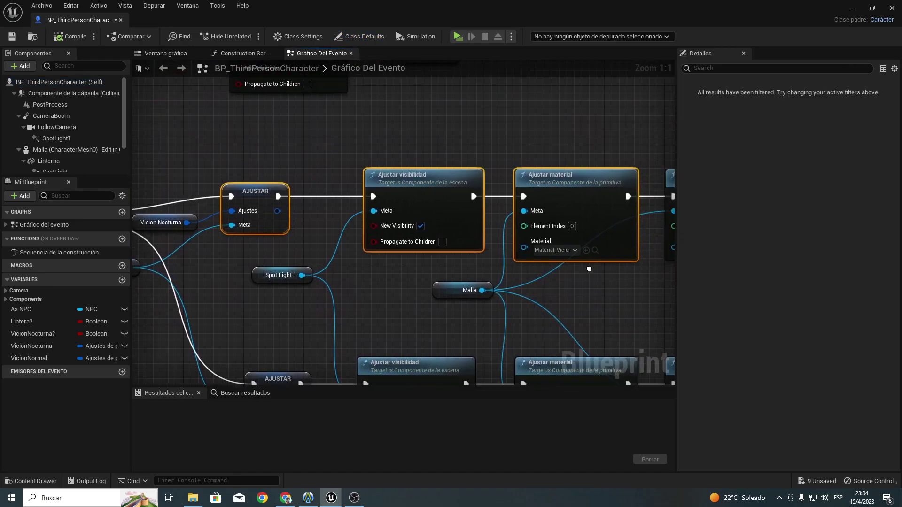
{"action": "right_click_drag", "start_coordinate": [564, 234], "coordinate": [376, 250]}
{"action": "right_click_drag", "start_coordinate": [526, 218], "coordinate": [394, 206]}
{"action": "left_click_drag", "start_coordinate": [431, 173], "coordinate": [602, 177]}
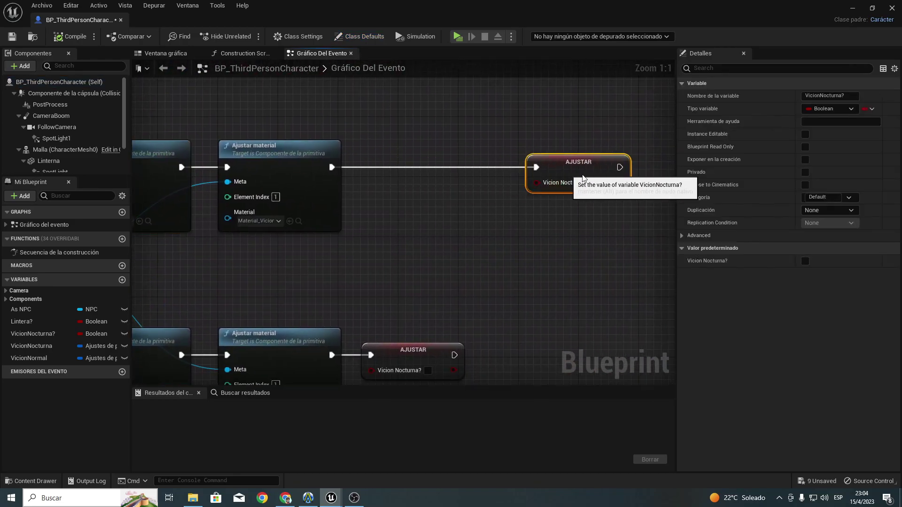
{"action": "right_click_drag", "start_coordinate": [336, 170], "coordinate": [476, 212]}
Step: Chain a Play Sound at Location node playing Click_on_Button_Cue, compile, and play-test
{"action": "left_click_drag", "start_coordinate": [476, 211], "coordinate": [530, 213]}
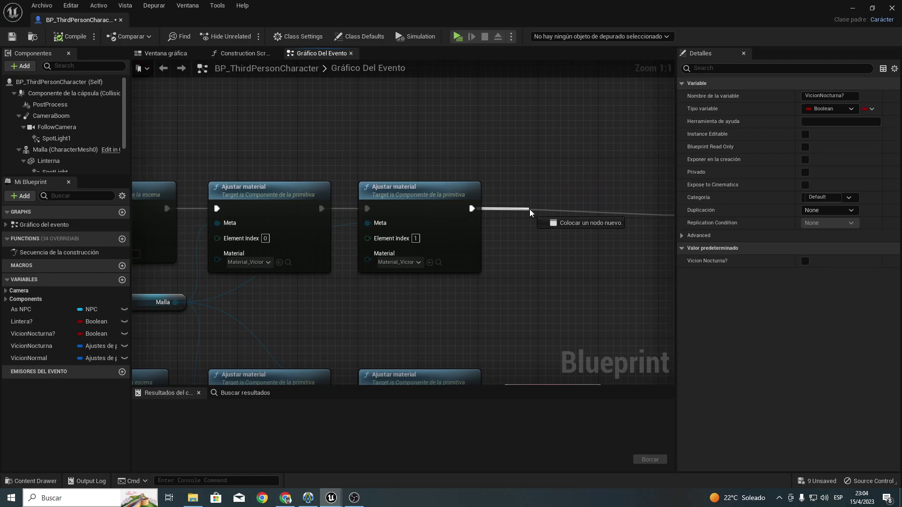
{"action": "type", "text": "reprod"}
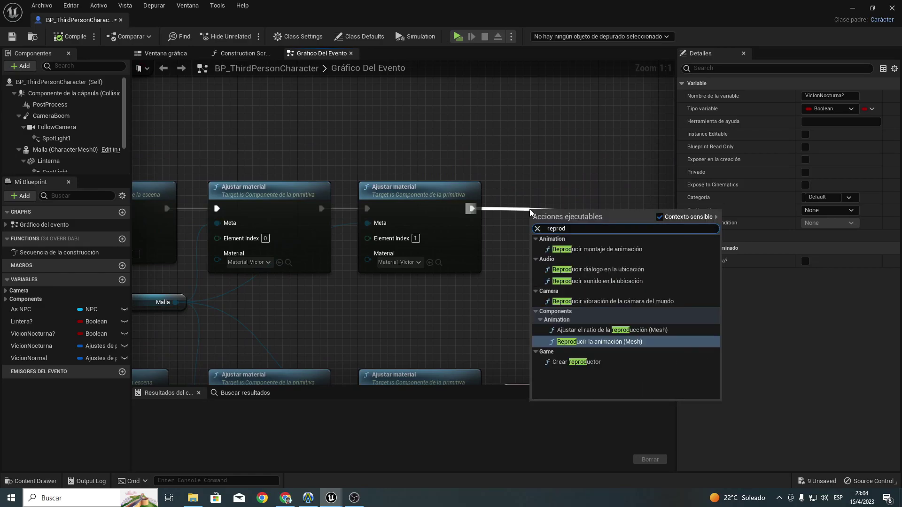
{"action": "type", "text": "ucirs"}
{"action": "key", "text": "Return"}
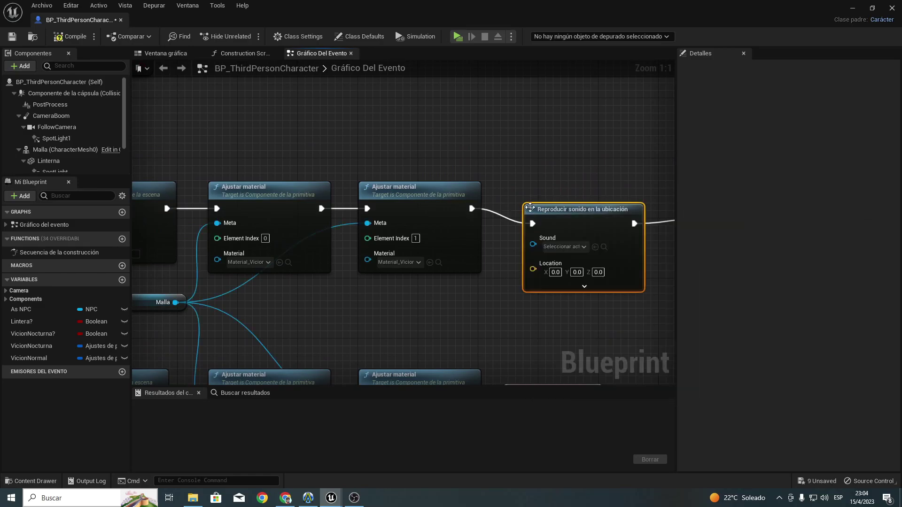
{"action": "right_click_drag", "start_coordinate": [573, 209], "coordinate": [398, 215]}
{"action": "left_click", "coordinate": [402, 229]}
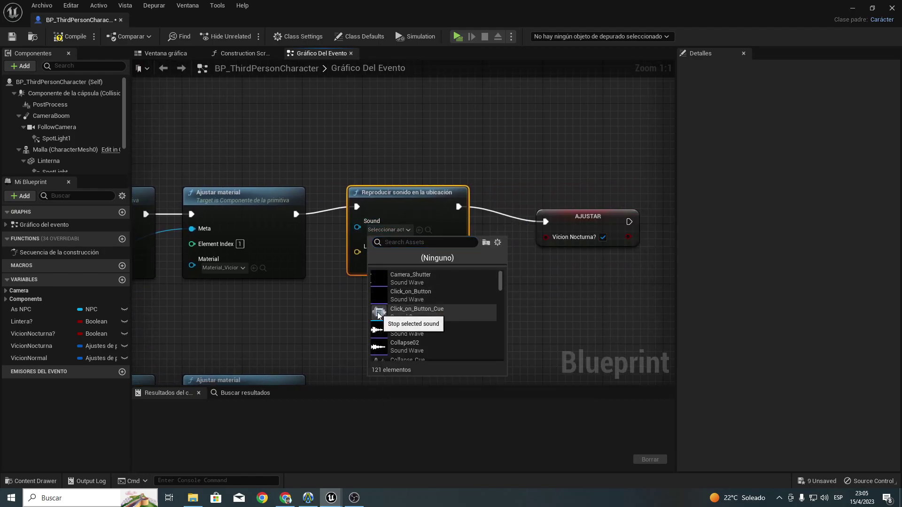
{"action": "left_click", "coordinate": [418, 310]}
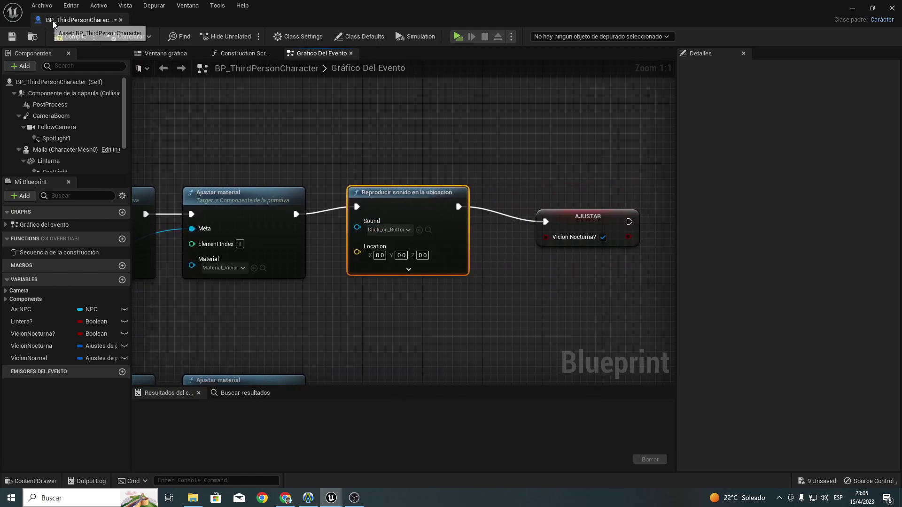
{"action": "left_click", "coordinate": [70, 34]}
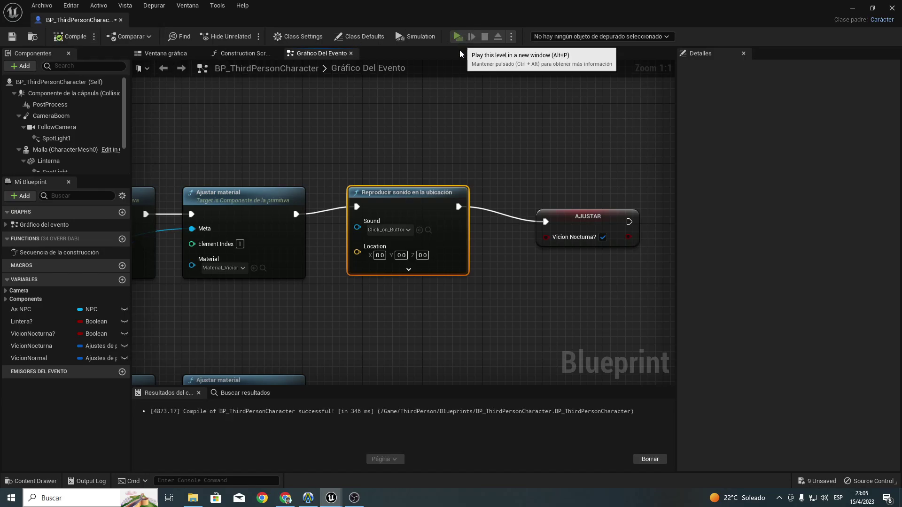
{"action": "left_click", "coordinate": [458, 36]}
Step: Toggle night vision on and off in the running game, then exit the preview
{"action": "key", "text": "n"}
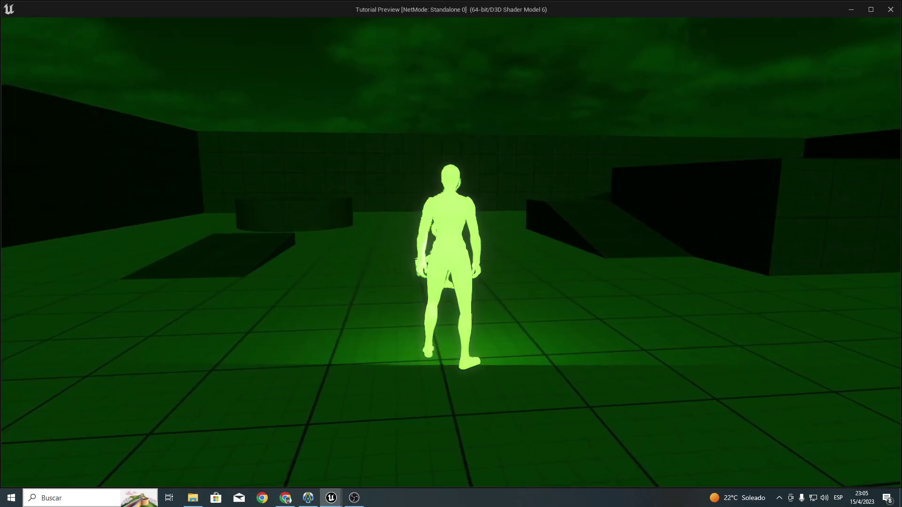
{"action": "key", "text": "n"}
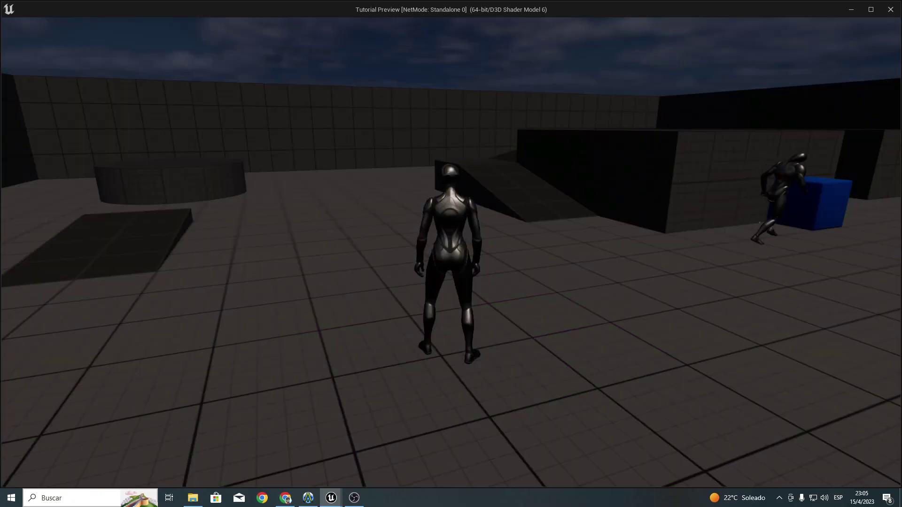
{"action": "key", "text": "Escape"}
Step: Add a Play Sound at Location node before the lower Set Vicion Nocturna? node, wired in, then recompile and replay
{"action": "right_click_drag", "start_coordinate": [519, 249], "coordinate": [556, 168]}
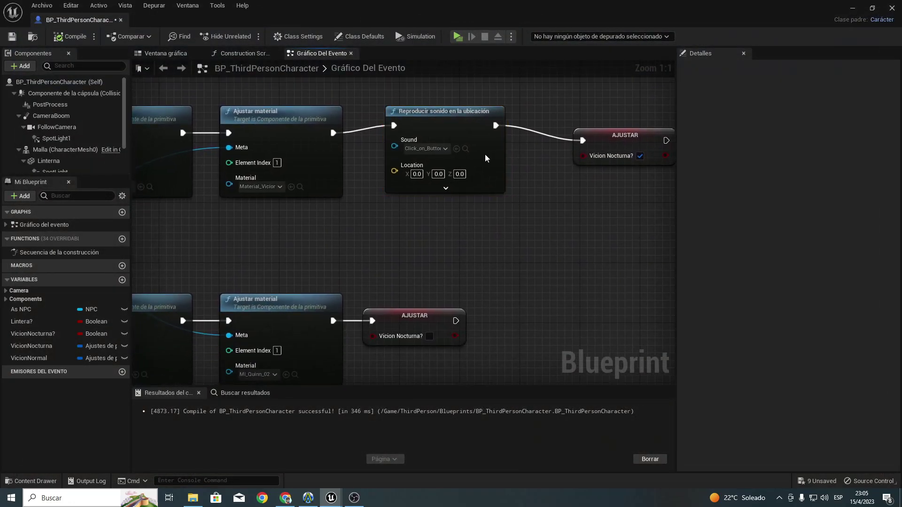
{"action": "right_click_drag", "start_coordinate": [494, 235], "coordinate": [501, 147]}
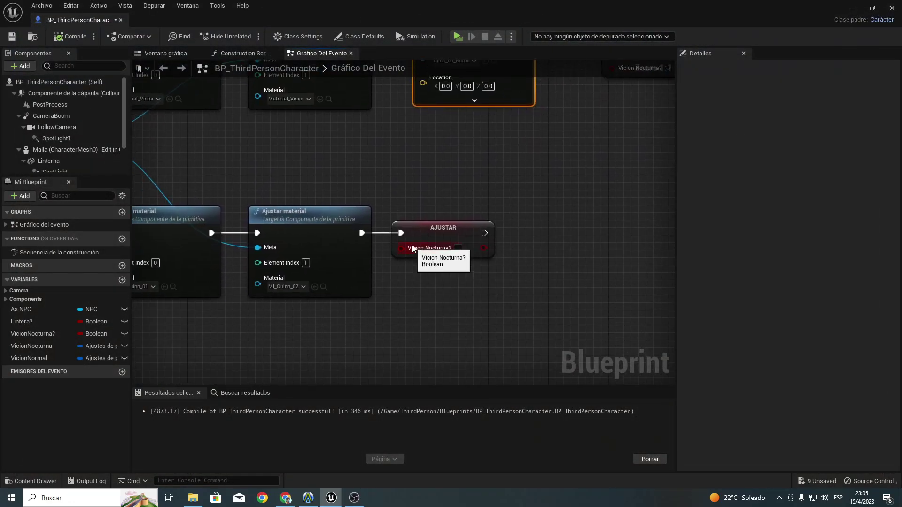
{"action": "left_click_drag", "start_coordinate": [414, 248], "coordinate": [667, 232]}
{"action": "key", "text": "ctrl+v"}
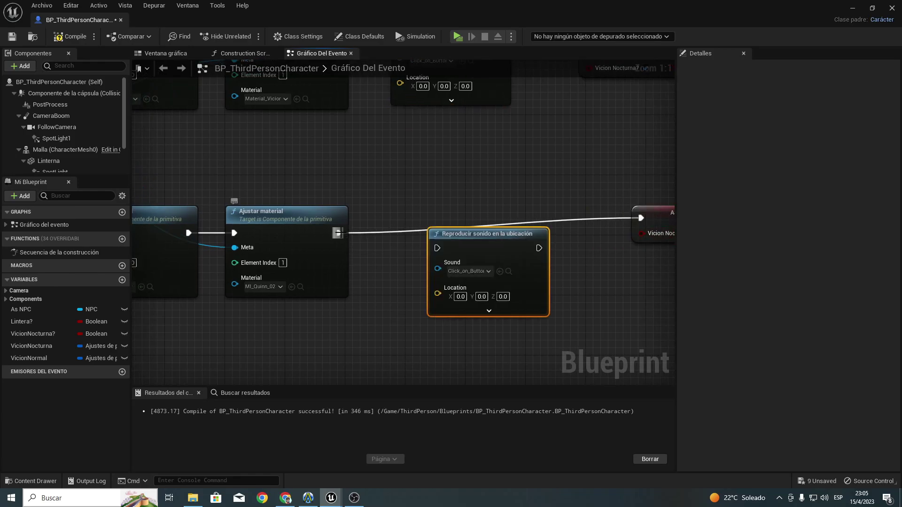
{"action": "left_click_drag", "start_coordinate": [539, 248], "coordinate": [641, 218]}
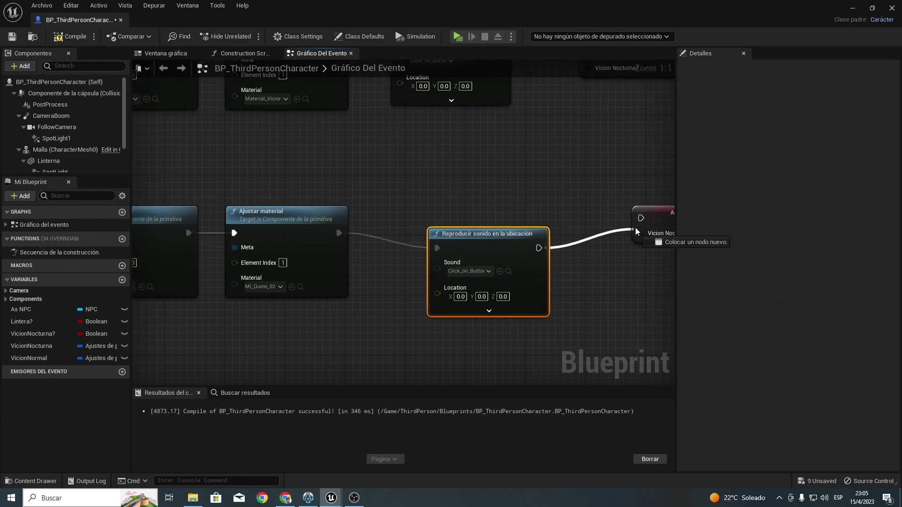
{"action": "left_click", "coordinate": [70, 37]}
{"action": "left_click", "coordinate": [460, 36]}
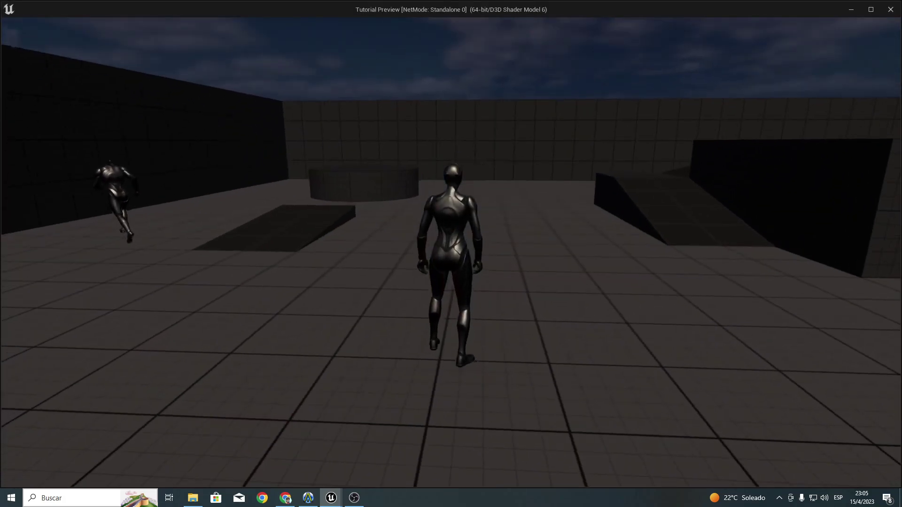
Step: Toggle night vision with N several times while walking around, then exit with Esc
{"action": "key", "text": "n"}
{"action": "key", "text": "w"}
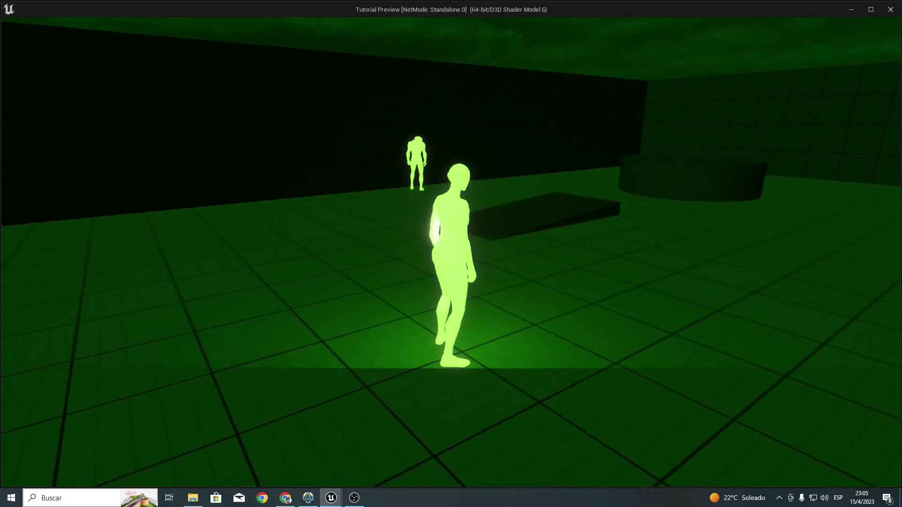
{"action": "key", "text": "n"}
{"action": "key", "text": "n"}
{"action": "key", "text": "n"}
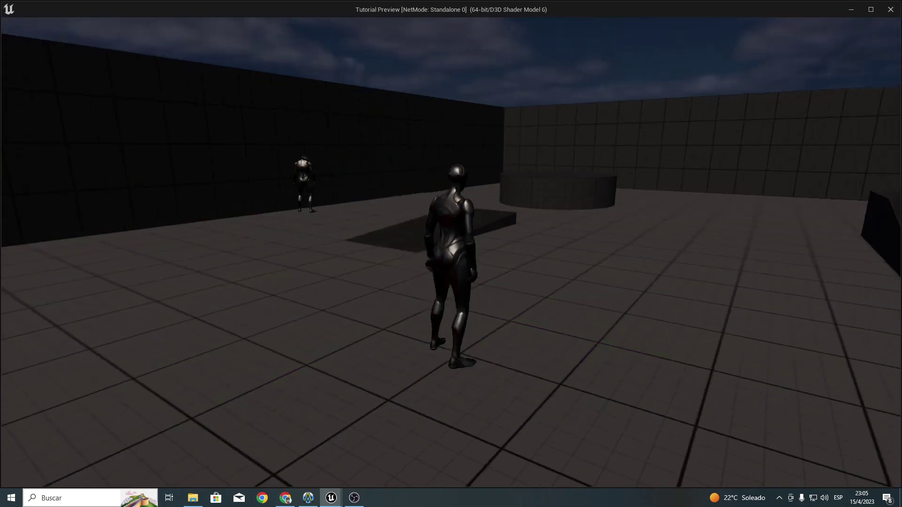
{"action": "key", "text": "n"}
{"action": "key", "text": "n"}
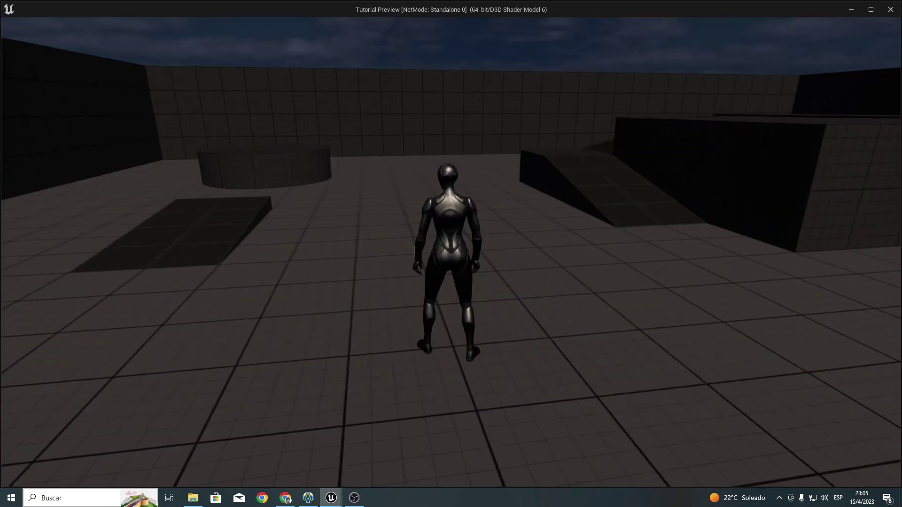
{"action": "key", "text": "Escape"}
Step: Close BP_ThirdPersonCharacter and save all modified assets, including Material_VicionNocturna
{"action": "right_click_drag", "start_coordinate": [427, 168], "coordinate": [551, 213]}
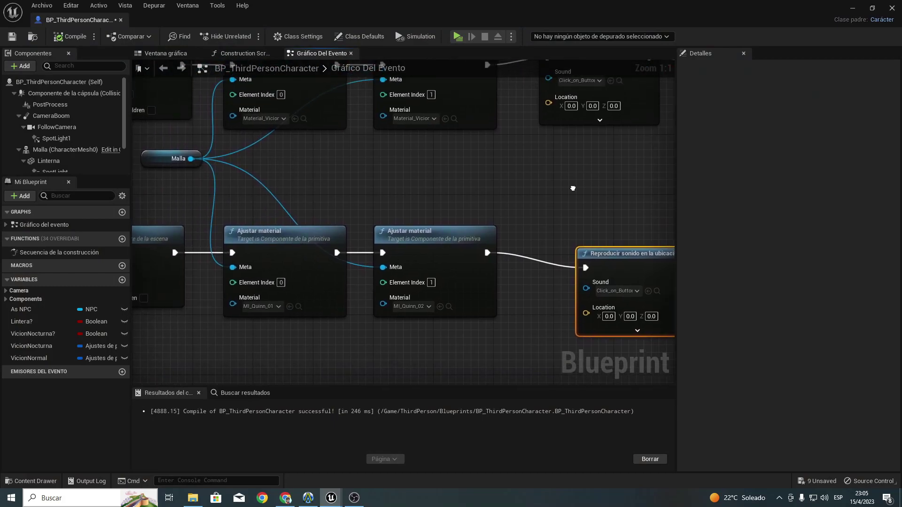
{"action": "left_click", "coordinate": [891, 8]}
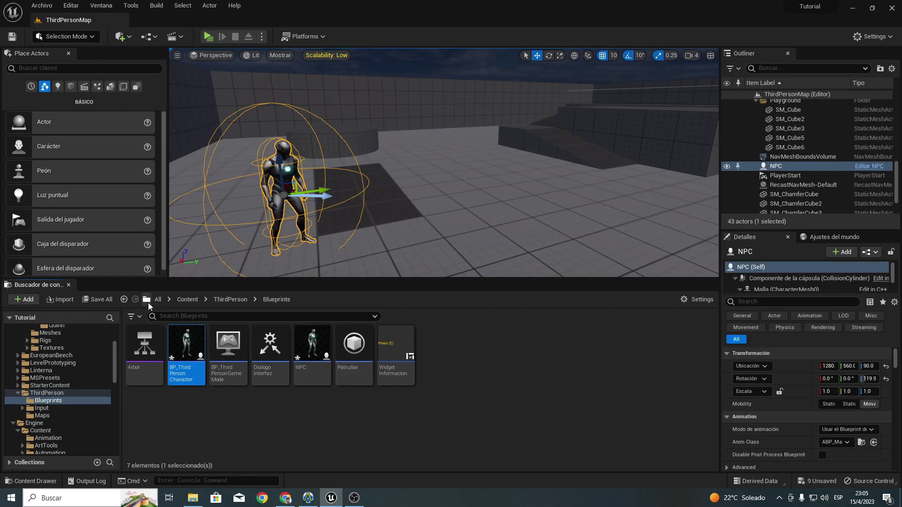
{"action": "left_click", "coordinate": [88, 301]}
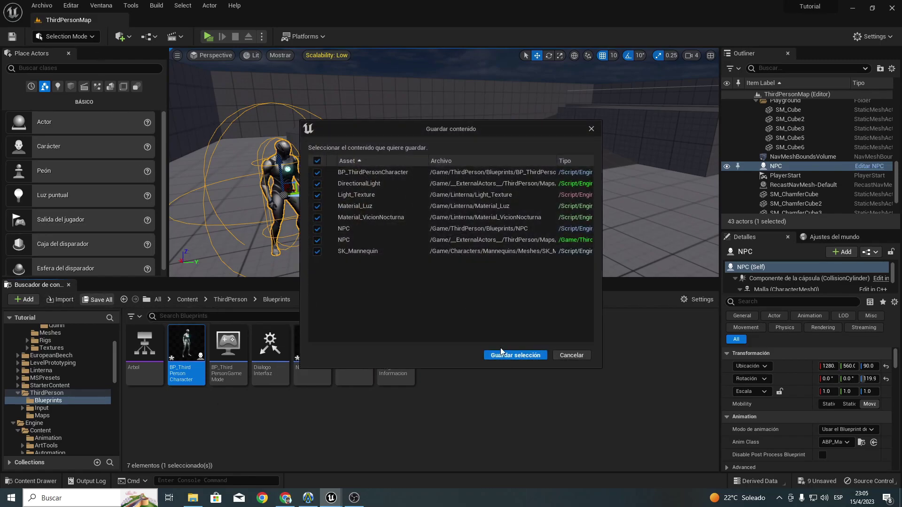
{"action": "left_click", "coordinate": [501, 356]}
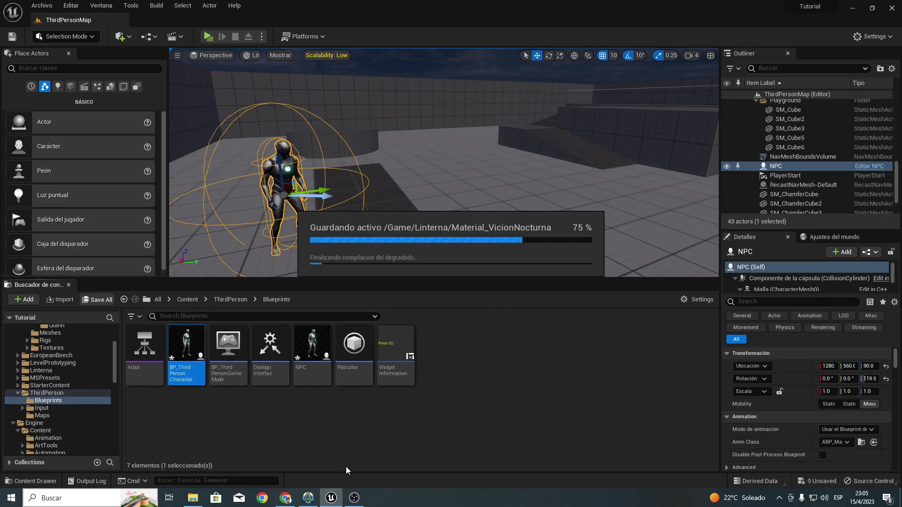